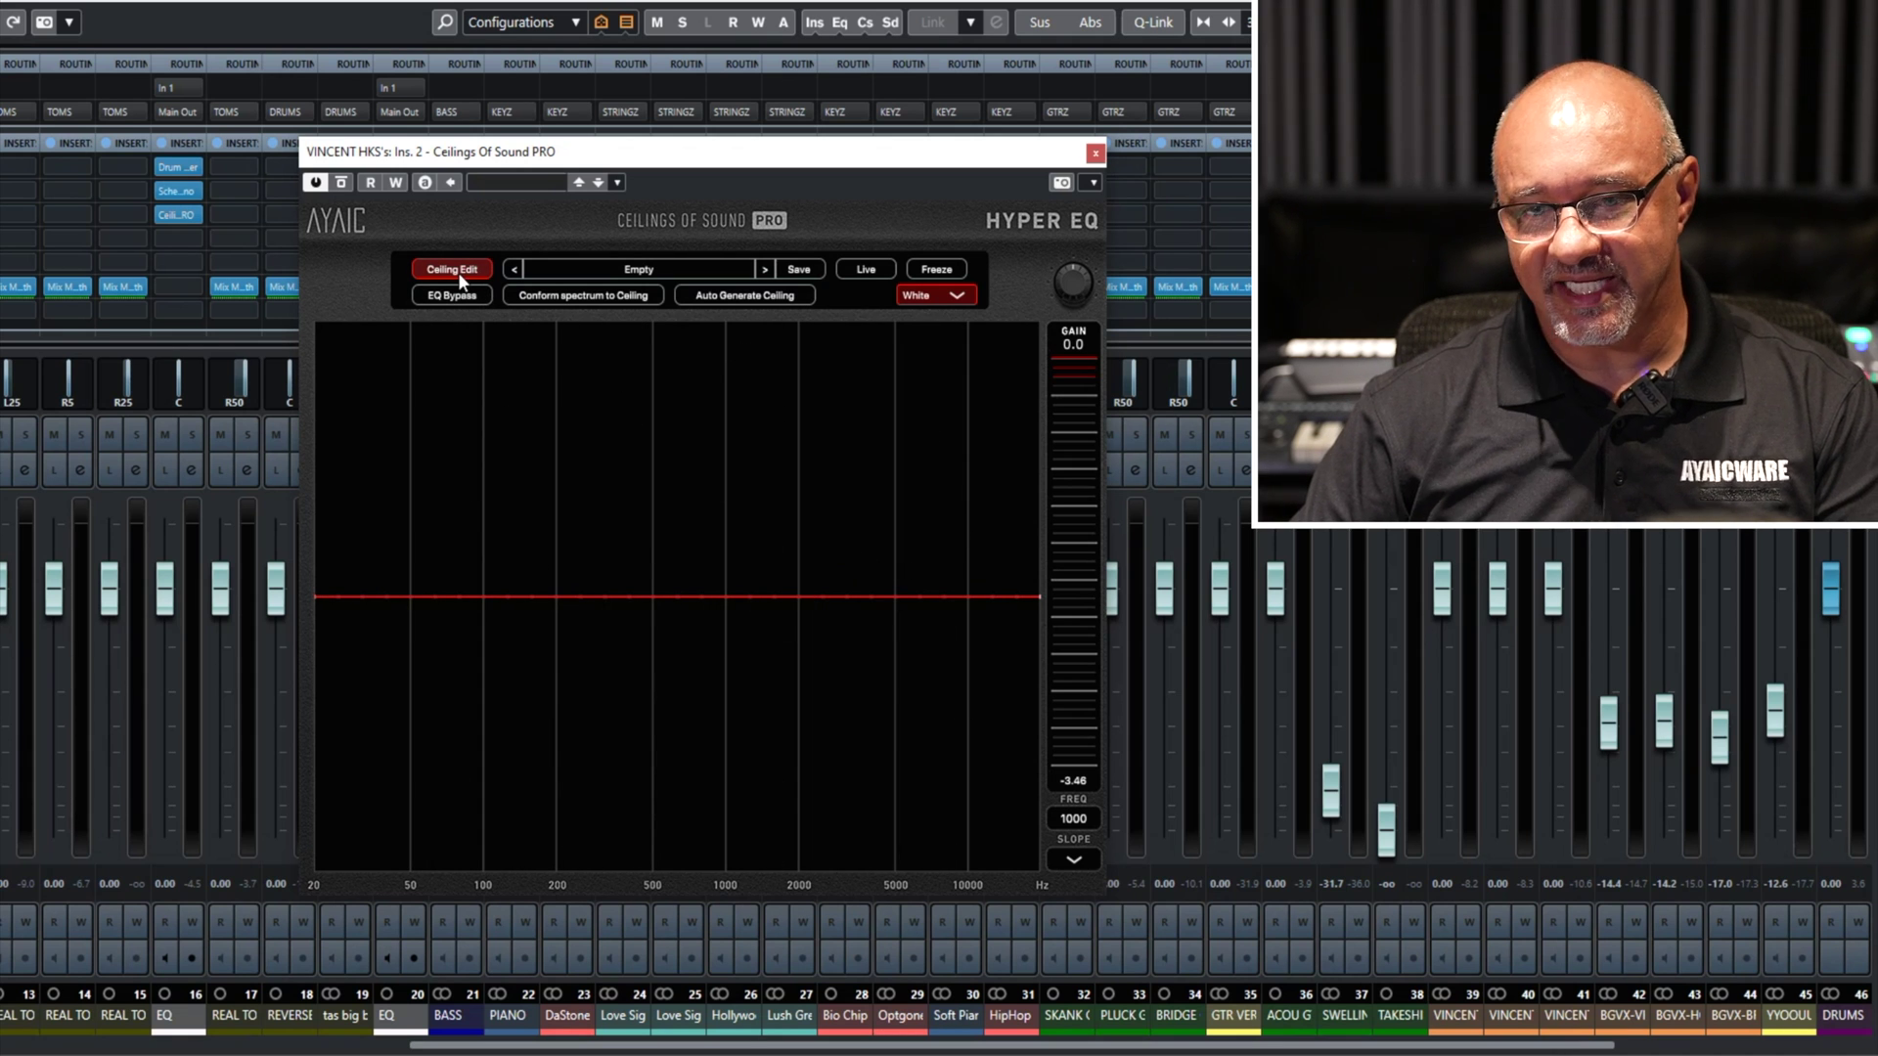
# In EQ Edit mode, draw a broad EQ cut from about 80 Hz to 4 kHz, and reset the EQ.
pyautogui.click(458, 272)
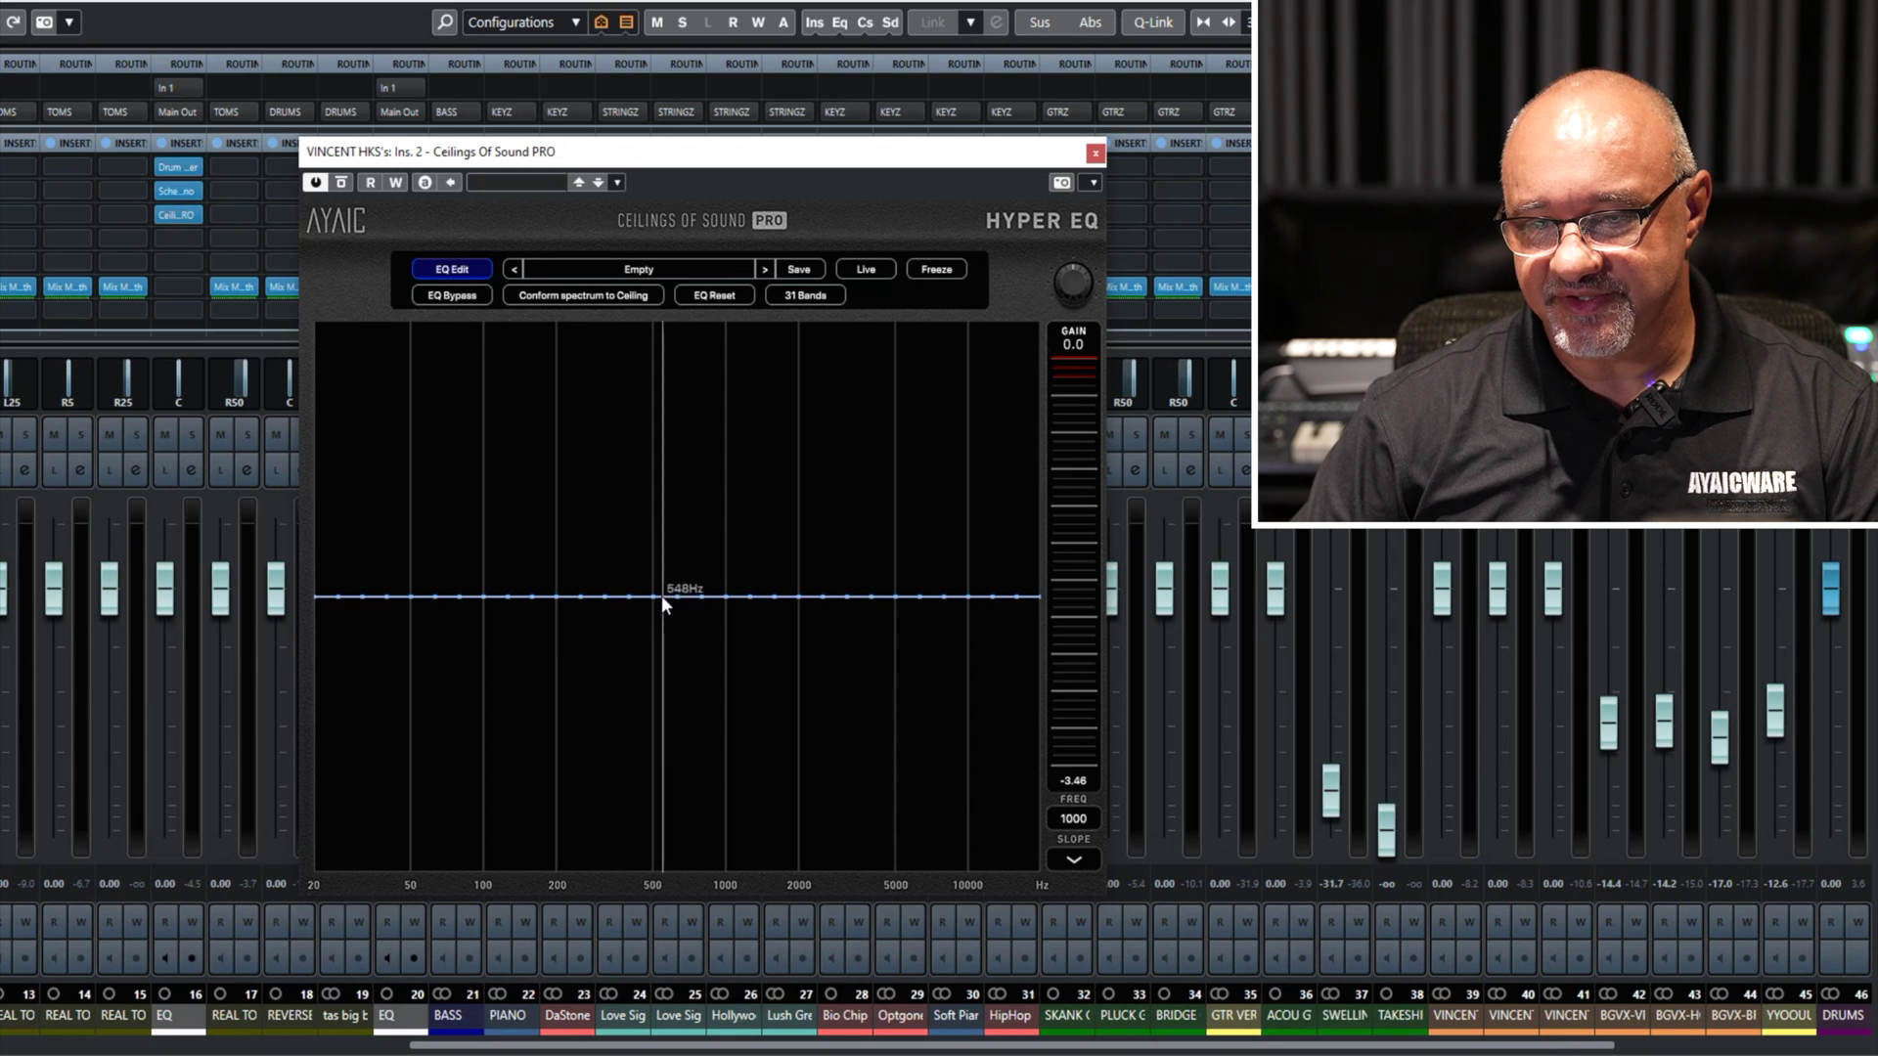
pyautogui.moveTo(819, 601)
pyautogui.mouseDown()
pyautogui.moveTo(845, 675)
pyautogui.moveTo(682, 717)
pyautogui.moveTo(545, 675)
pyautogui.mouseUp()
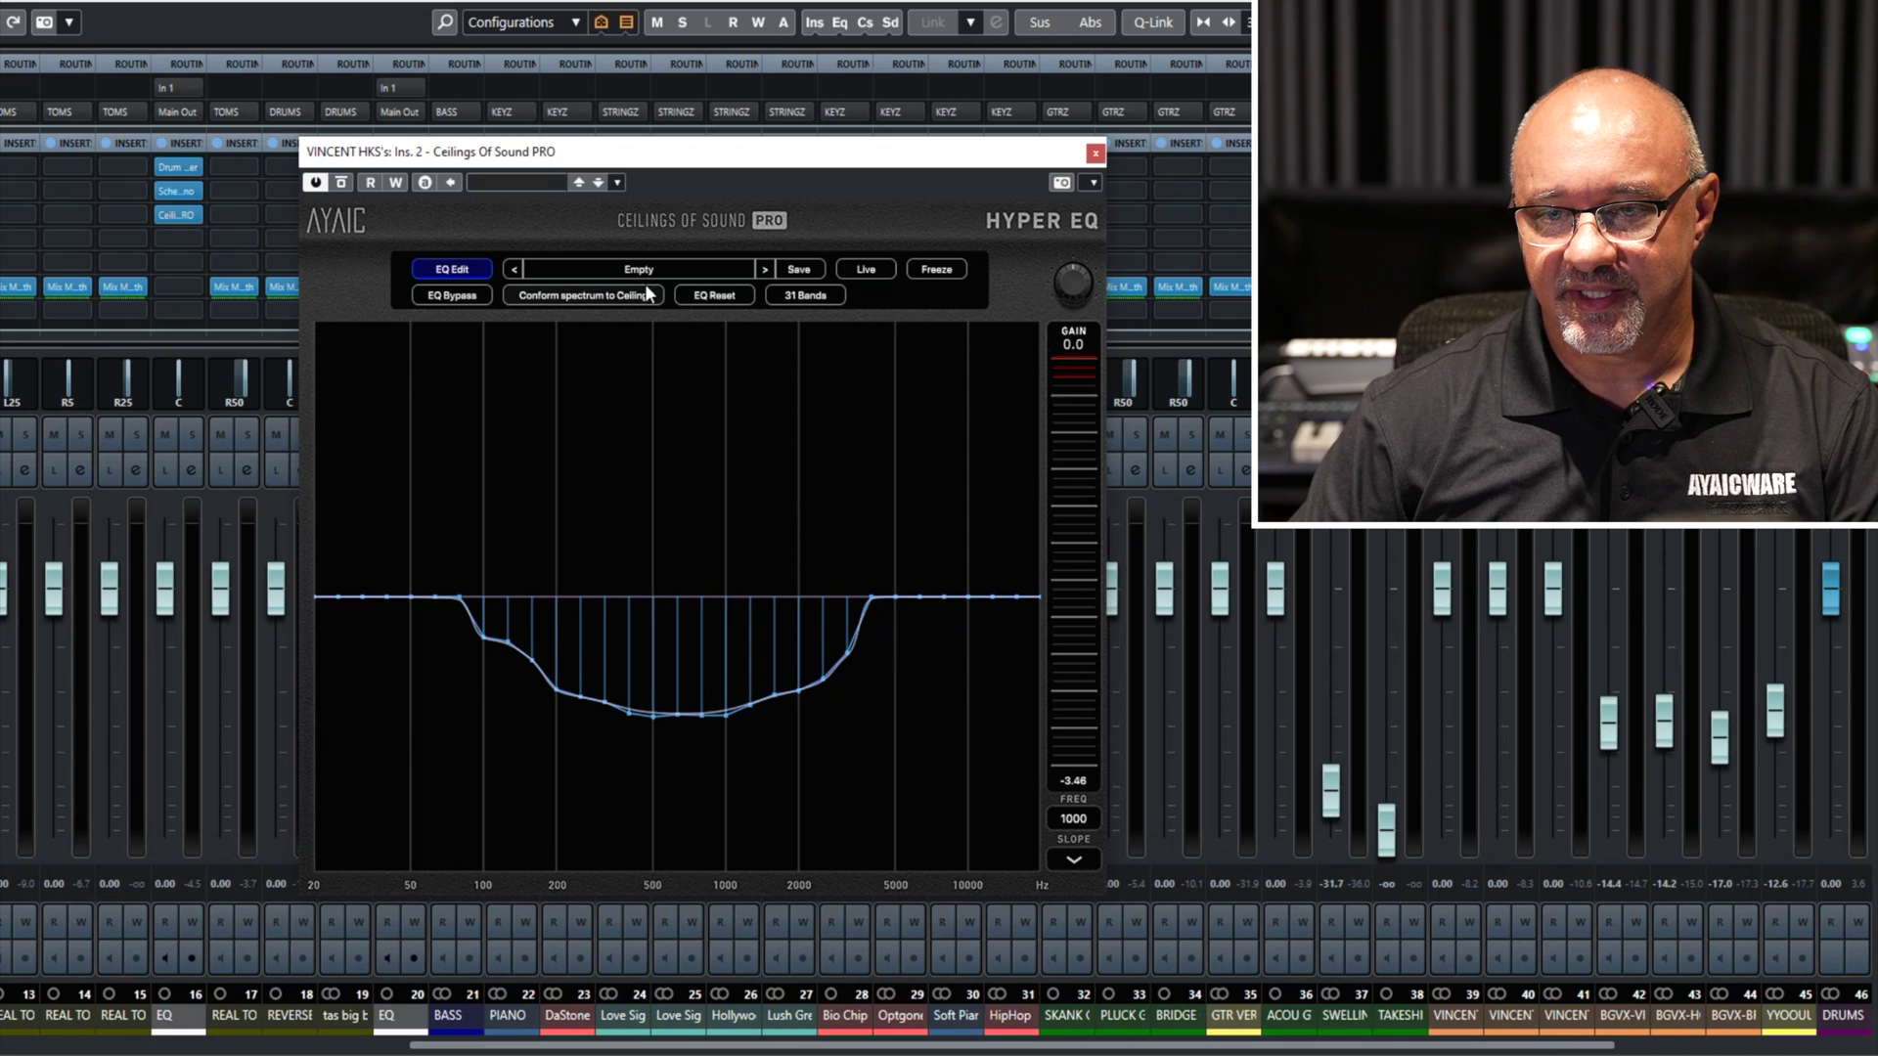
pyautogui.click(710, 298)
# In Ceiling Edit mode, shape a ceiling with a low point below 1 kHz and a raised 3489 Hz point, and restore the empty preset.
pyautogui.click(460, 272)
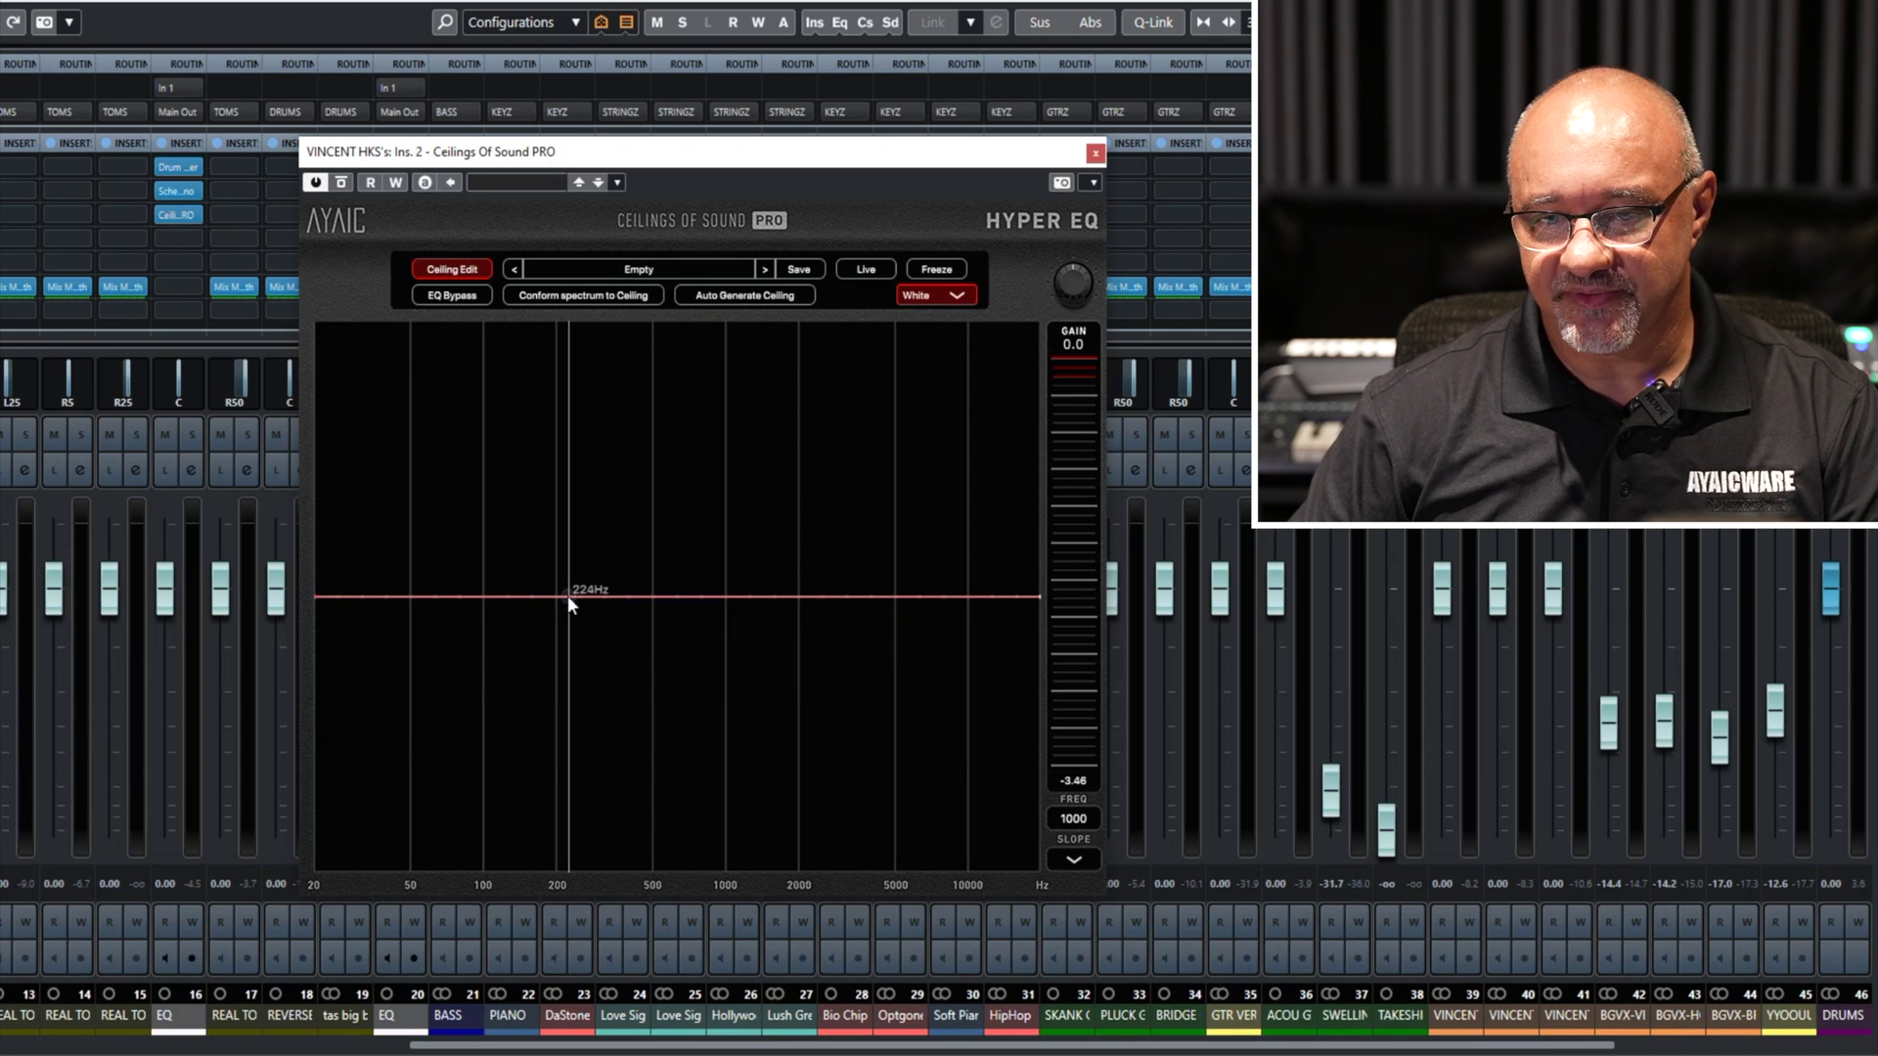
pyautogui.moveTo(566, 601); pyautogui.dragTo(573, 479)
pyautogui.moveTo(707, 491); pyautogui.dragTo(857, 490)
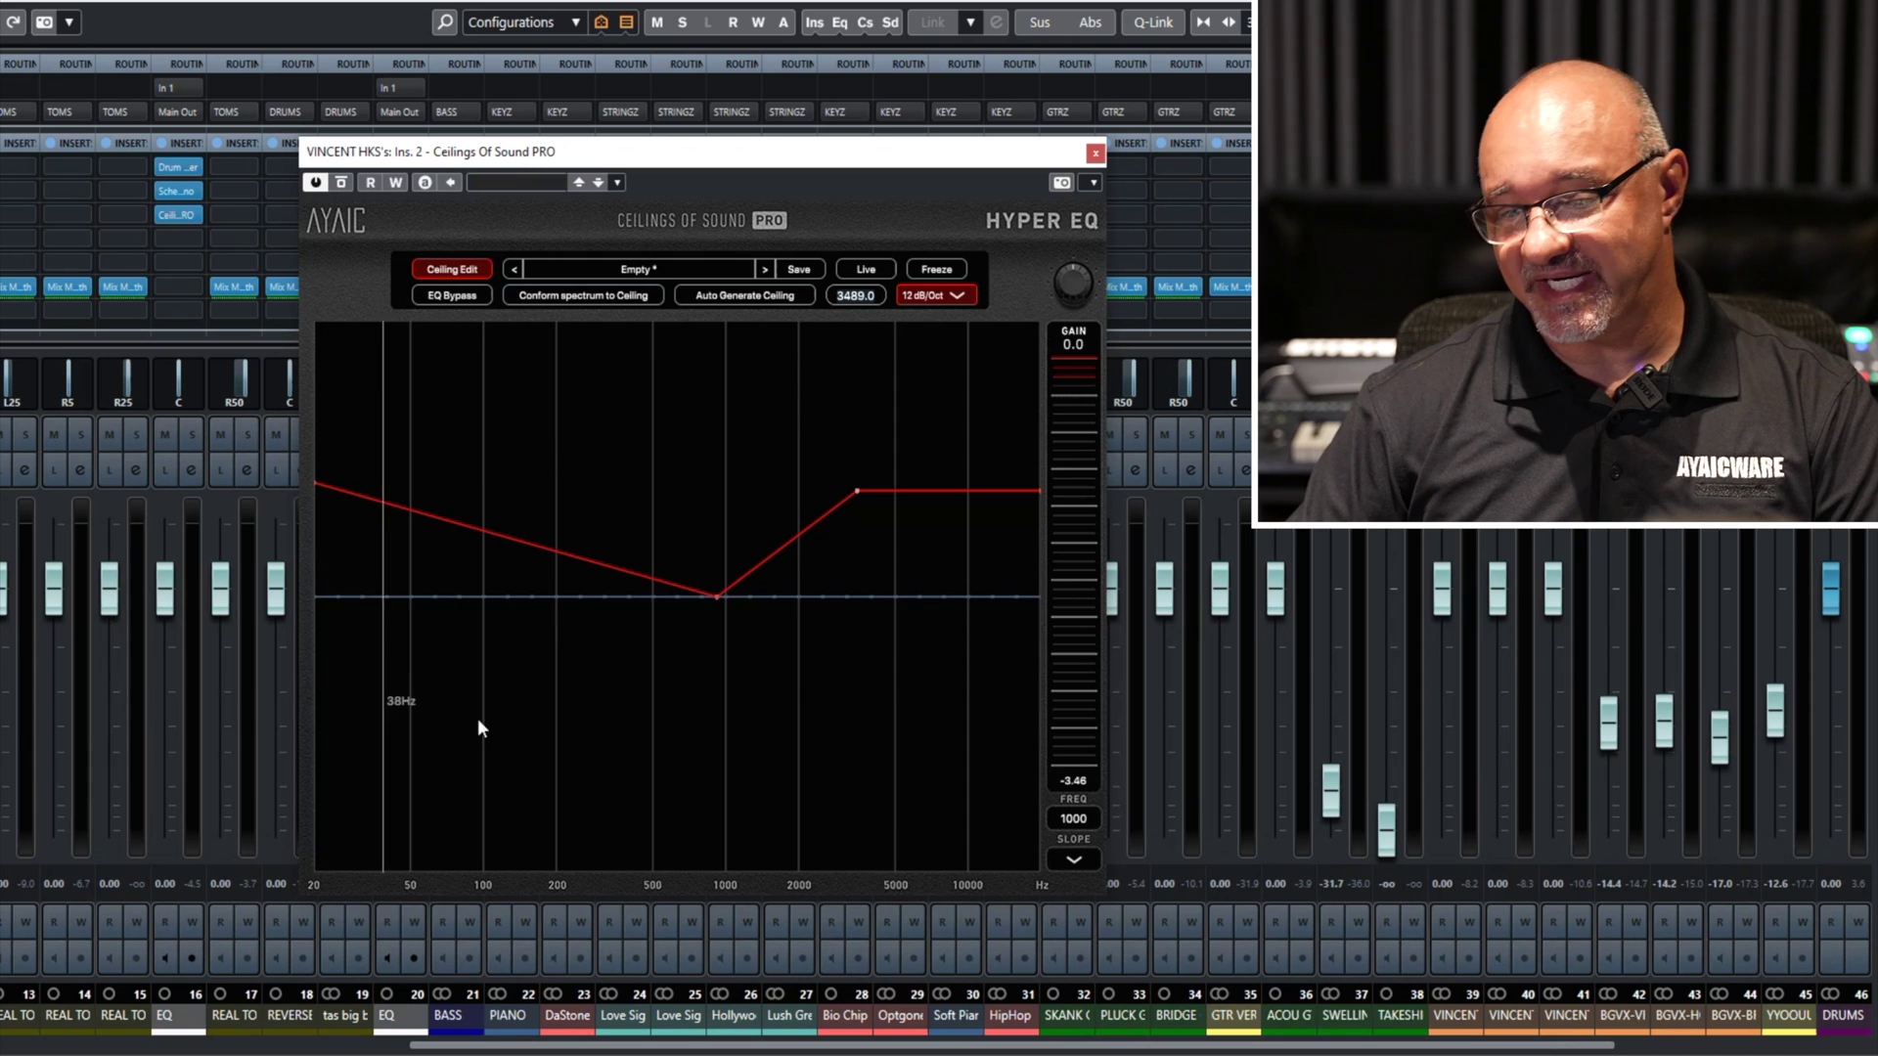
pyautogui.click(665, 268)
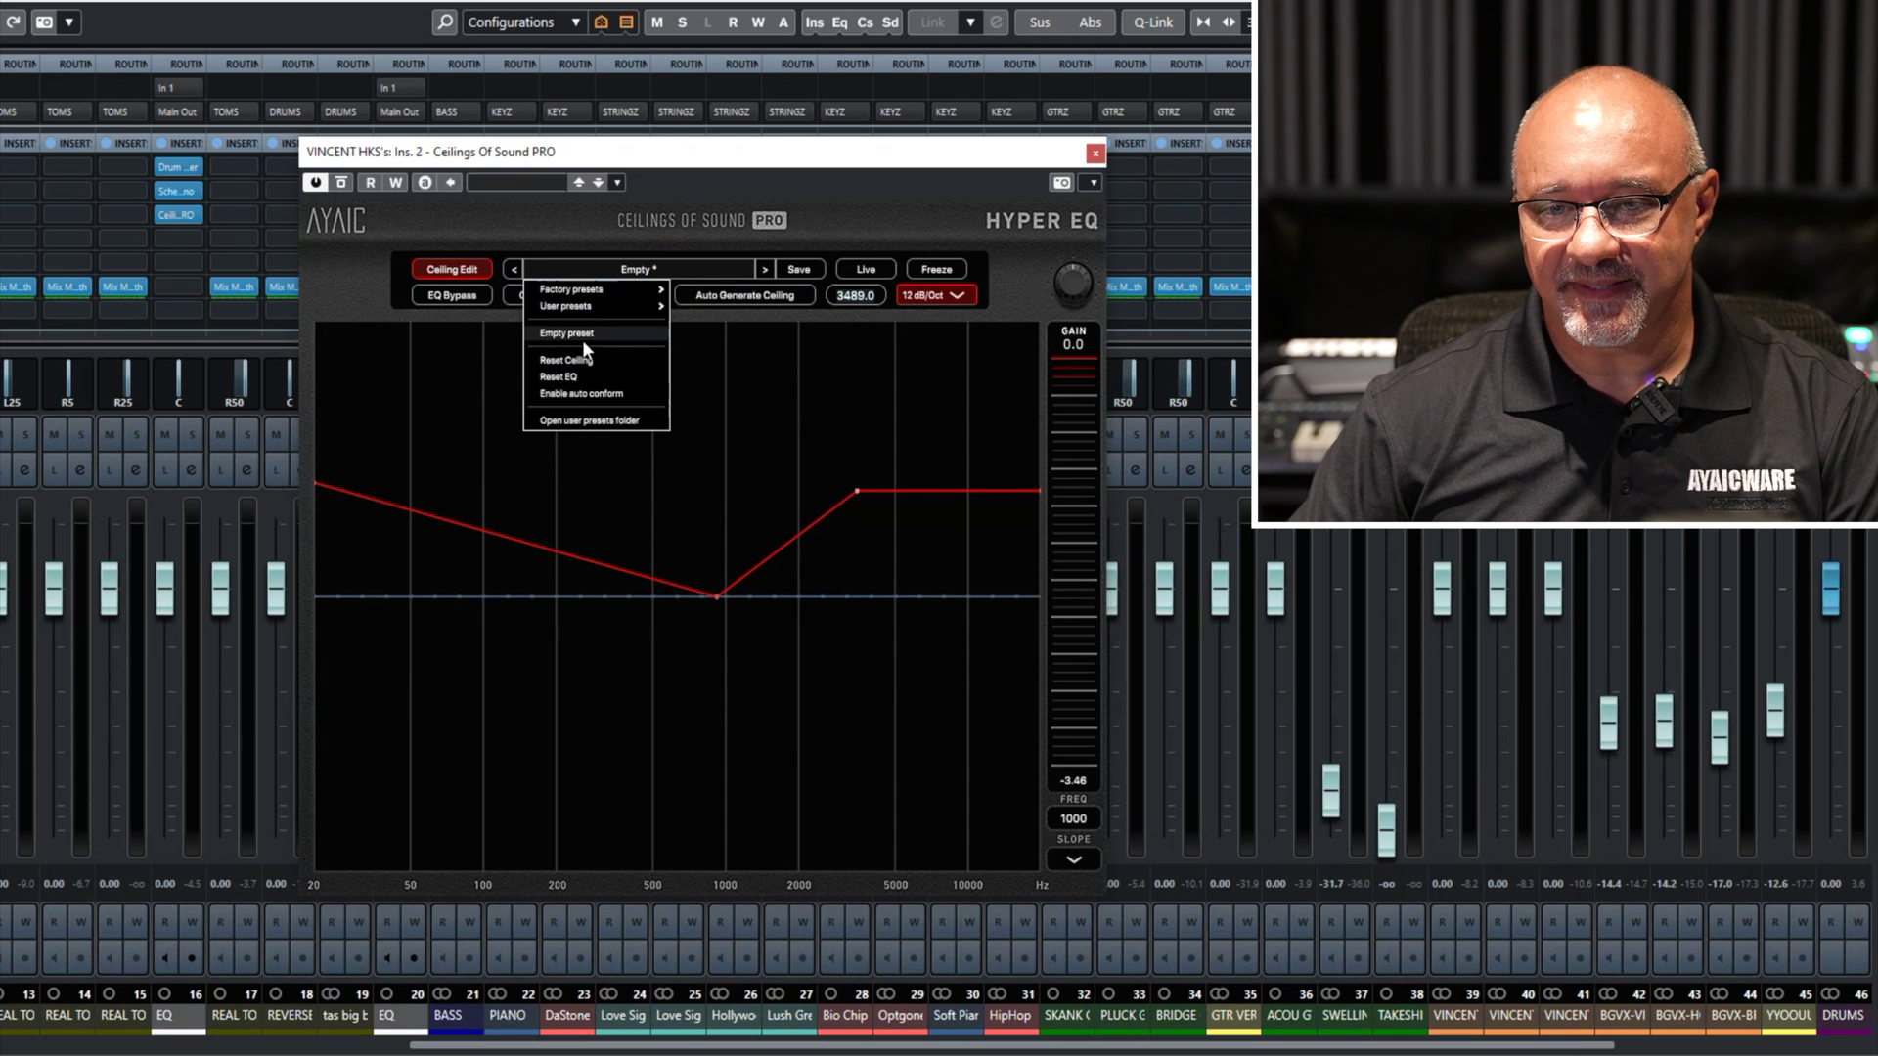
pyautogui.click(583, 339)
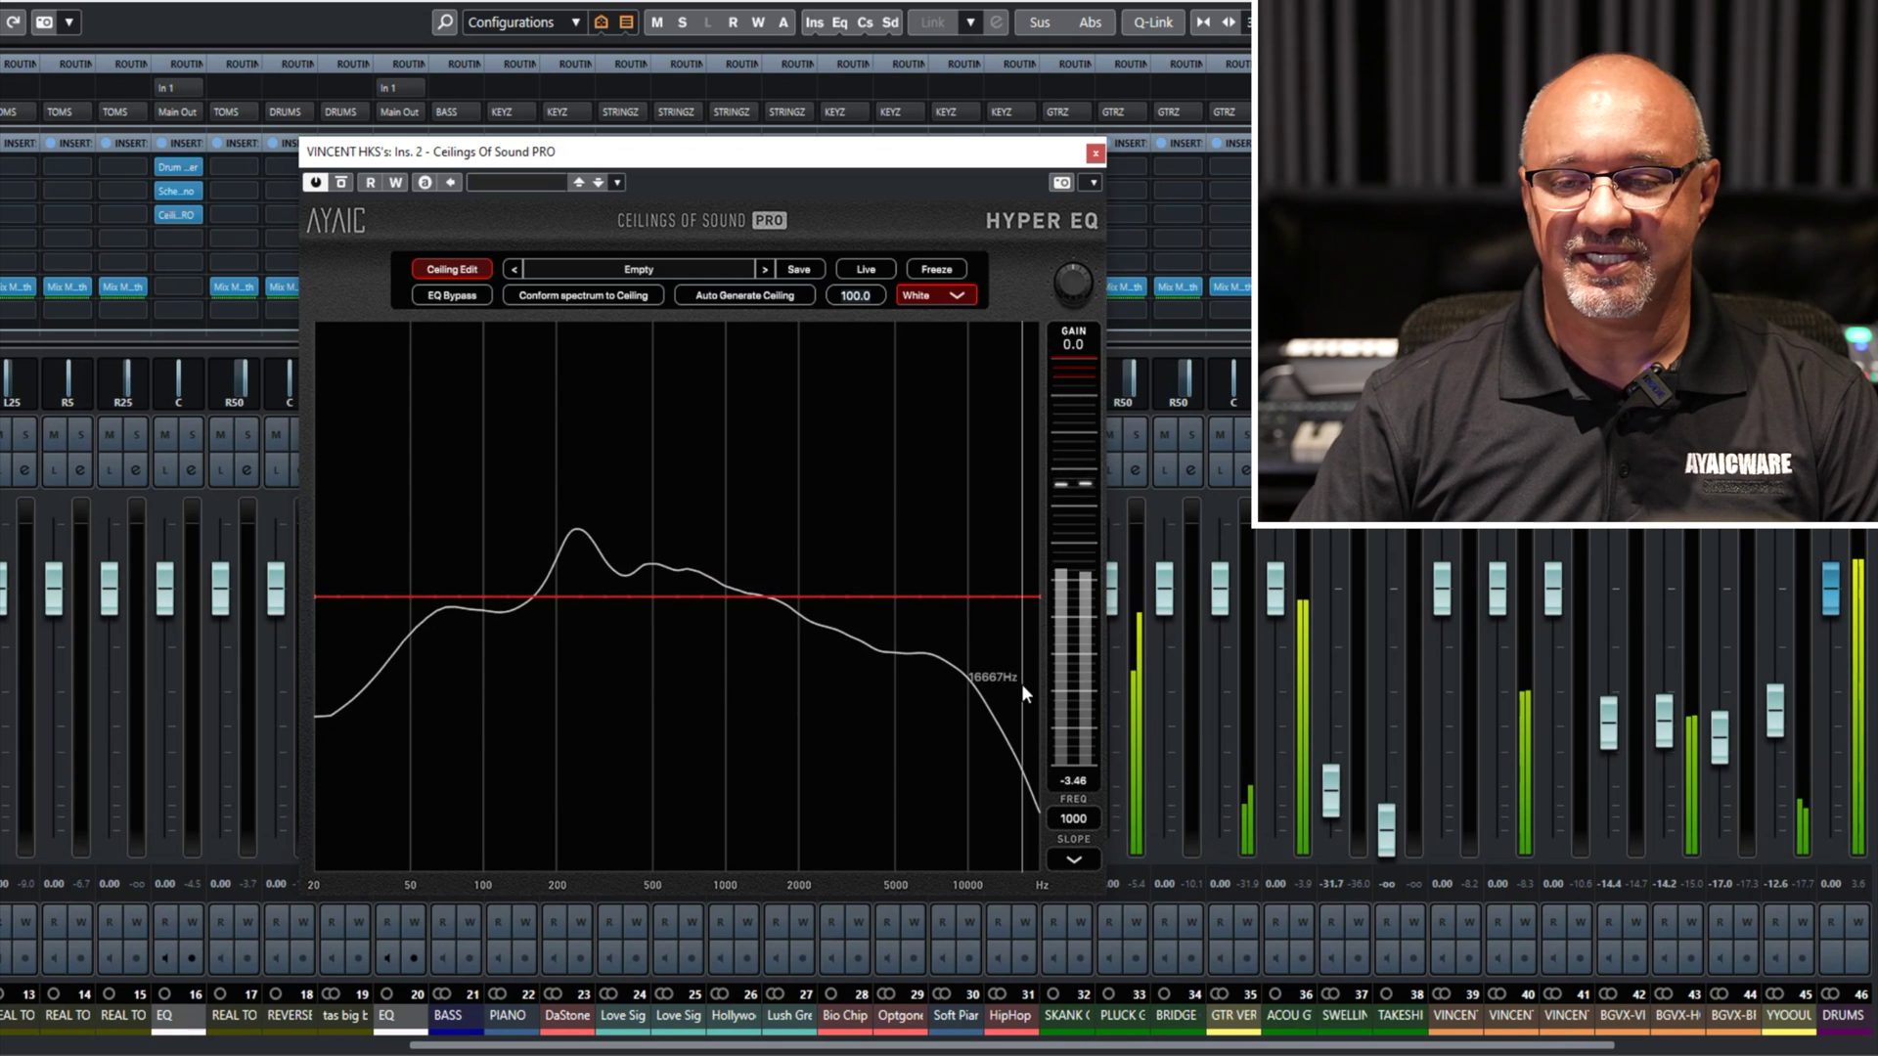
# Solo the lead vocal channel in the mixer.
pyautogui.click(1582, 435)
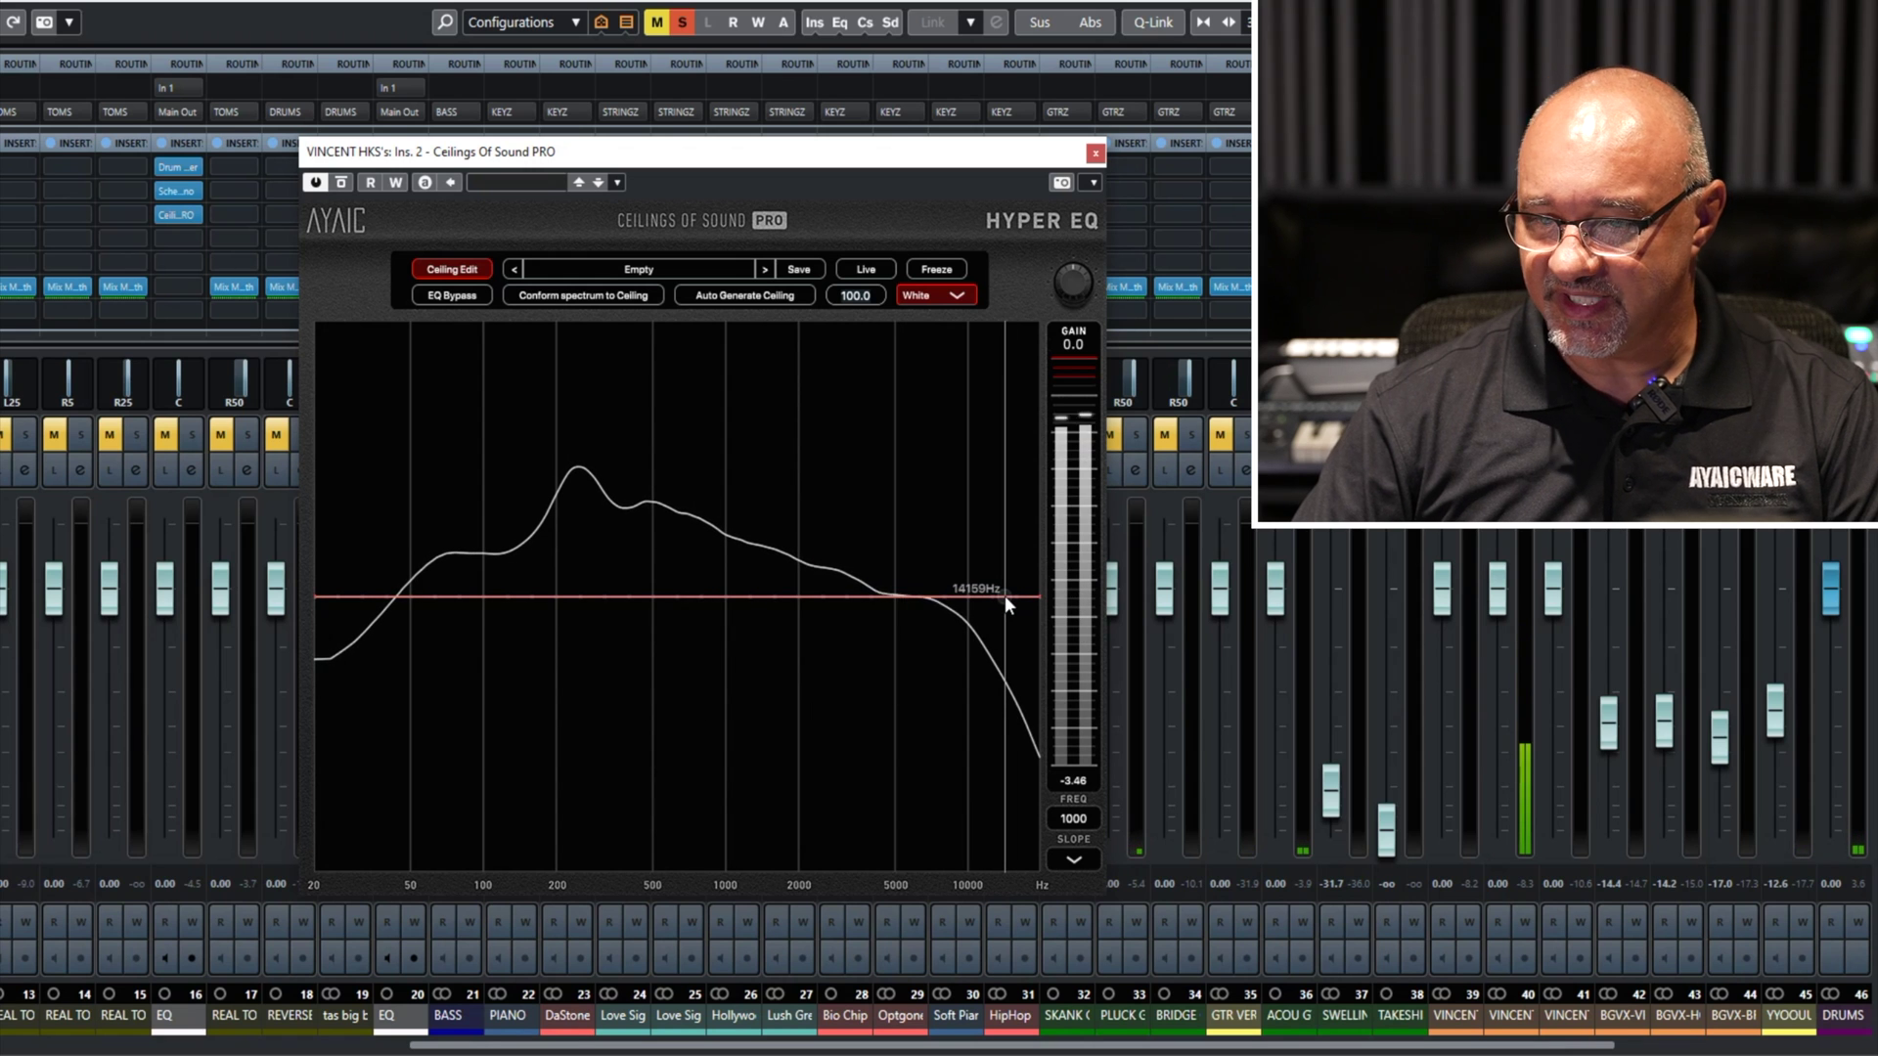
# Raise the flat White ceiling and conform the spectrum to it, displaying the EQ curve in EQ Edit mode.
pyautogui.moveTo(1006, 595); pyautogui.dragTo(780, 504)
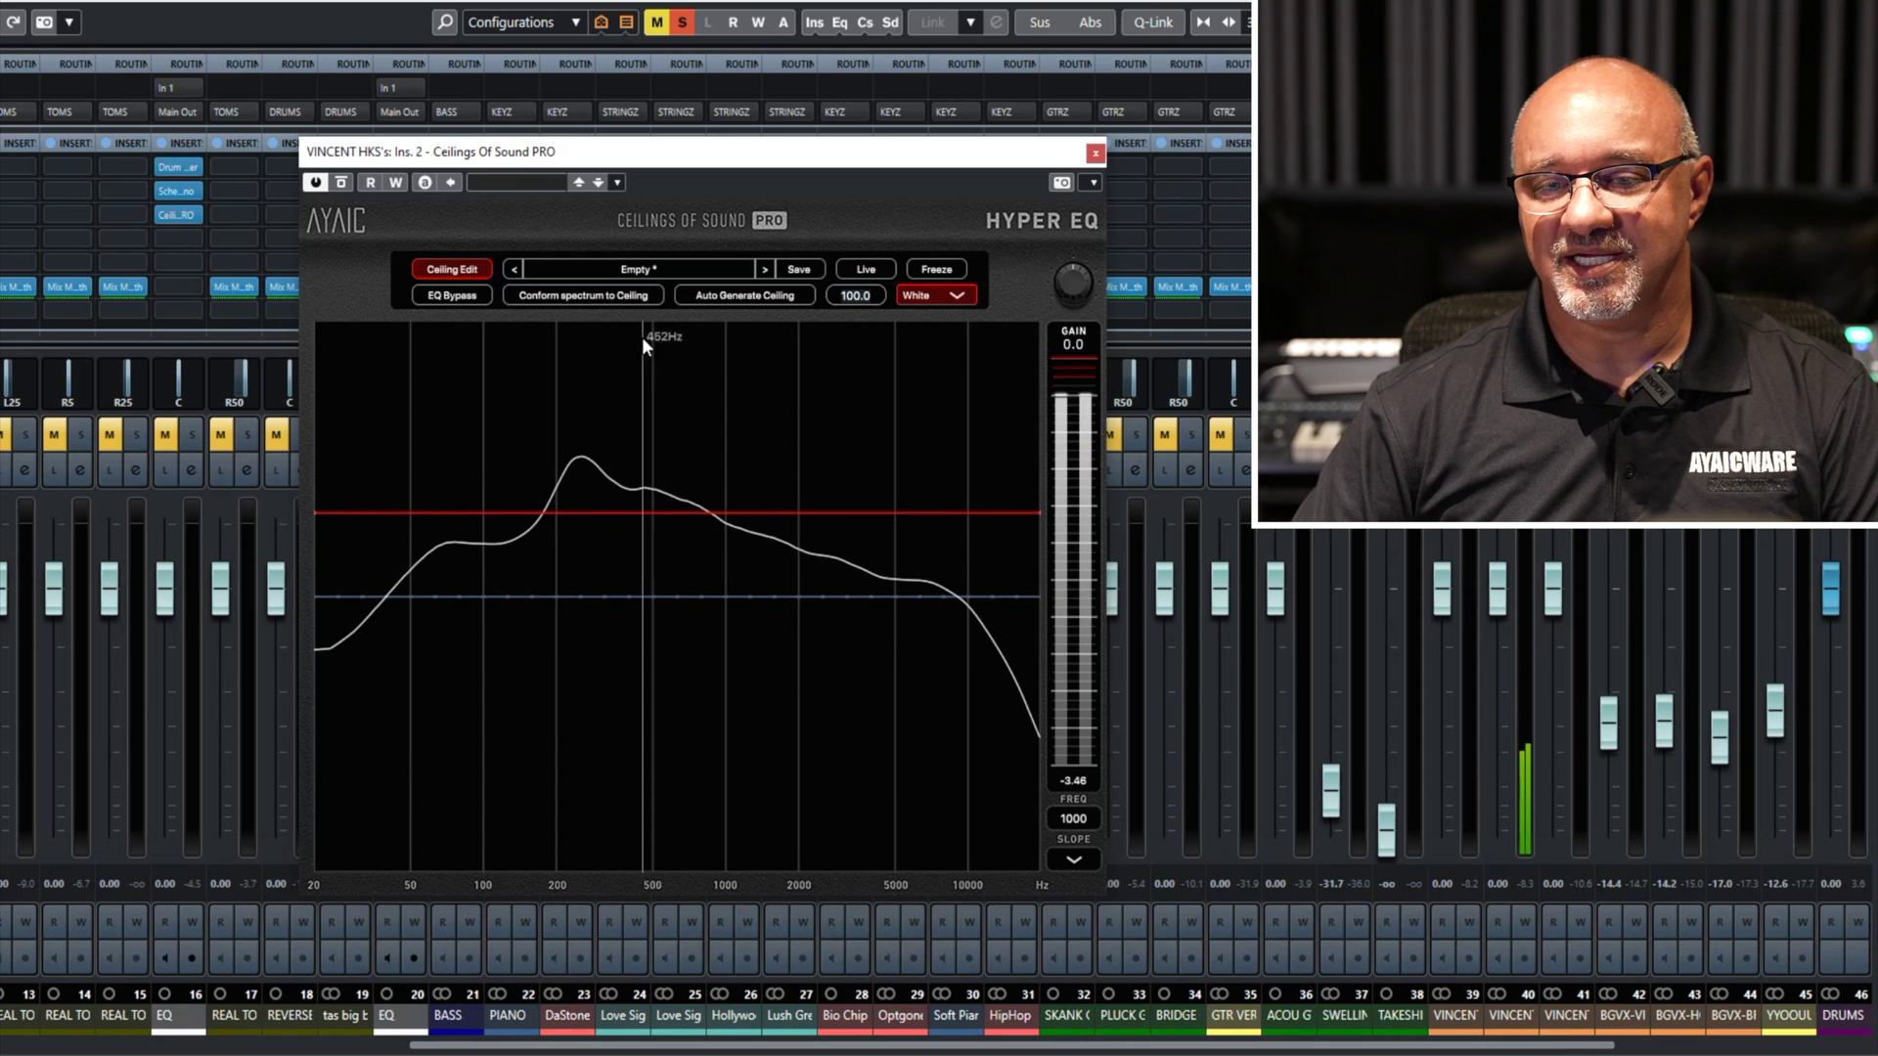
pyautogui.click(593, 294)
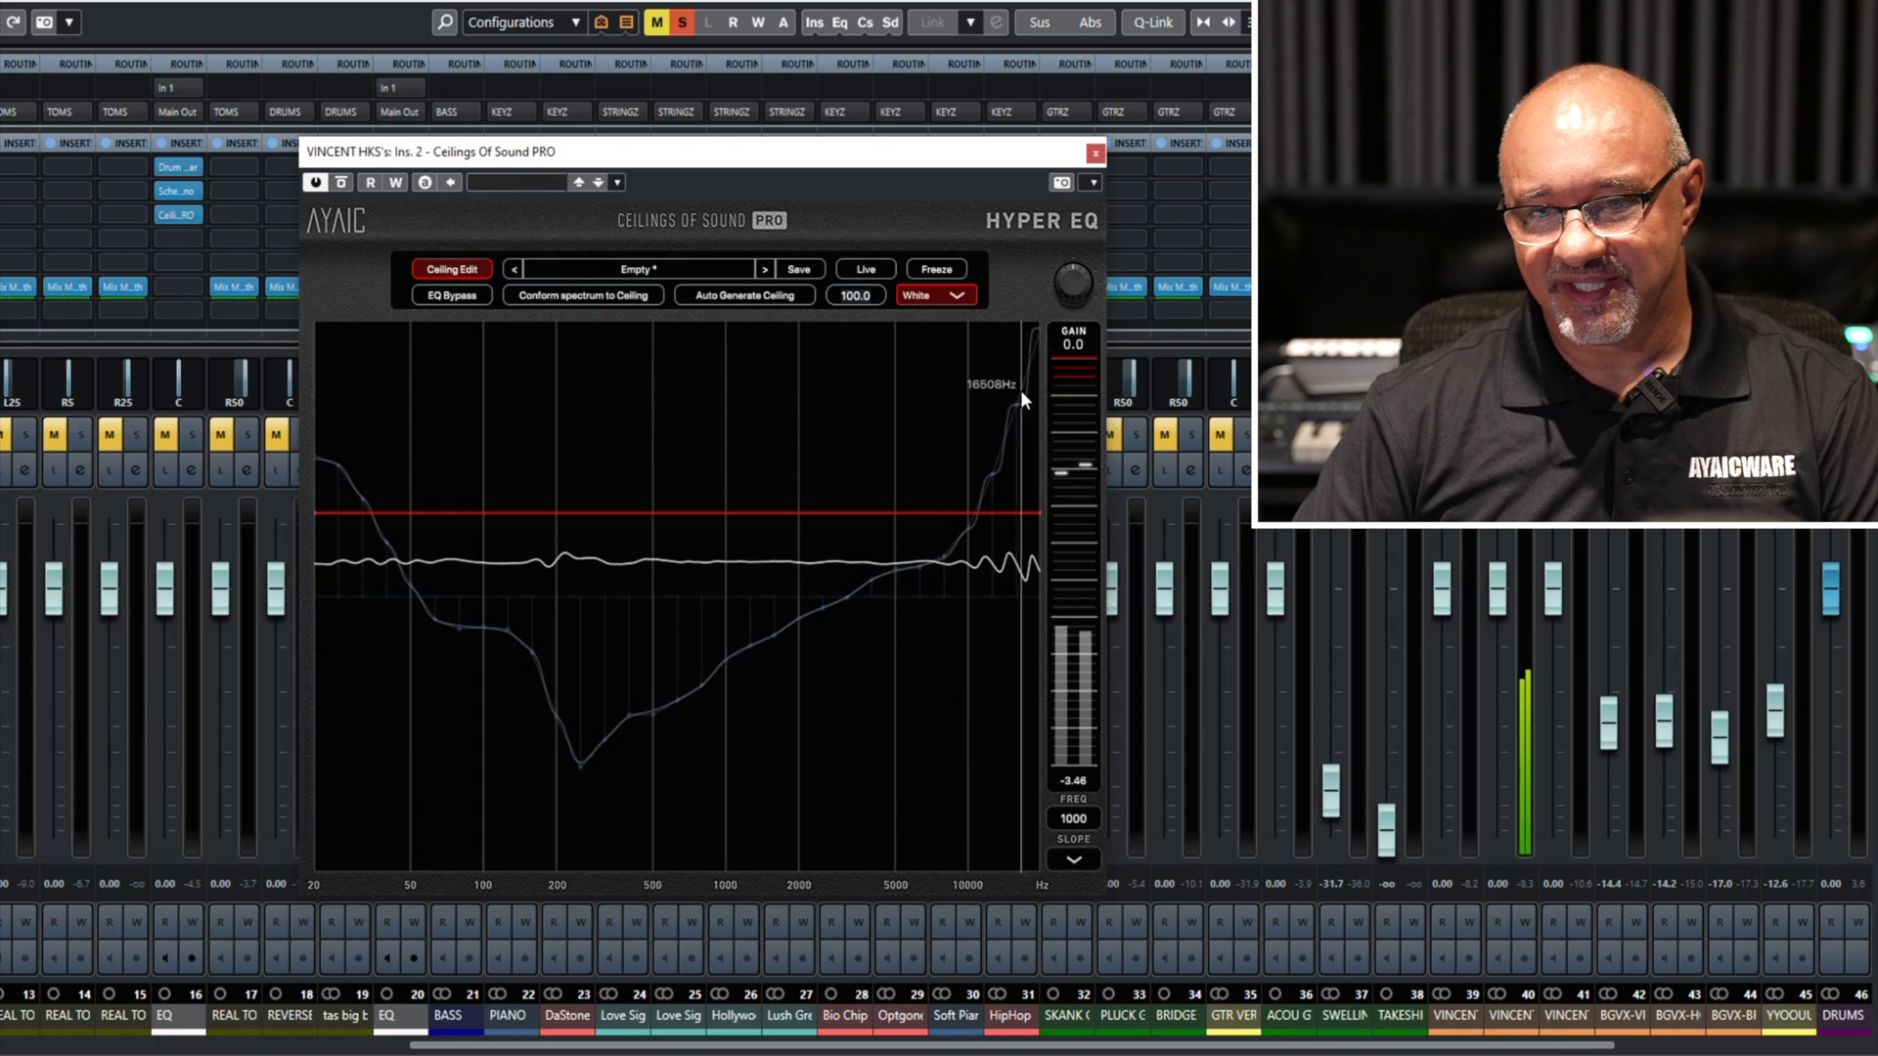
pyautogui.click(452, 270)
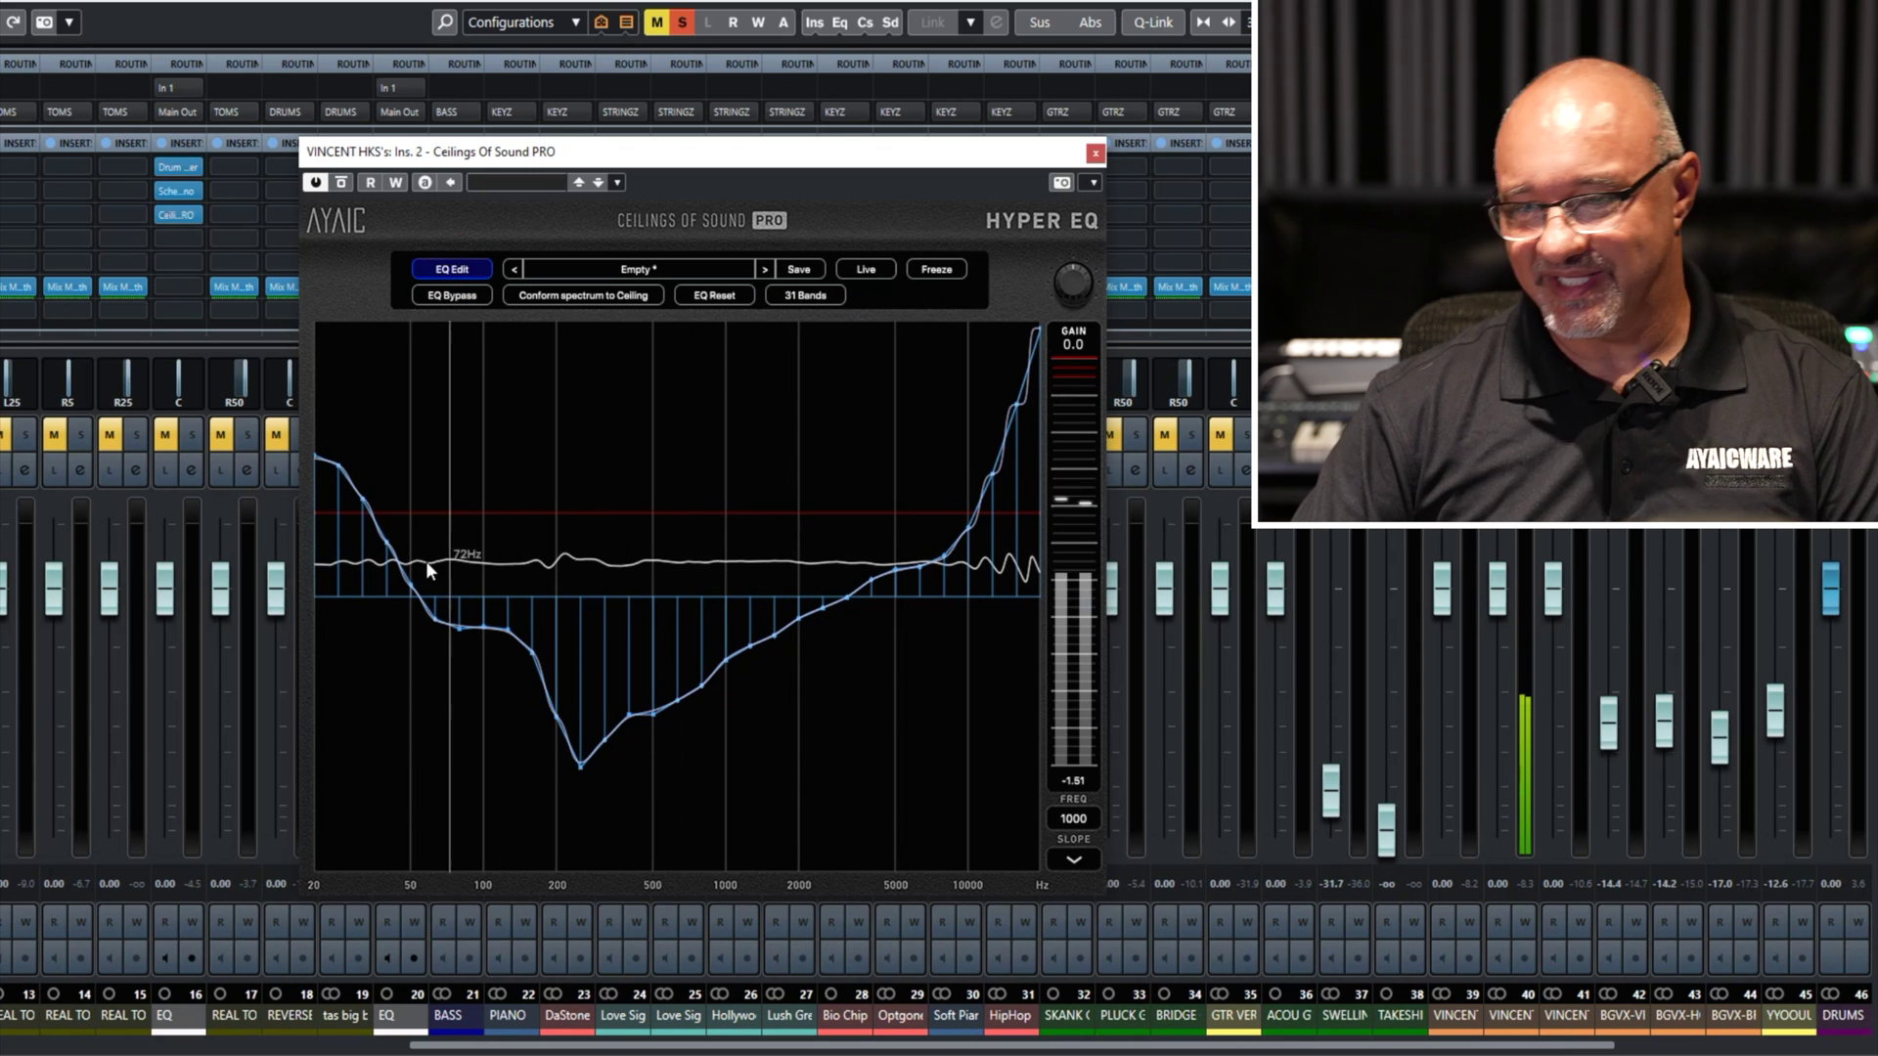
# Load the empty preset and auto-generate a ceiling from the vocal's spectrum.
pyautogui.click(657, 266)
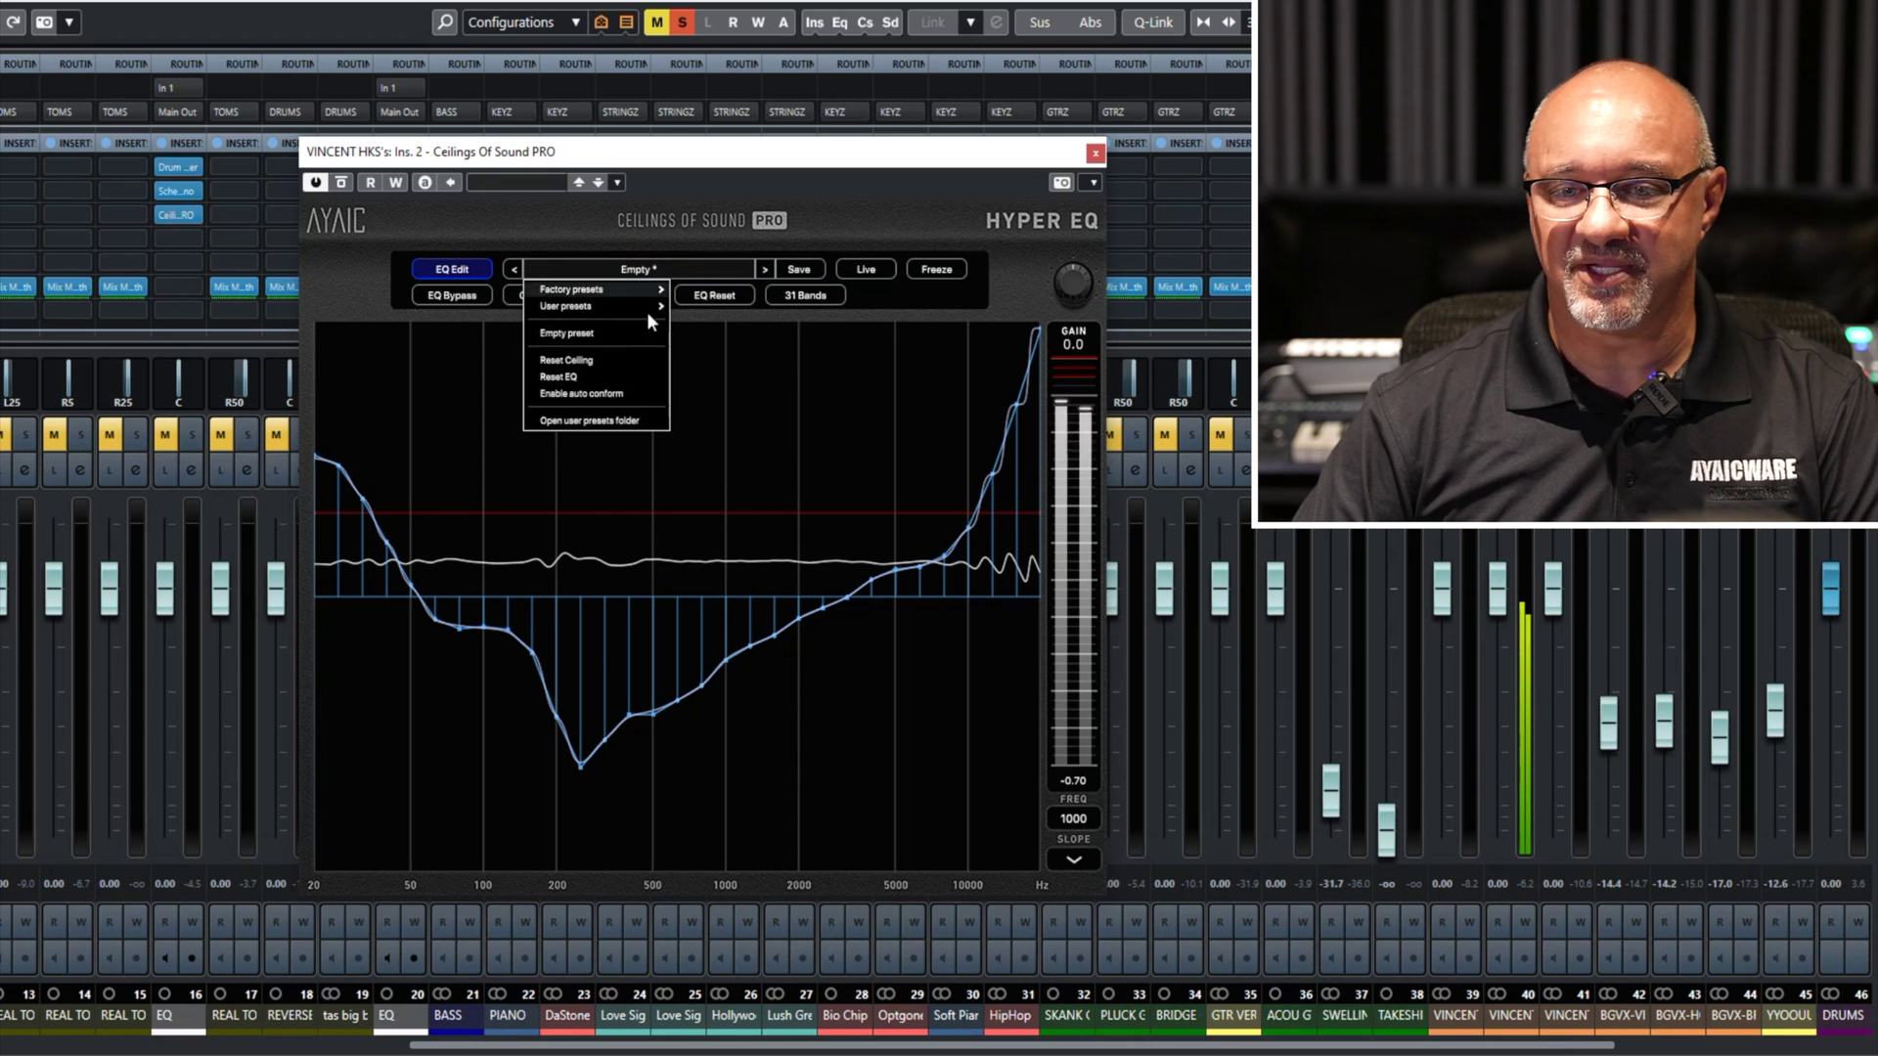
pyautogui.click(589, 335)
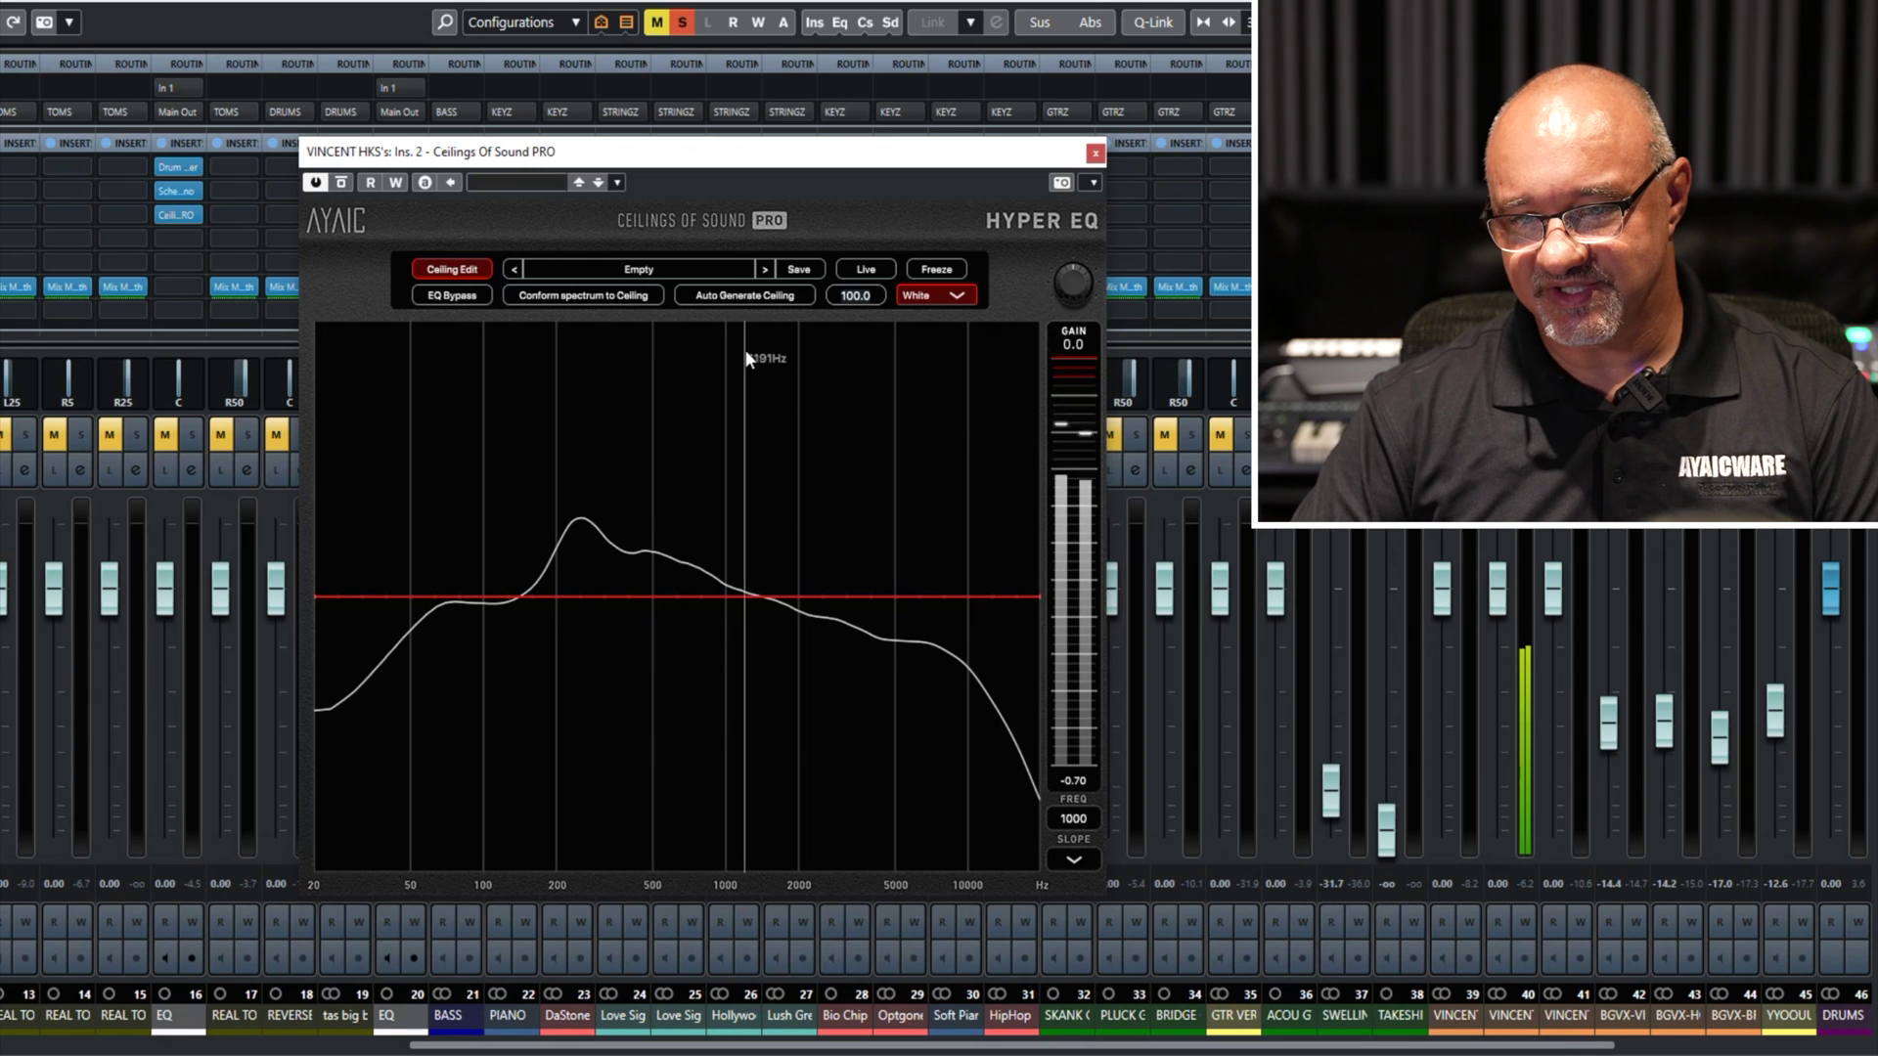
pyautogui.click(738, 296)
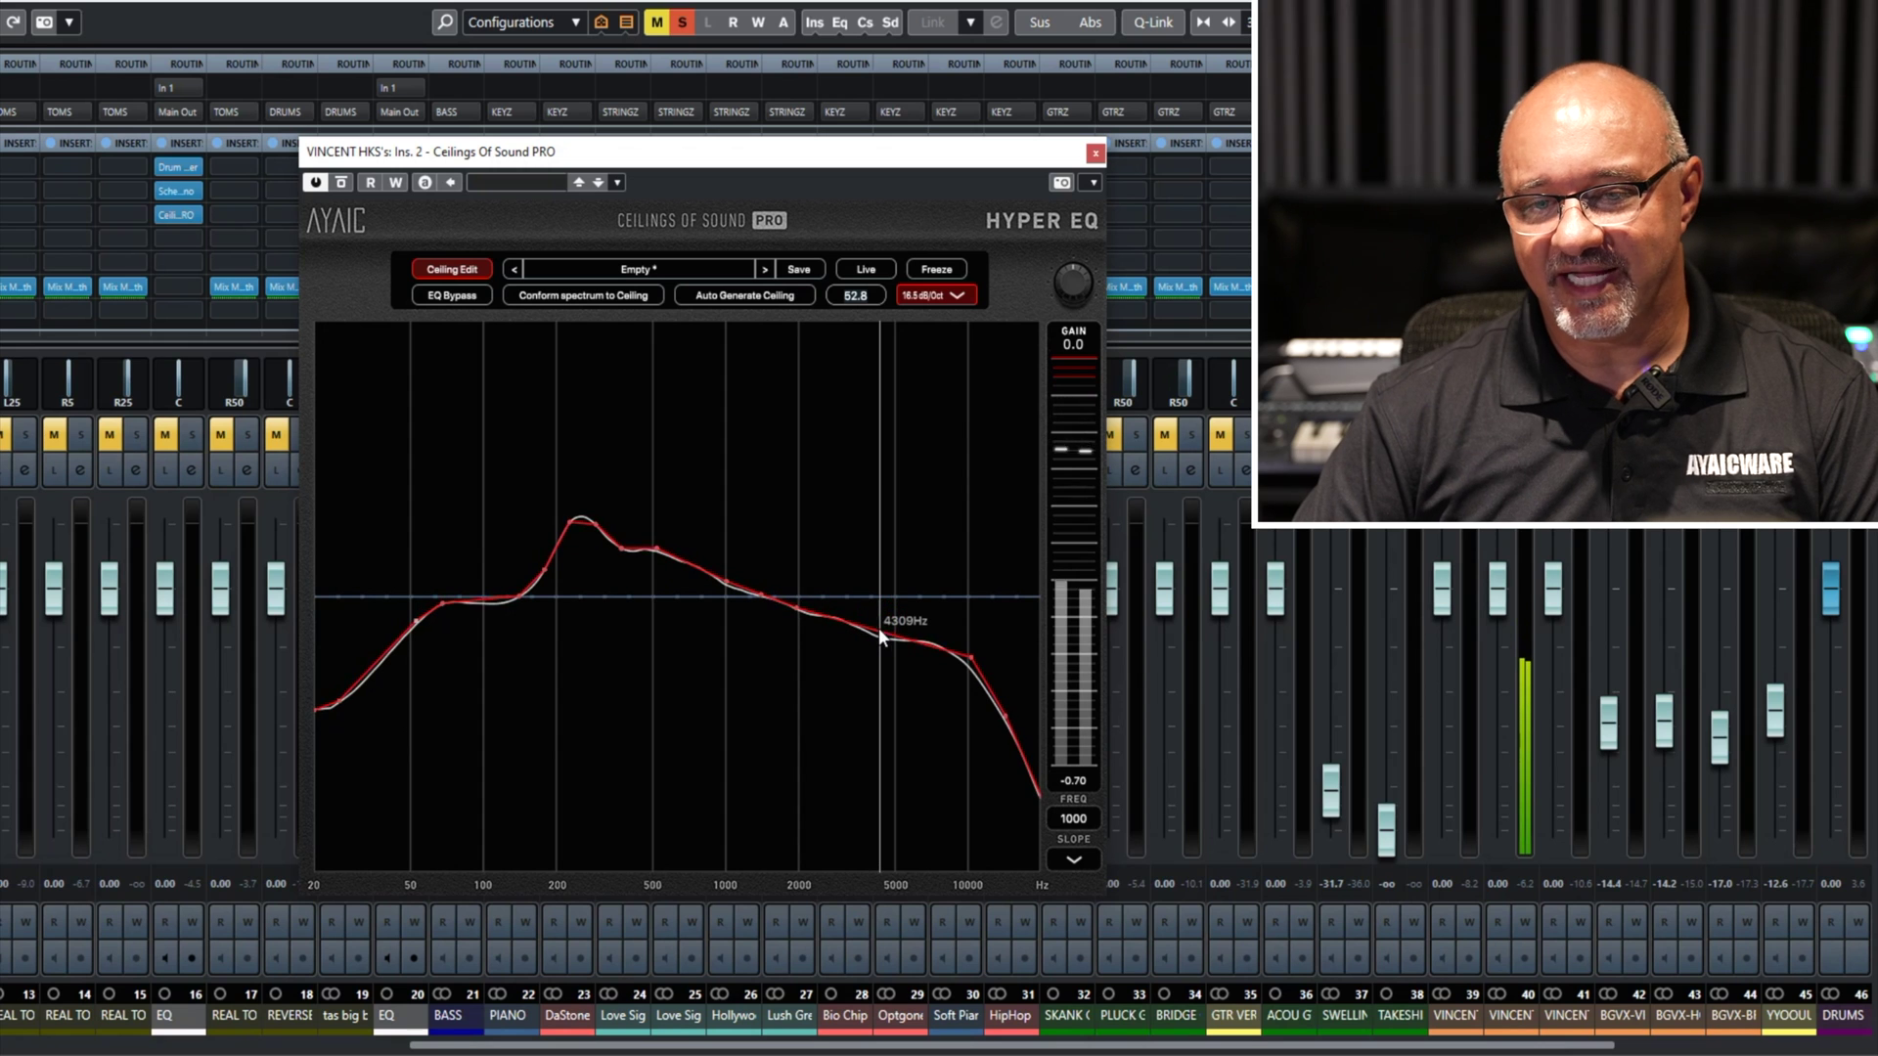
# Raise the generated ceiling above about 200 Hz and dip it between 1 and 3.6 kHz, conforming the spectrum after each edit.
pyautogui.moveTo(572, 520)
pyautogui.mouseDown()
pyautogui.moveTo(583, 502)
pyautogui.moveTo(626, 532)
pyautogui.moveTo(884, 585)
pyautogui.moveTo(884, 614)
pyautogui.mouseUp()
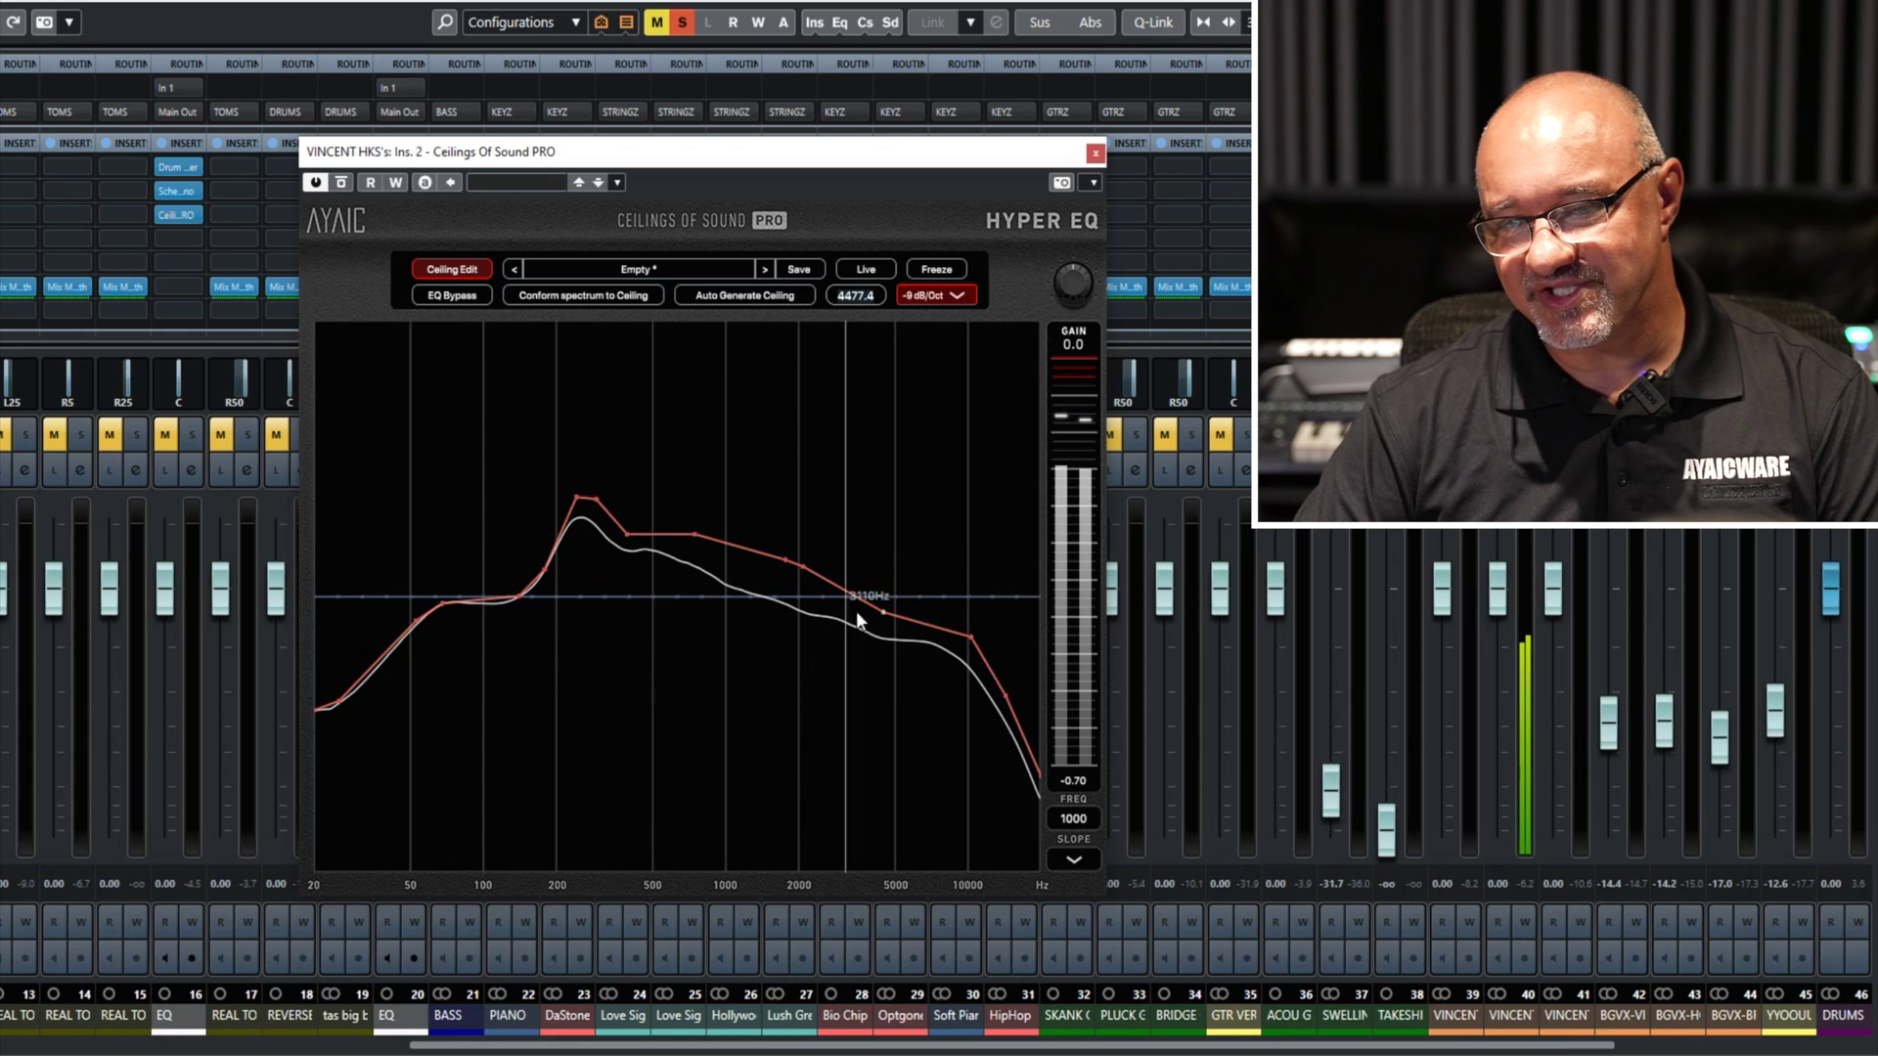
pyautogui.click(593, 293)
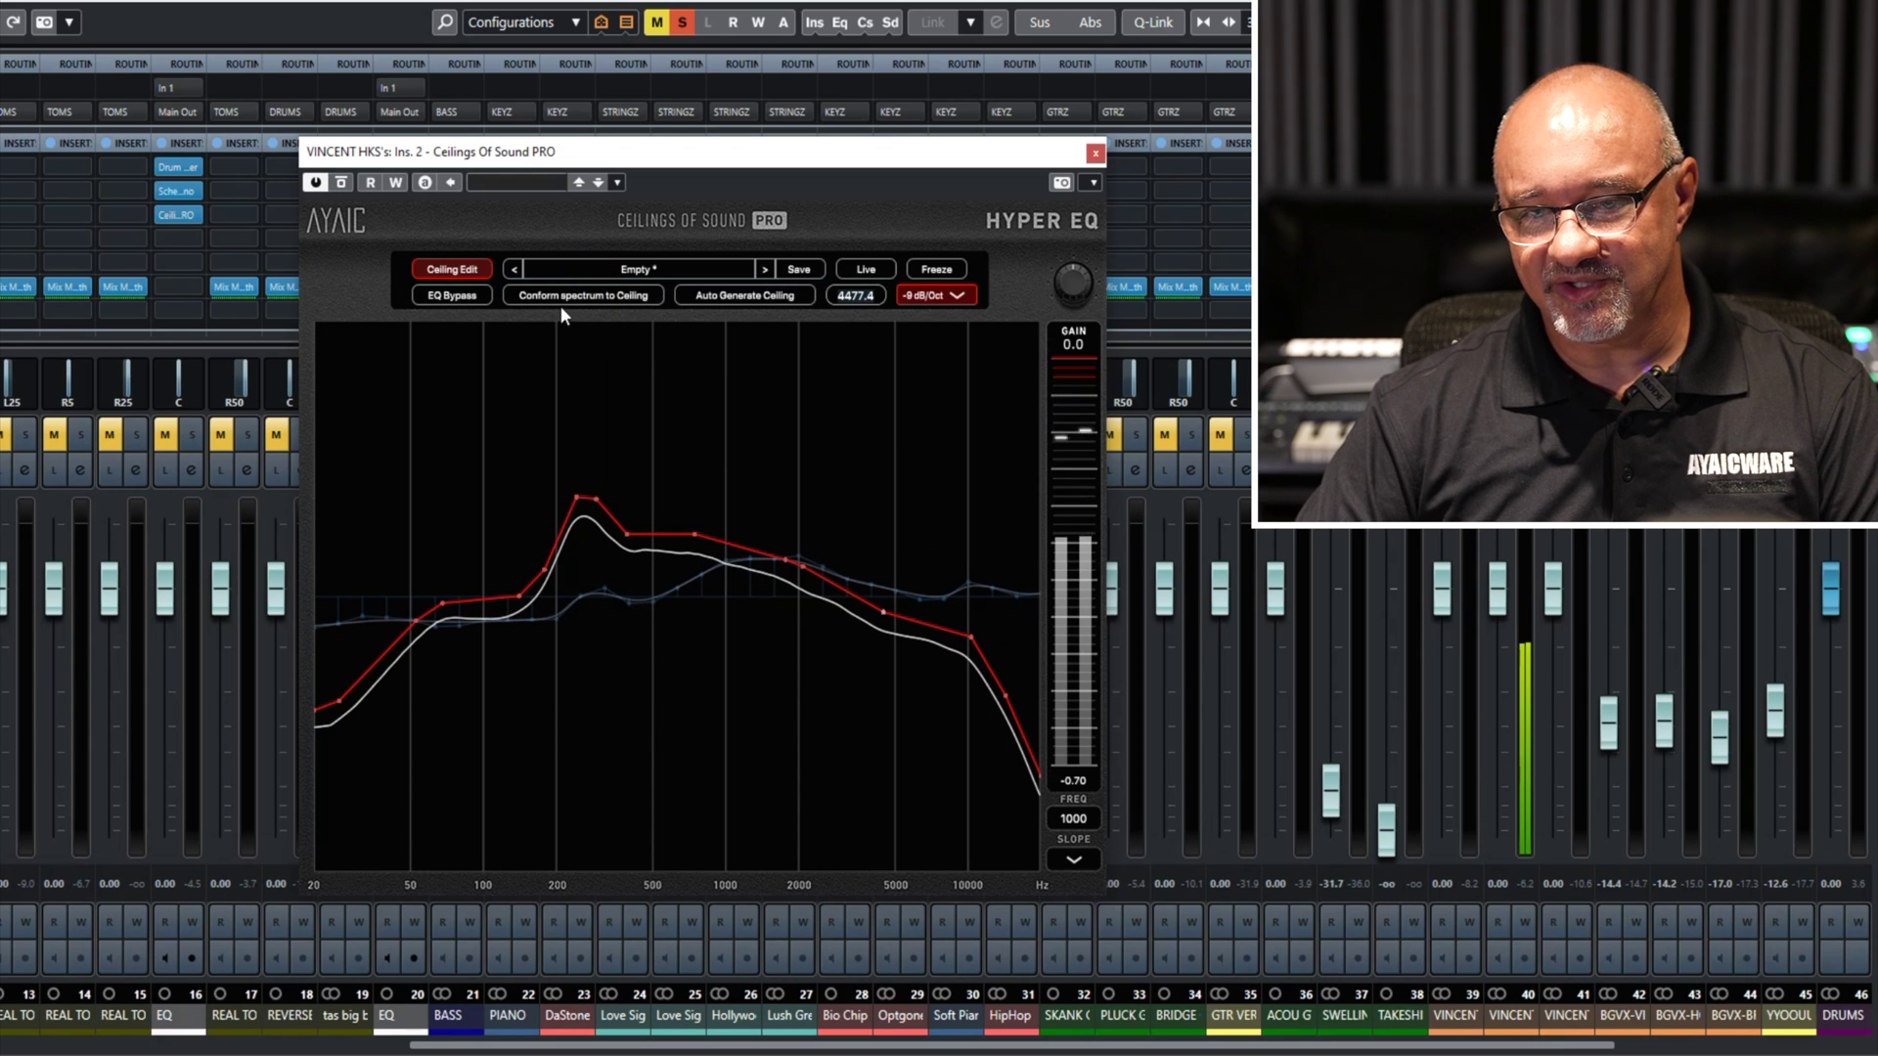
pyautogui.moveTo(788, 560); pyautogui.dragTo(860, 584)
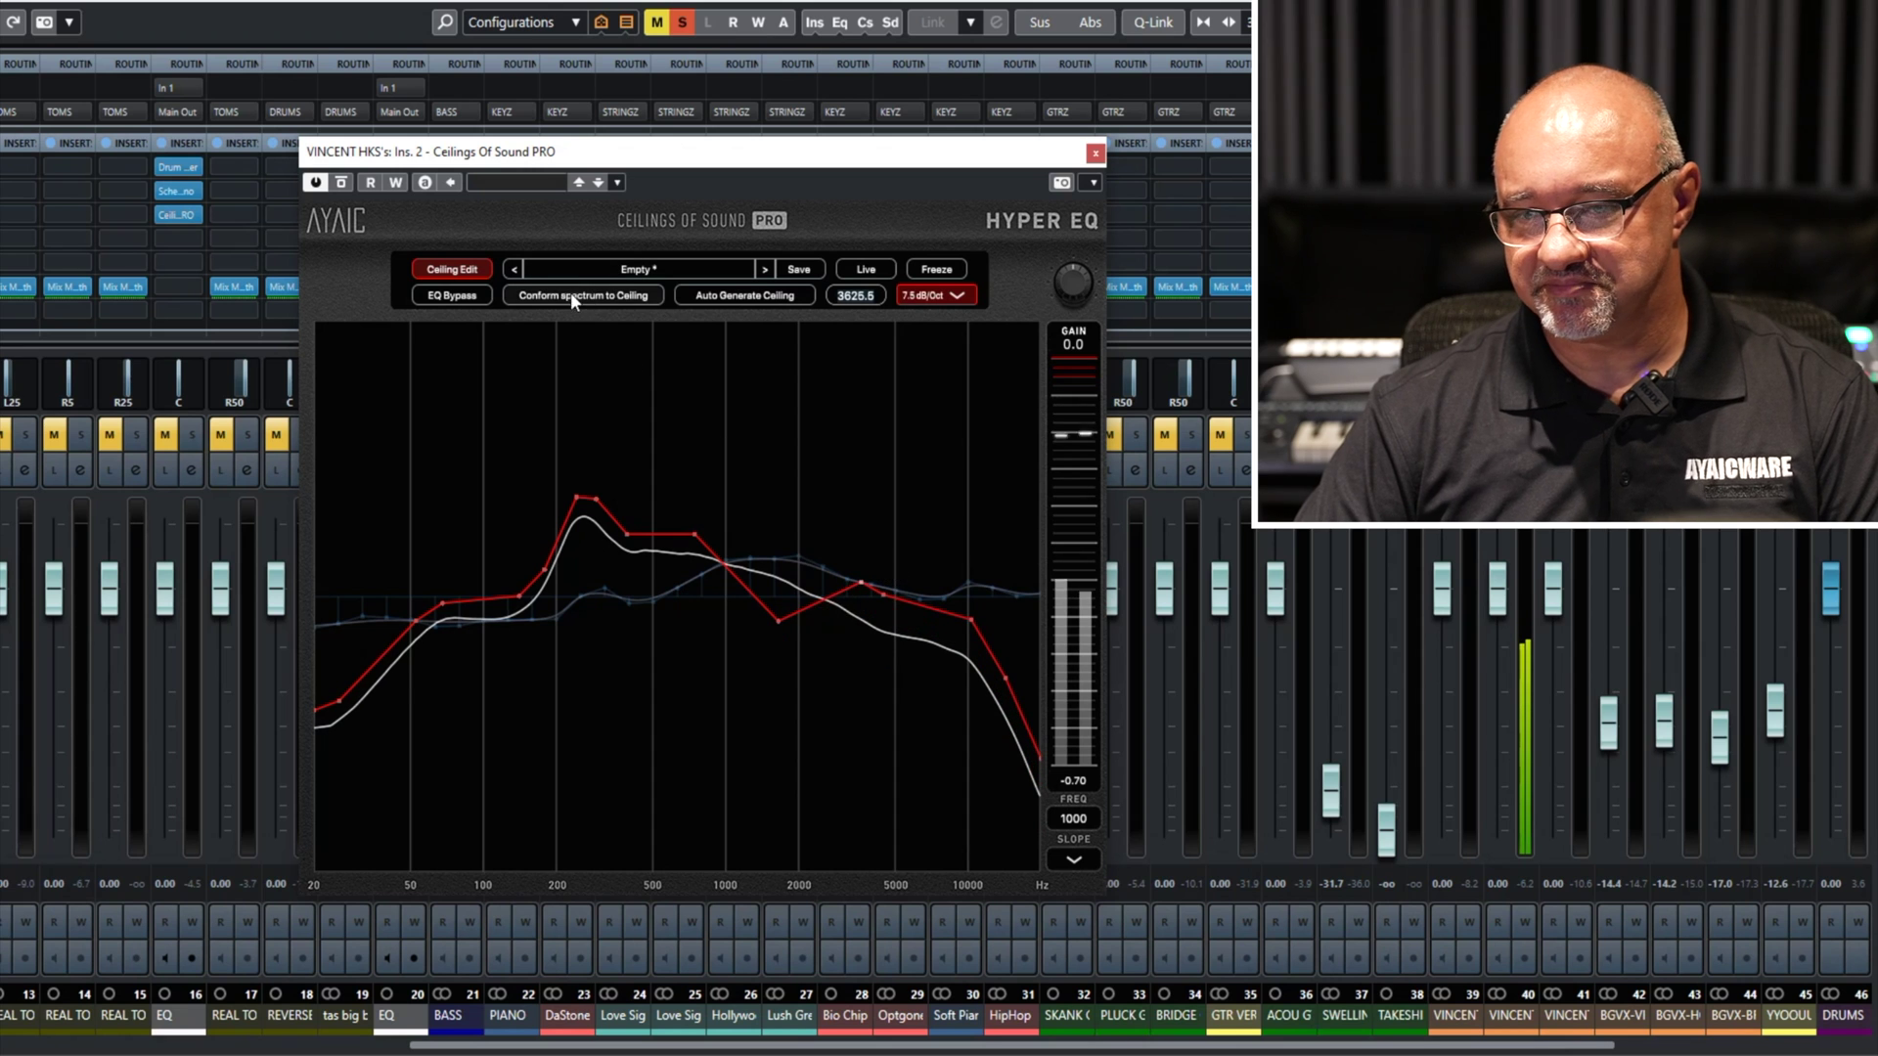
pyautogui.click(571, 292)
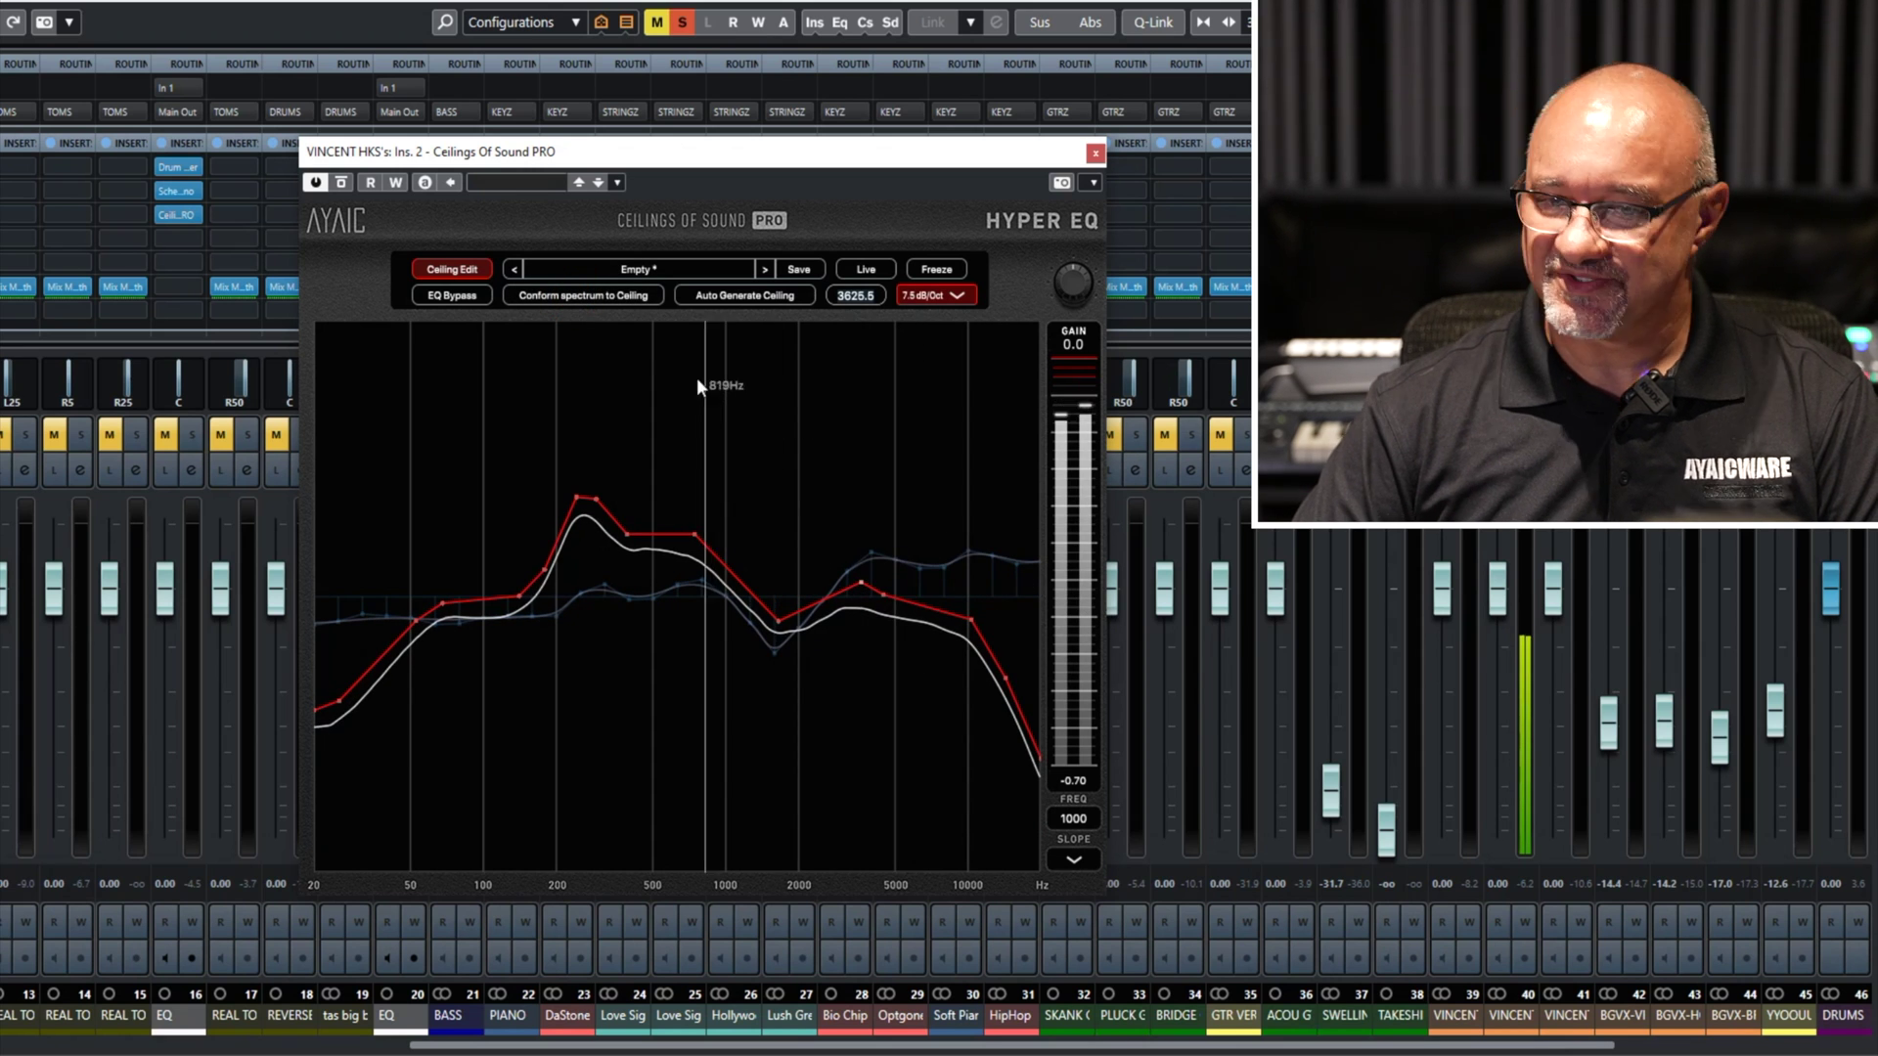
# Load the empty preset and add a ceiling point at about 1981 Hz, raising it to a 1.5 dB/Oct slope.
pyautogui.click(641, 269)
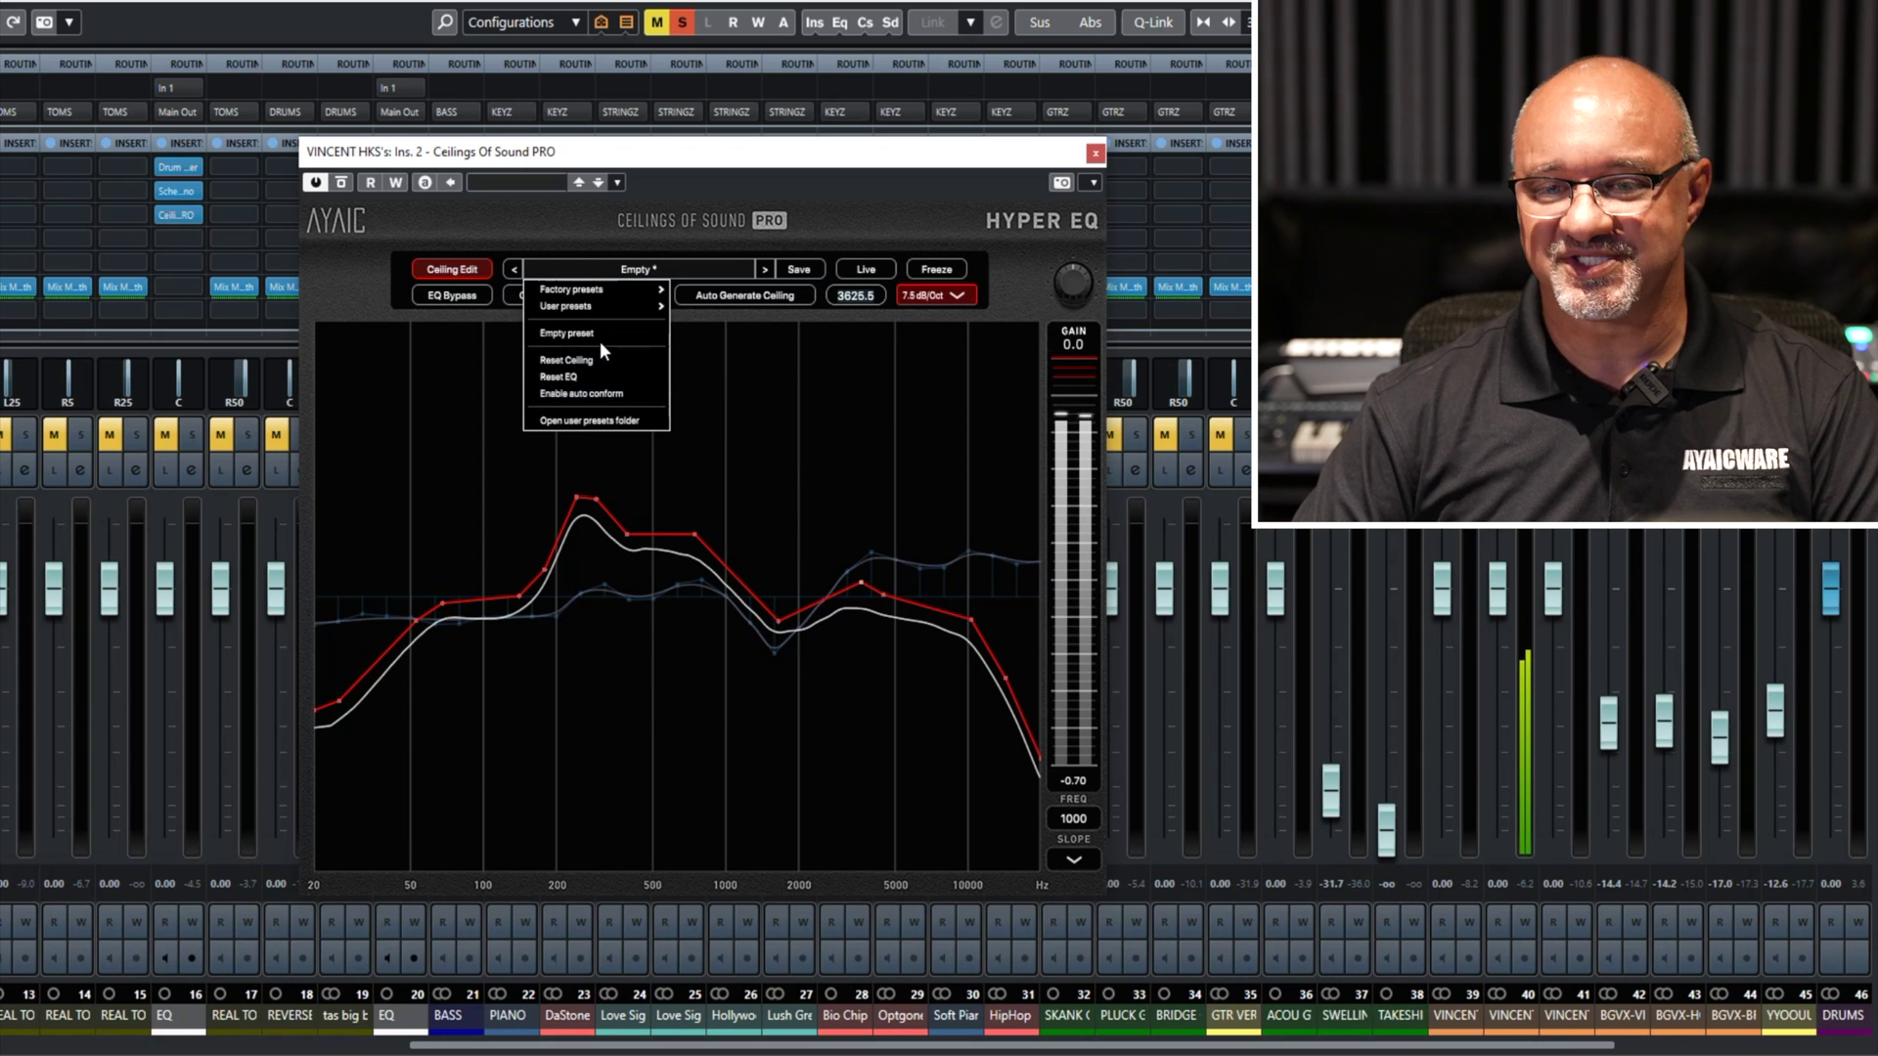
pyautogui.click(600, 337)
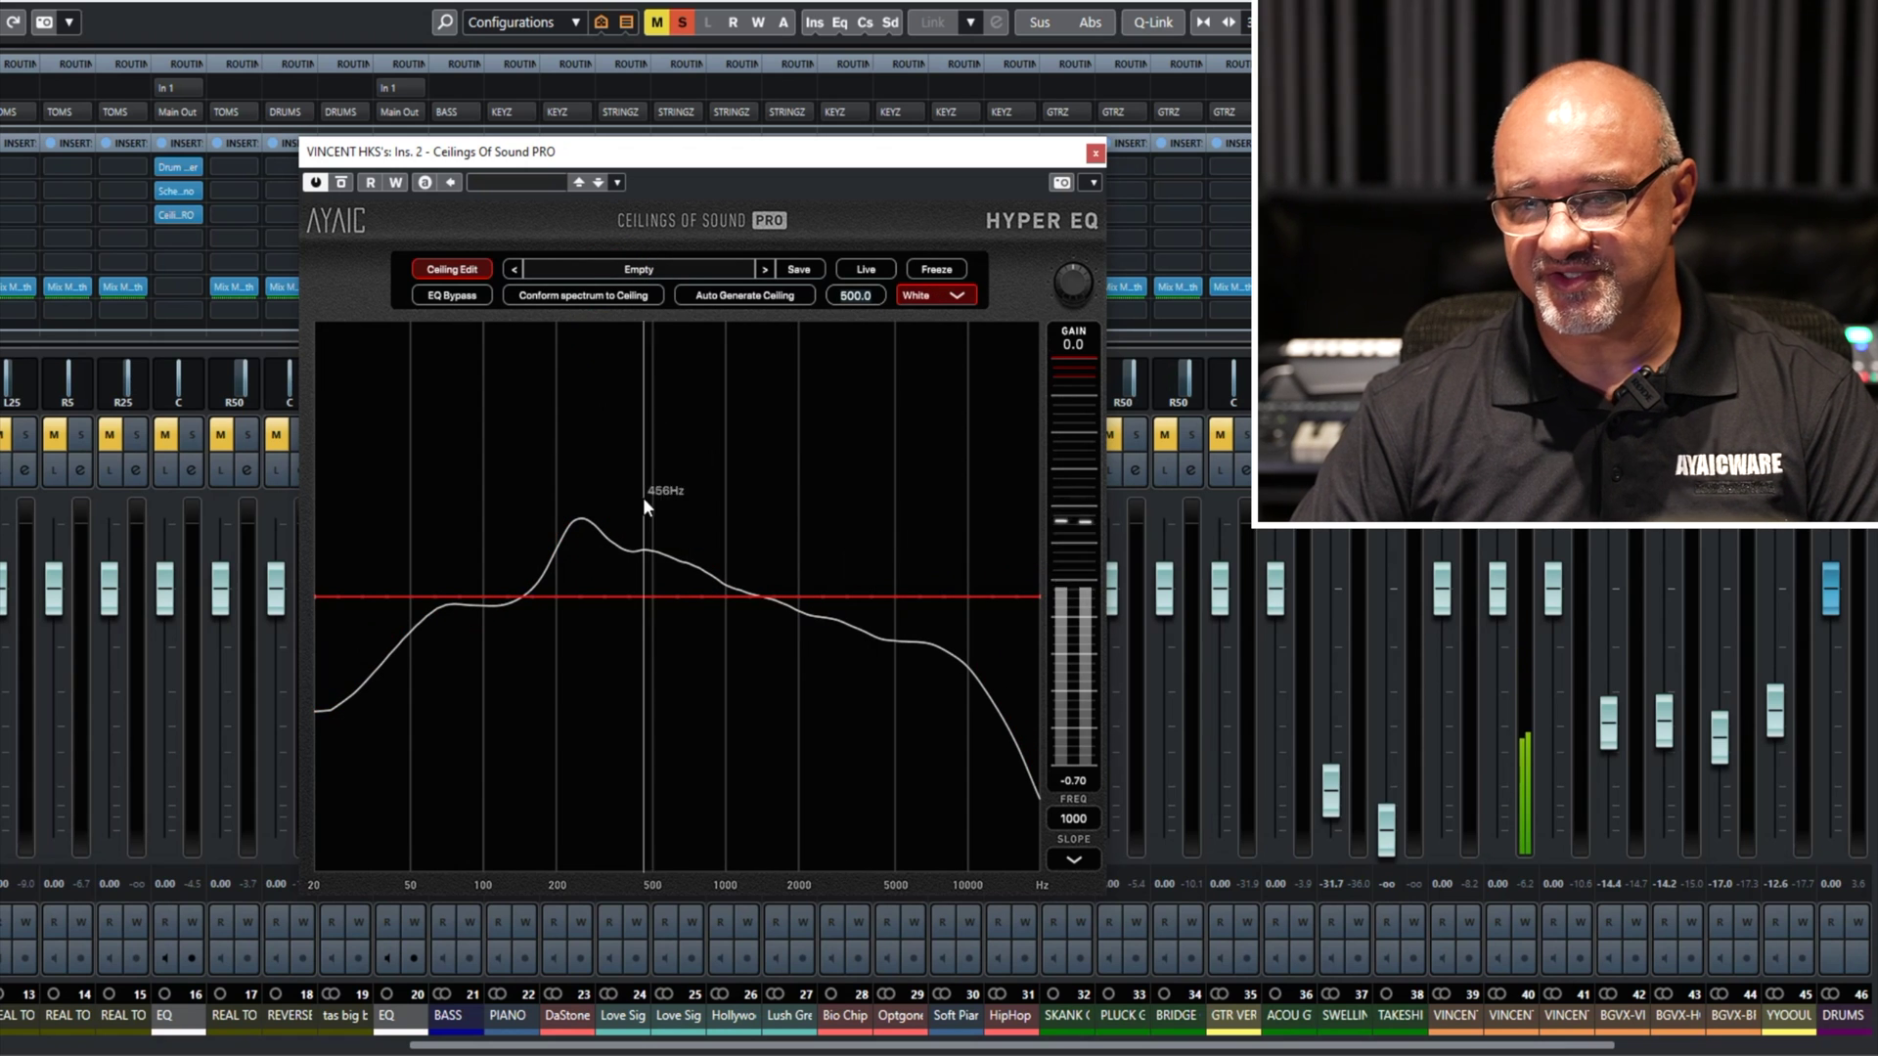
pyautogui.click(807, 595)
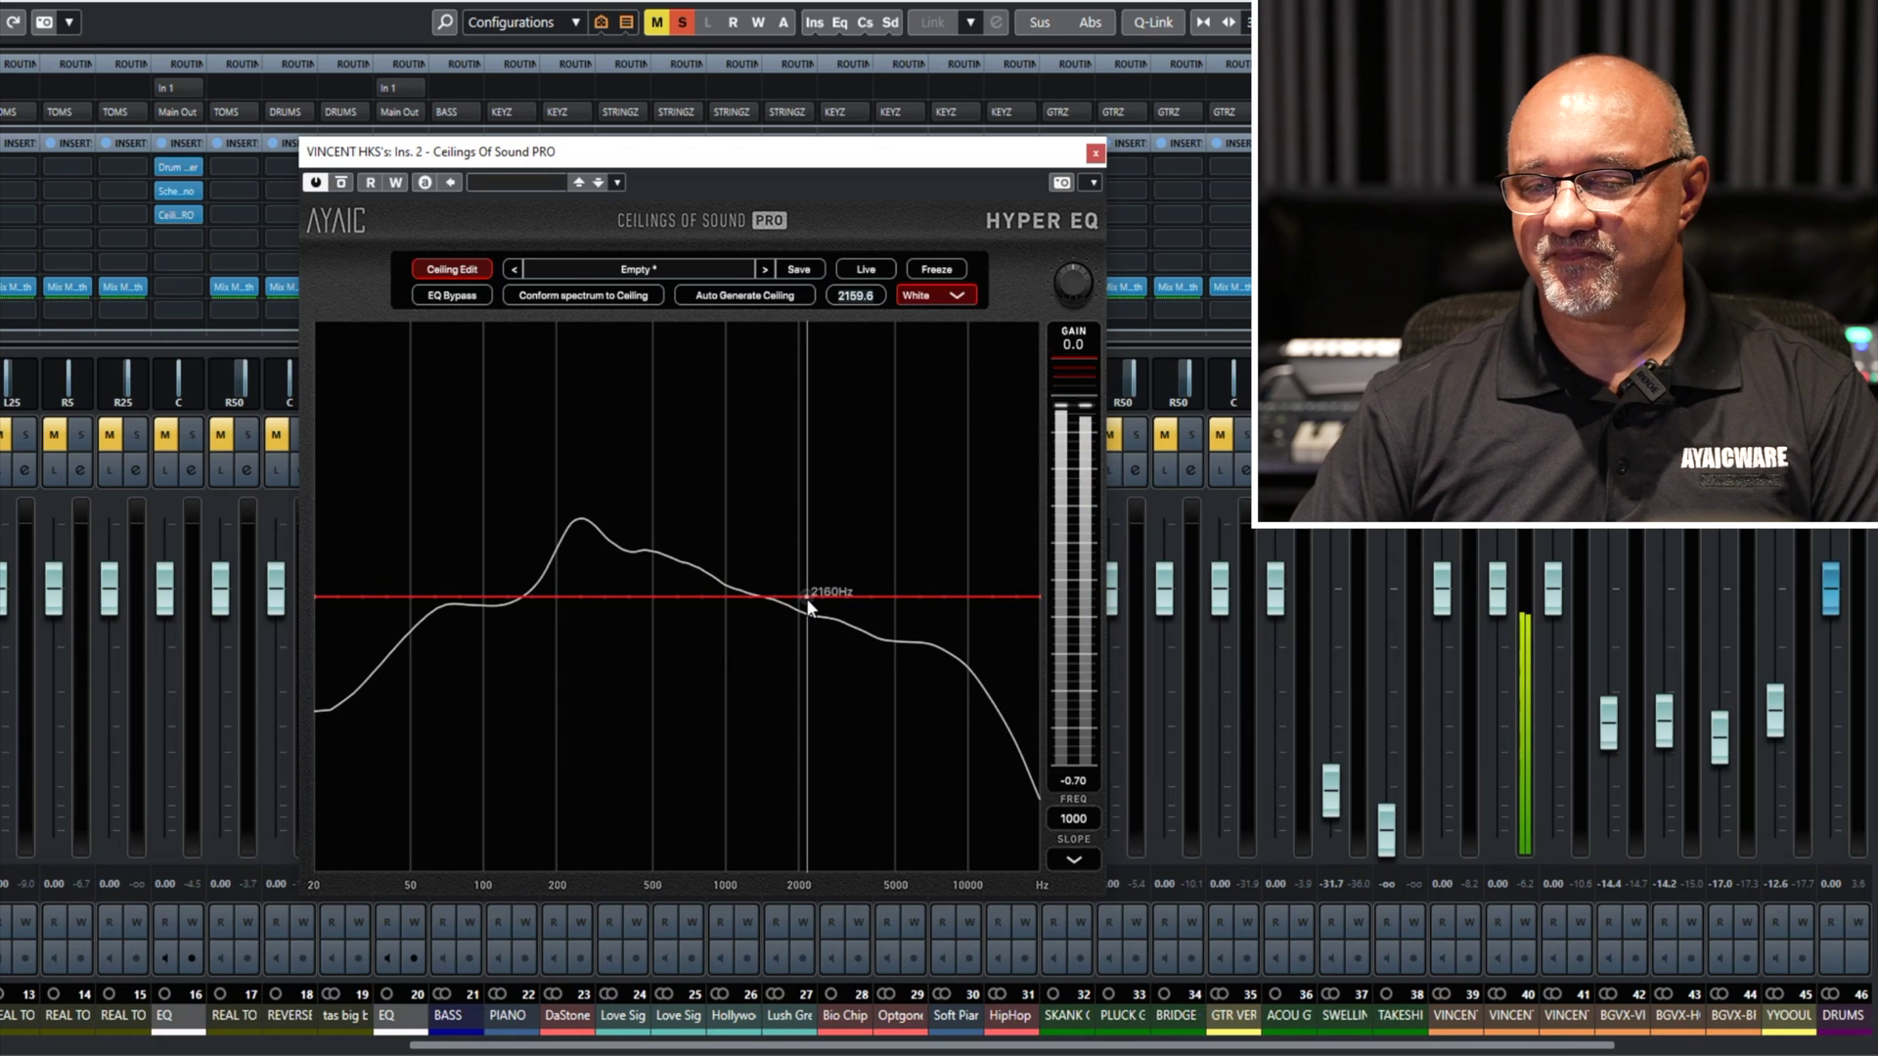
pyautogui.moveTo(807, 598); pyautogui.dragTo(798, 553)
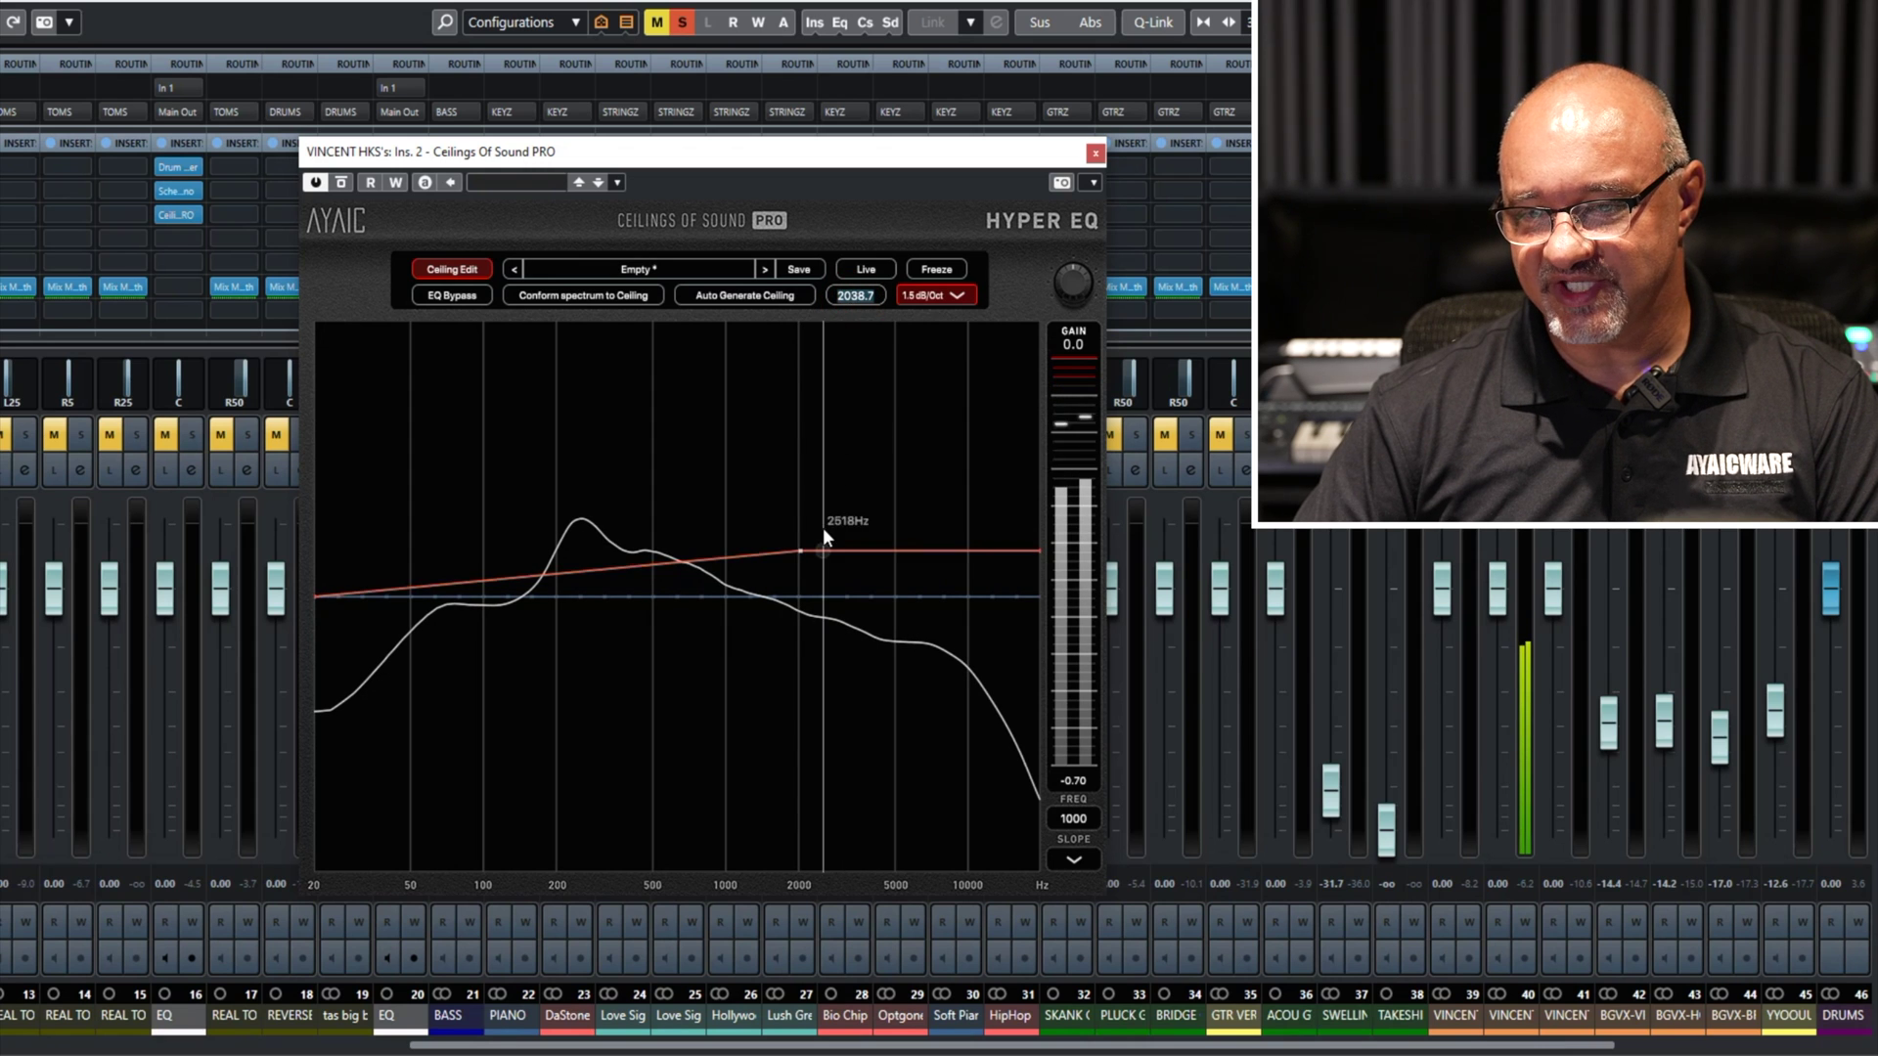
pyautogui.moveTo(802, 553)
pyautogui.mouseDown()
pyautogui.moveTo(779, 554)
pyautogui.moveTo(807, 550)
pyautogui.mouseUp()
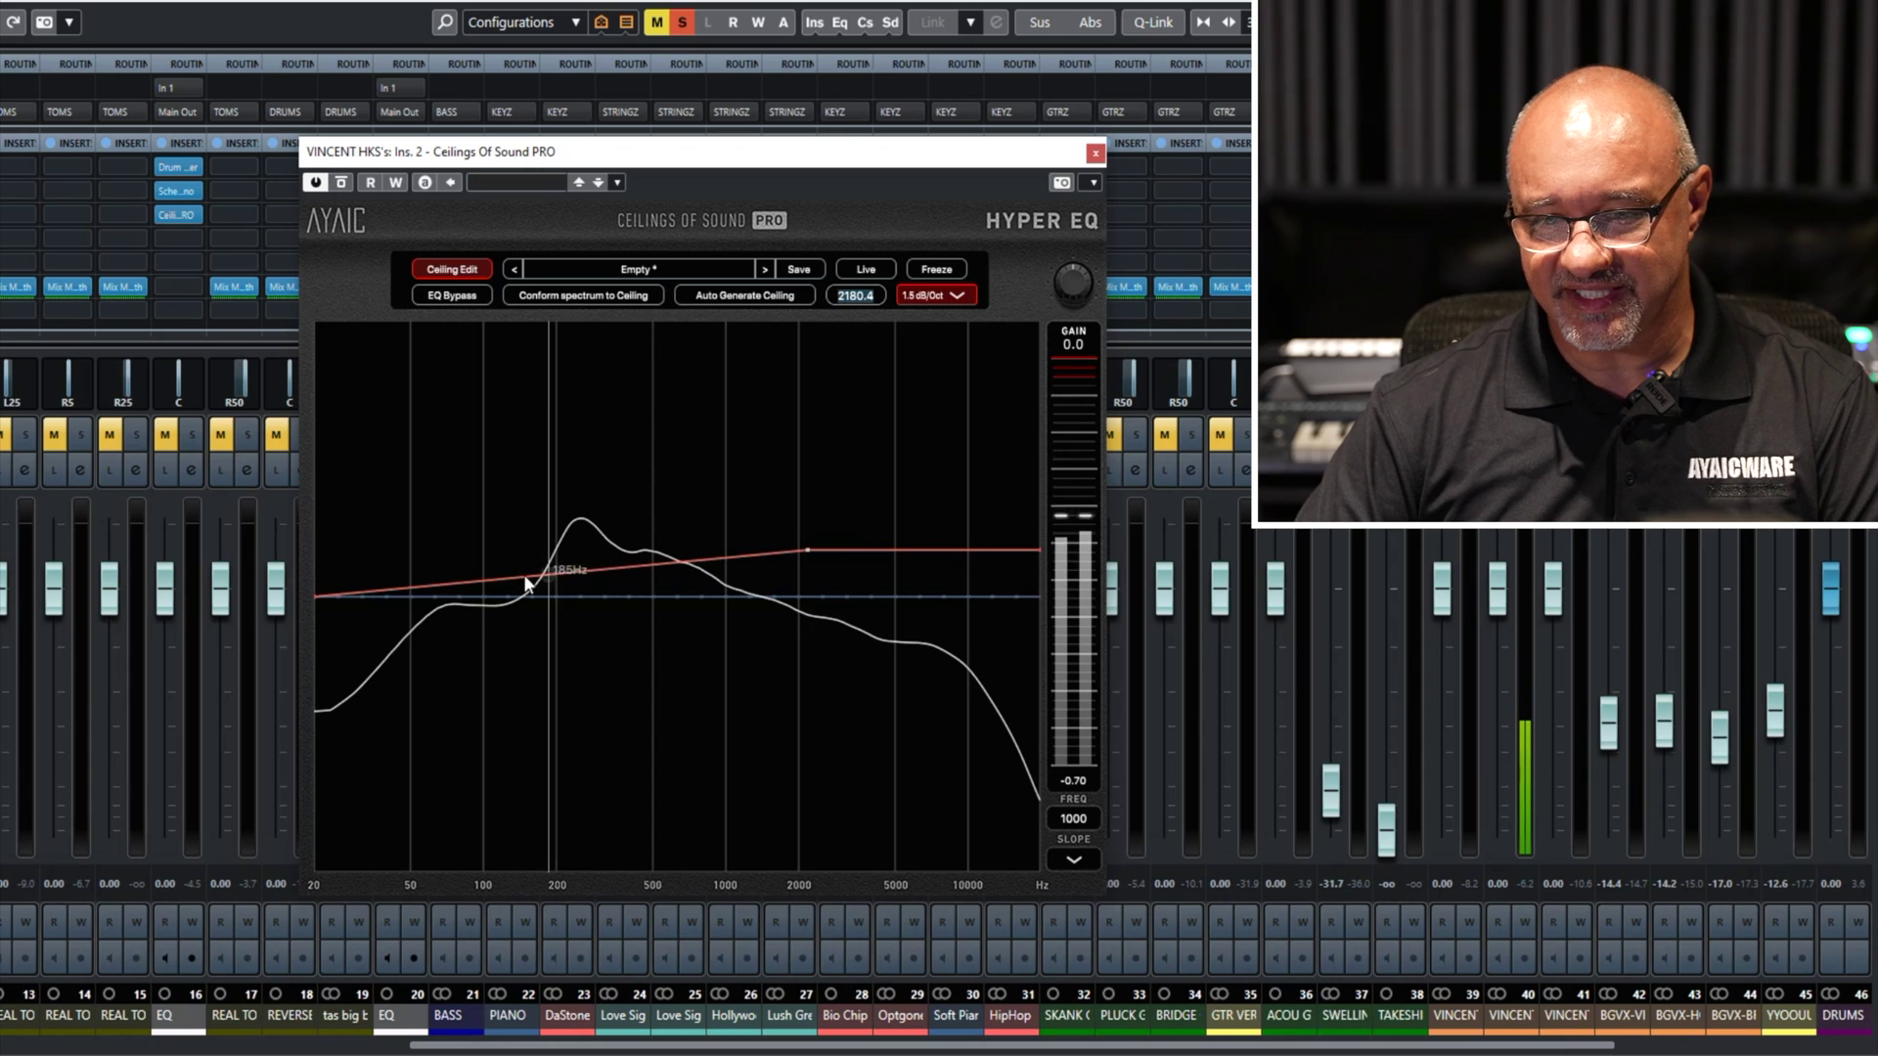
pyautogui.moveTo(812, 556)
pyautogui.mouseDown()
pyautogui.moveTo(803, 503)
pyautogui.moveTo(797, 551)
pyautogui.mouseUp()
# Try a 22.5 dB/Oct slope and a 9 dB/Oct slope below the ceiling point, repositioning the ceiling vertically for each.
pyautogui.click(967, 294)
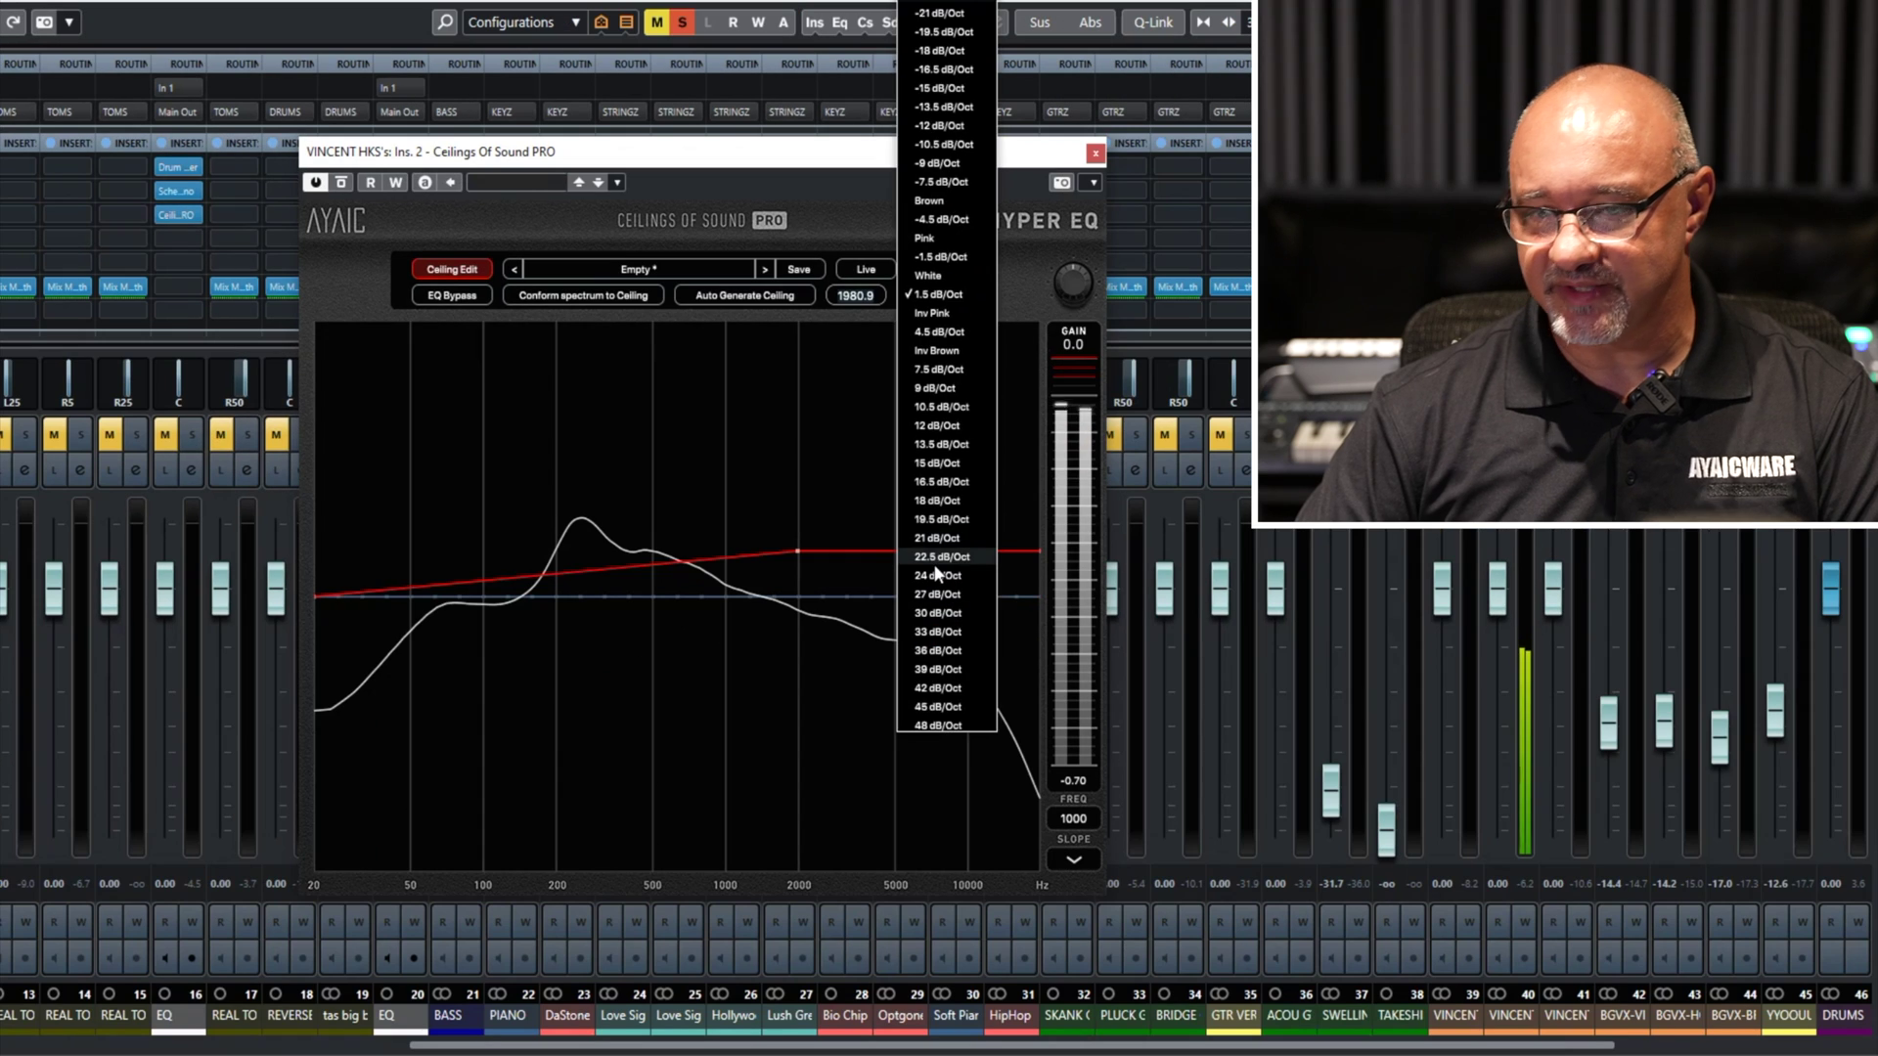
pyautogui.click(935, 558)
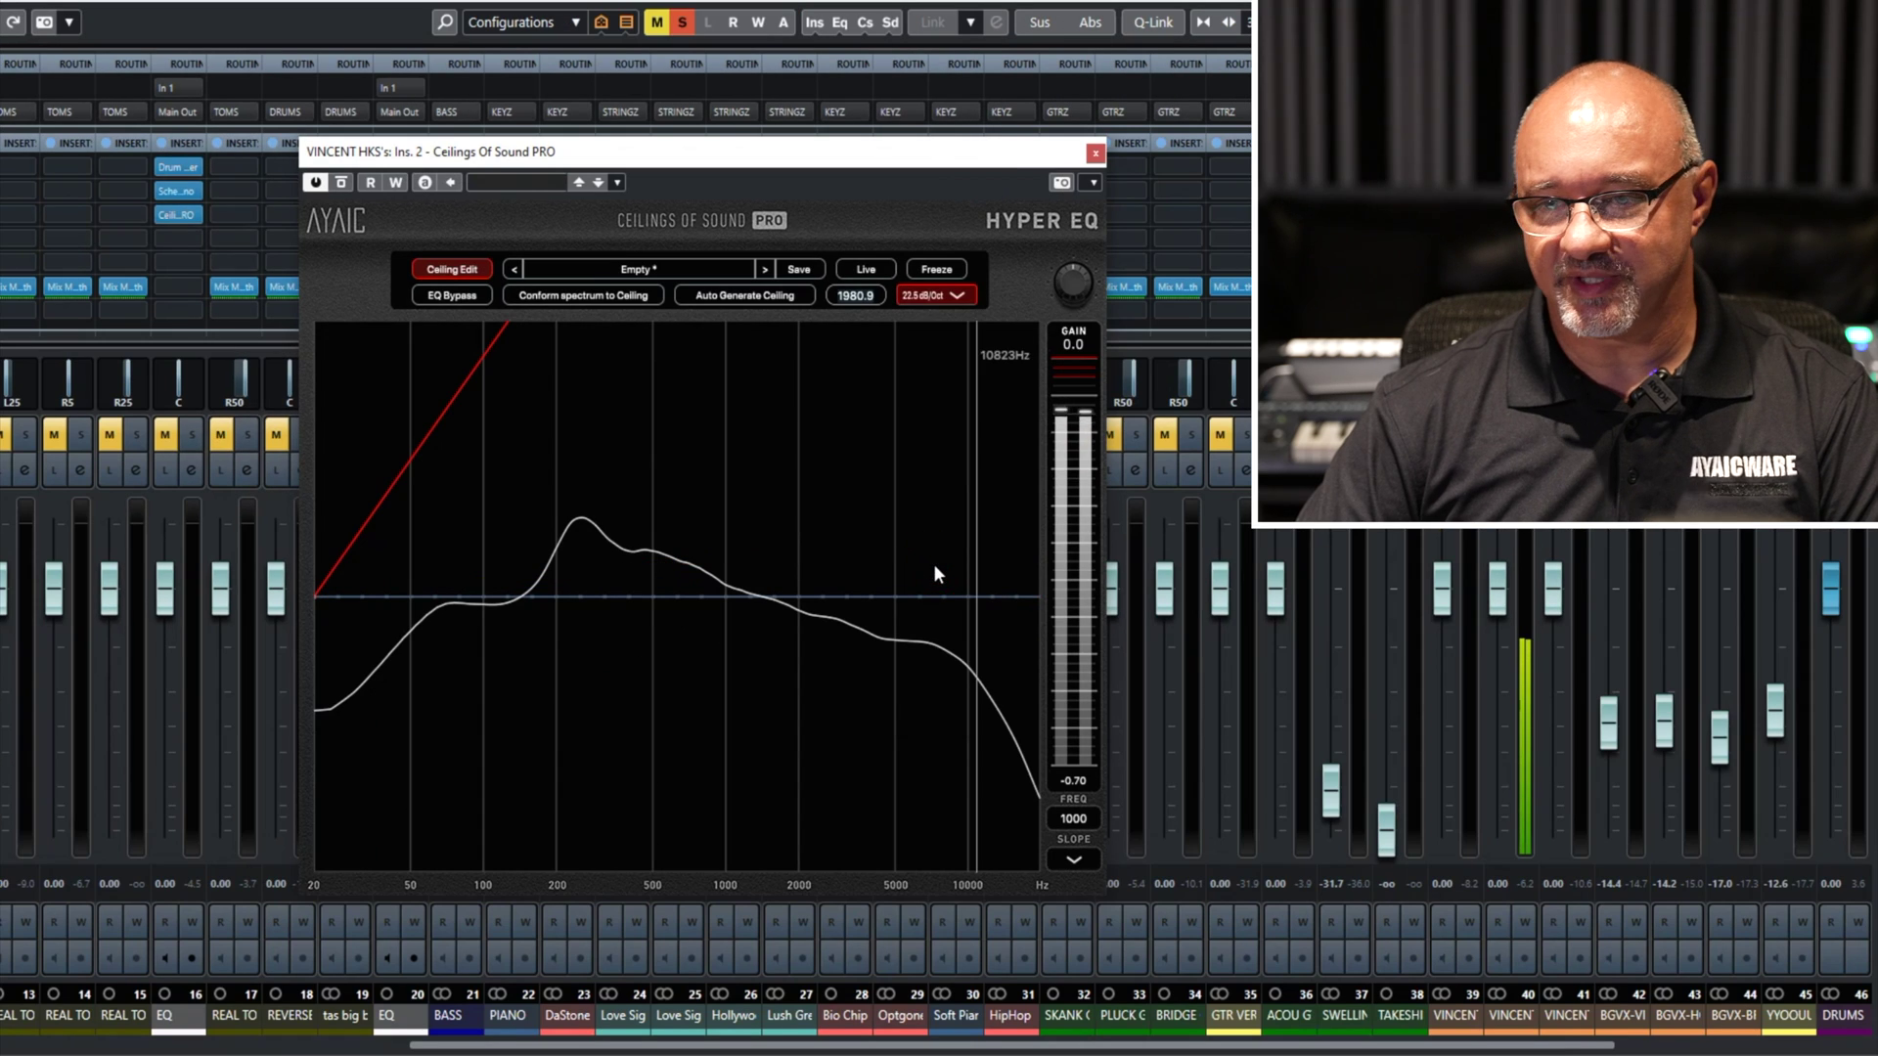
pyautogui.moveTo(436, 427)
pyautogui.mouseDown()
pyautogui.moveTo(460, 766)
pyautogui.moveTo(424, 951)
pyautogui.mouseUp()
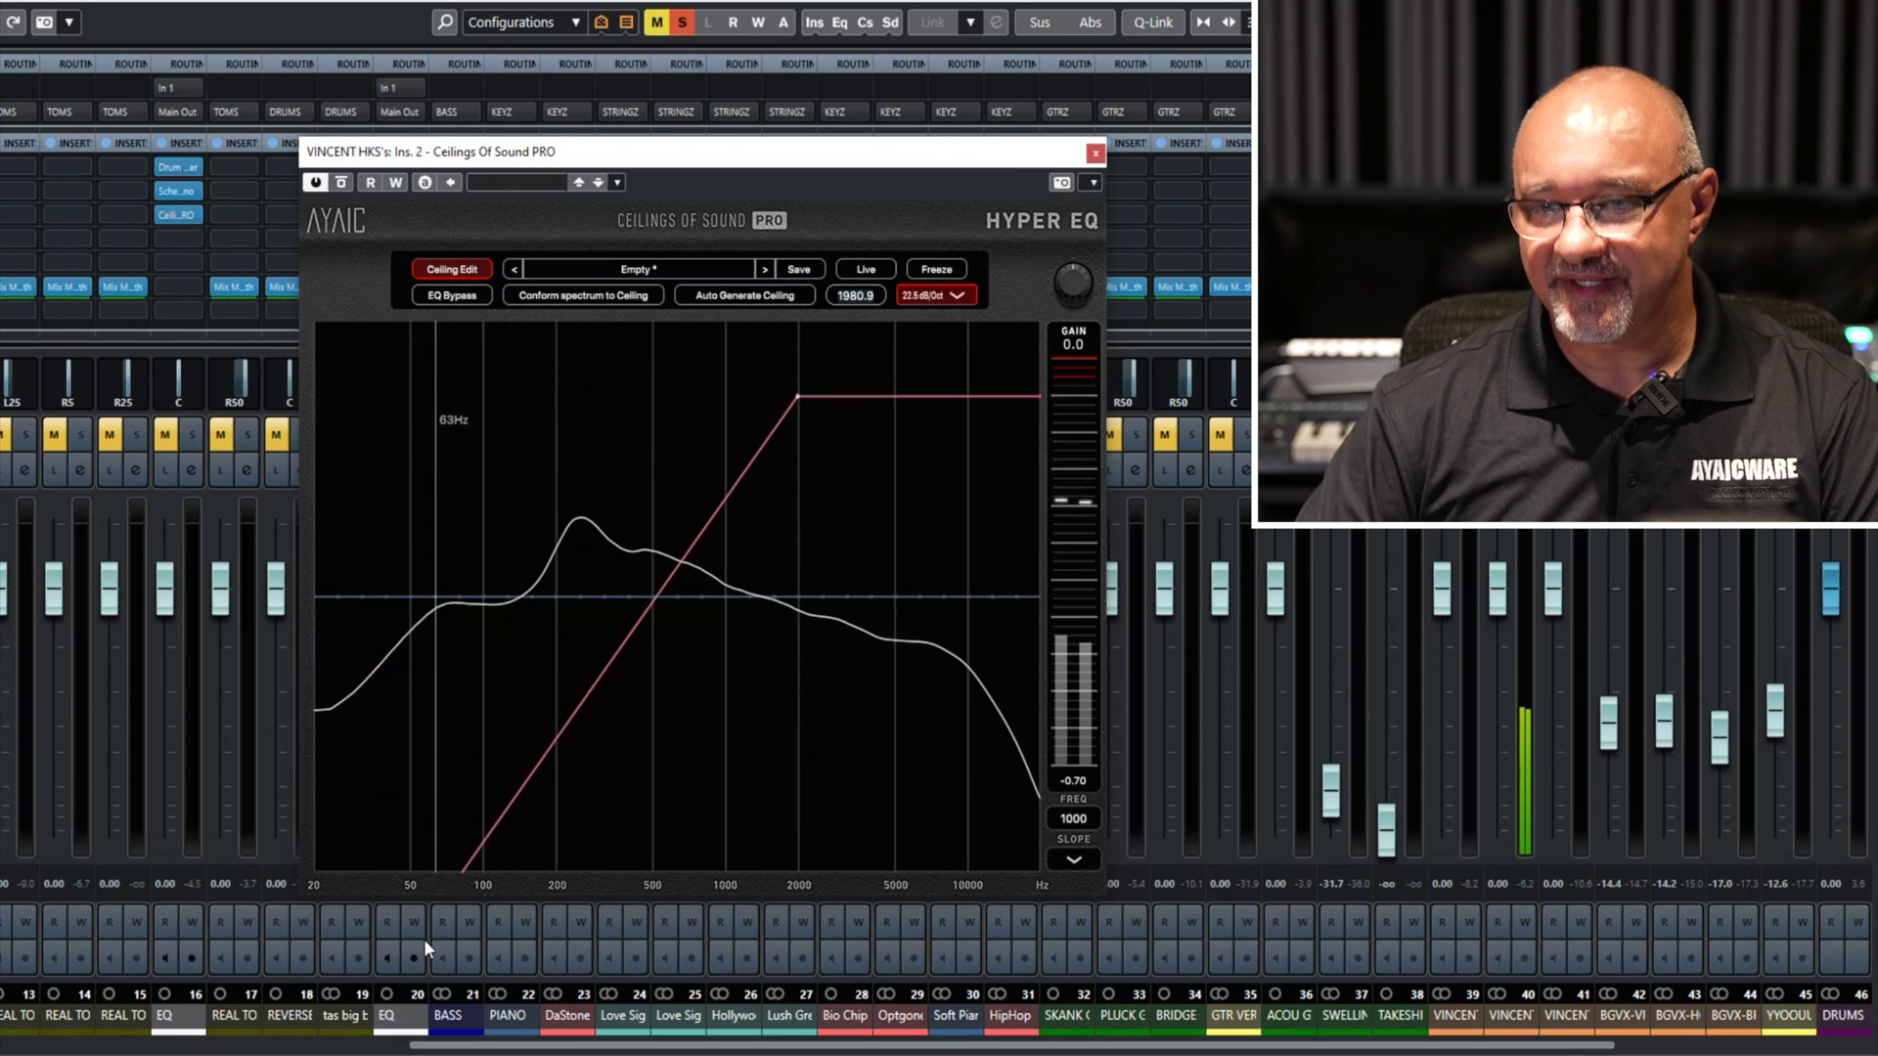
pyautogui.click(961, 295)
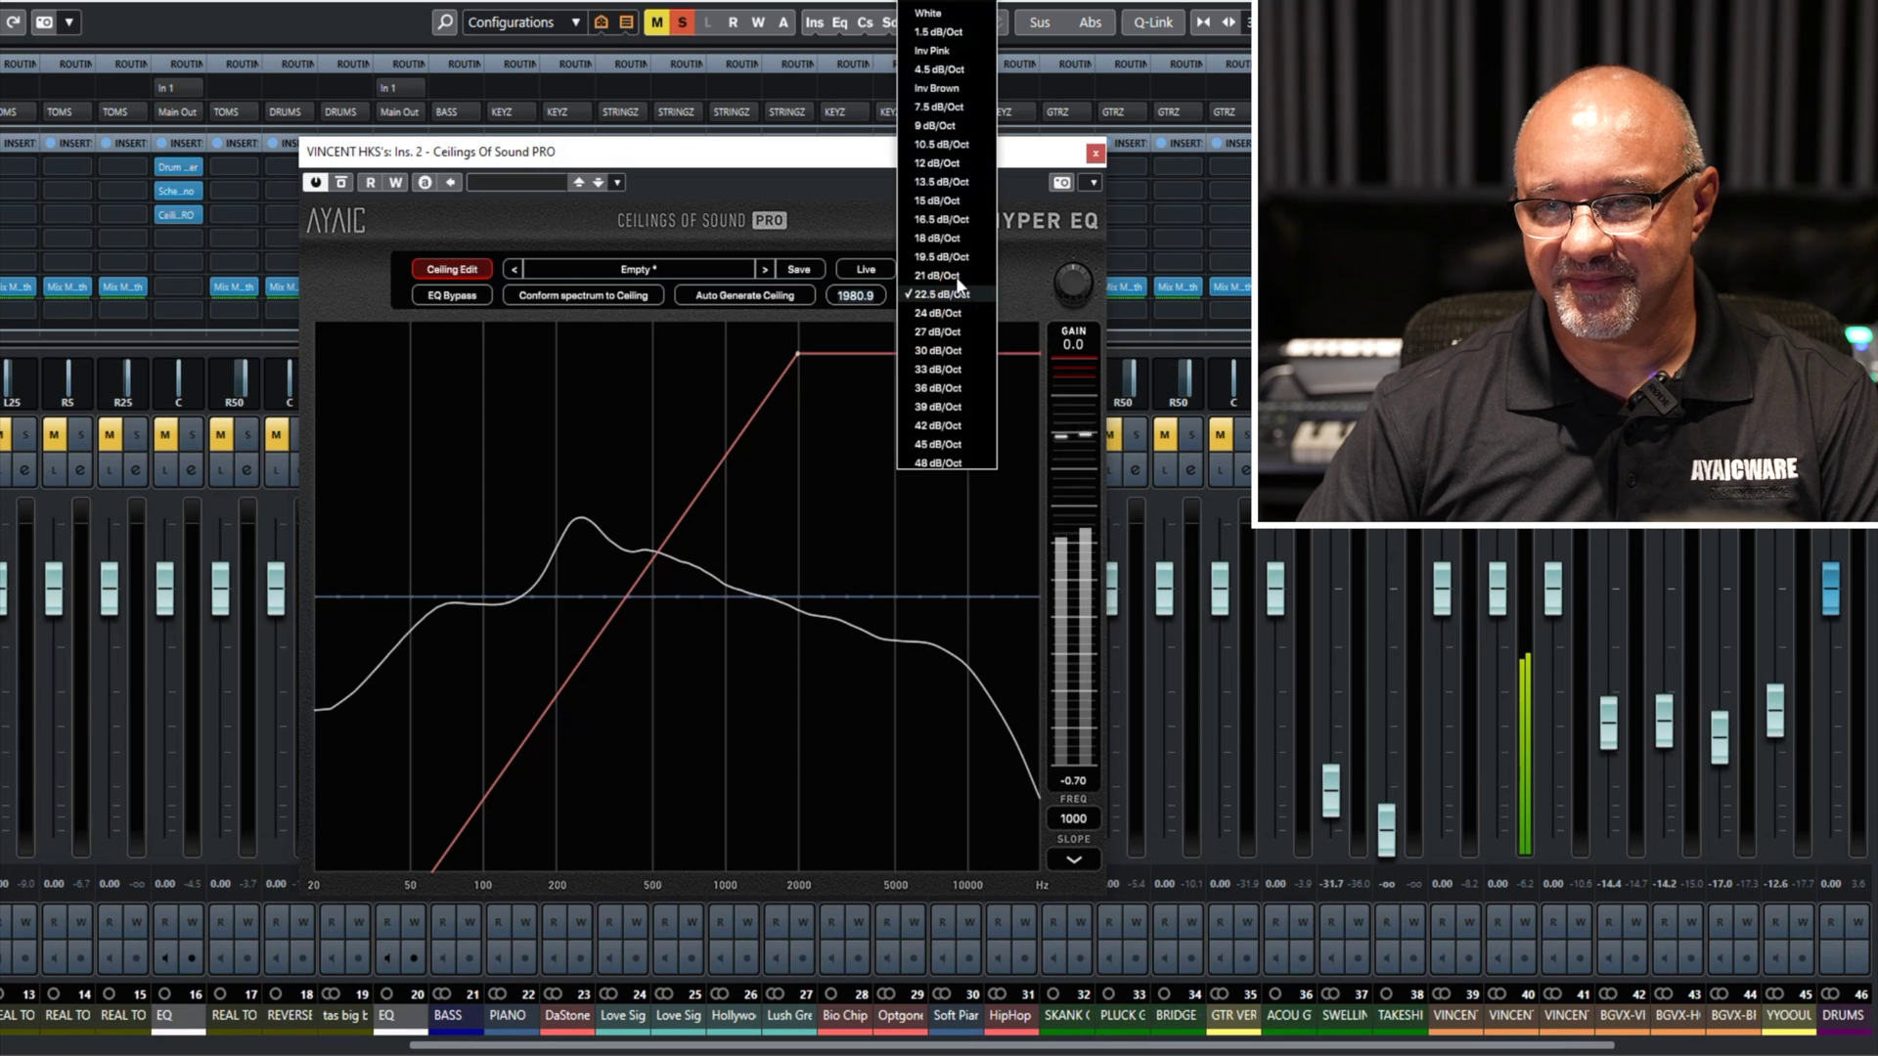
pyautogui.click(939, 127)
pyautogui.moveTo(760, 788); pyautogui.dragTo(776, 548)
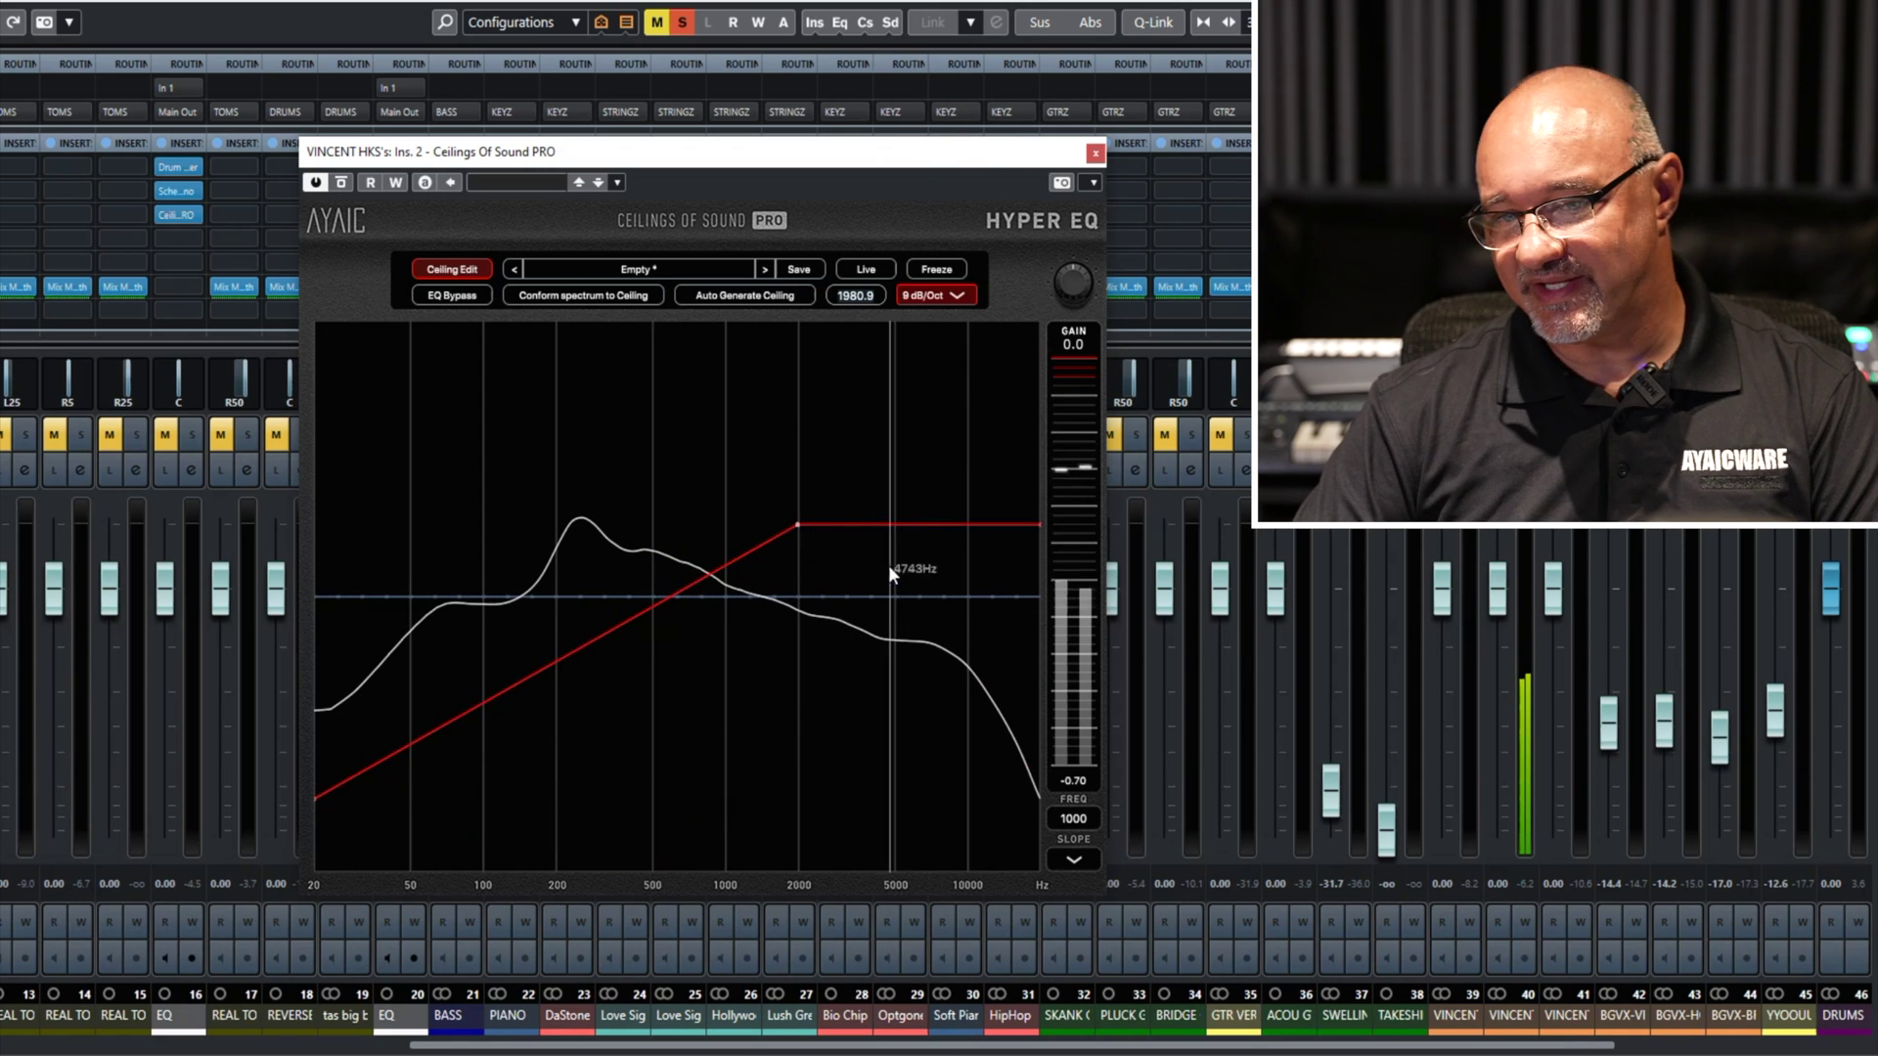
# Turn on the live analyzer and try spectrum smoothing at 25% and 0% before setting it to 100%.
pyautogui.click(867, 271)
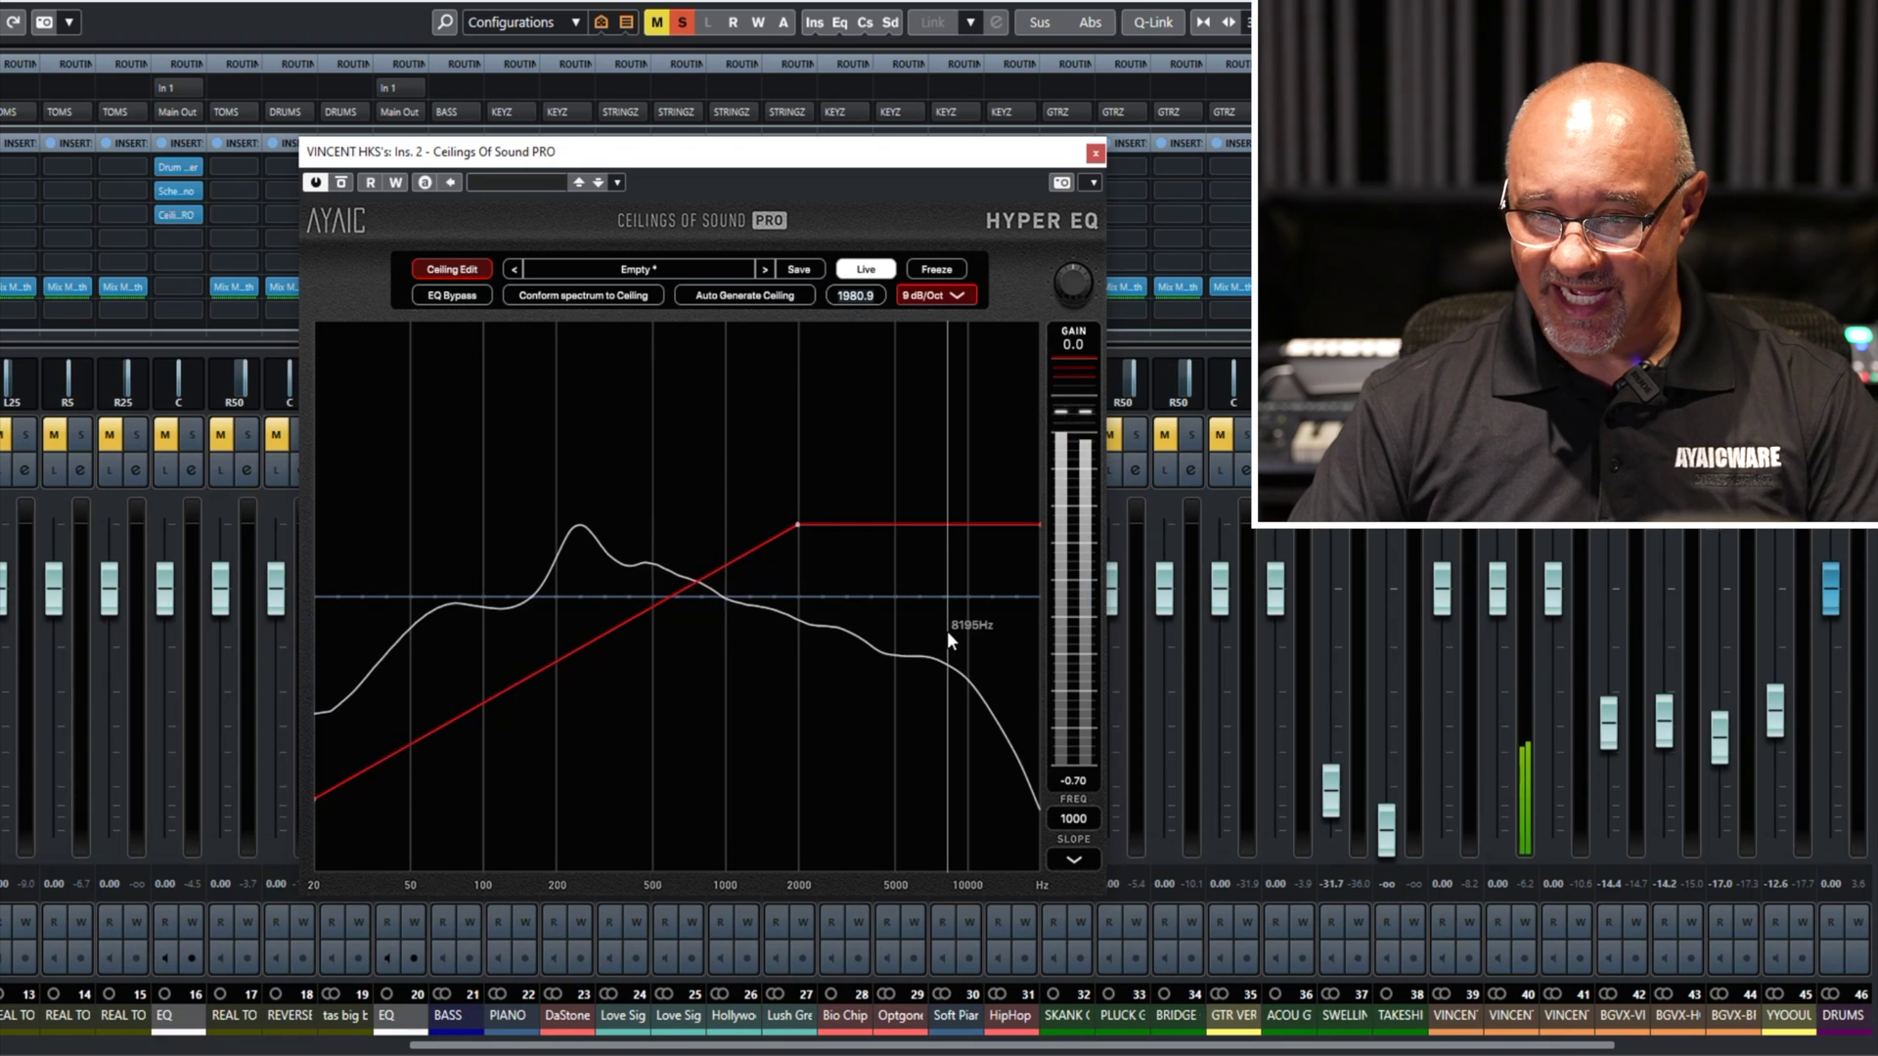
pyautogui.rightClick(628, 424)
pyautogui.click(669, 478)
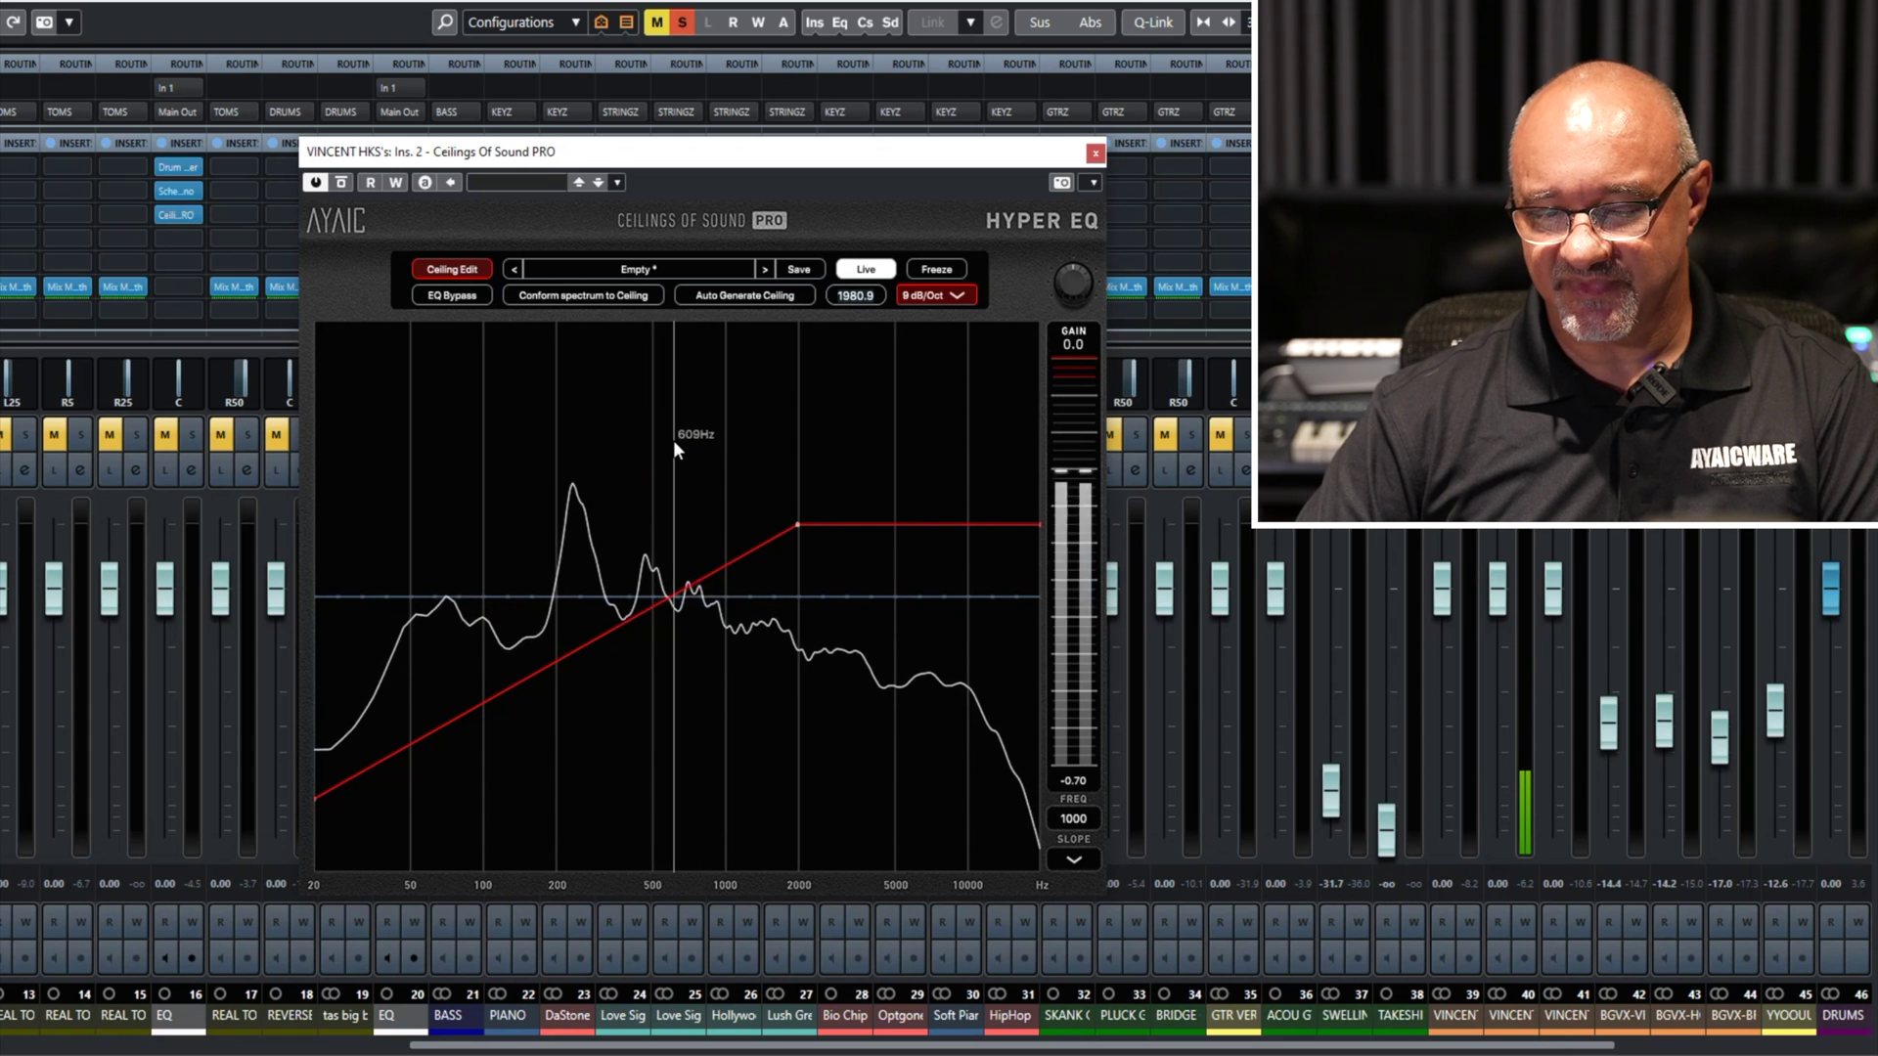
pyautogui.rightClick(673, 427)
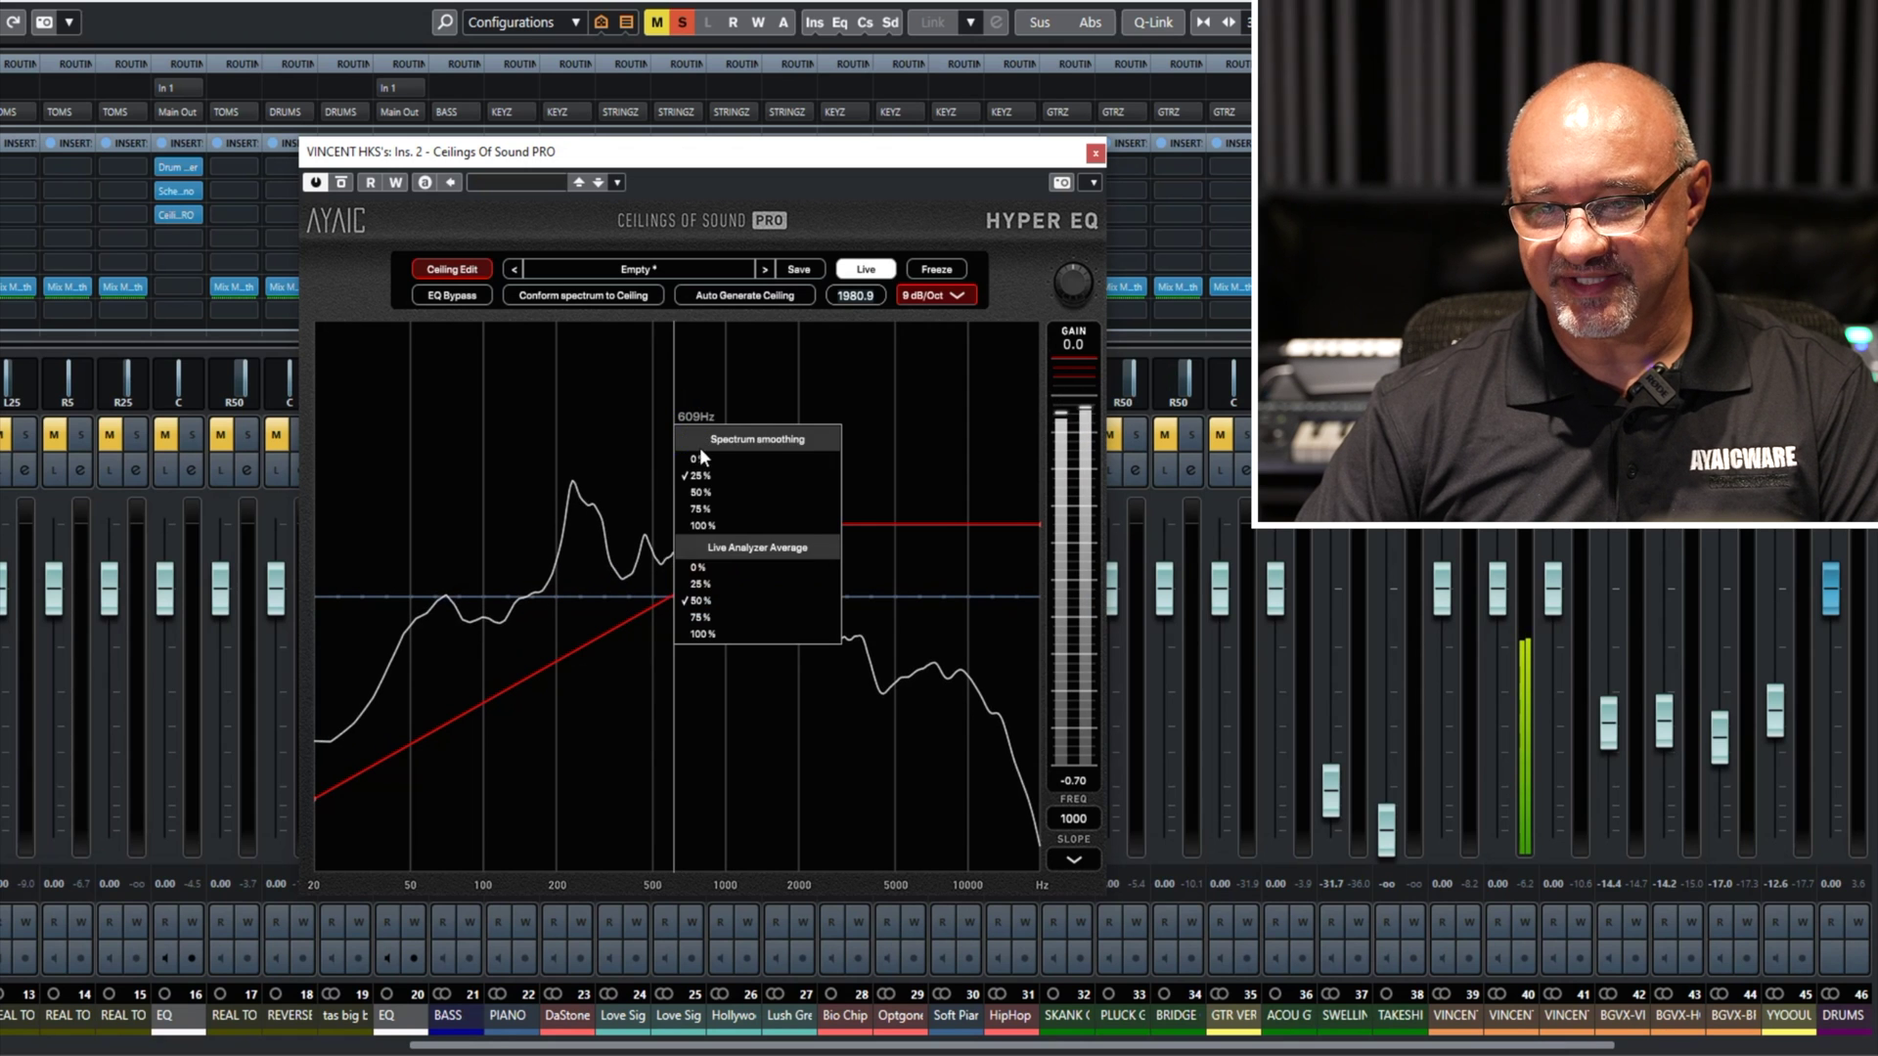
pyautogui.click(700, 458)
pyautogui.rightClick(718, 449)
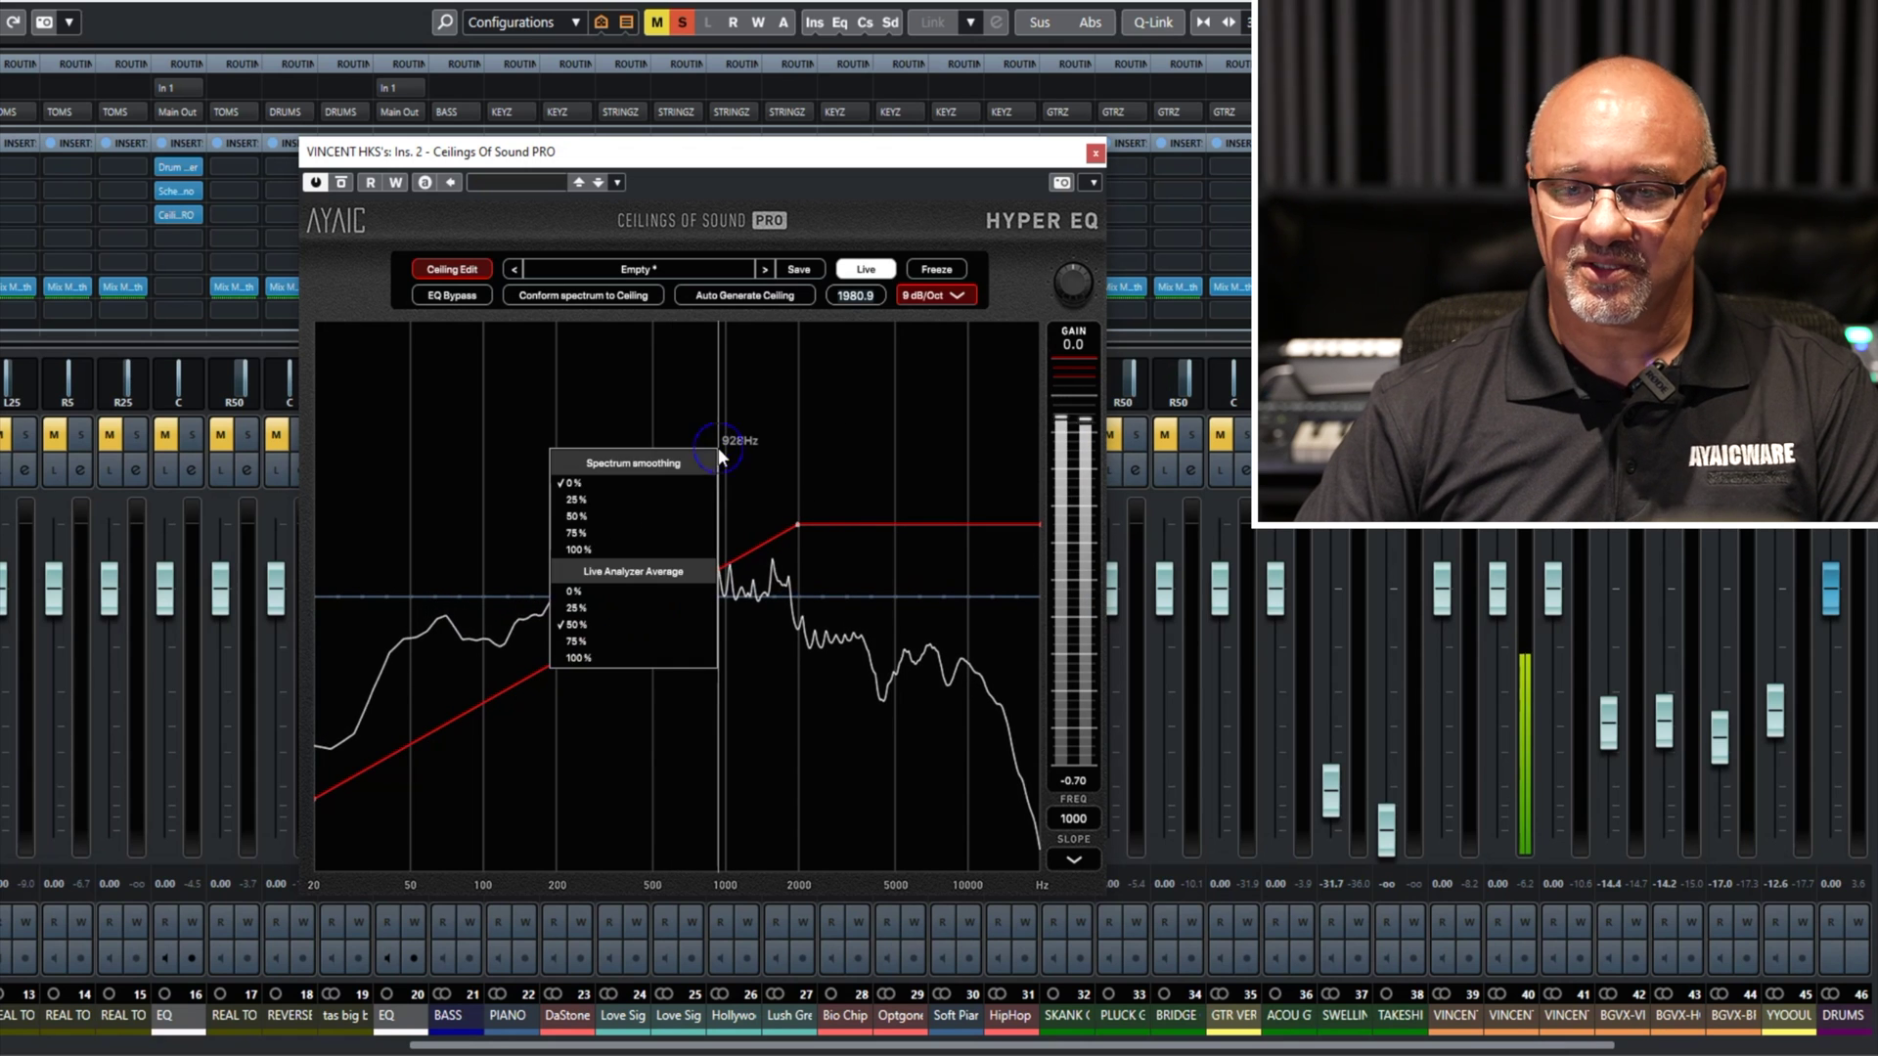
pyautogui.click(607, 549)
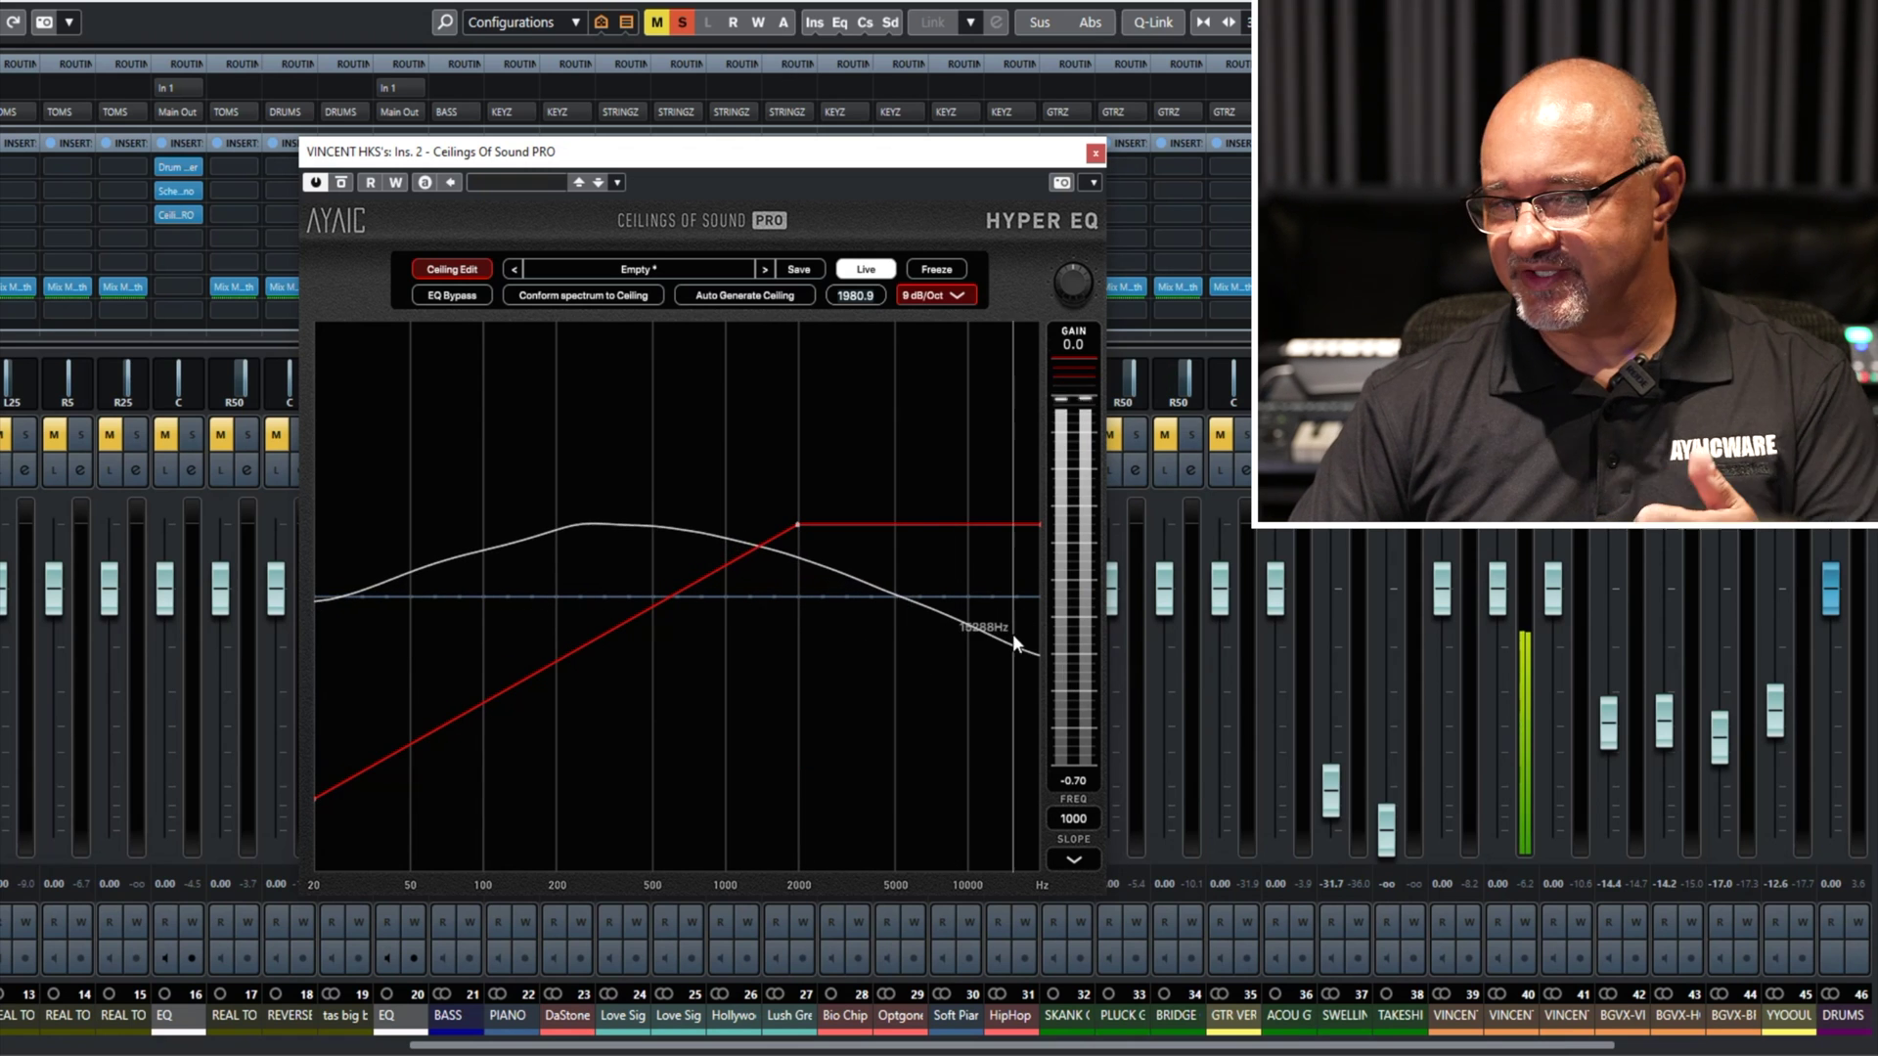
# Reset the ceiling and auto-generate a new one from the fully smoothed vocal spectrum.
pyautogui.click(676, 269)
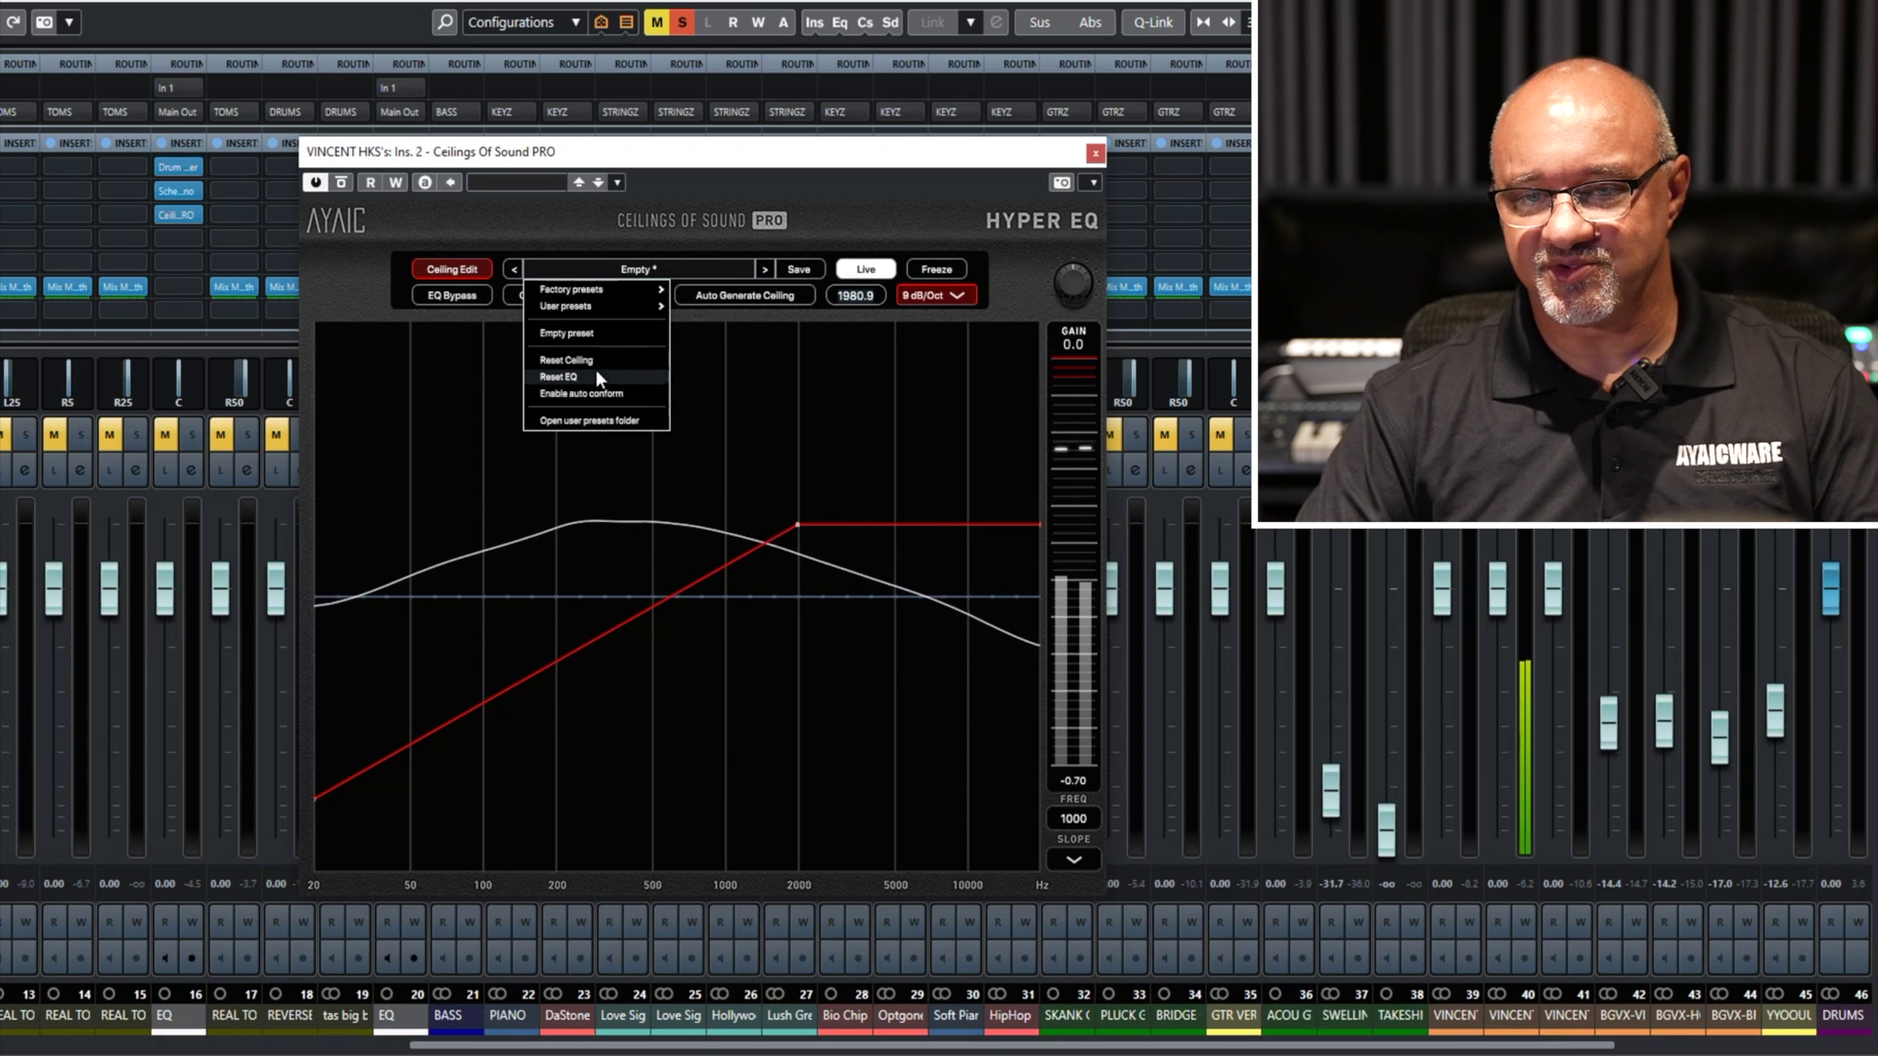
pyautogui.click(577, 360)
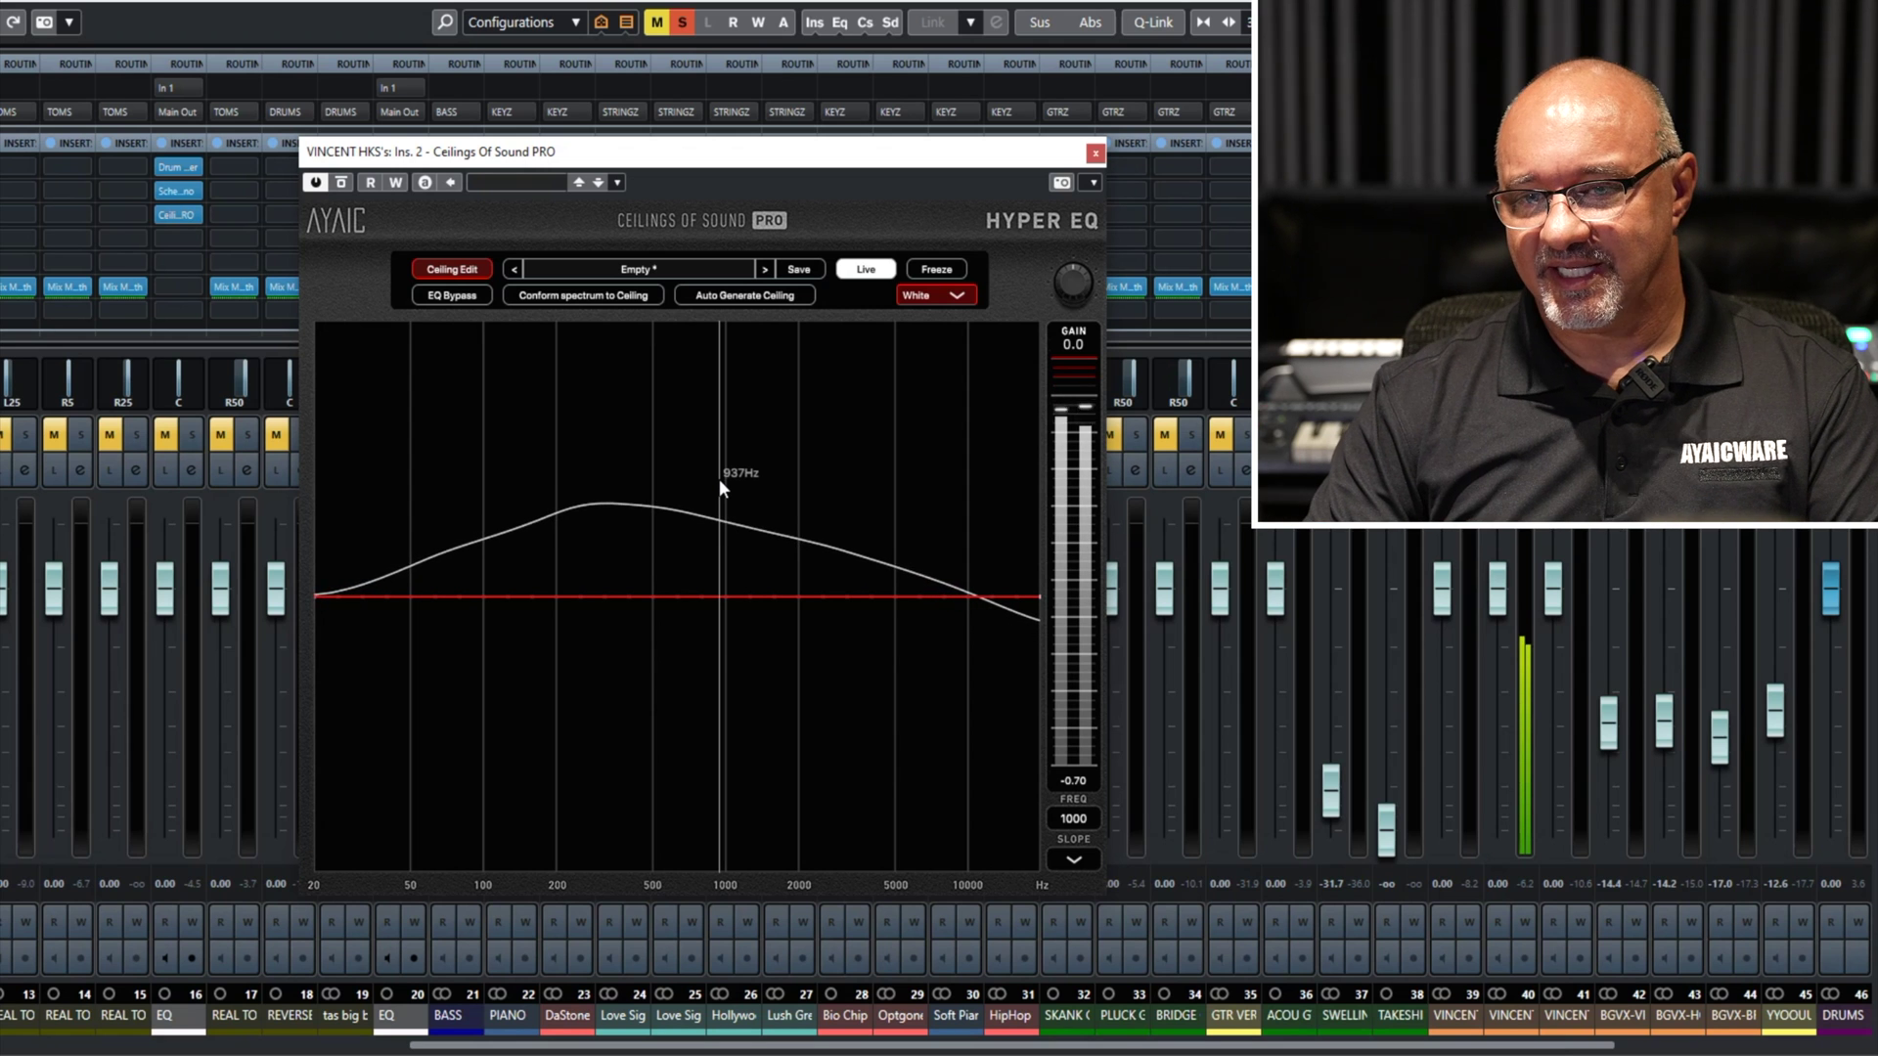
pyautogui.click(755, 297)
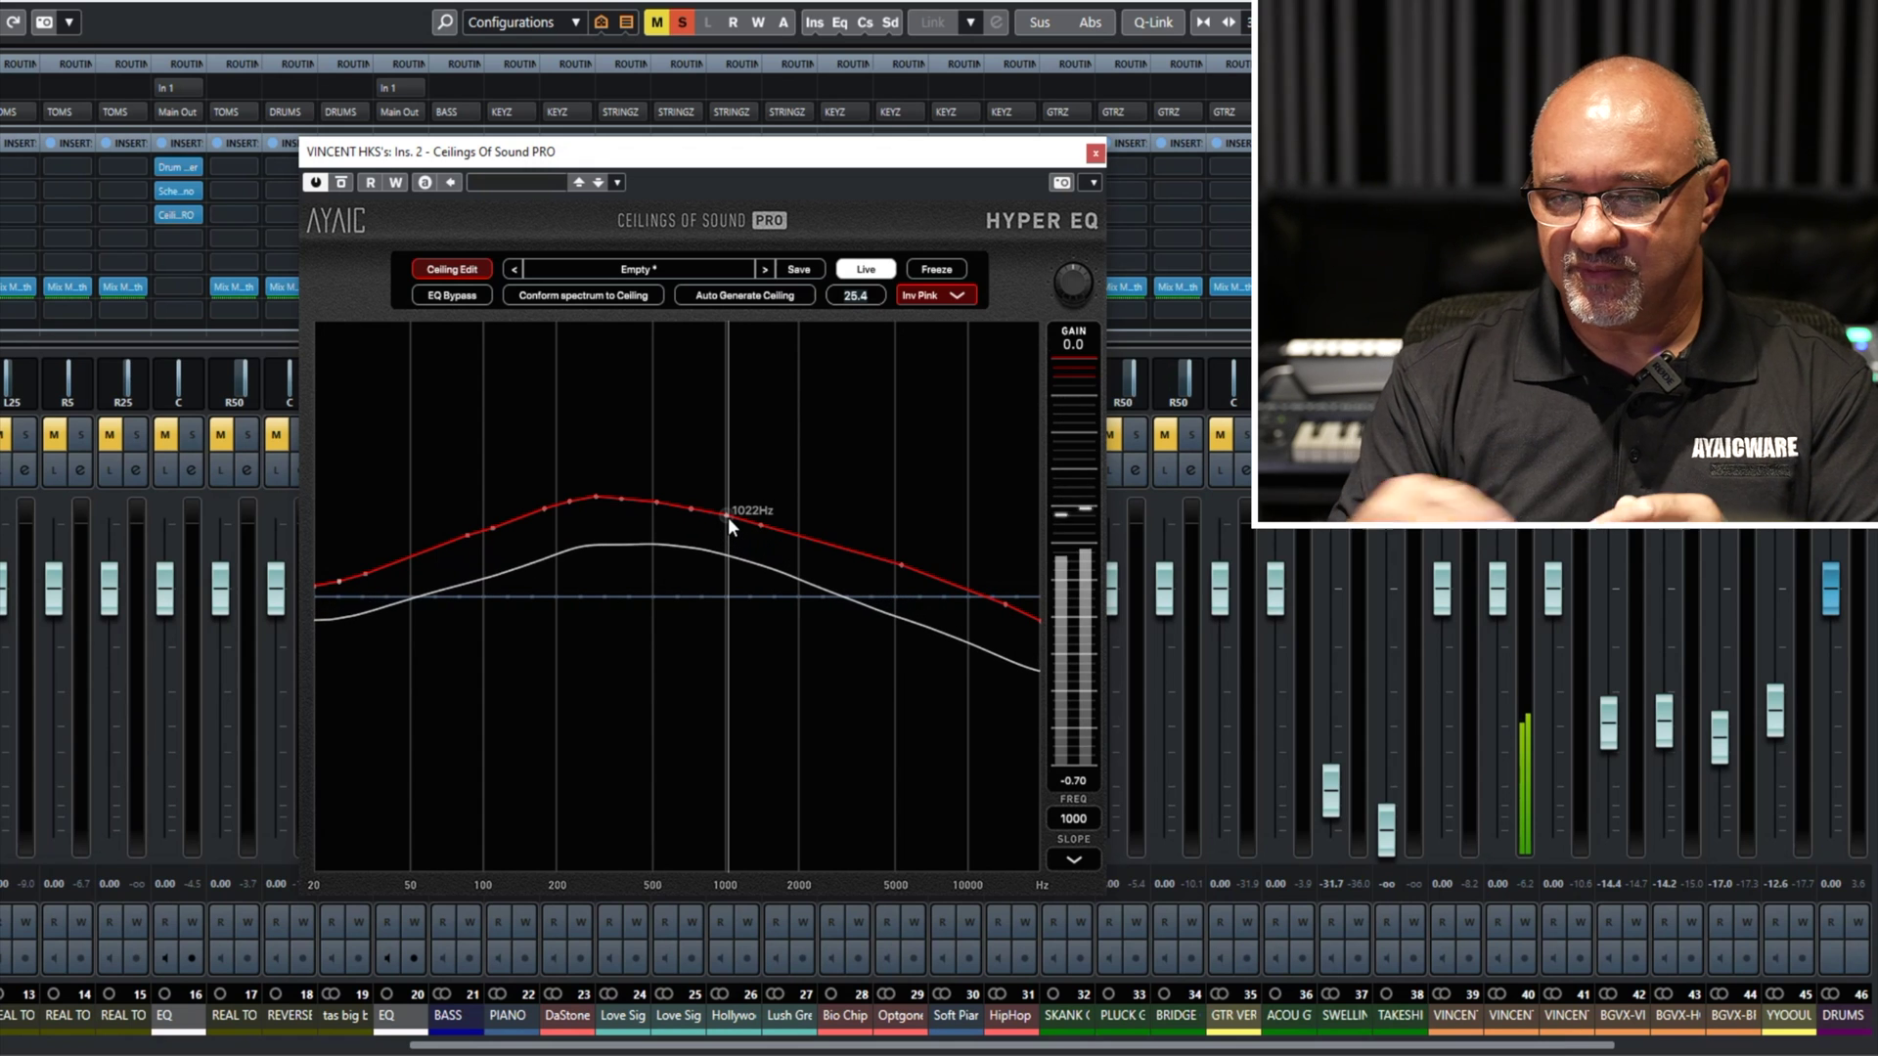
# Set the spectrum smoothing to 50% and turn off the live analyzer.
pyautogui.rightClick(743, 422)
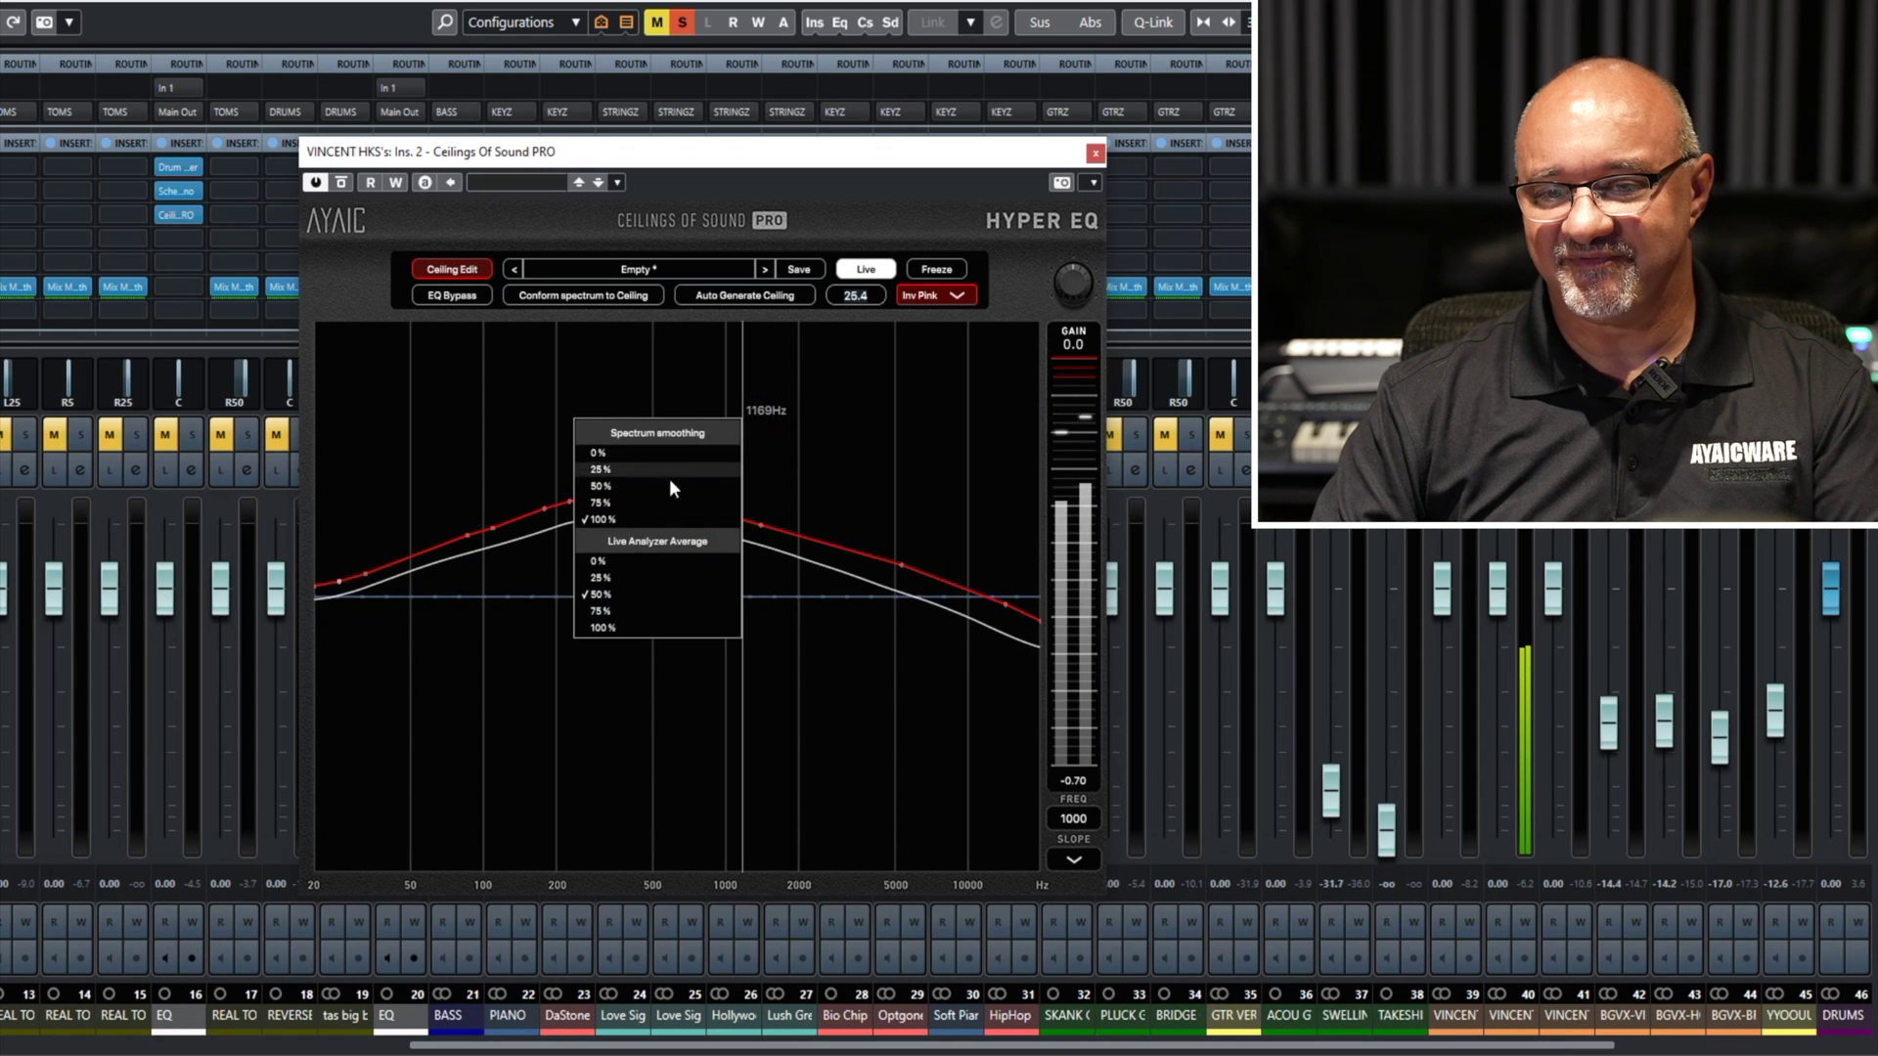
pyautogui.click(620, 487)
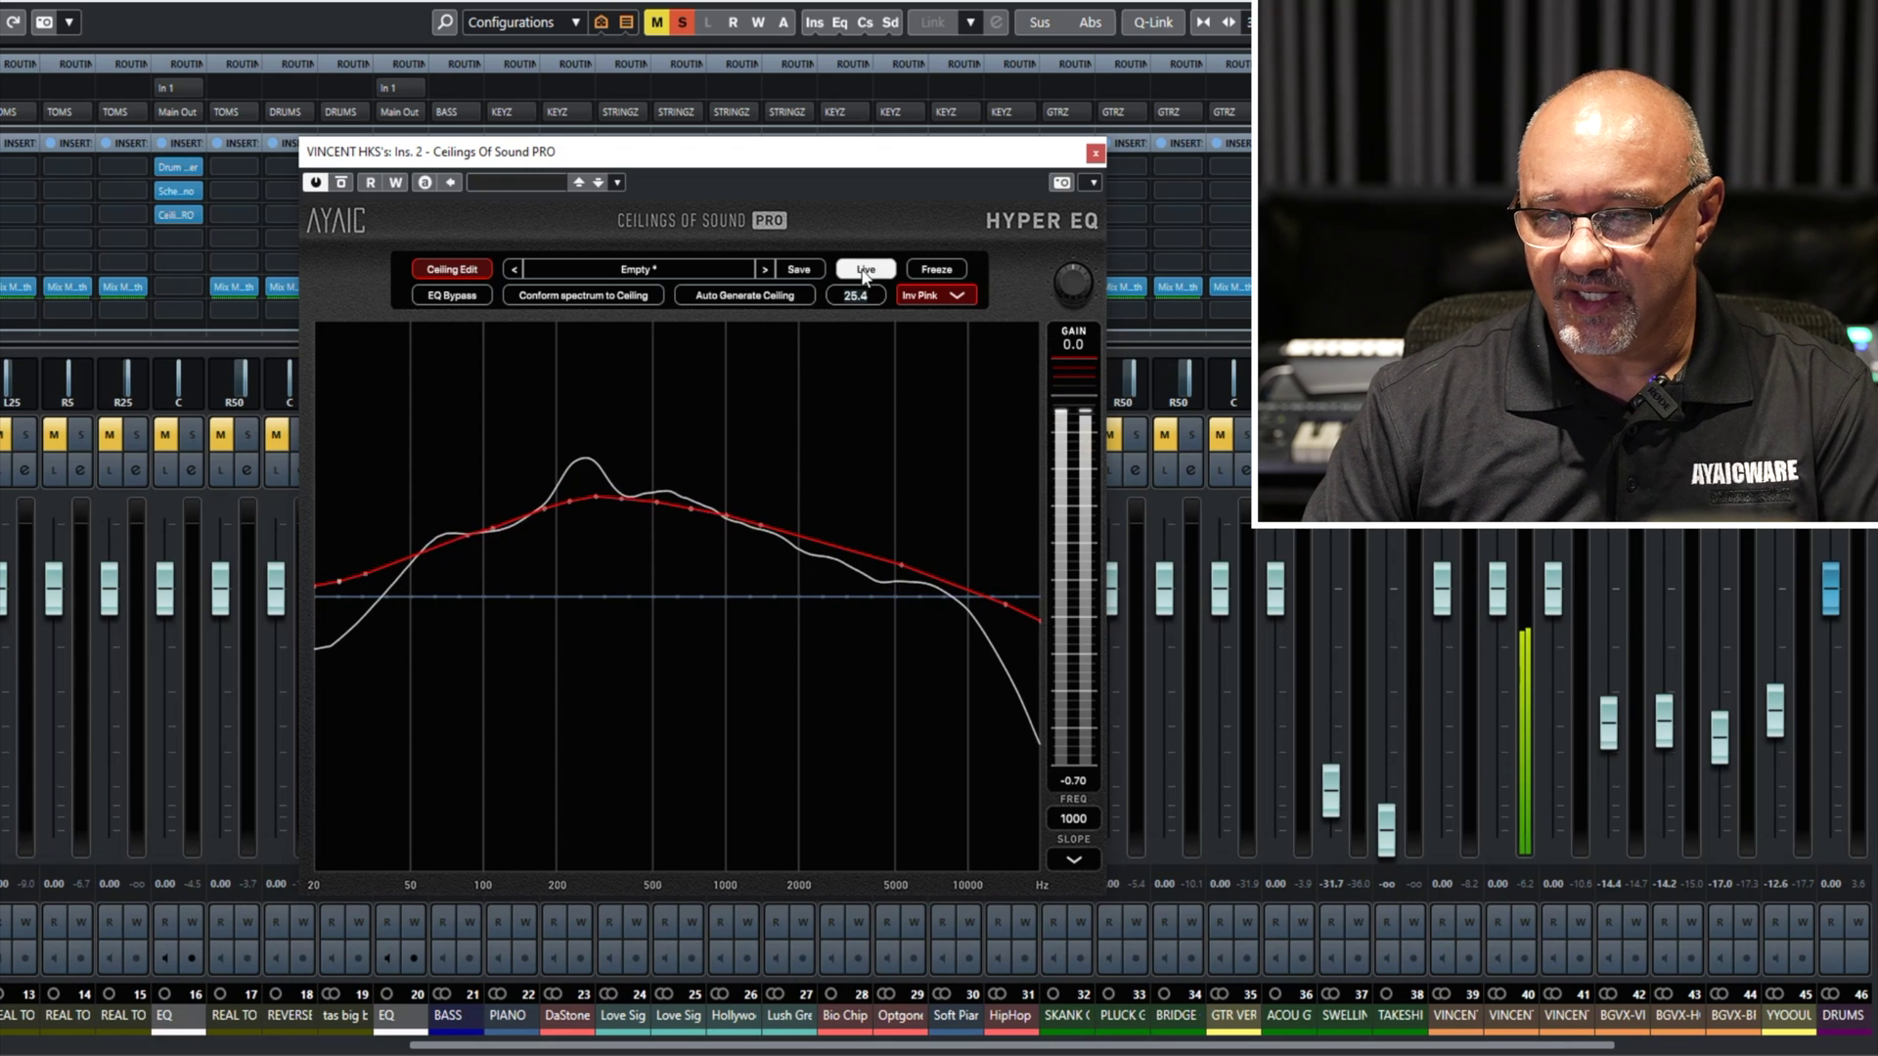
pyautogui.click(937, 270)
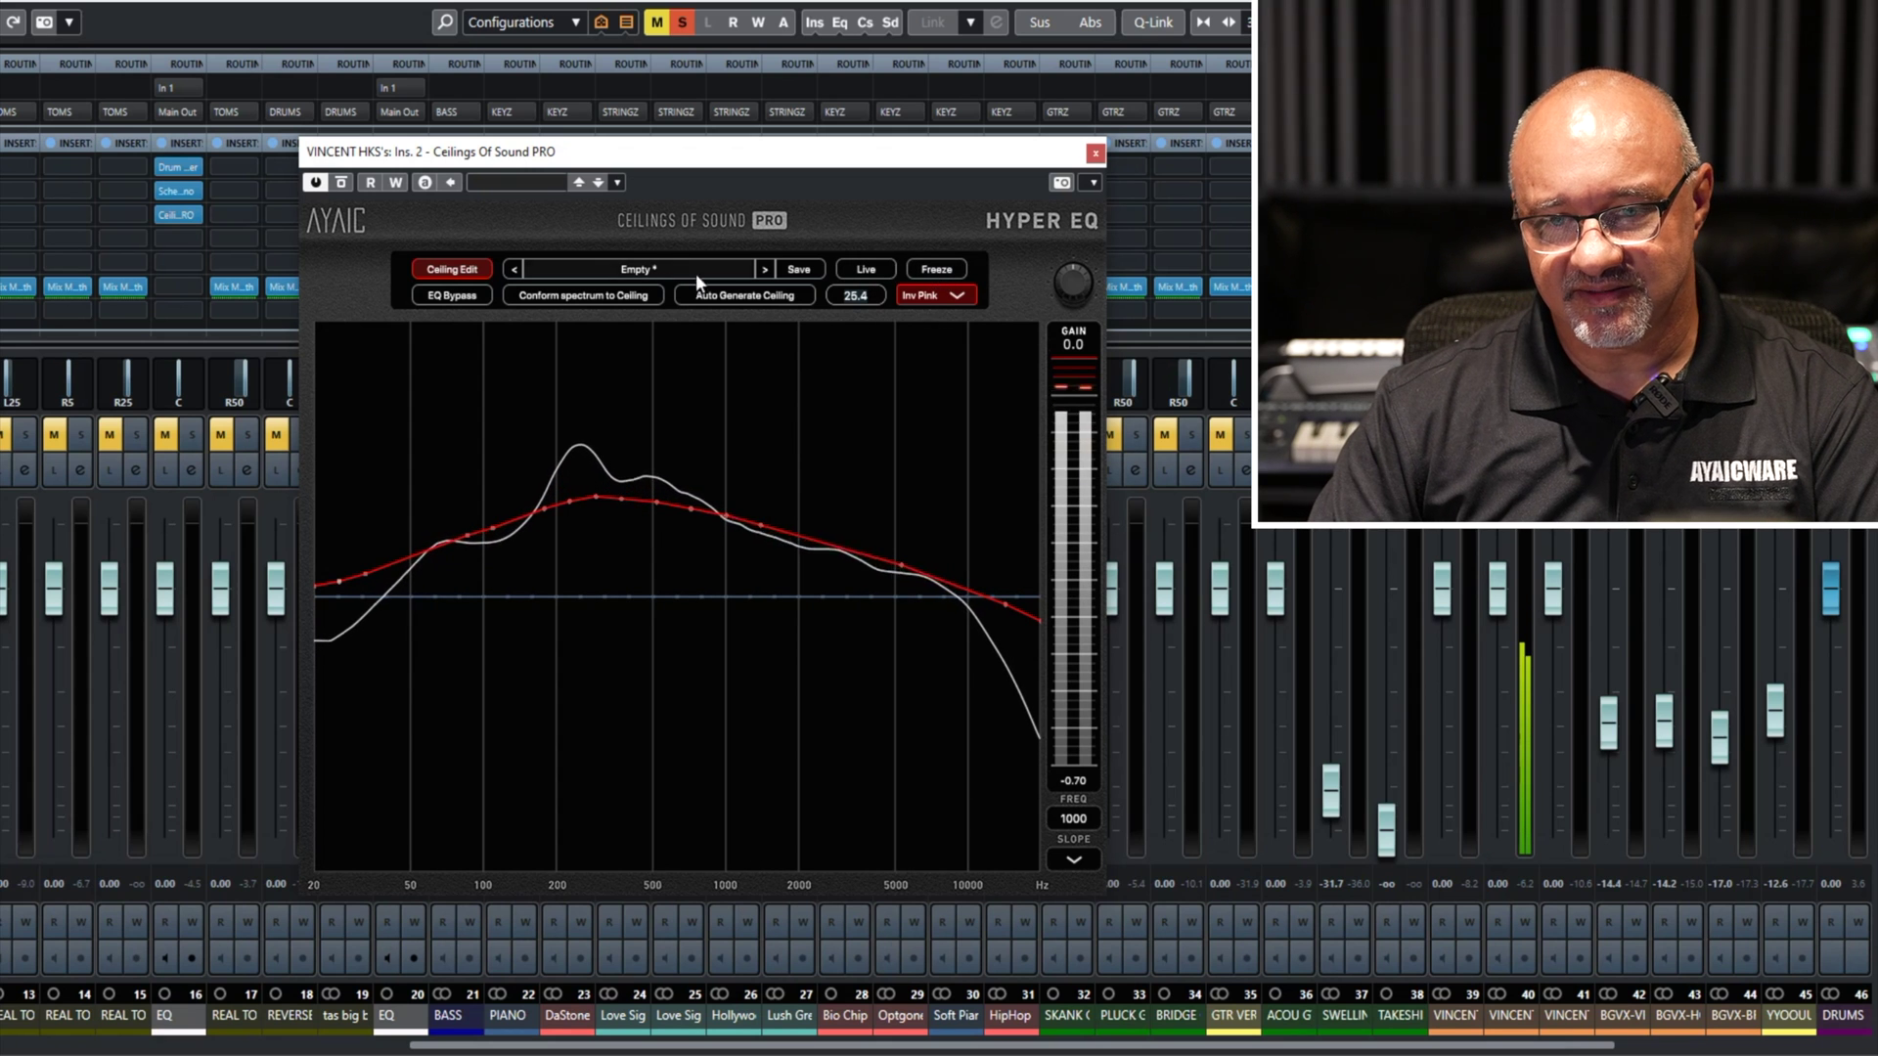
# Load the empty preset, freeze the vocal spectrum and raise the flat ceiling to just under the spectrum's highest peak.
pyautogui.click(631, 269)
pyautogui.click(567, 349)
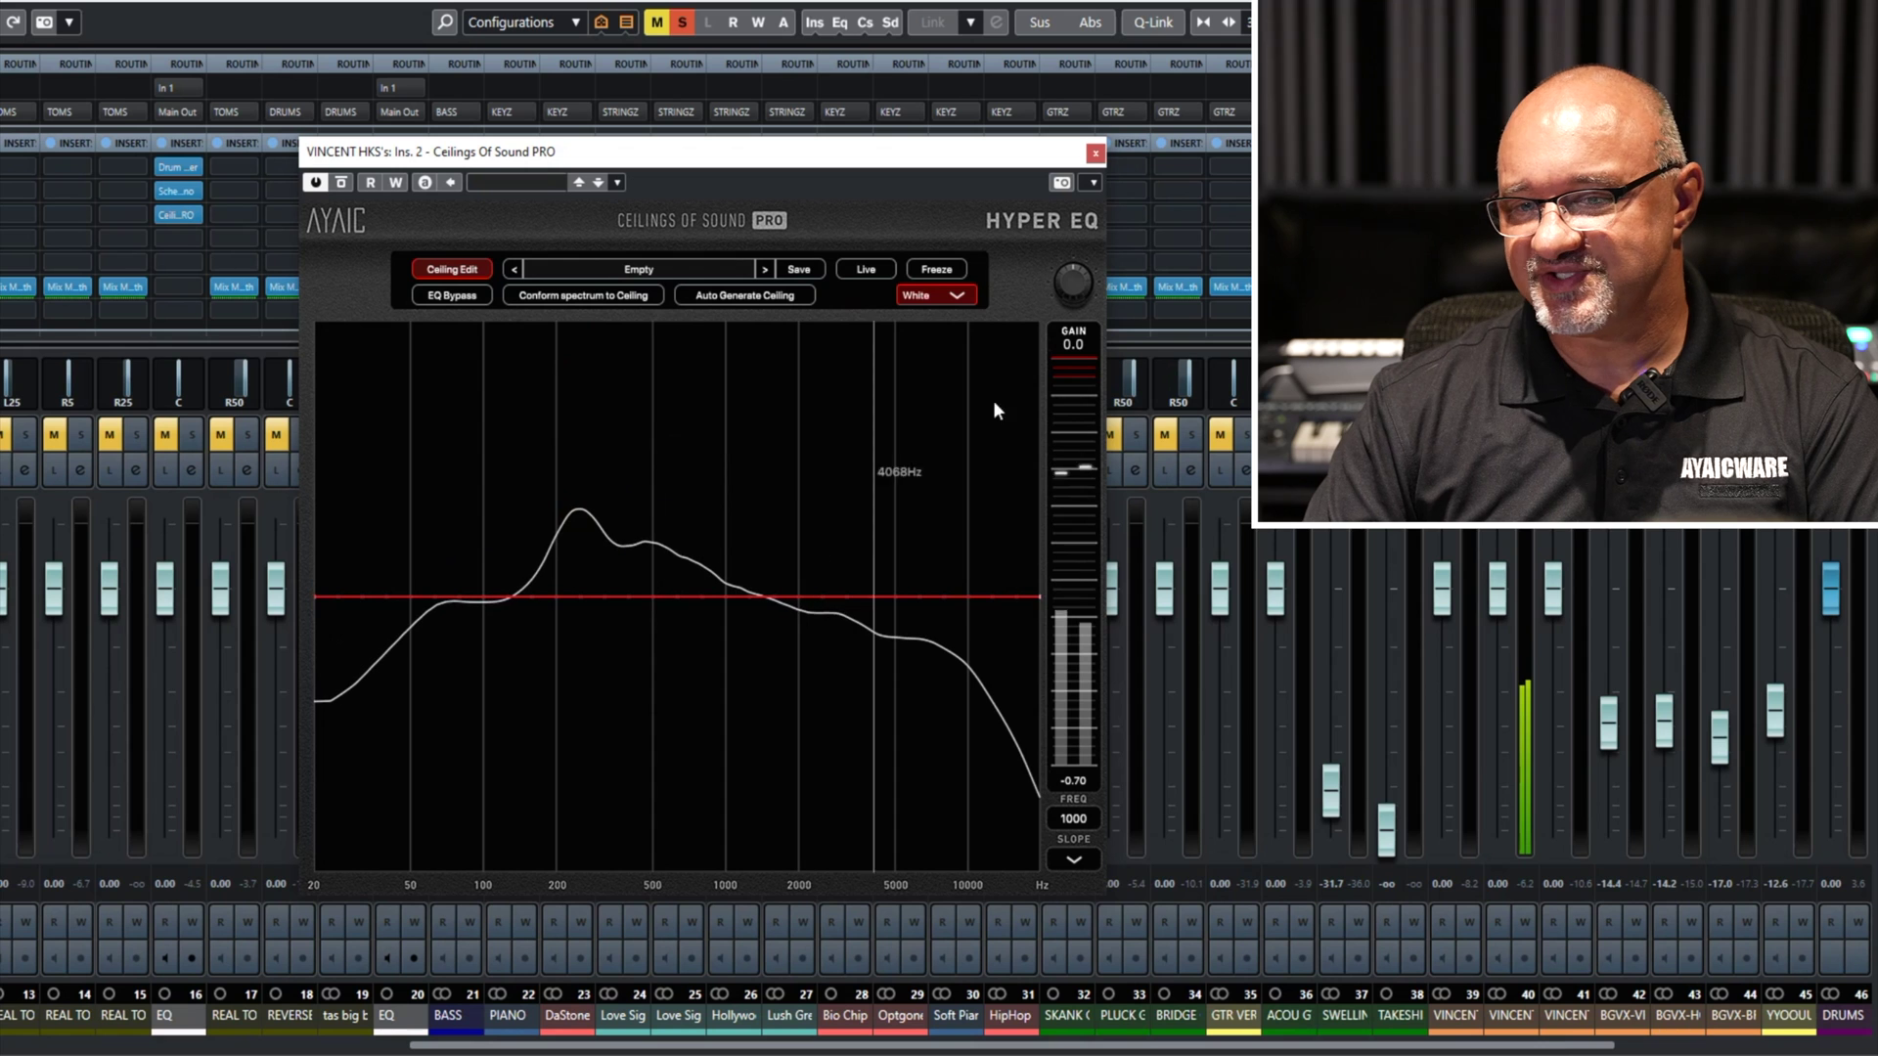
pyautogui.click(930, 268)
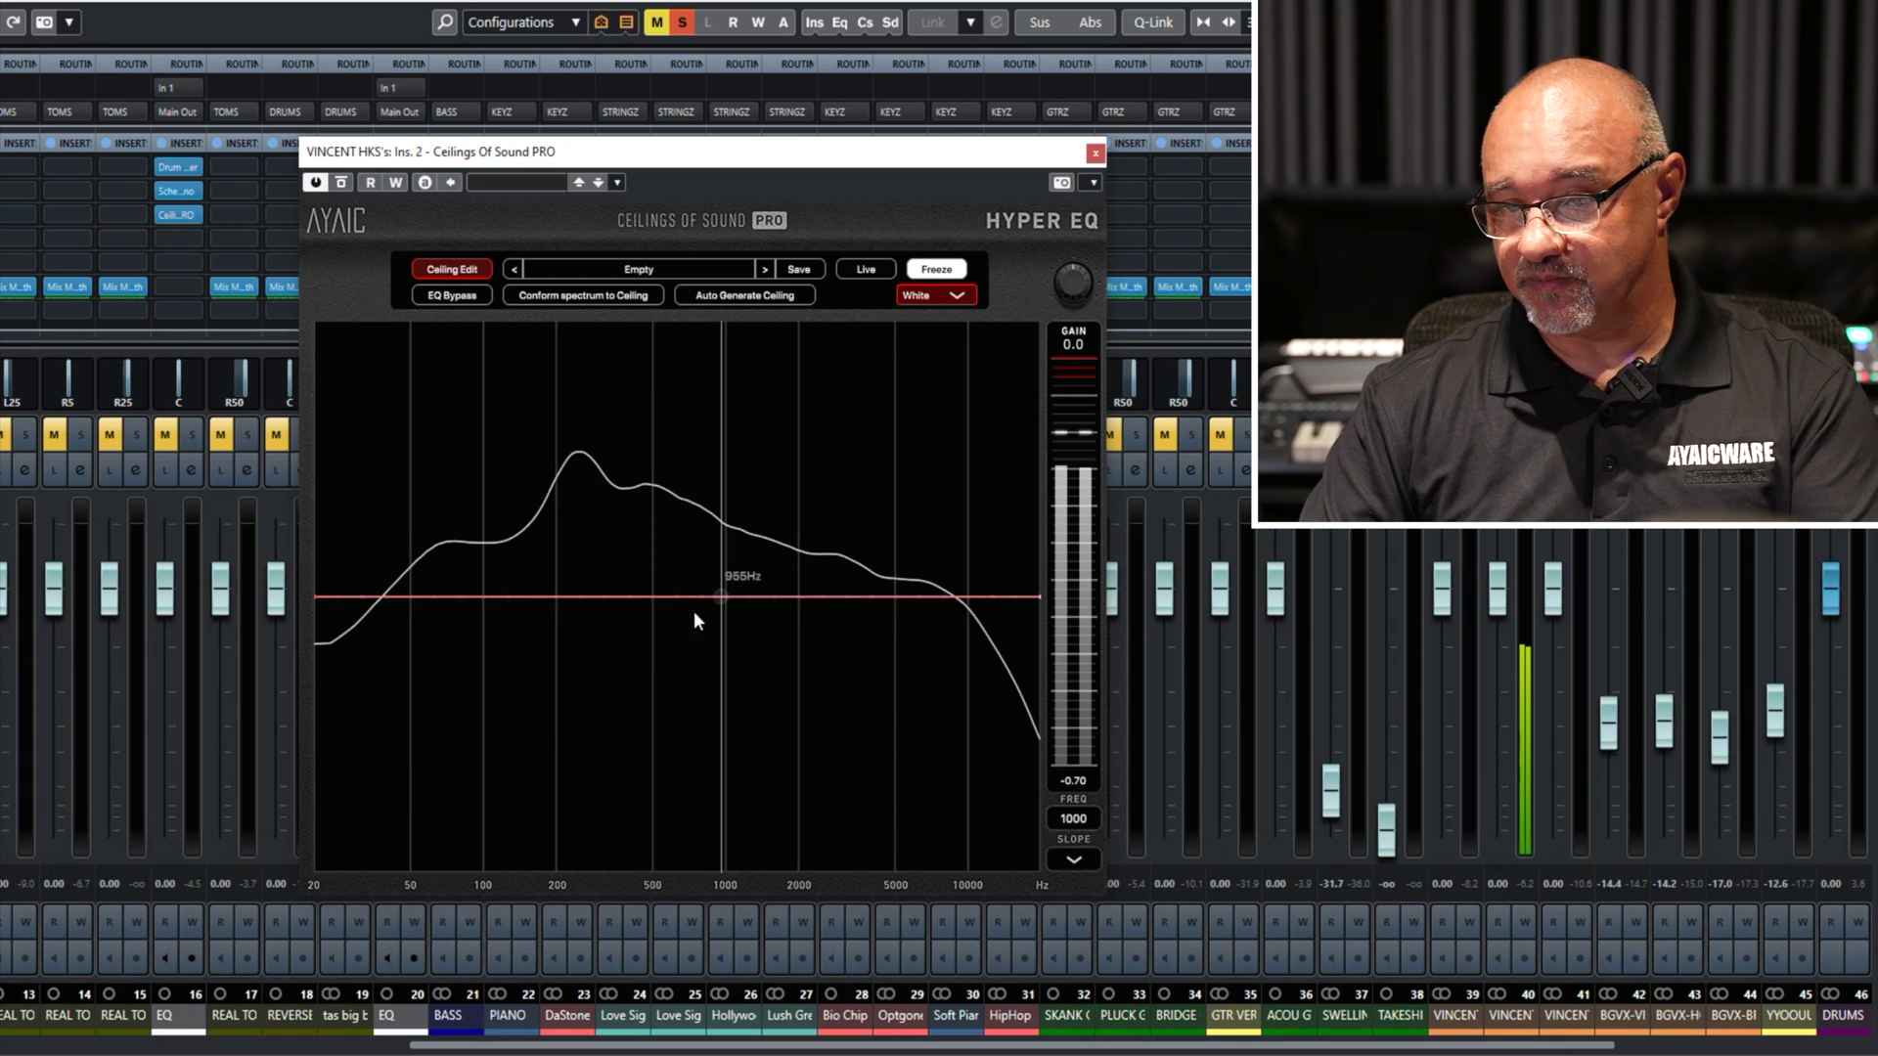
pyautogui.moveTo(735, 601); pyautogui.dragTo(749, 479)
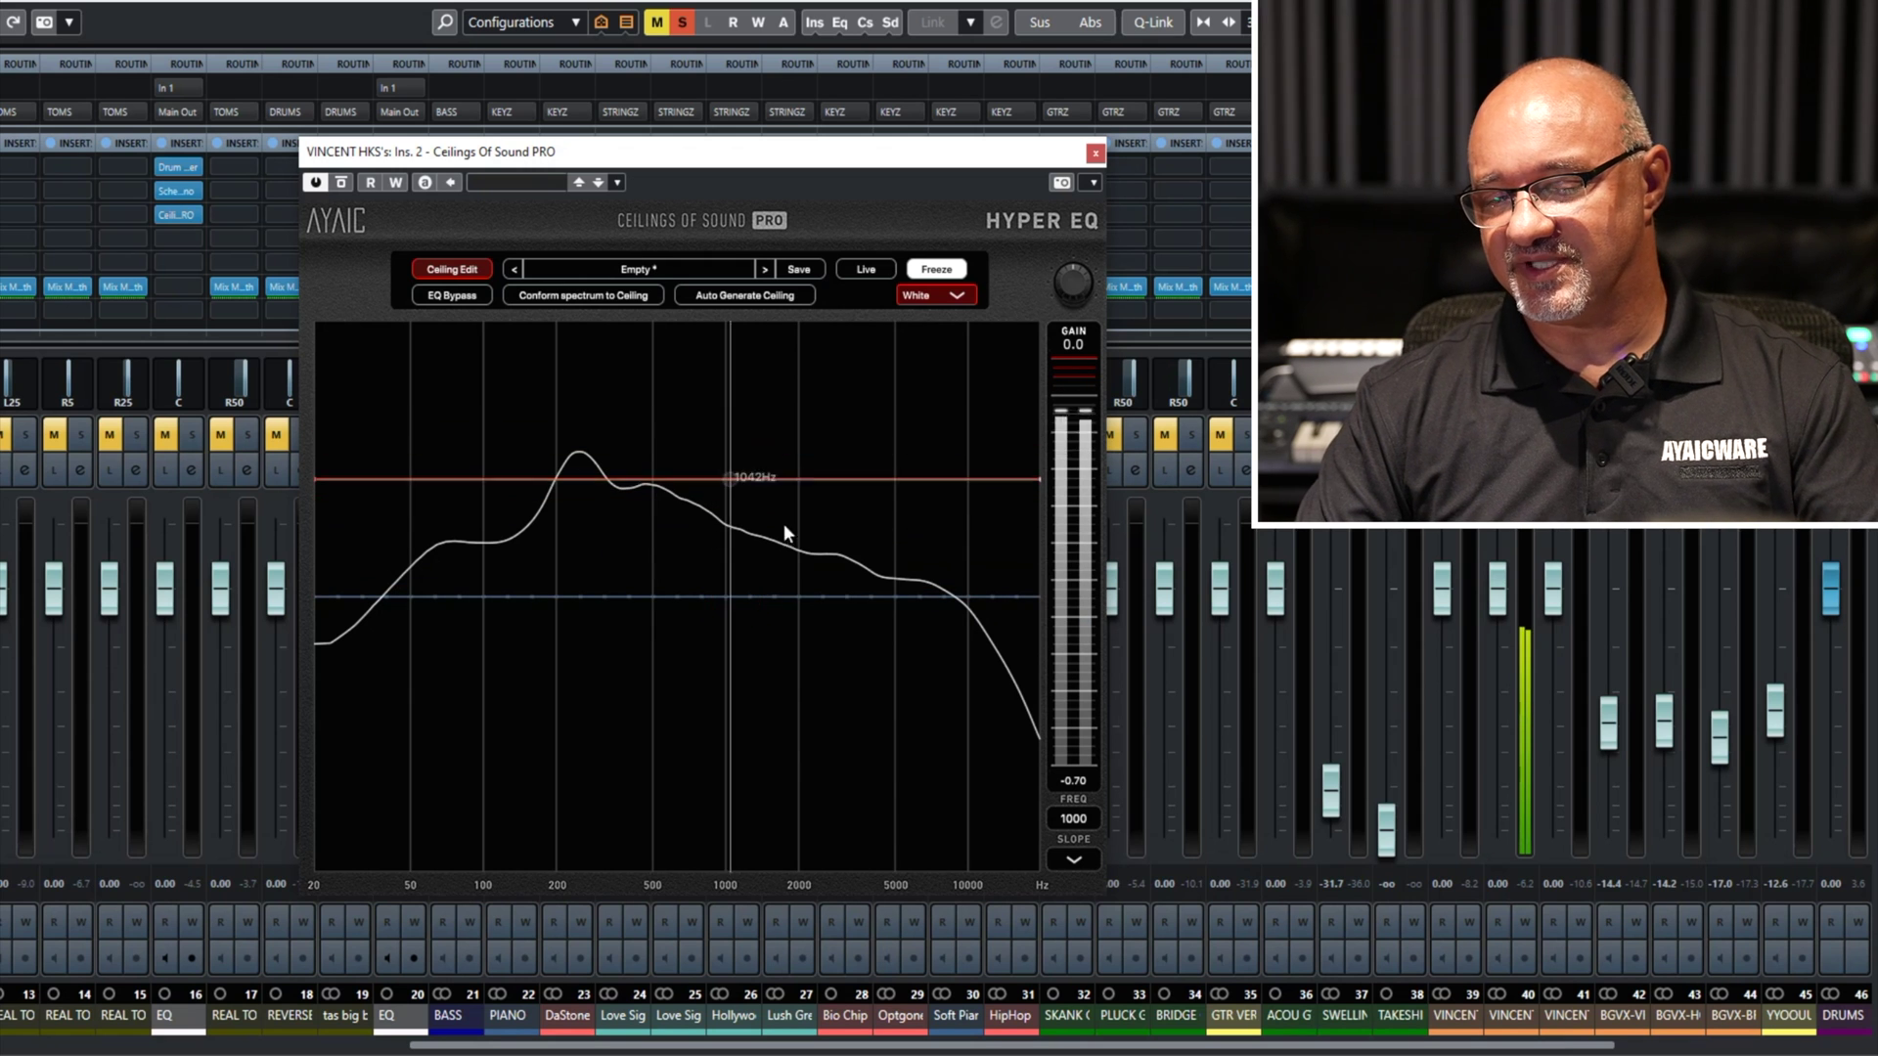
# Load the factory vocal preset VOC - Female Powerful RnB and conform the spectrum to its ceiling.
pyautogui.click(710, 268)
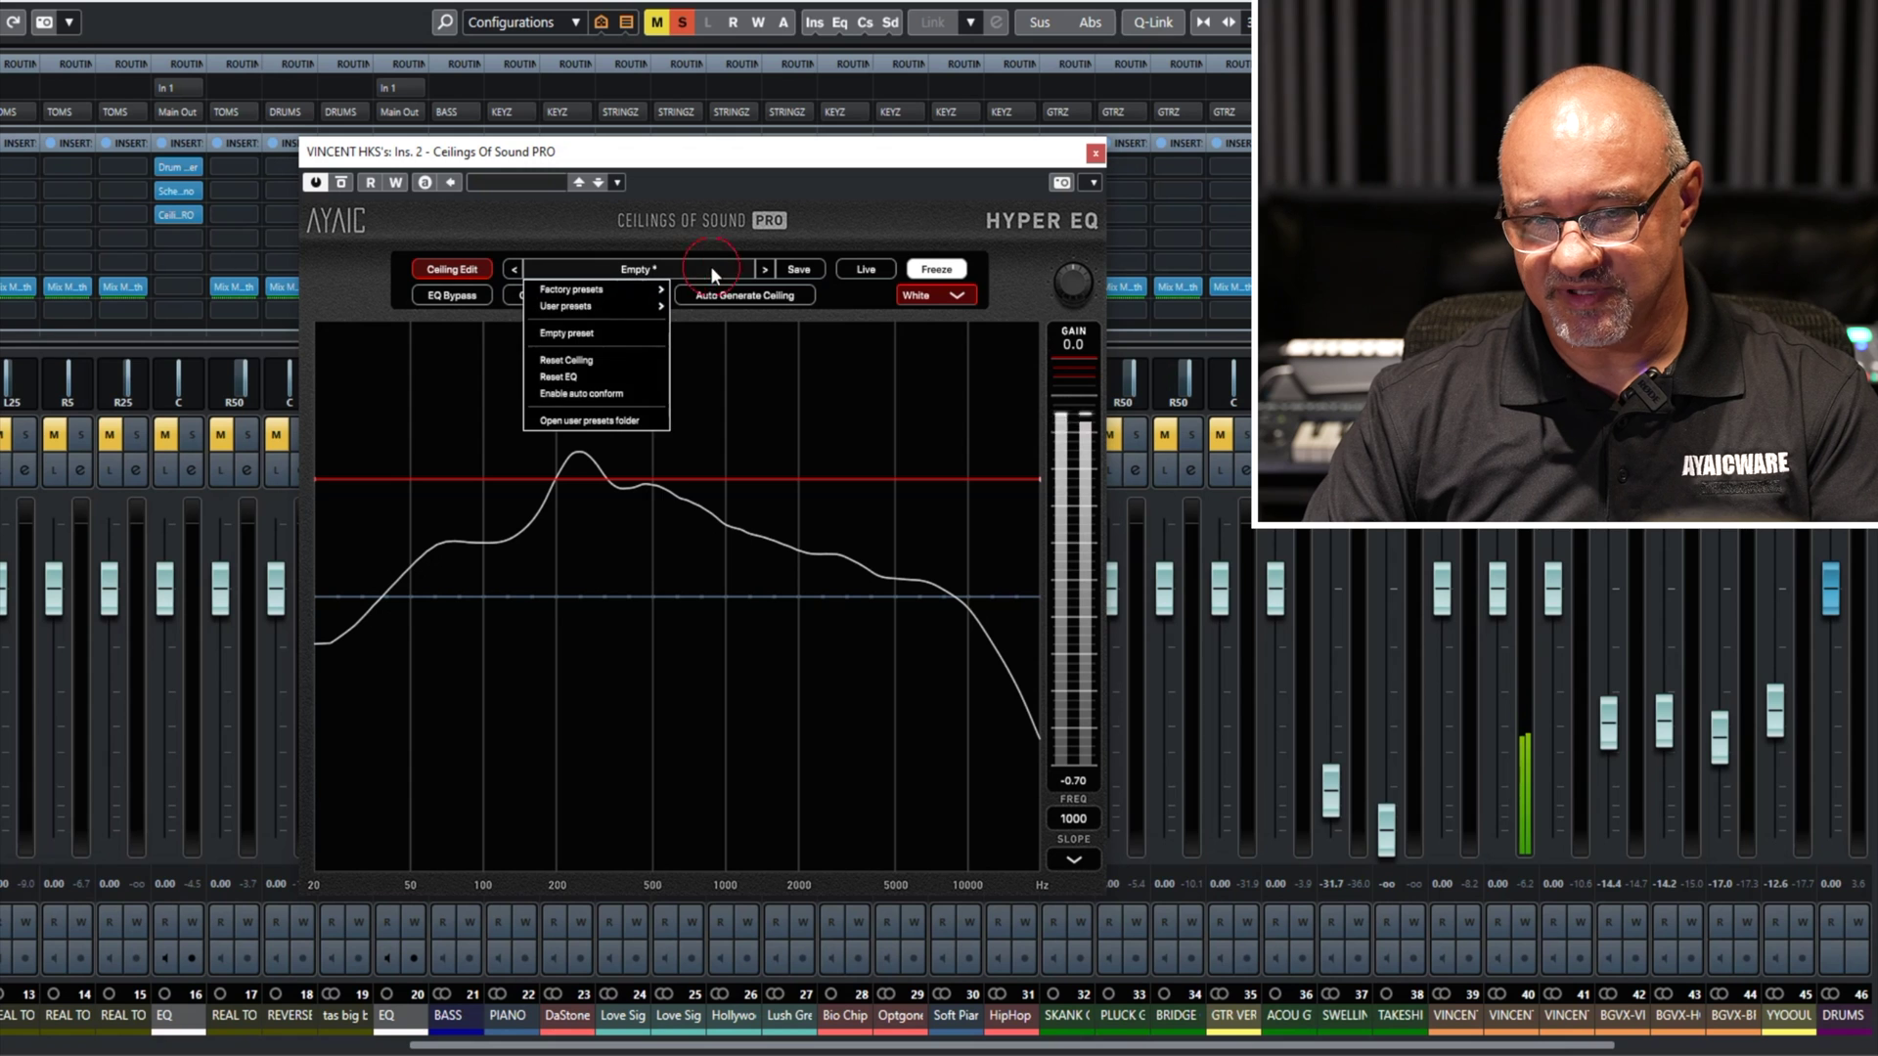
pyautogui.moveTo(616, 291)
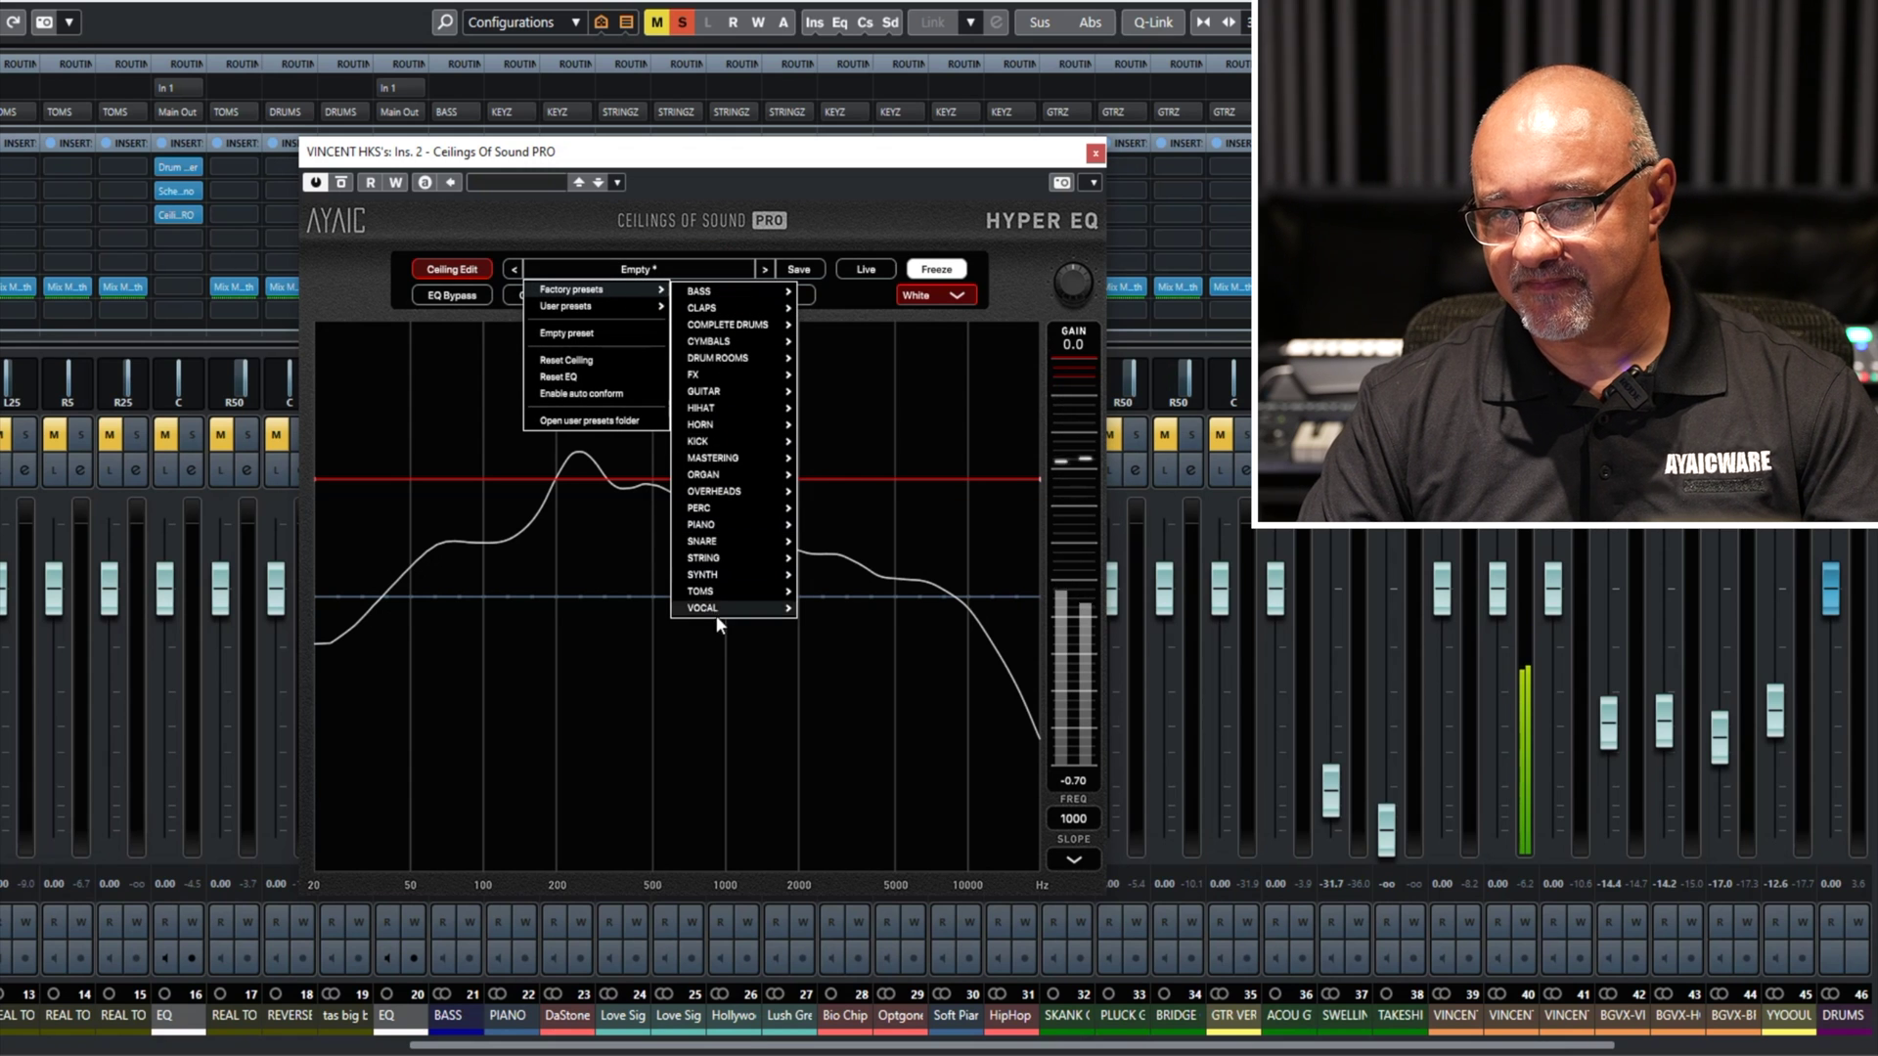
pyautogui.moveTo(721, 610)
pyautogui.click(895, 572)
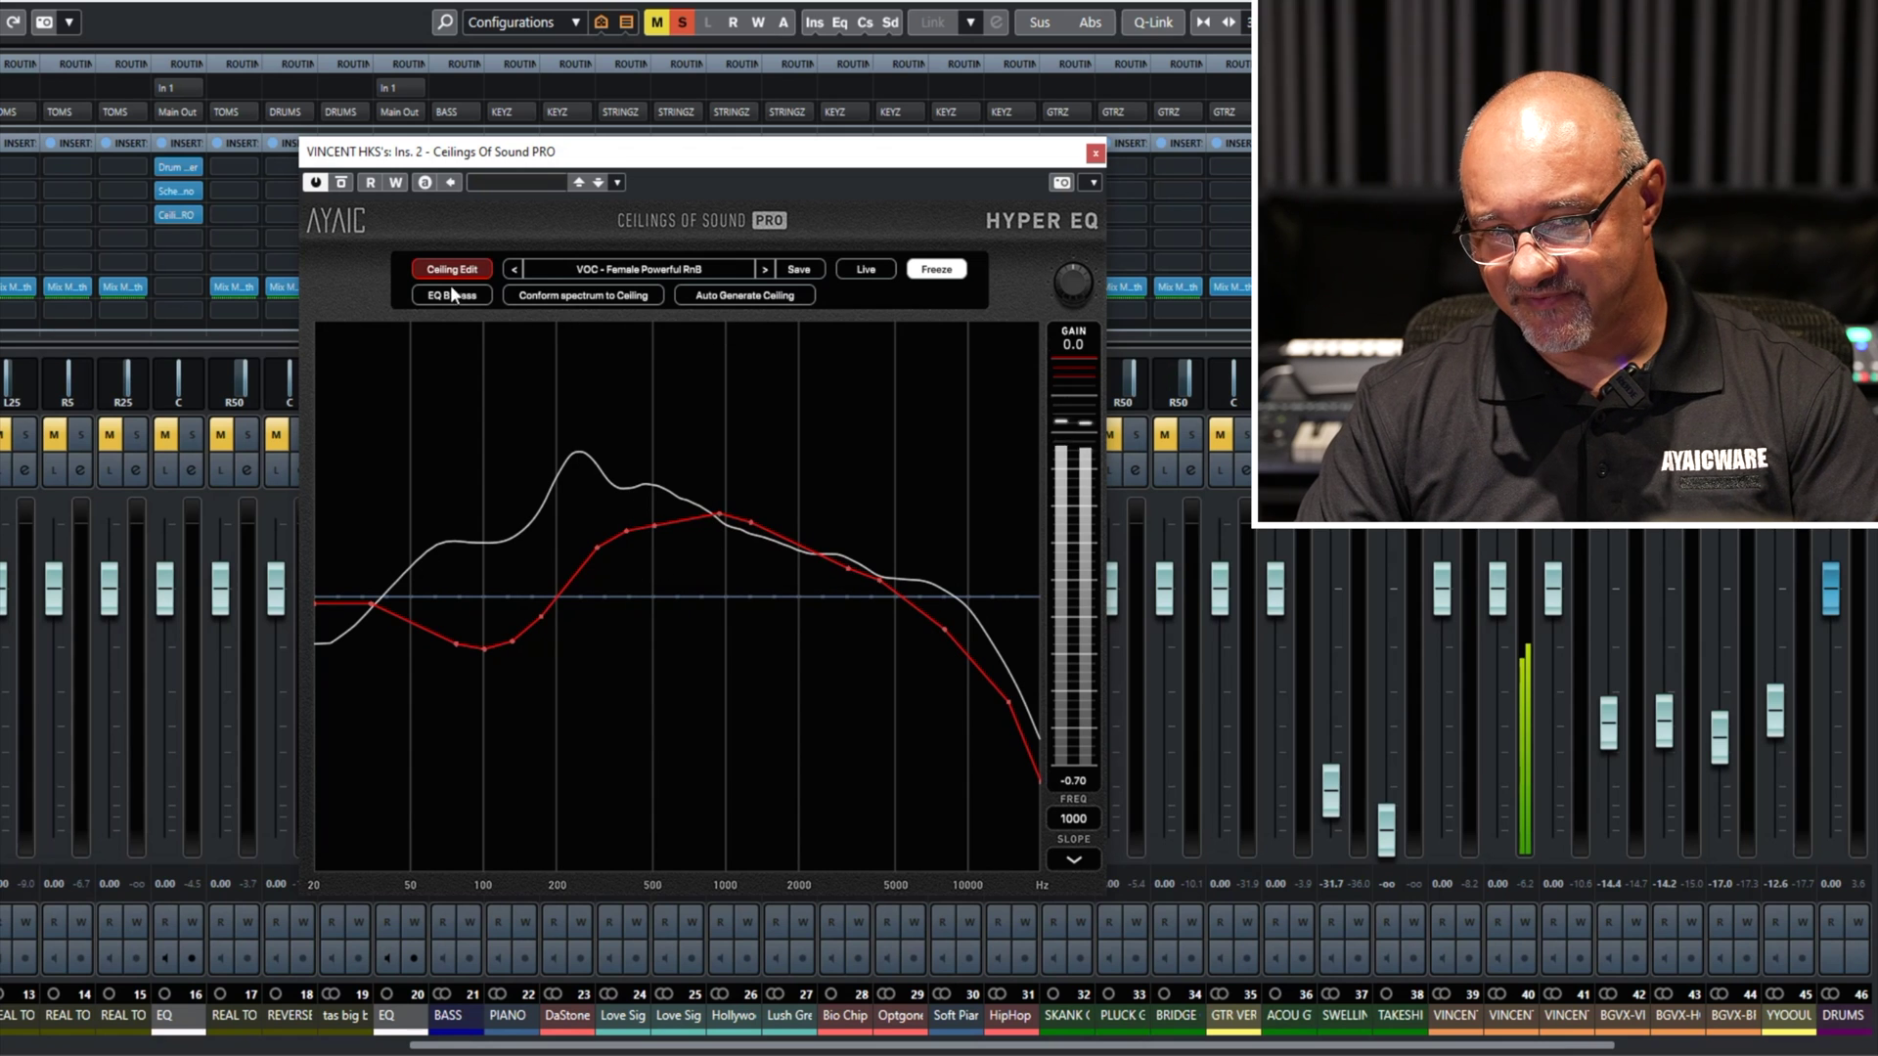
pyautogui.click(646, 295)
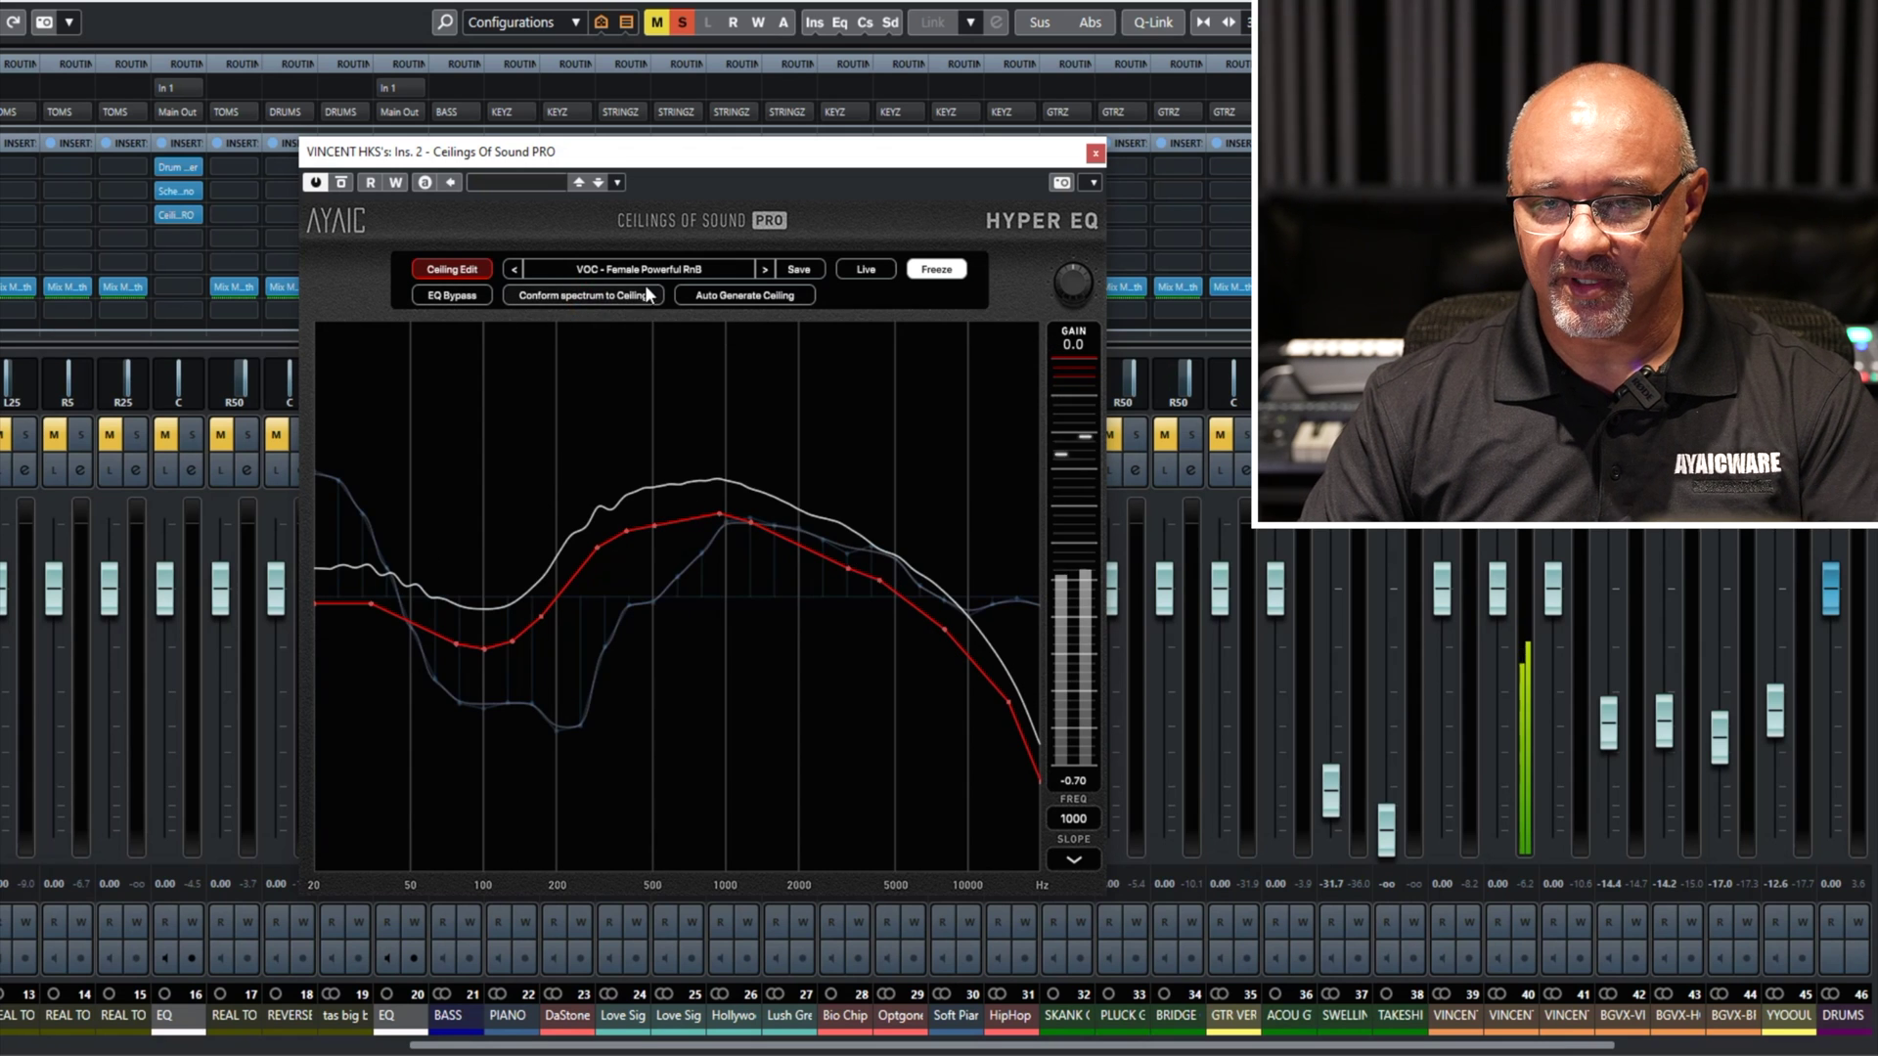
# Load the empty preset again and raise the flat ceiling well above the whole vocal spectrum.
pyautogui.click(639, 268)
pyautogui.click(569, 338)
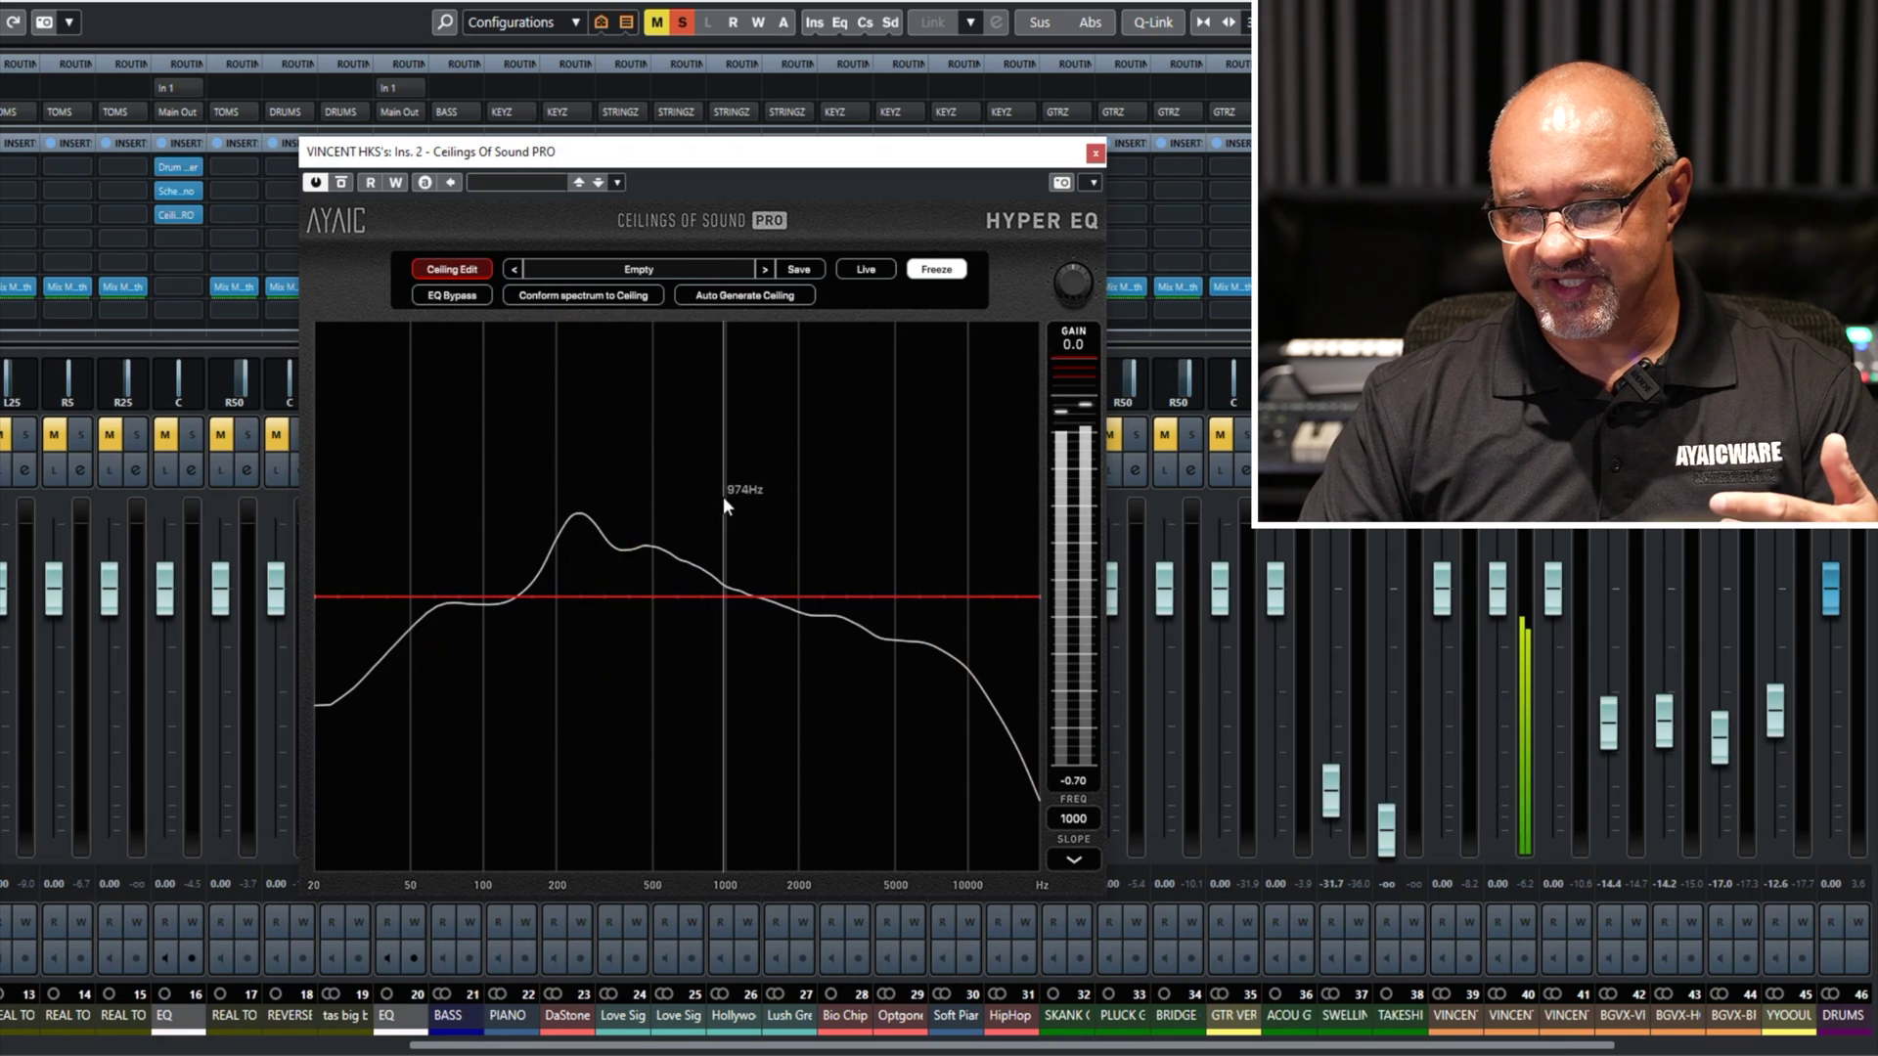
pyautogui.moveTo(835, 598); pyautogui.dragTo(845, 346)
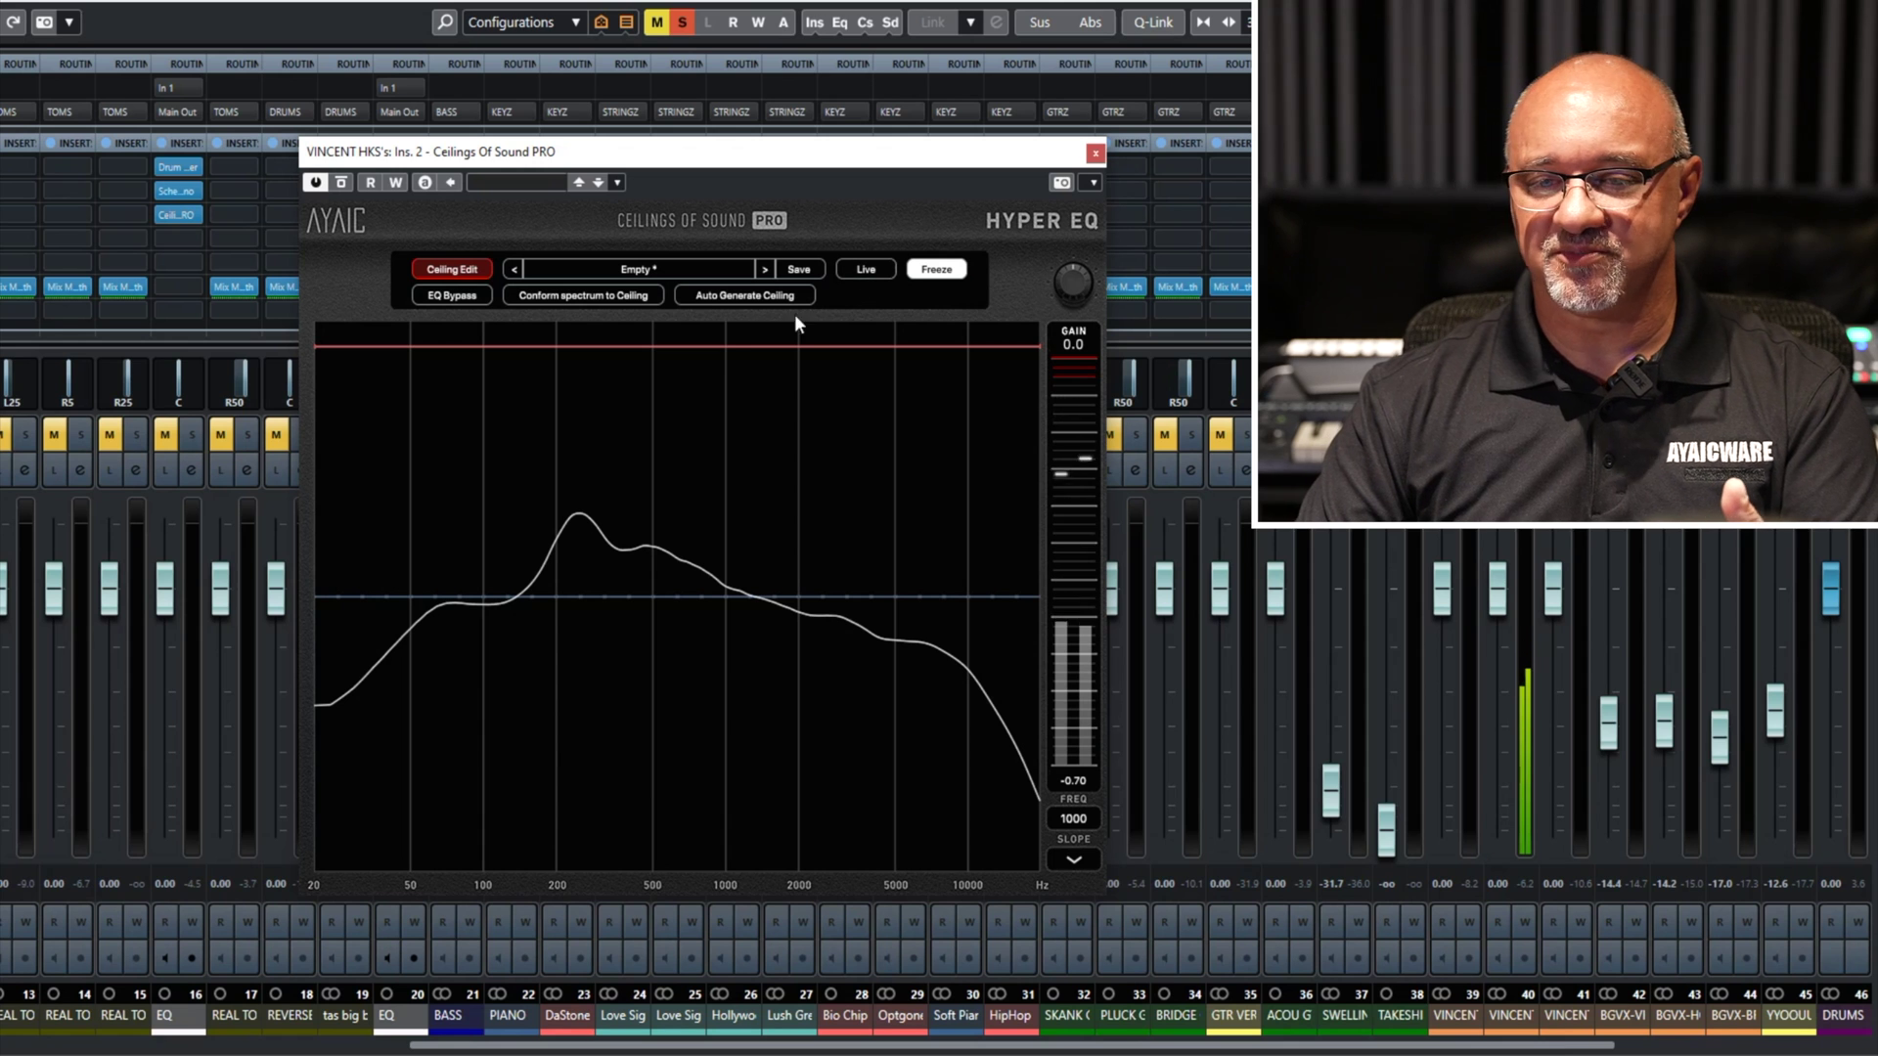
# Show a Brown slope guide line and shift its reference frequency to about 2208 Hz.
pyautogui.click(1072, 859)
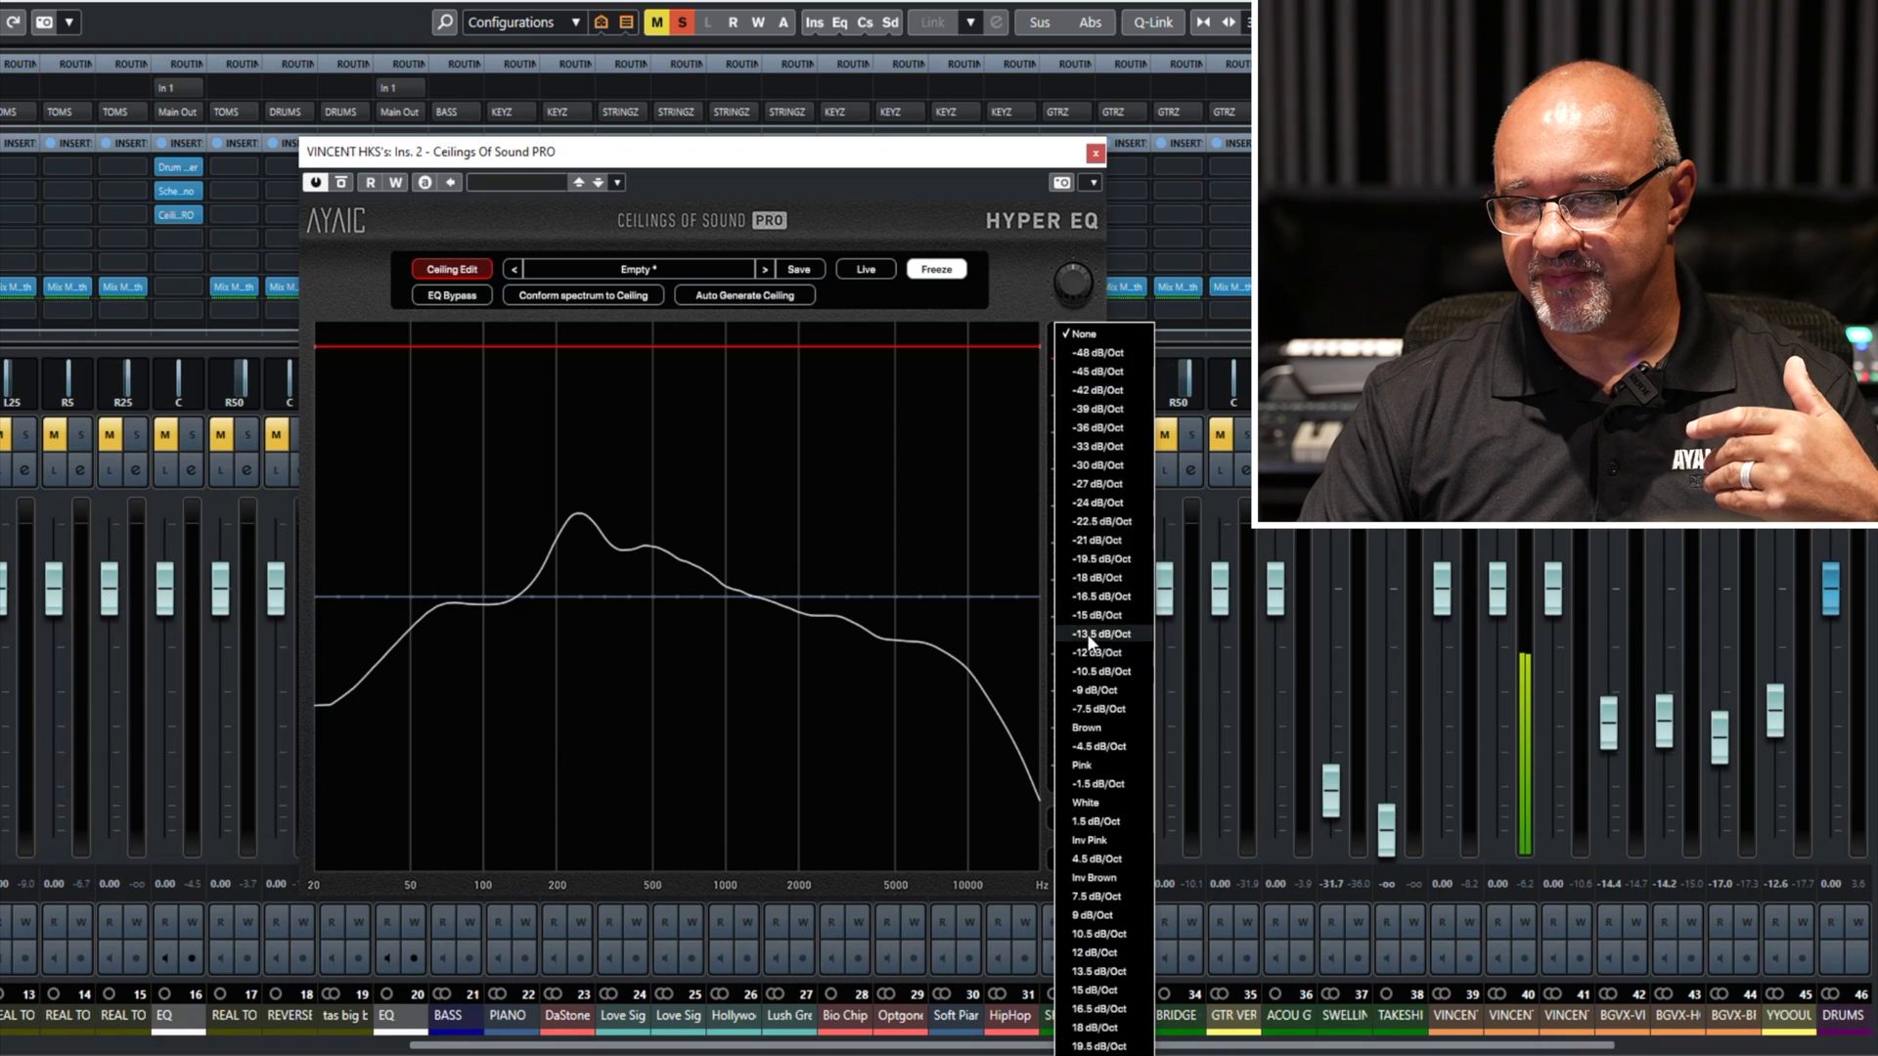
pyautogui.click(1092, 726)
pyautogui.moveTo(1081, 826); pyautogui.dragTo(1076, 739)
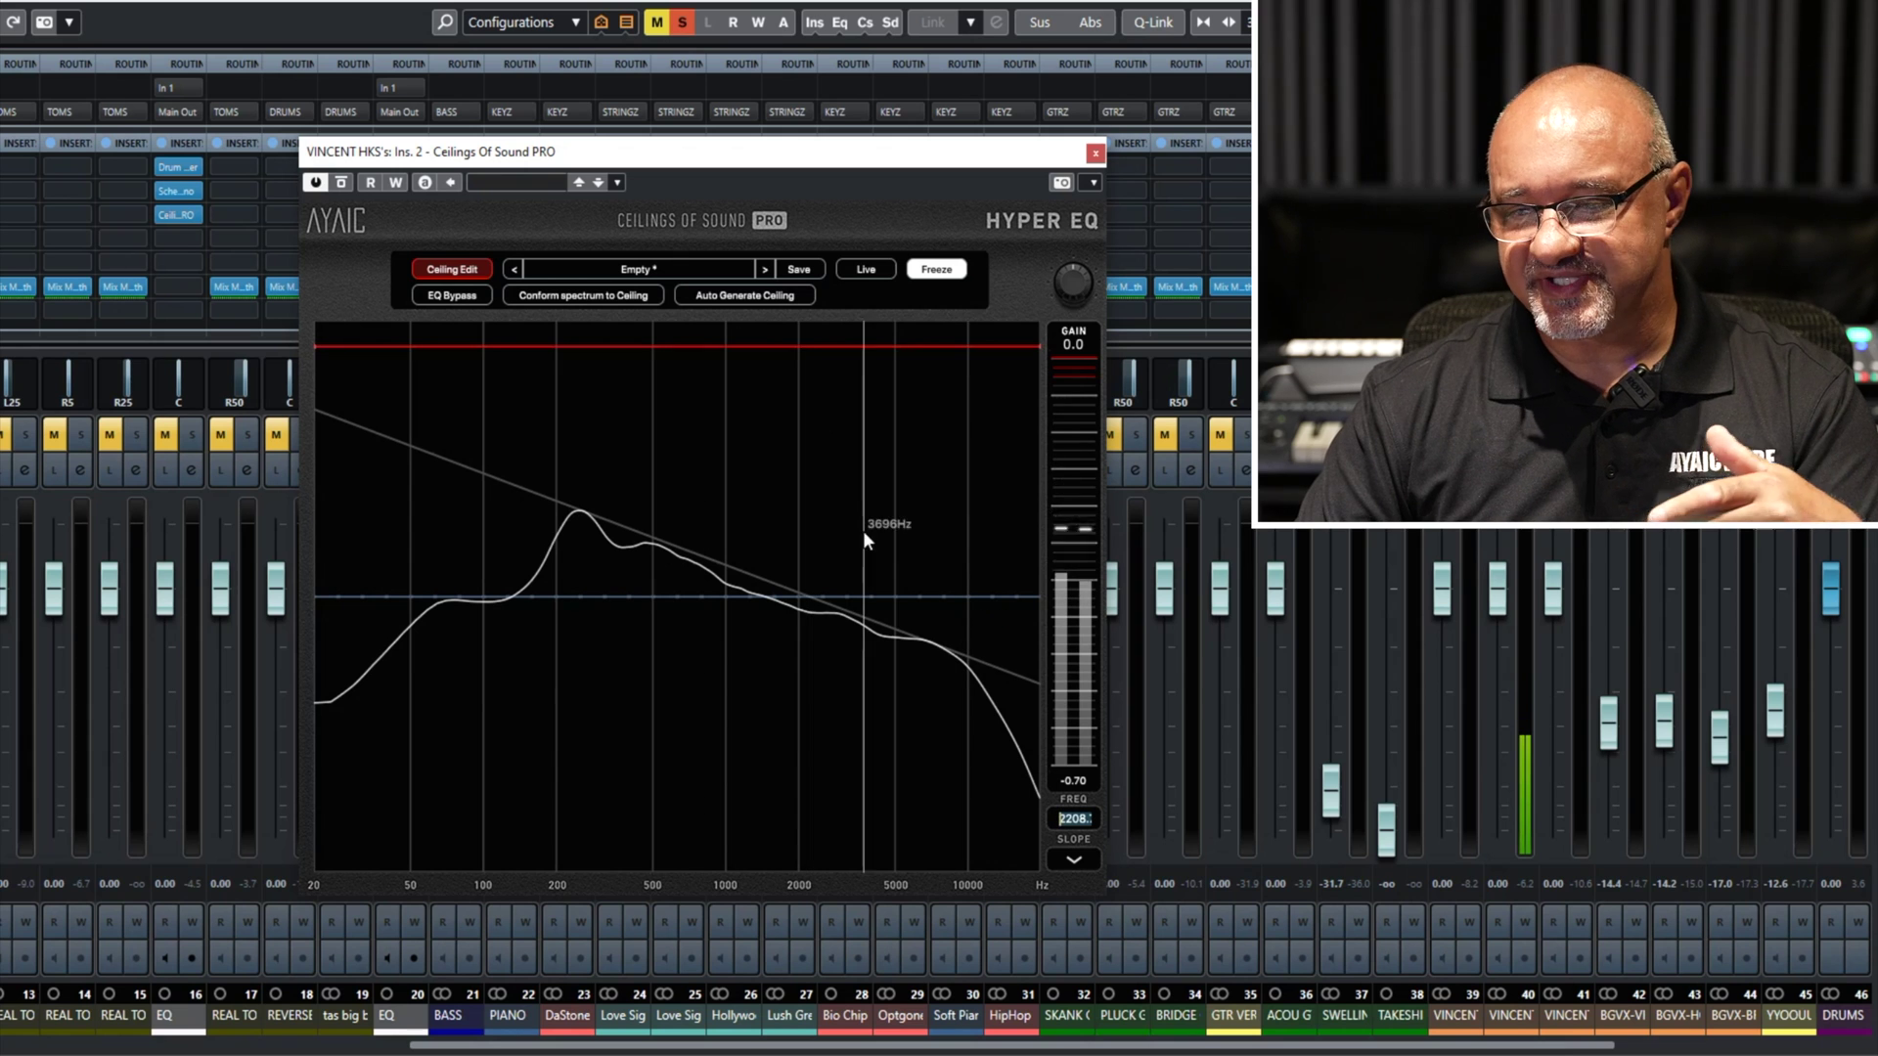
# Switch to EQ editing and give the band at about 3.2 kHz a small boost.
pyautogui.click(472, 272)
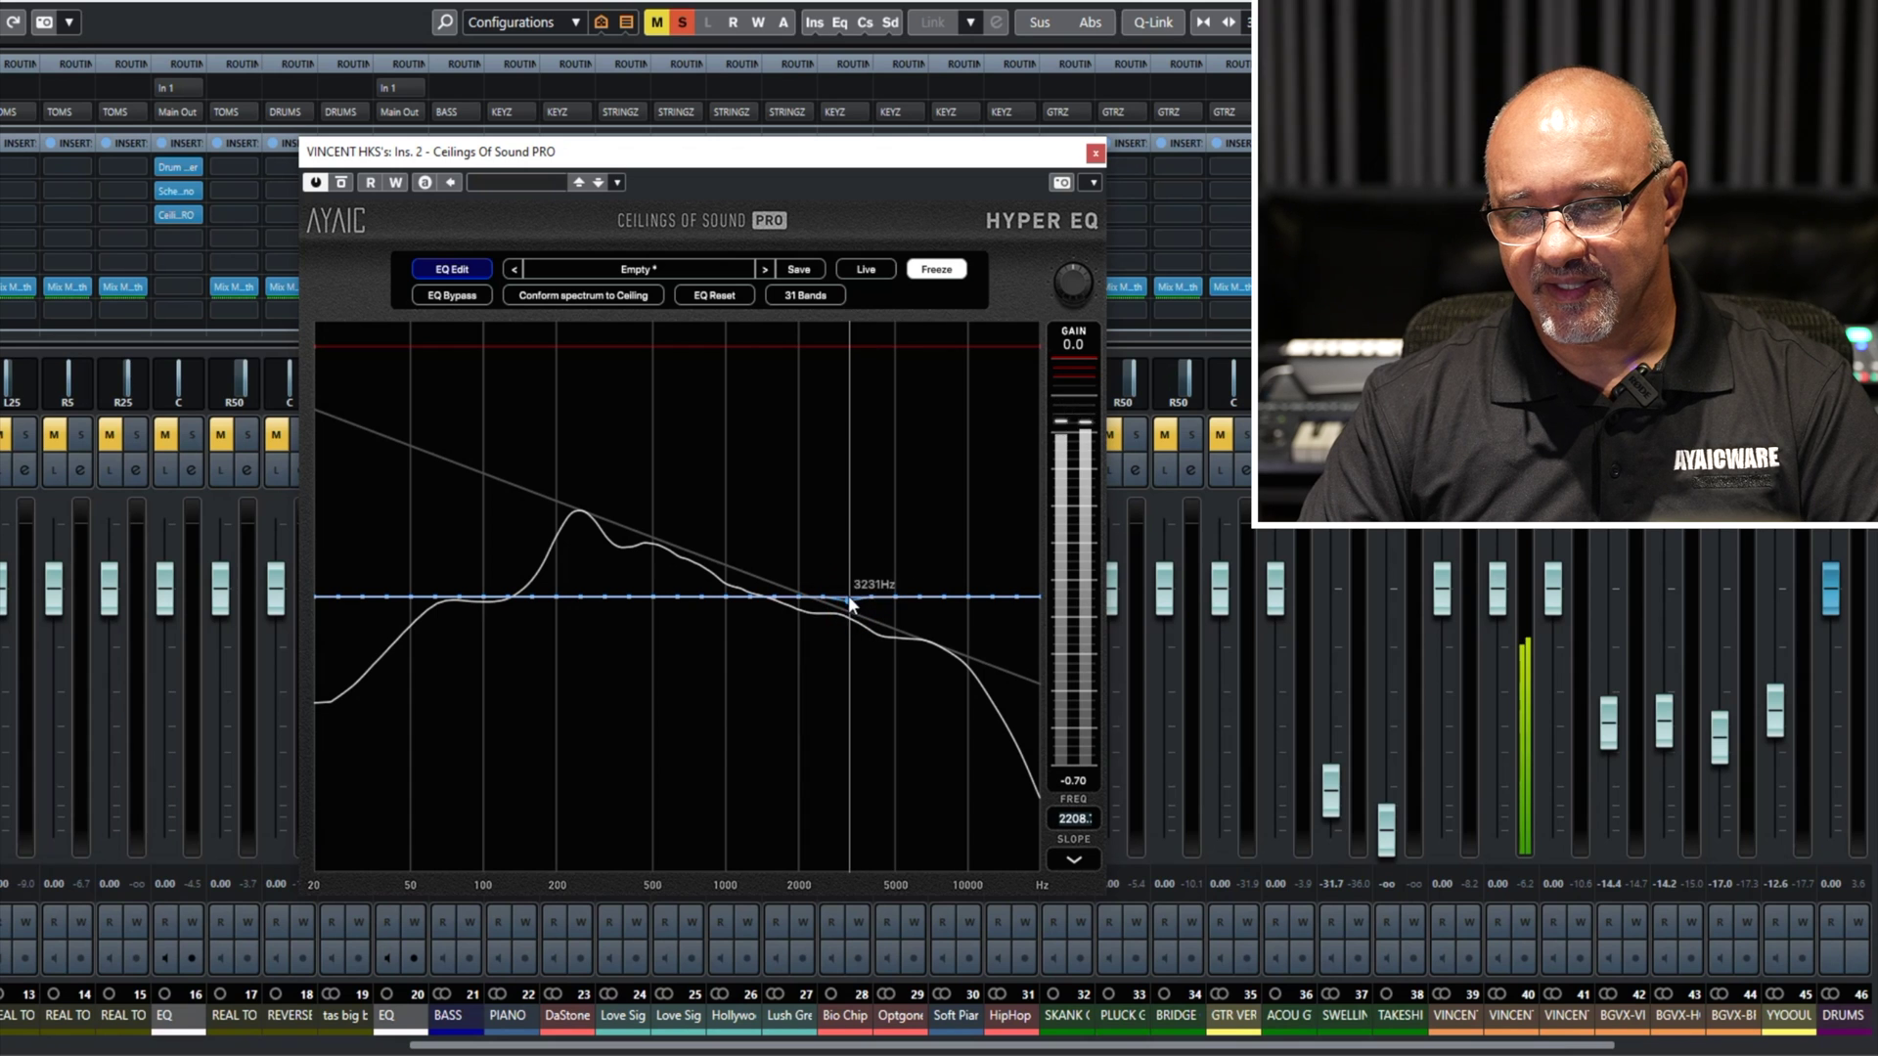
pyautogui.moveTo(847, 595)
pyautogui.mouseDown()
pyautogui.moveTo(847, 542)
pyautogui.moveTo(847, 587)
pyautogui.mouseUp()
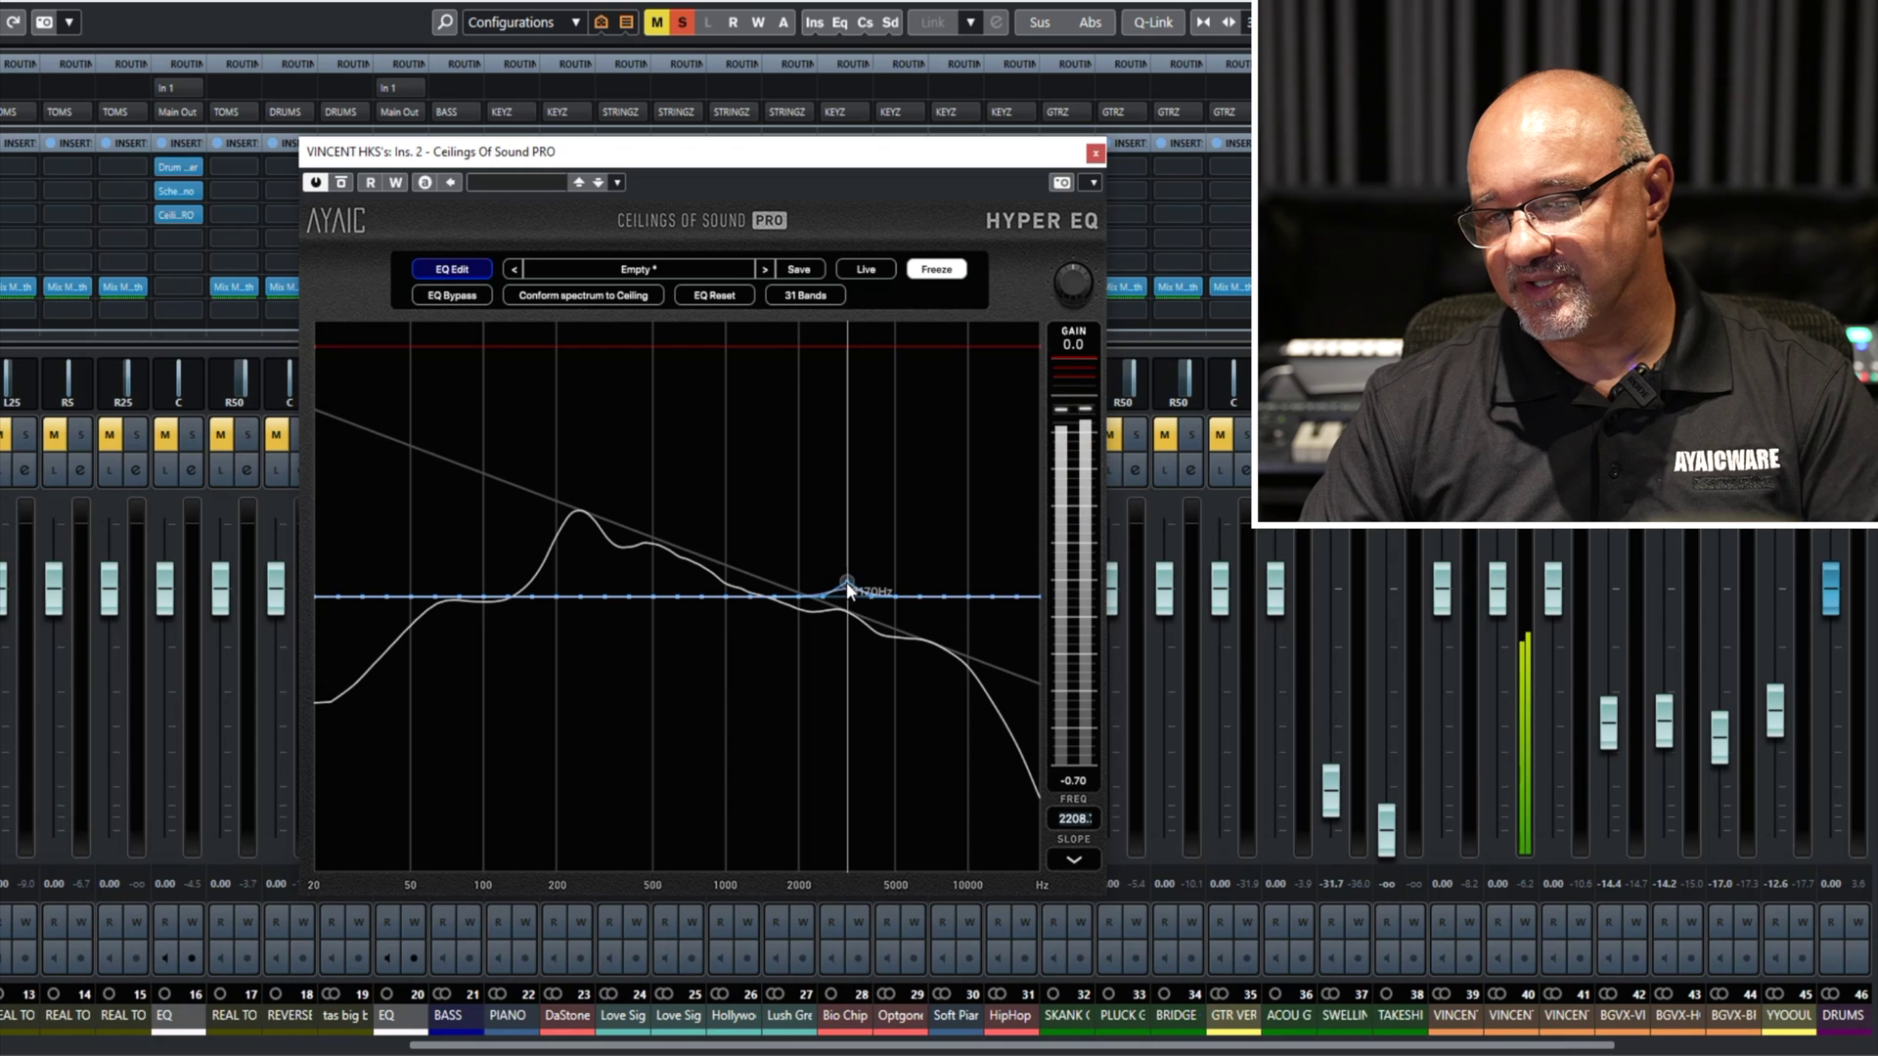
pyautogui.moveTo(847, 583); pyautogui.dragTo(847, 584)
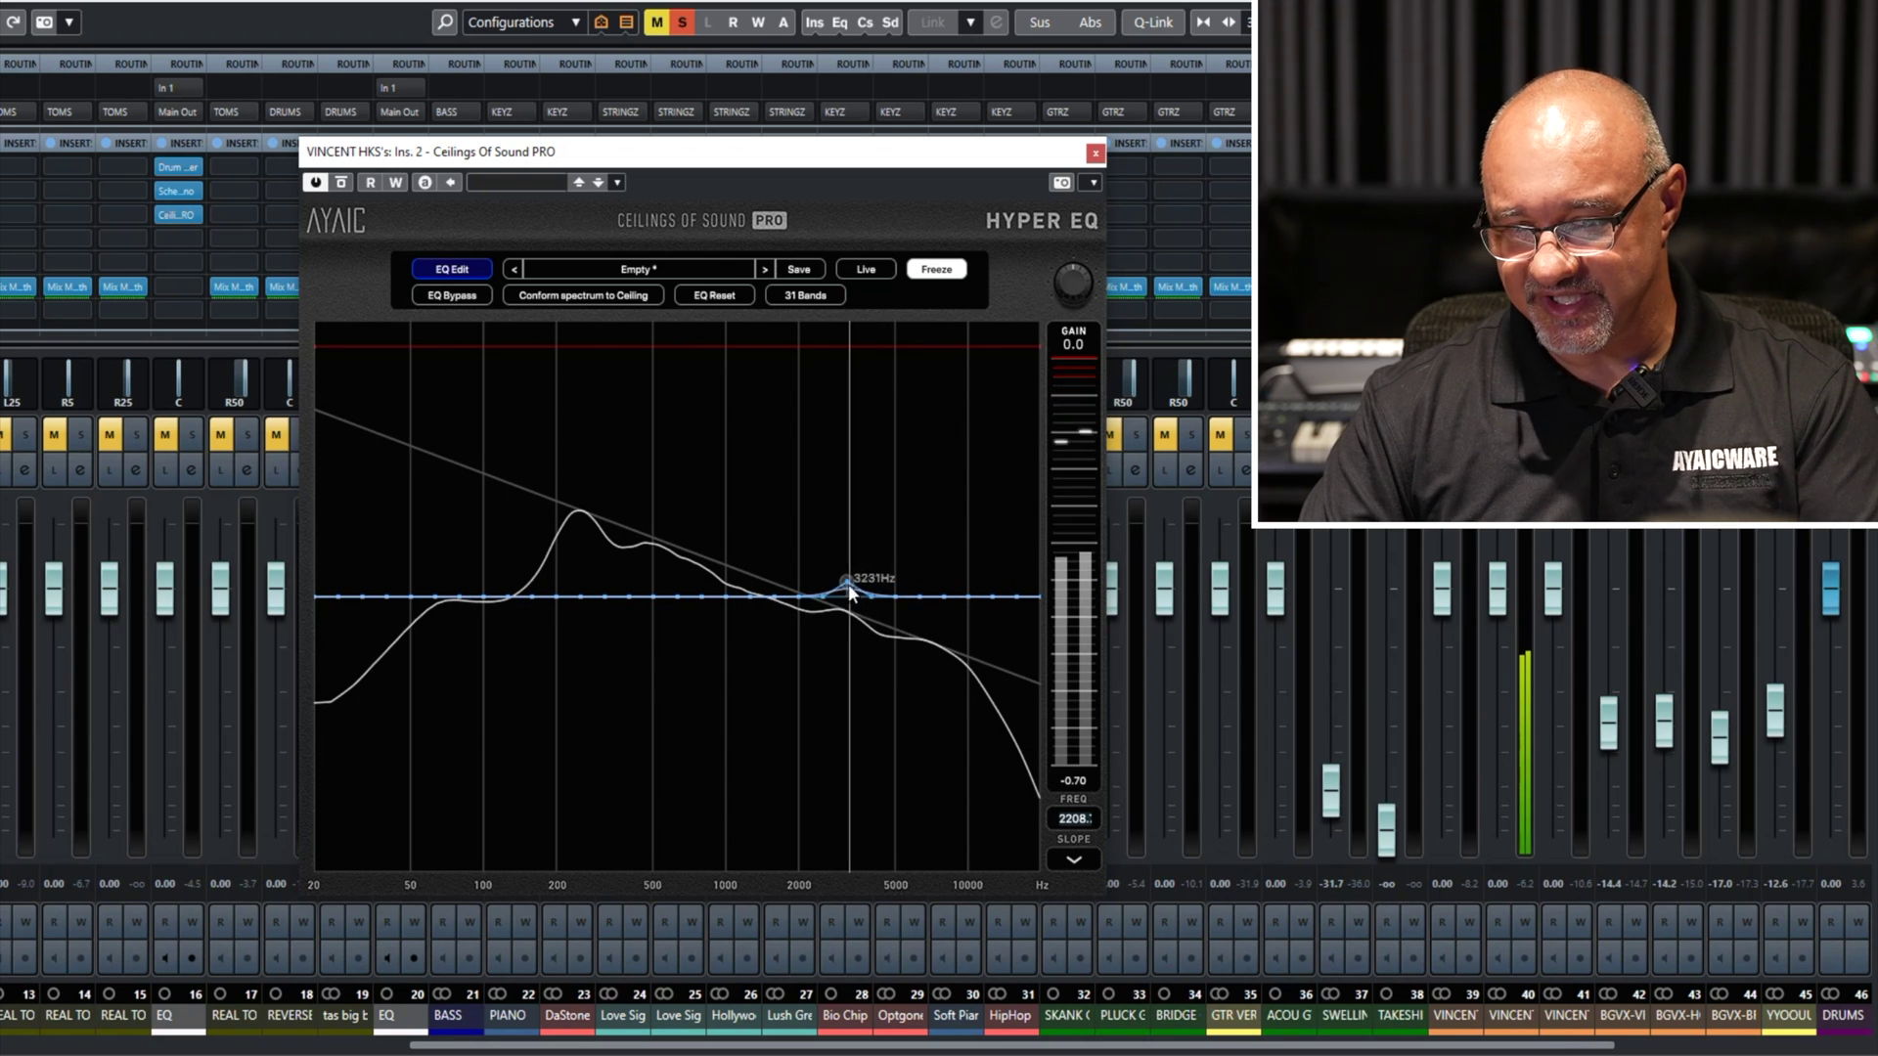
pyautogui.moveTo(845, 584); pyautogui.dragTo(837, 590)
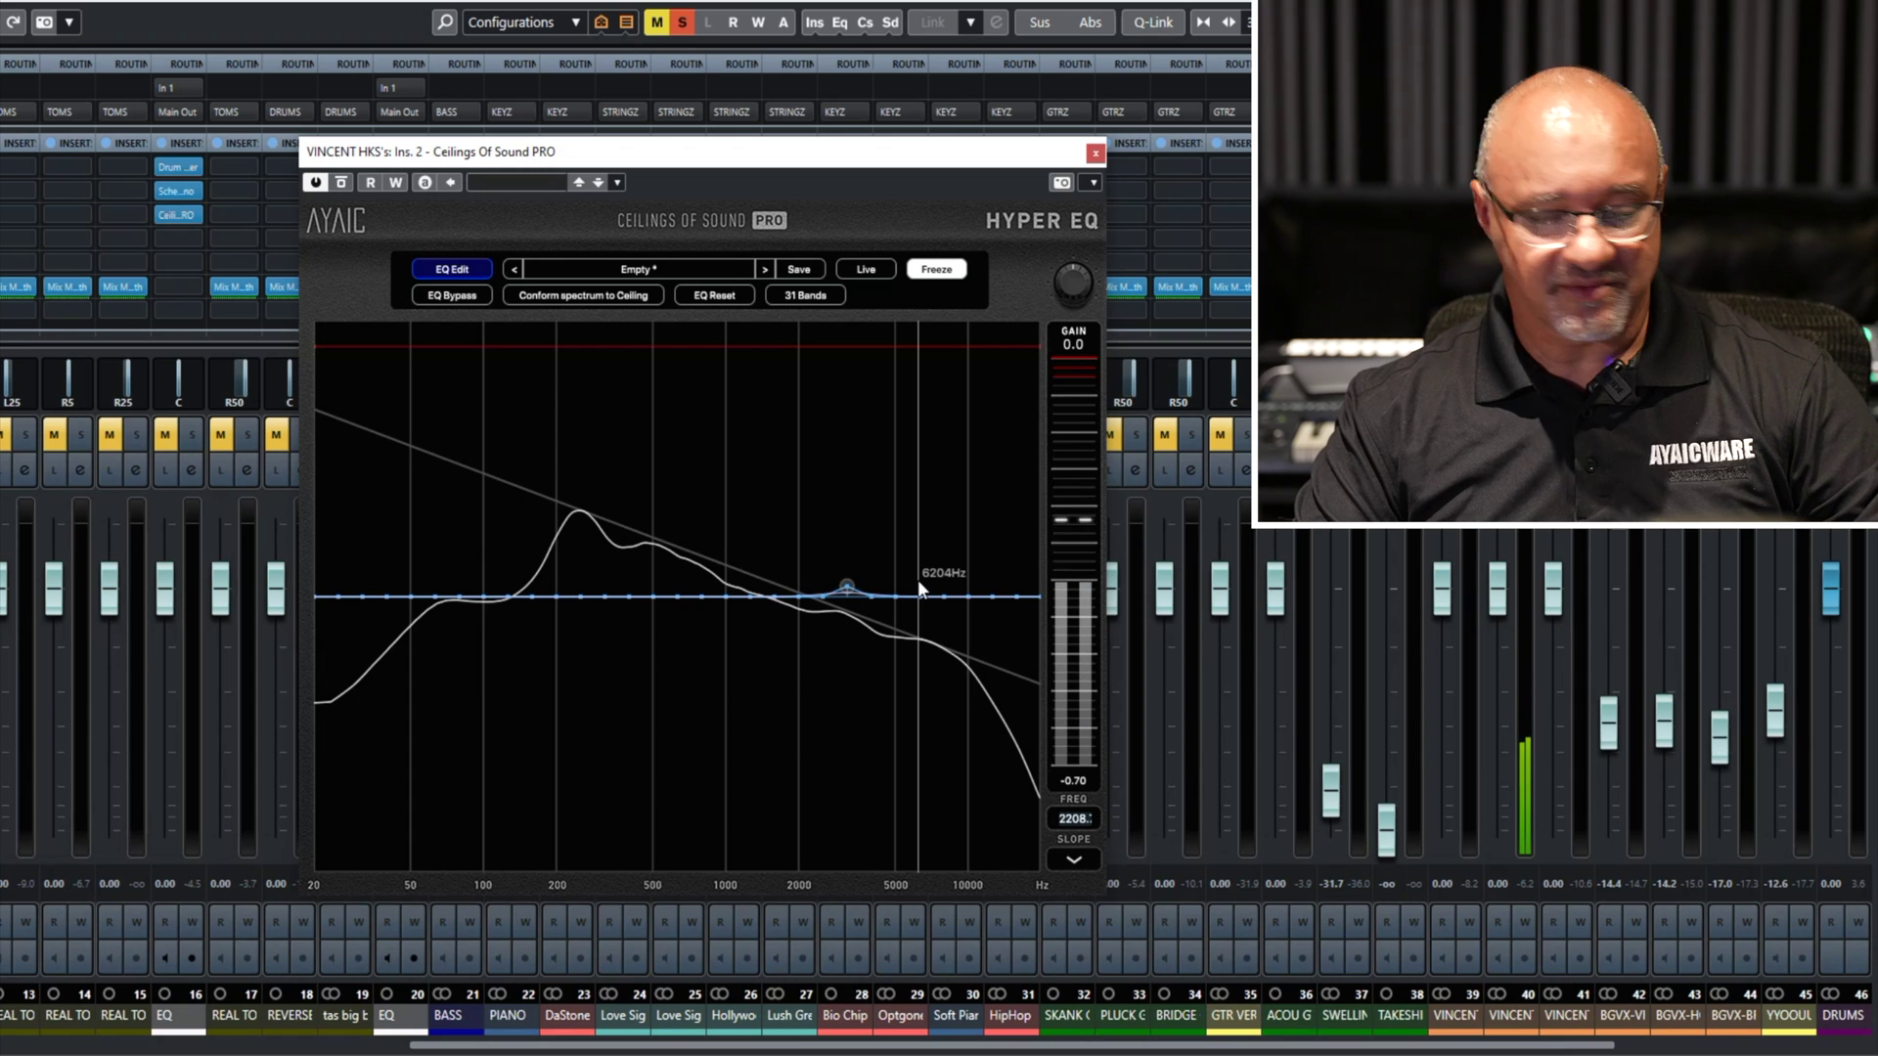
# Select all EQ bands above the boosted one, lower them slightly as a group, and bring the 3.2 kHz band back to flat.
pyautogui.moveTo(912, 579); pyautogui.dragTo(1172, 642)
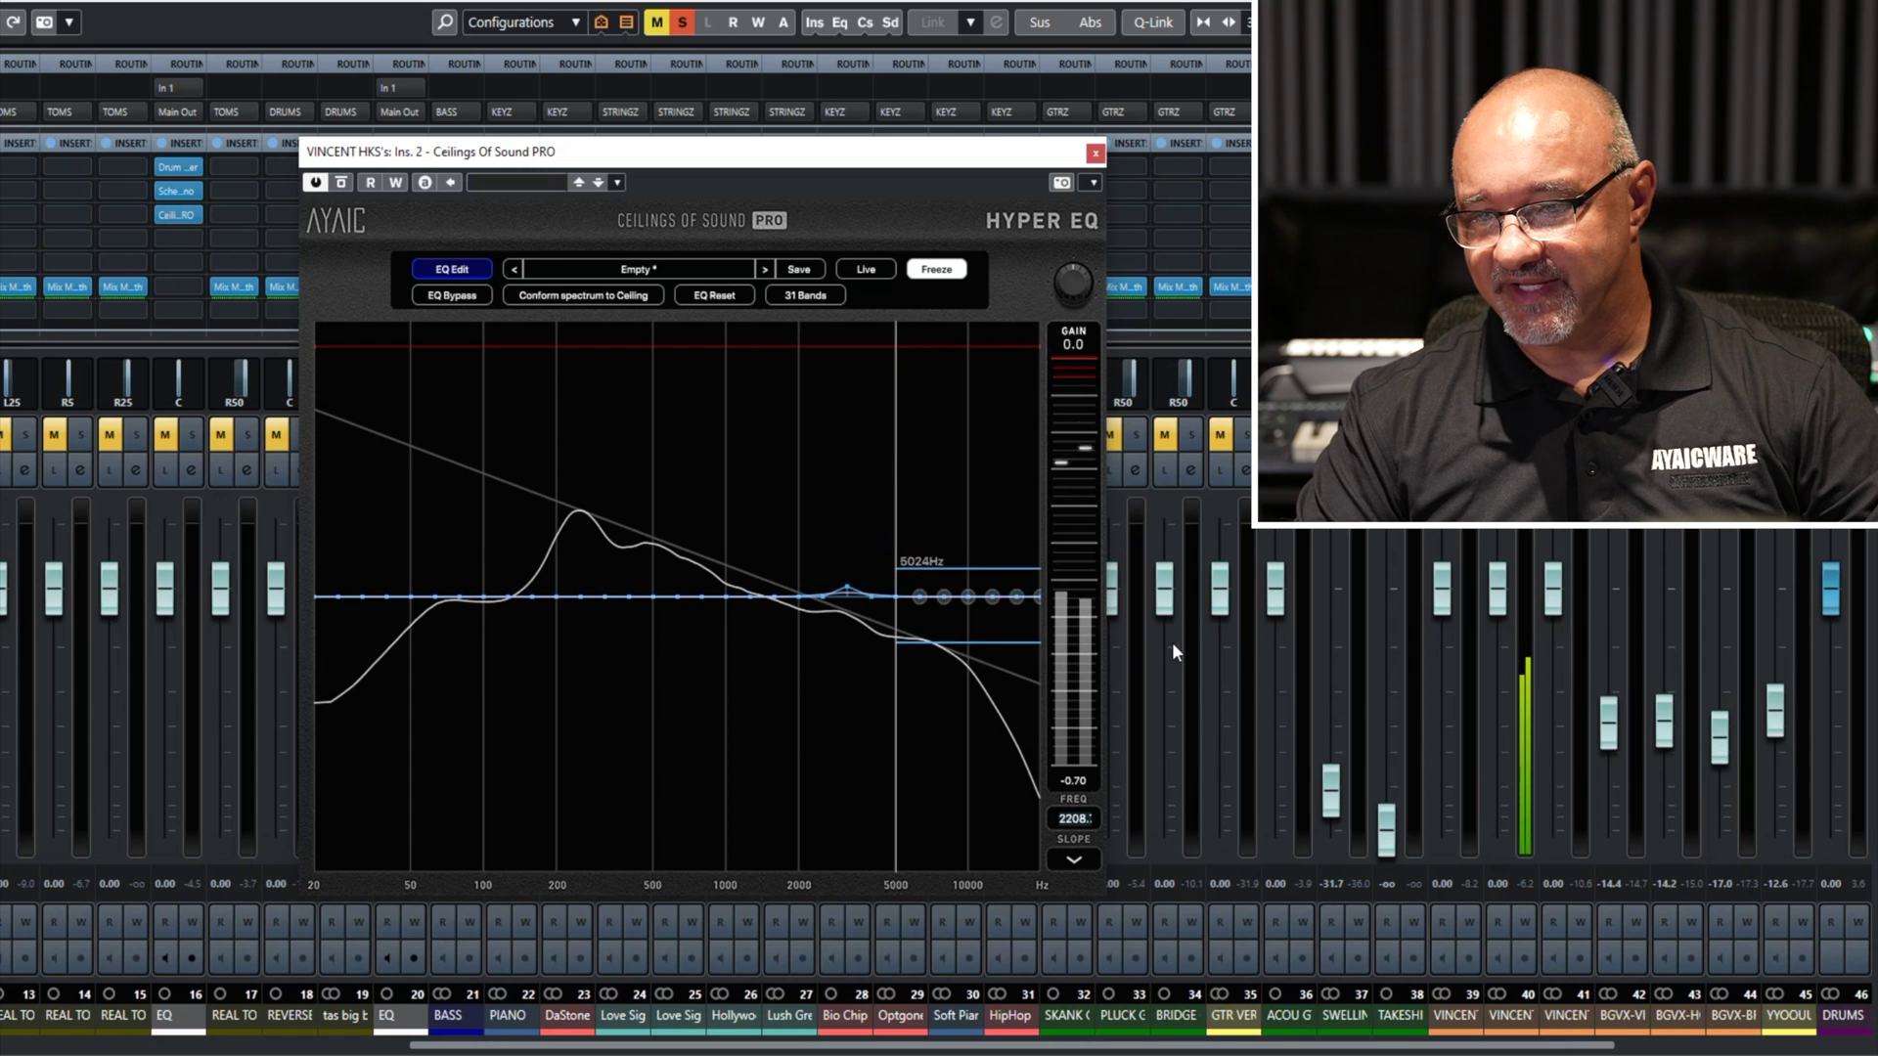
pyautogui.moveTo(859, 560); pyautogui.dragTo(1170, 659)
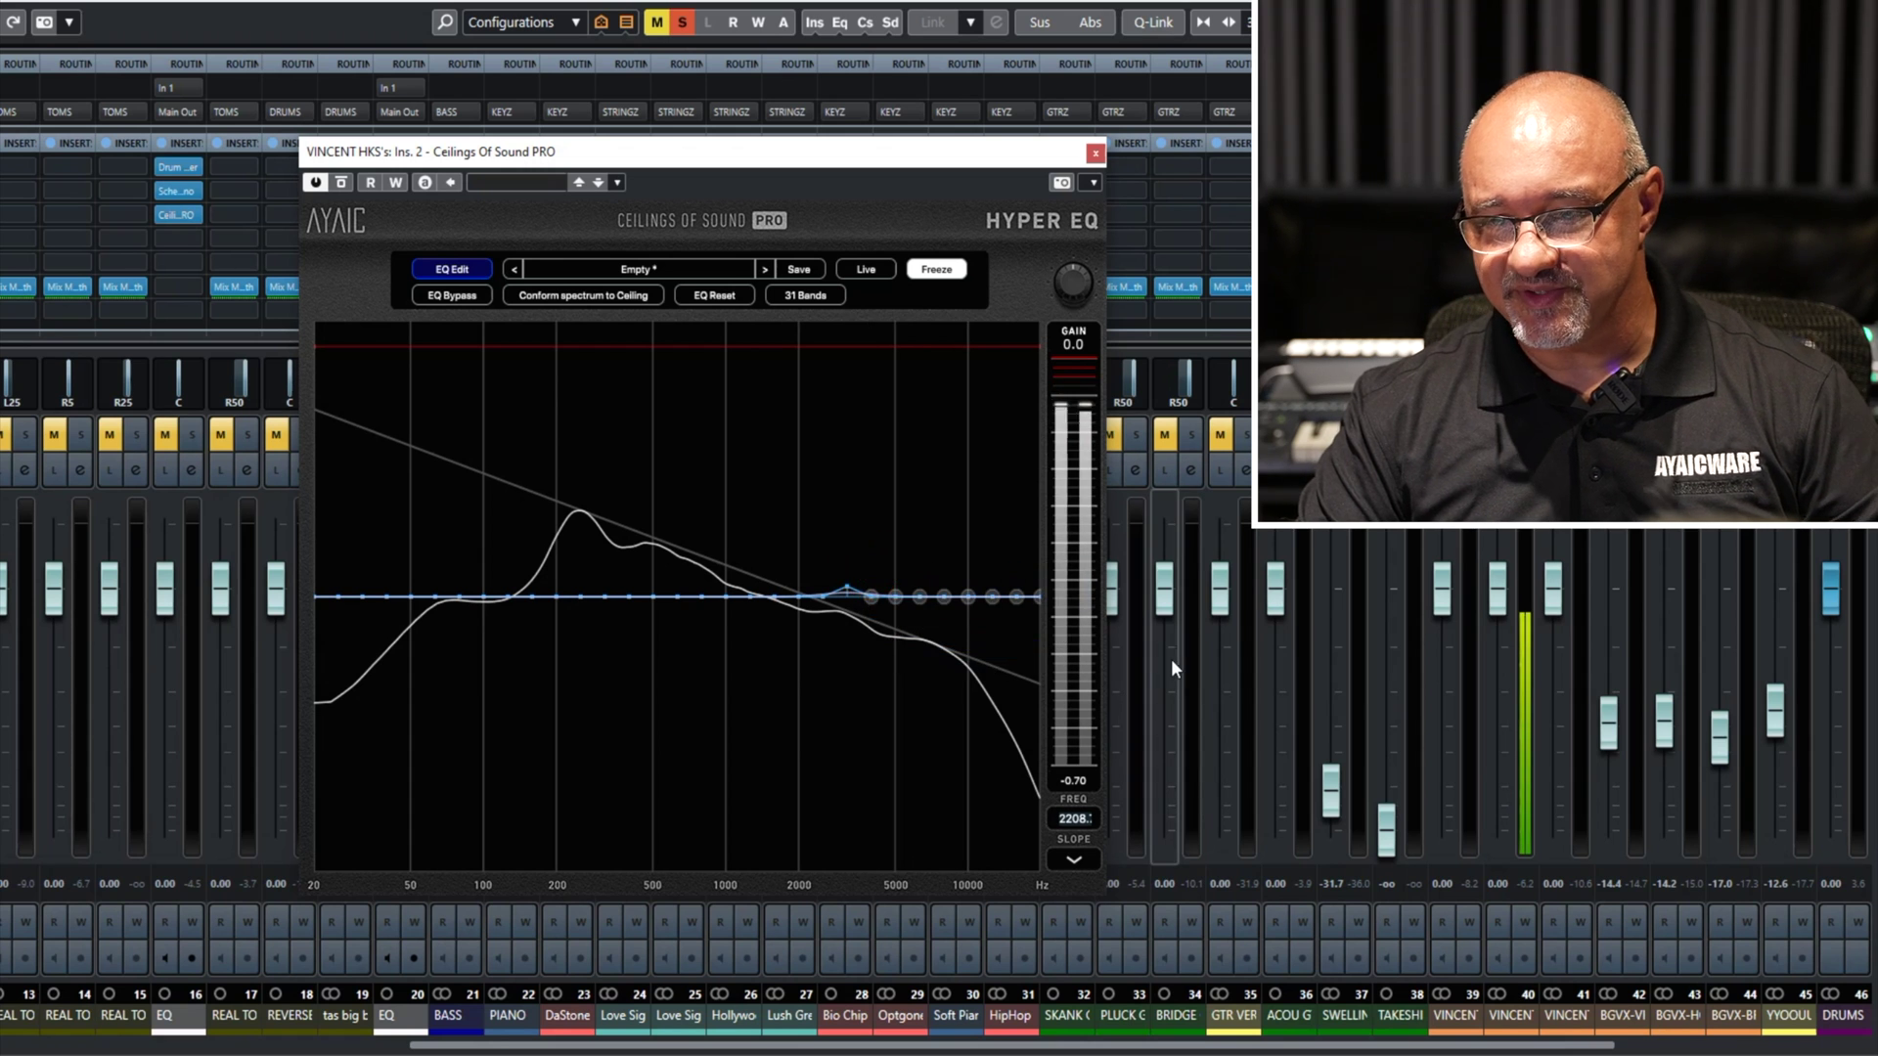
pyautogui.moveTo(945, 595)
pyautogui.mouseDown()
pyautogui.moveTo(953, 650)
pyautogui.moveTo(957, 538)
pyautogui.moveTo(953, 600)
pyautogui.mouseUp()
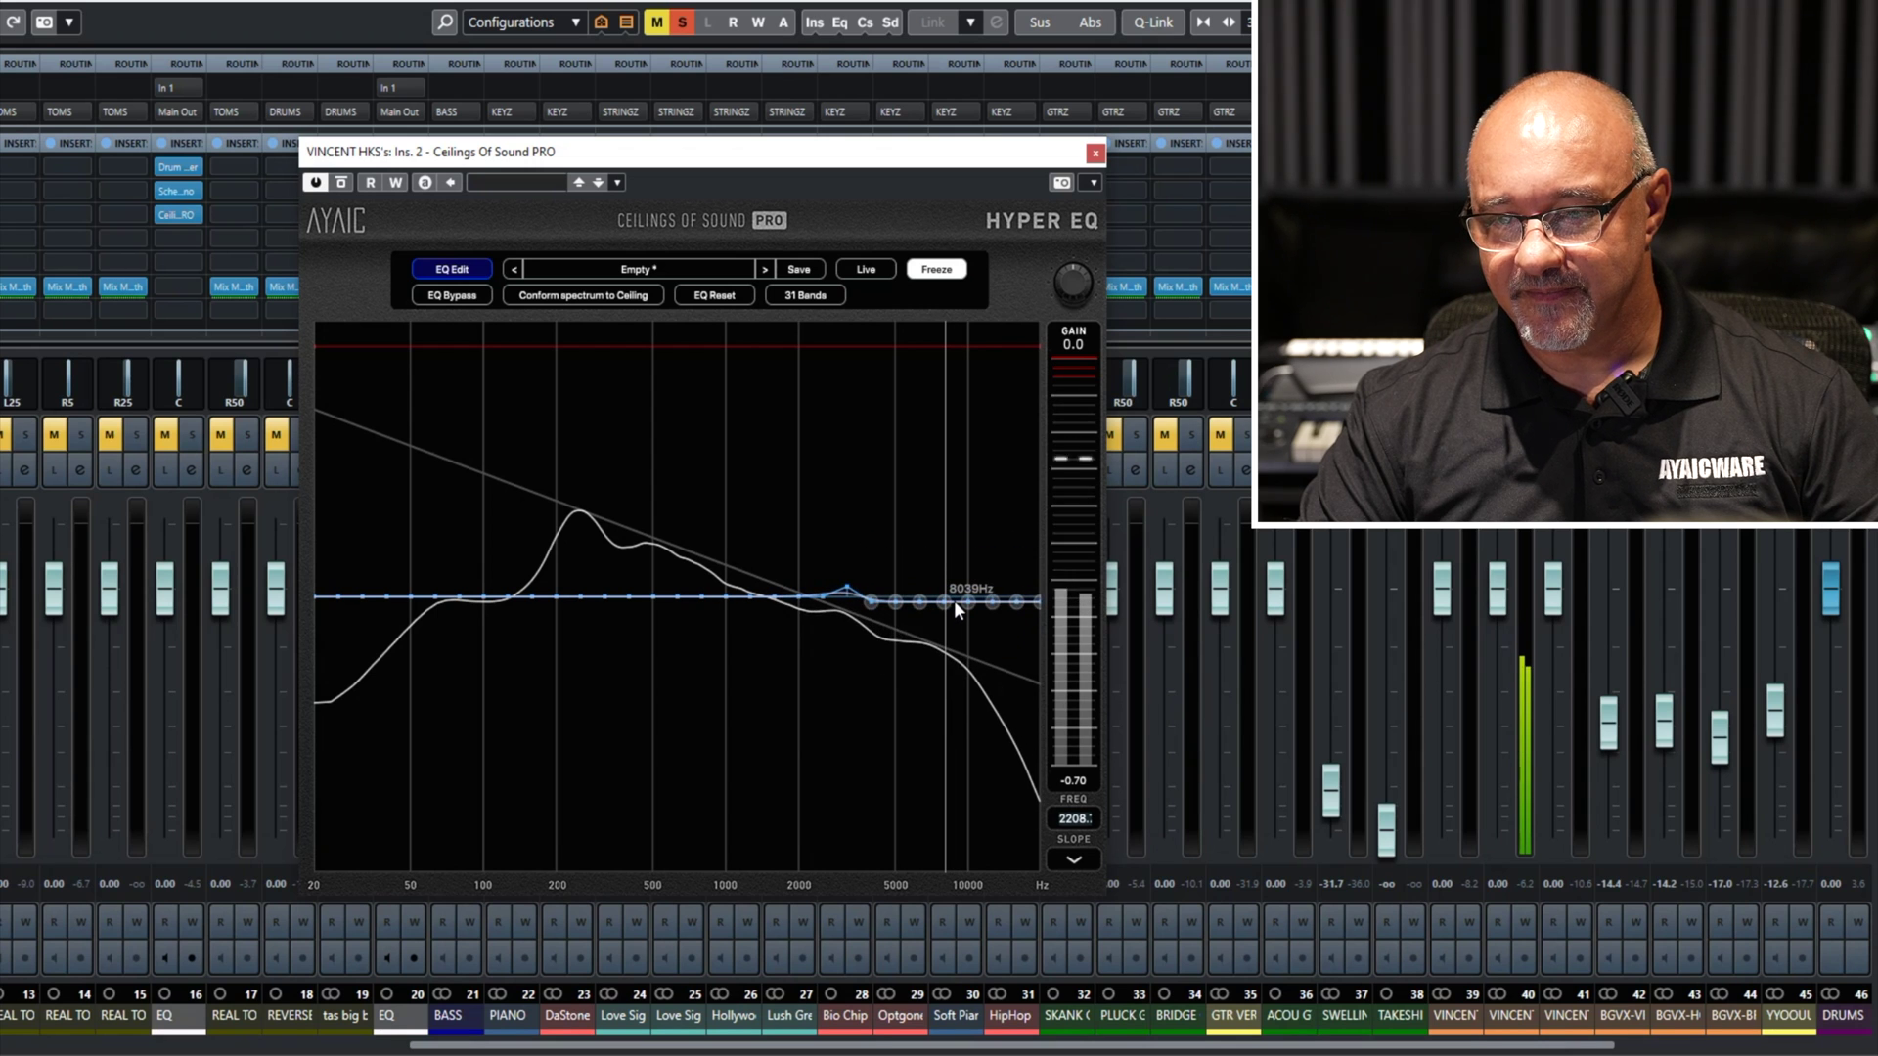
pyautogui.moveTo(847, 587); pyautogui.dragTo(845, 596)
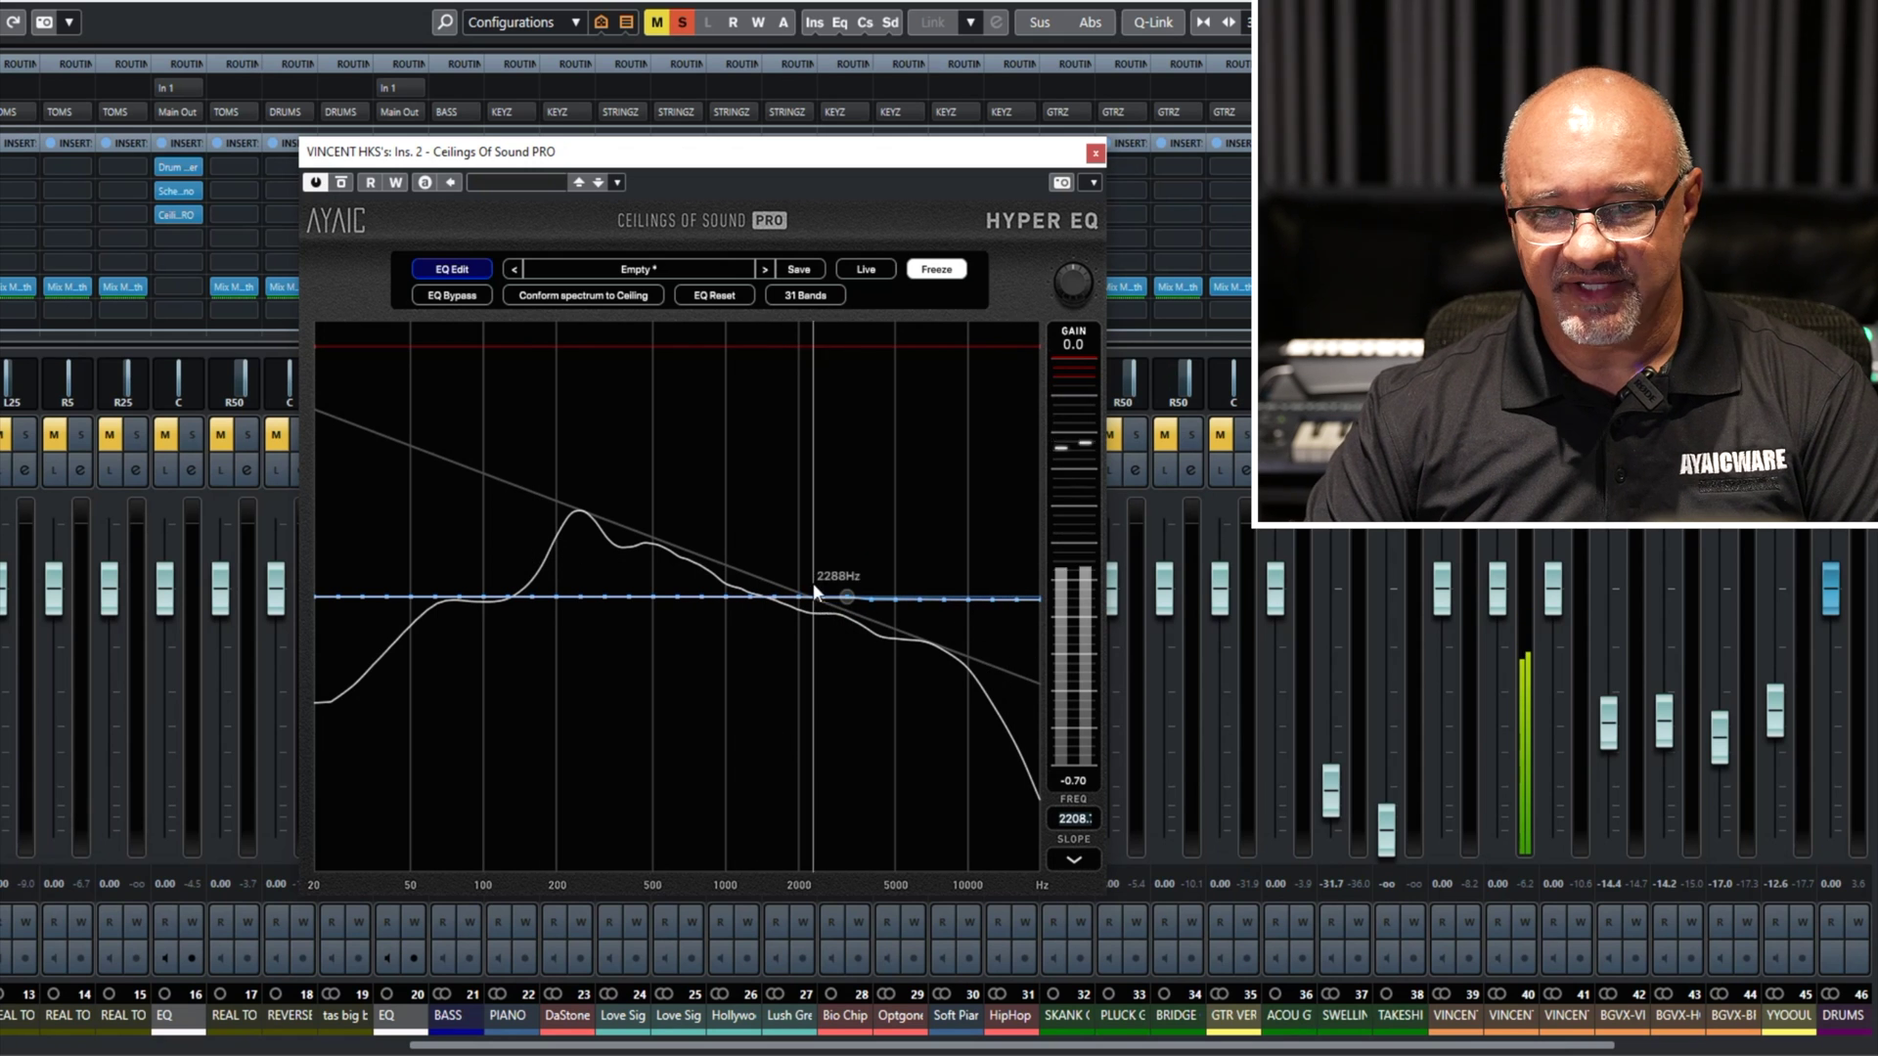
# Switch to ceiling editing, compare the -7.5 dB/Oct, -4.5 dB/Oct and Brown slope guides, and settle on -7.5 dB/Oct.
pyautogui.click(452, 268)
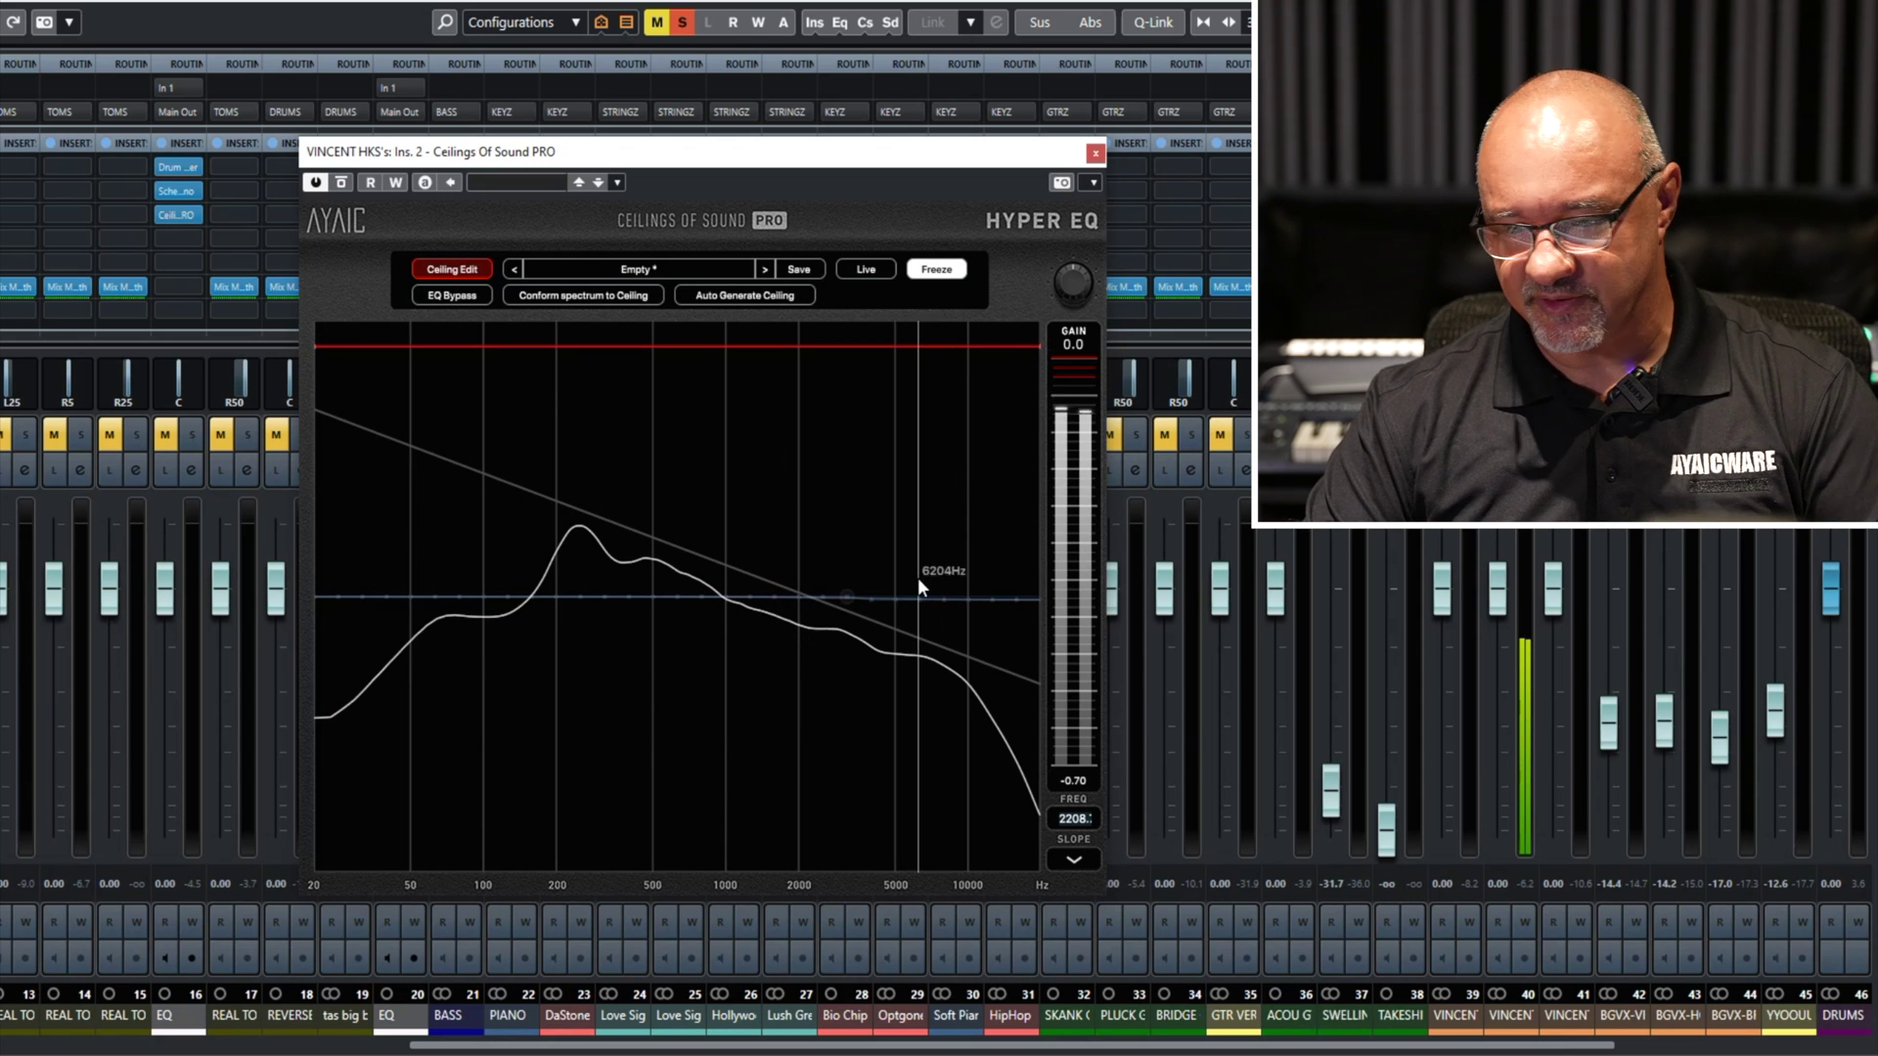
pyautogui.click(1074, 860)
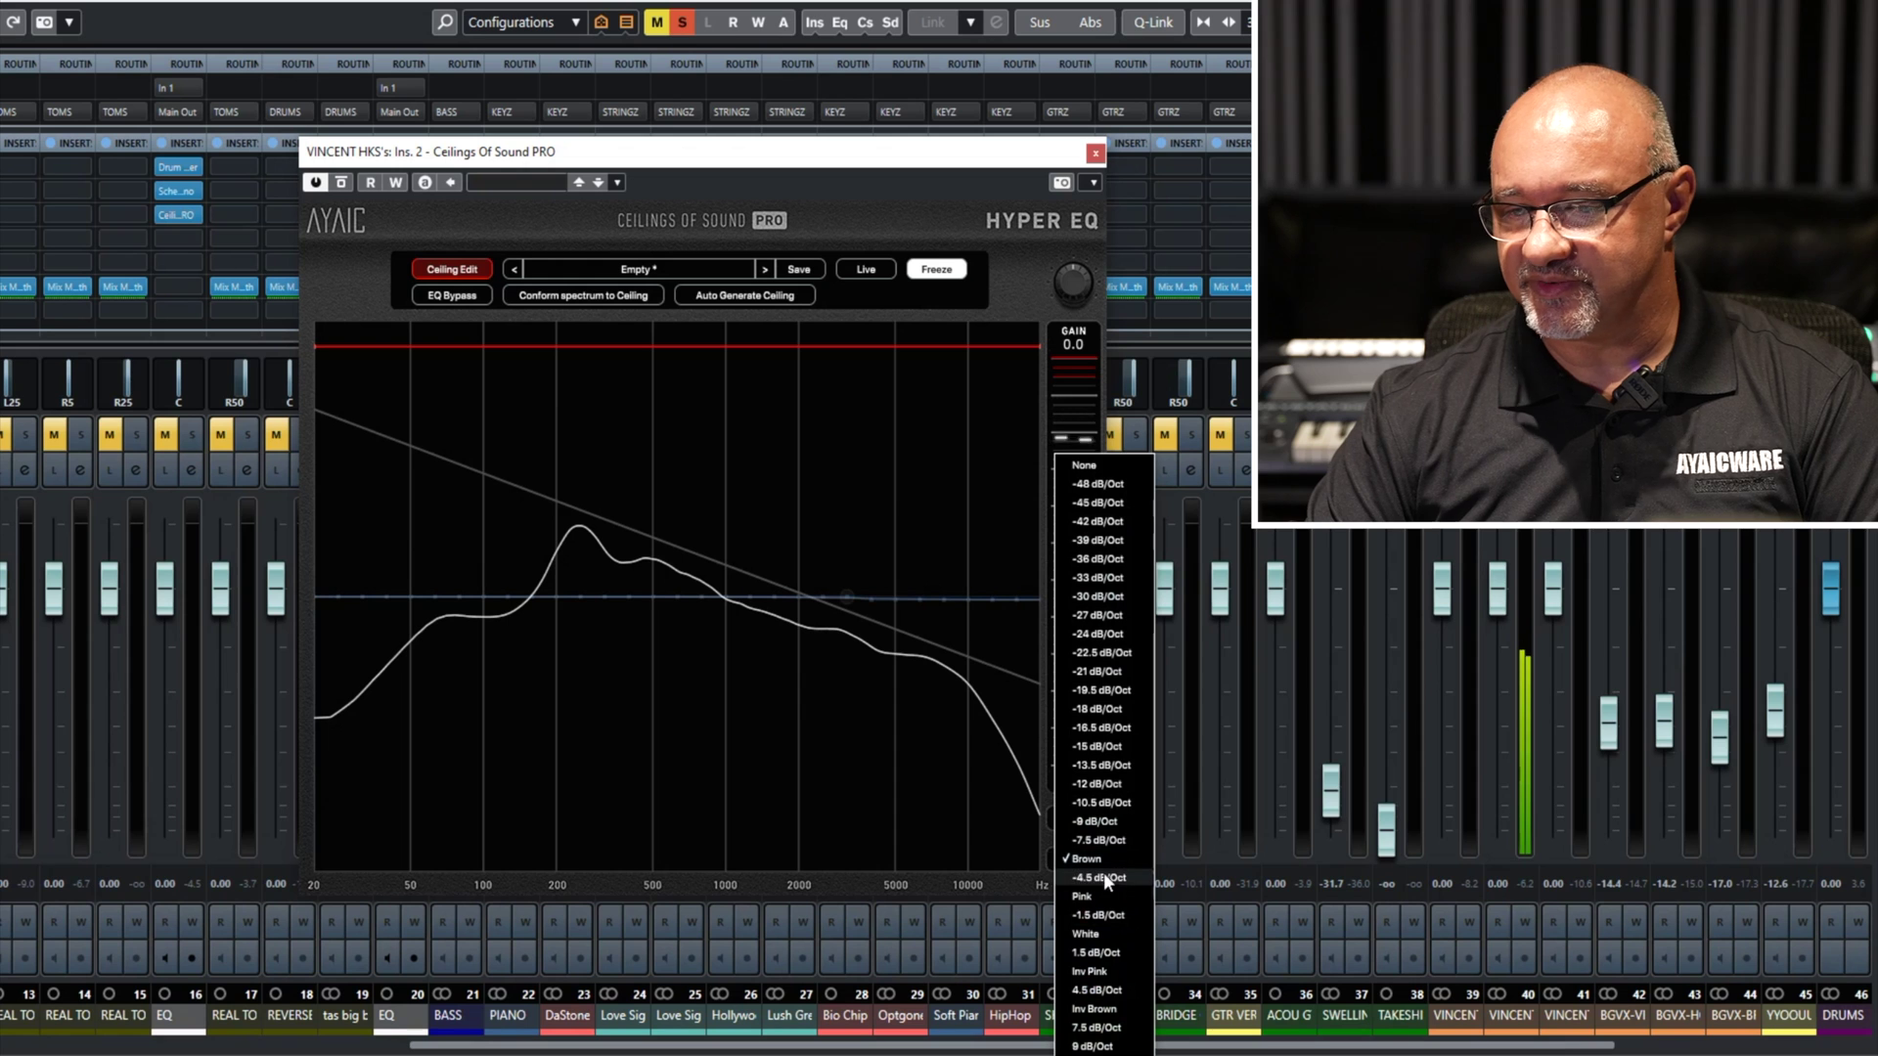
pyautogui.click(1102, 840)
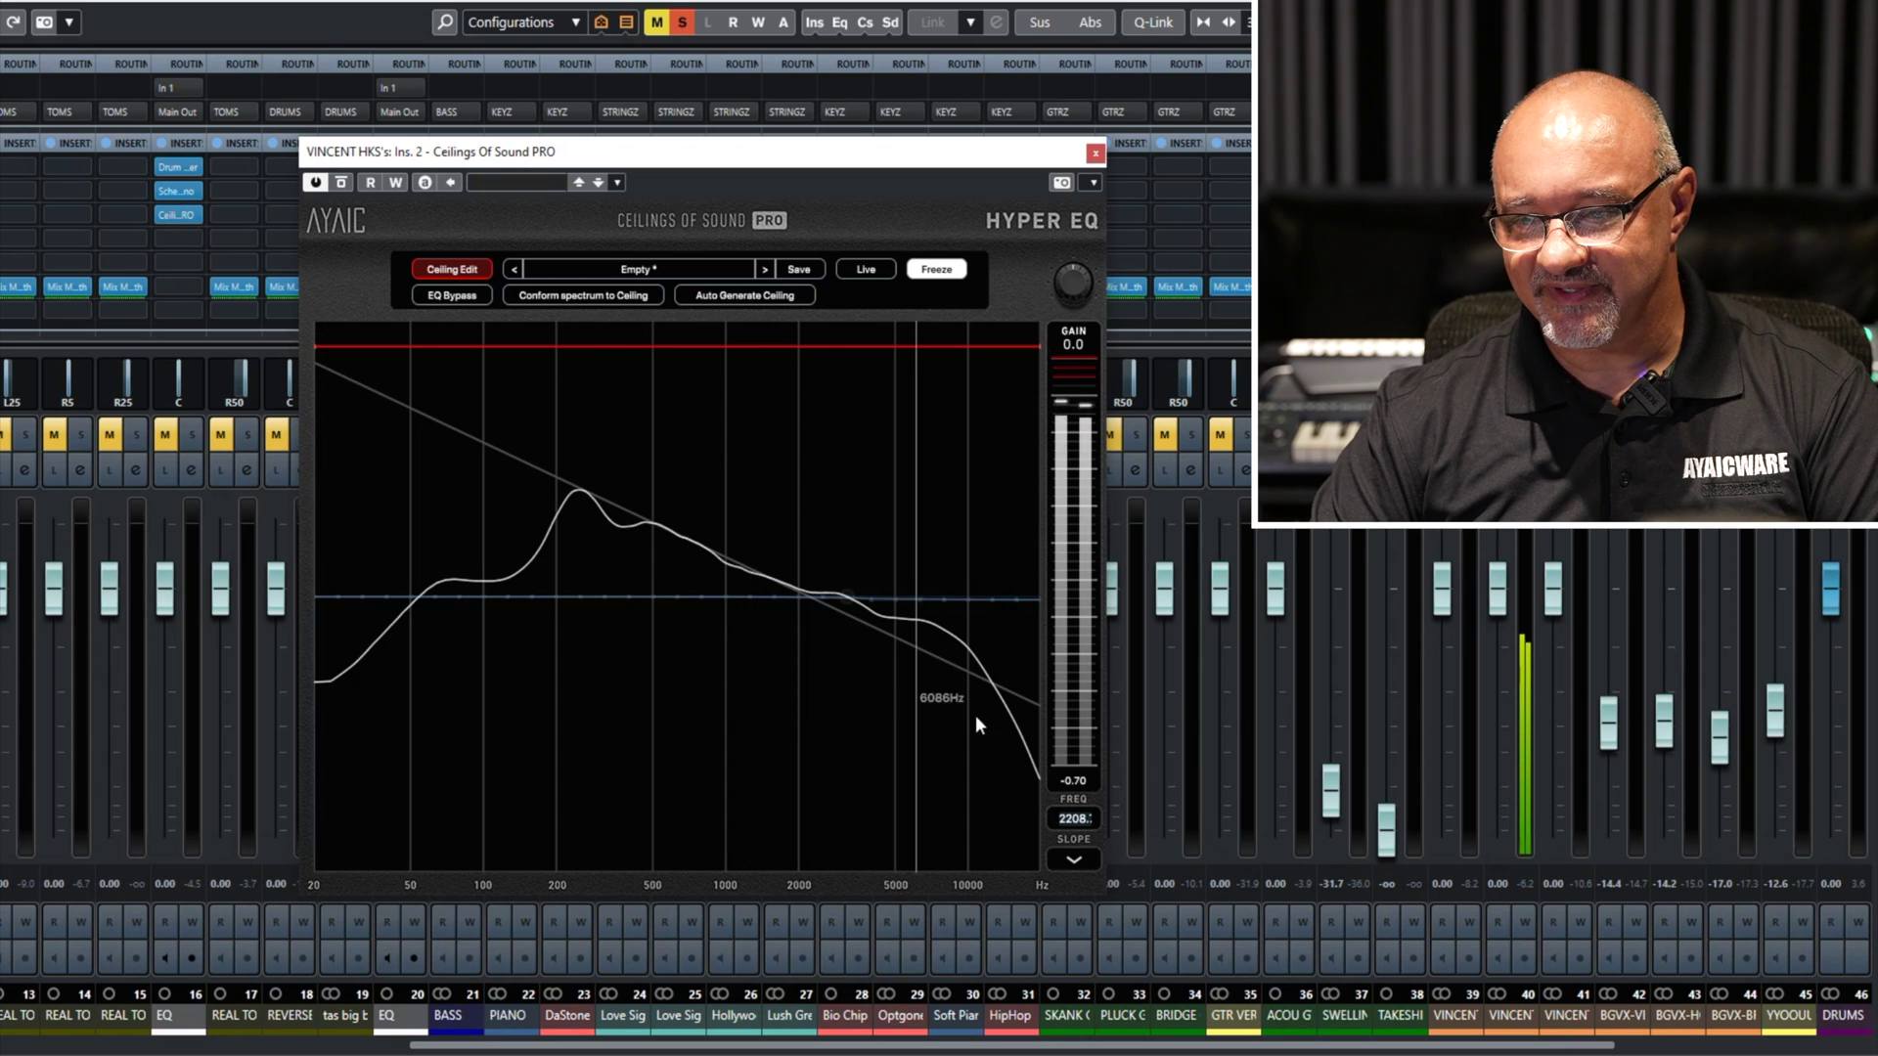
pyautogui.click(1066, 855)
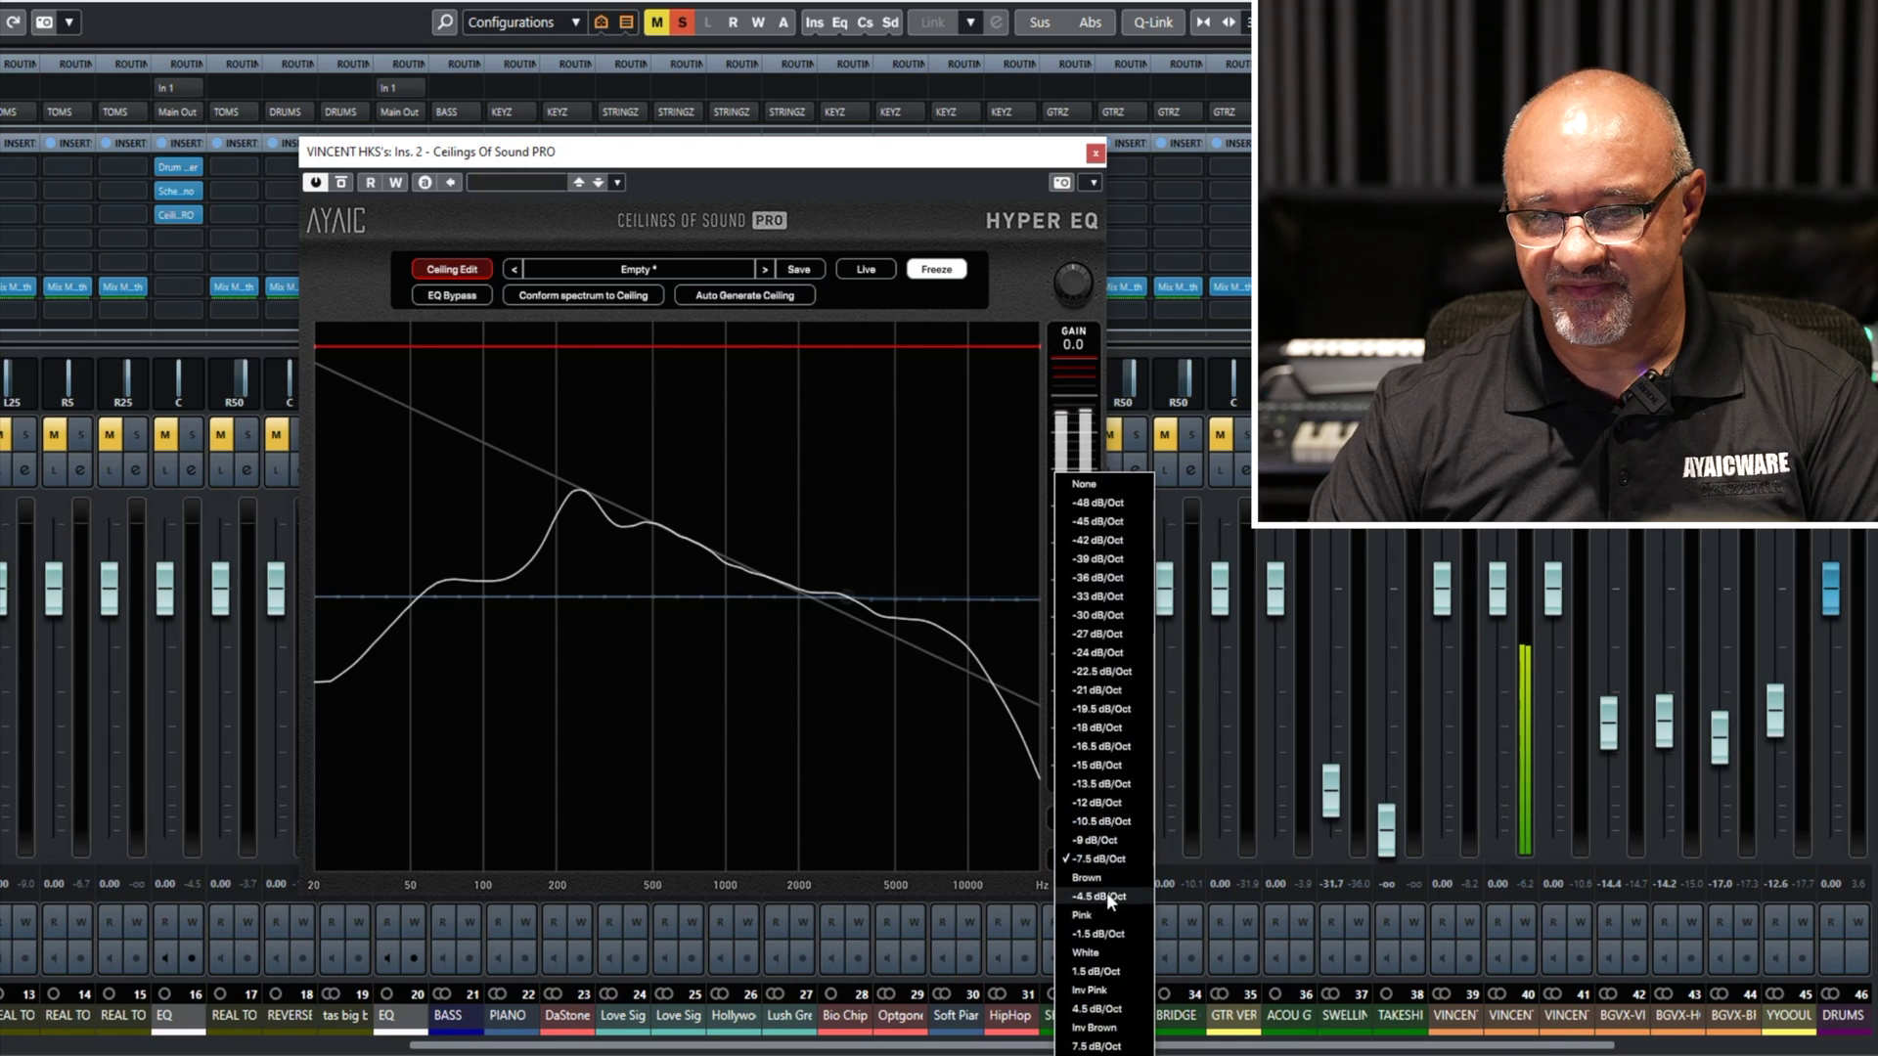
pyautogui.click(1099, 896)
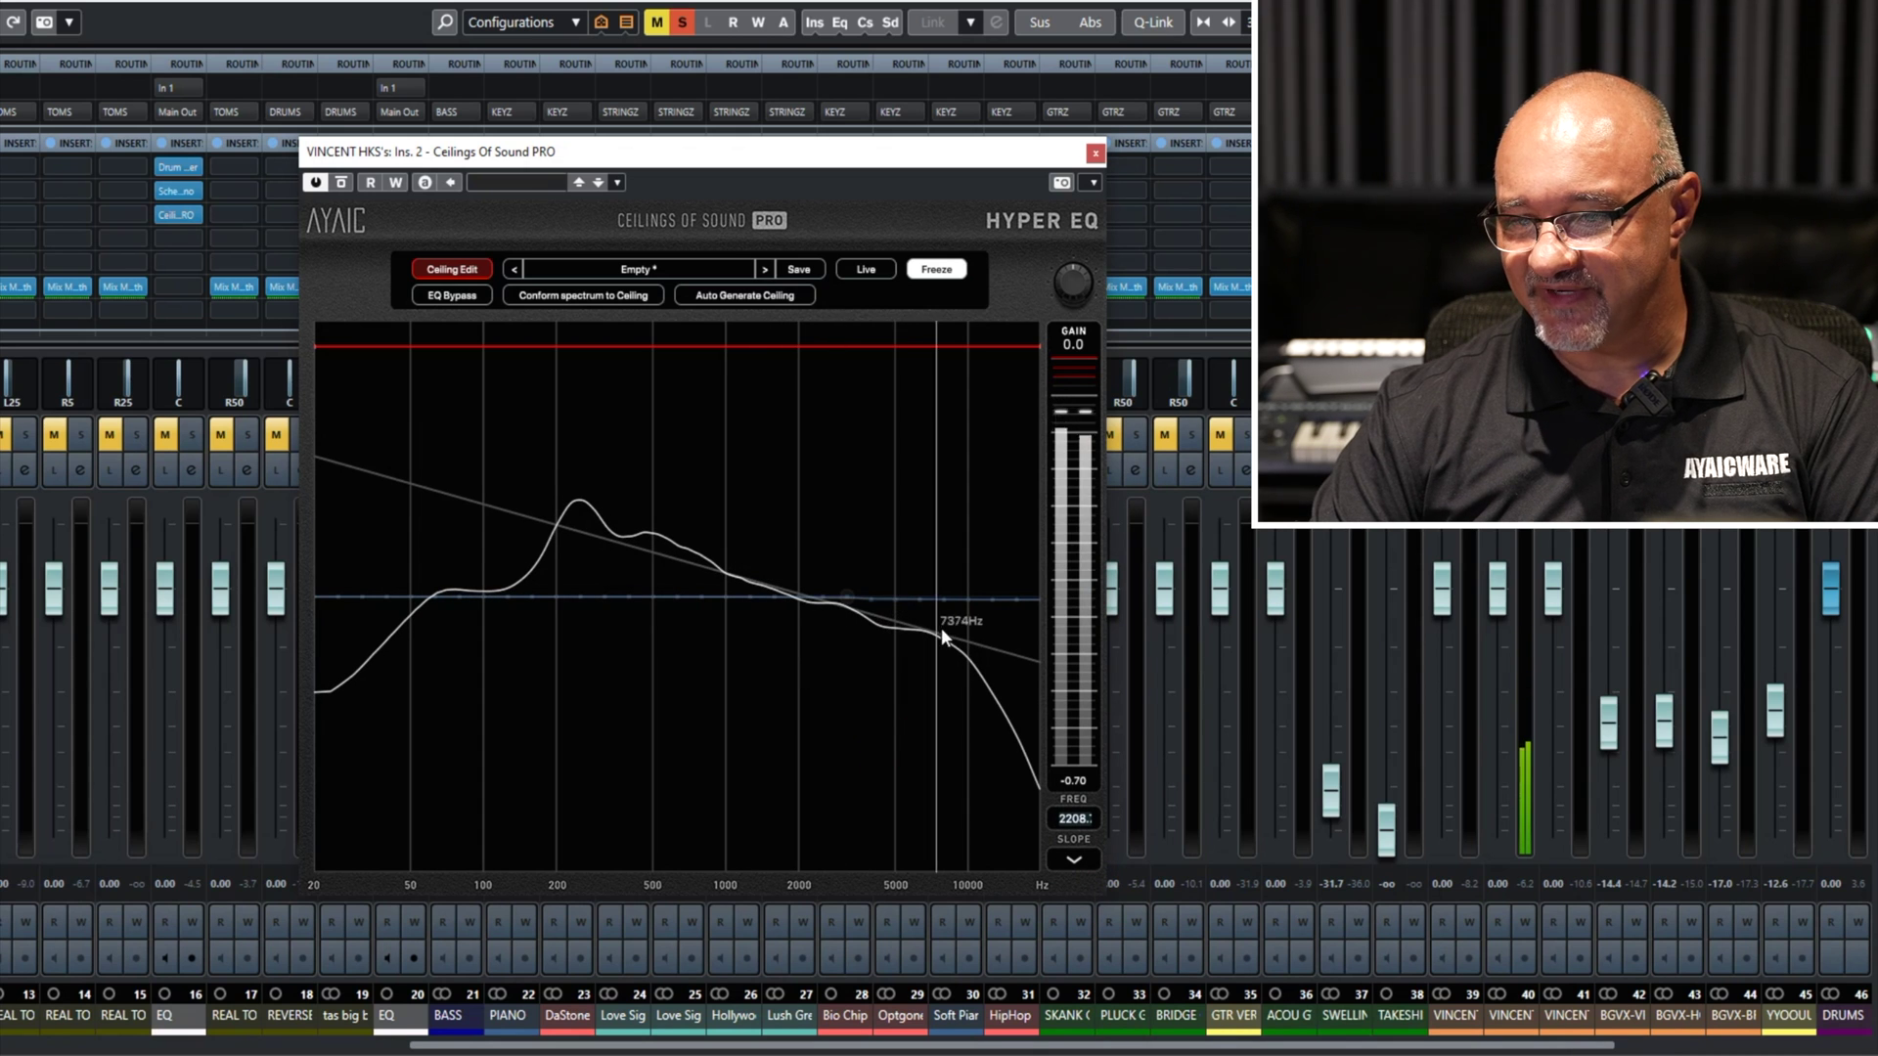
pyautogui.click(1070, 860)
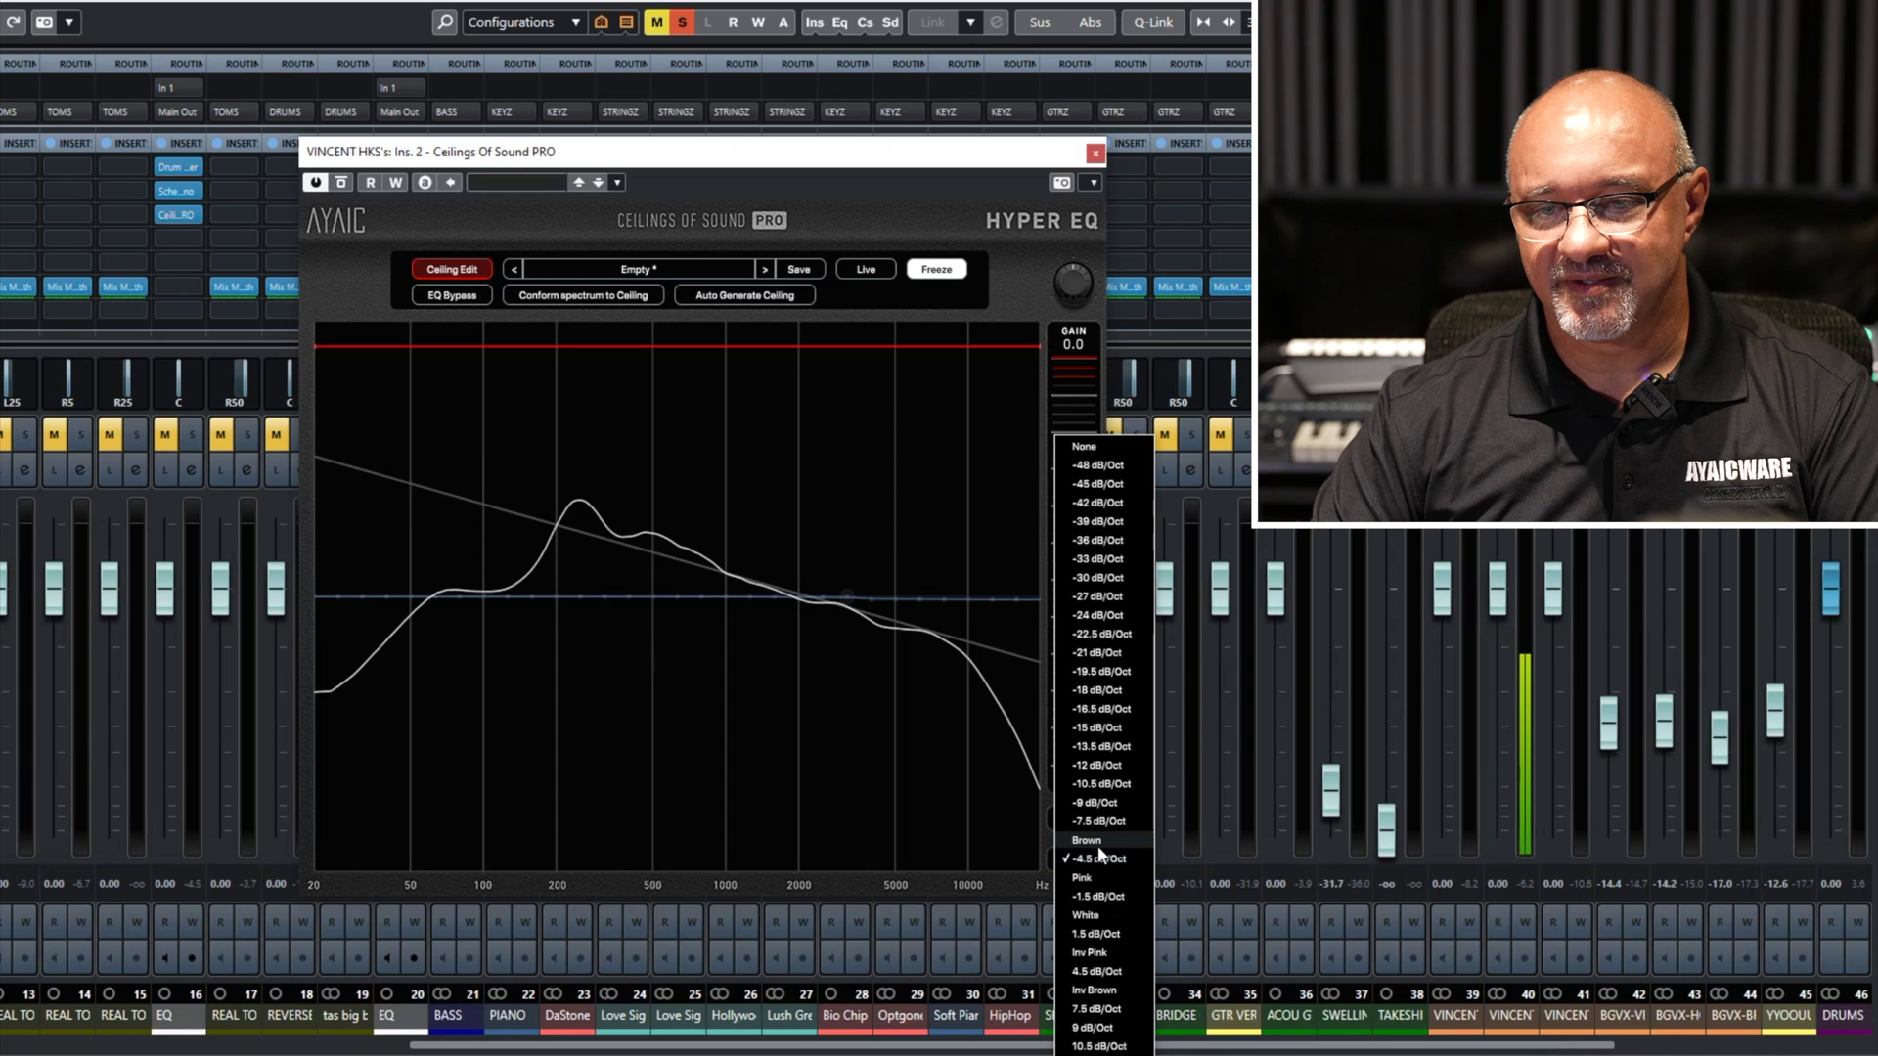
pyautogui.click(1089, 840)
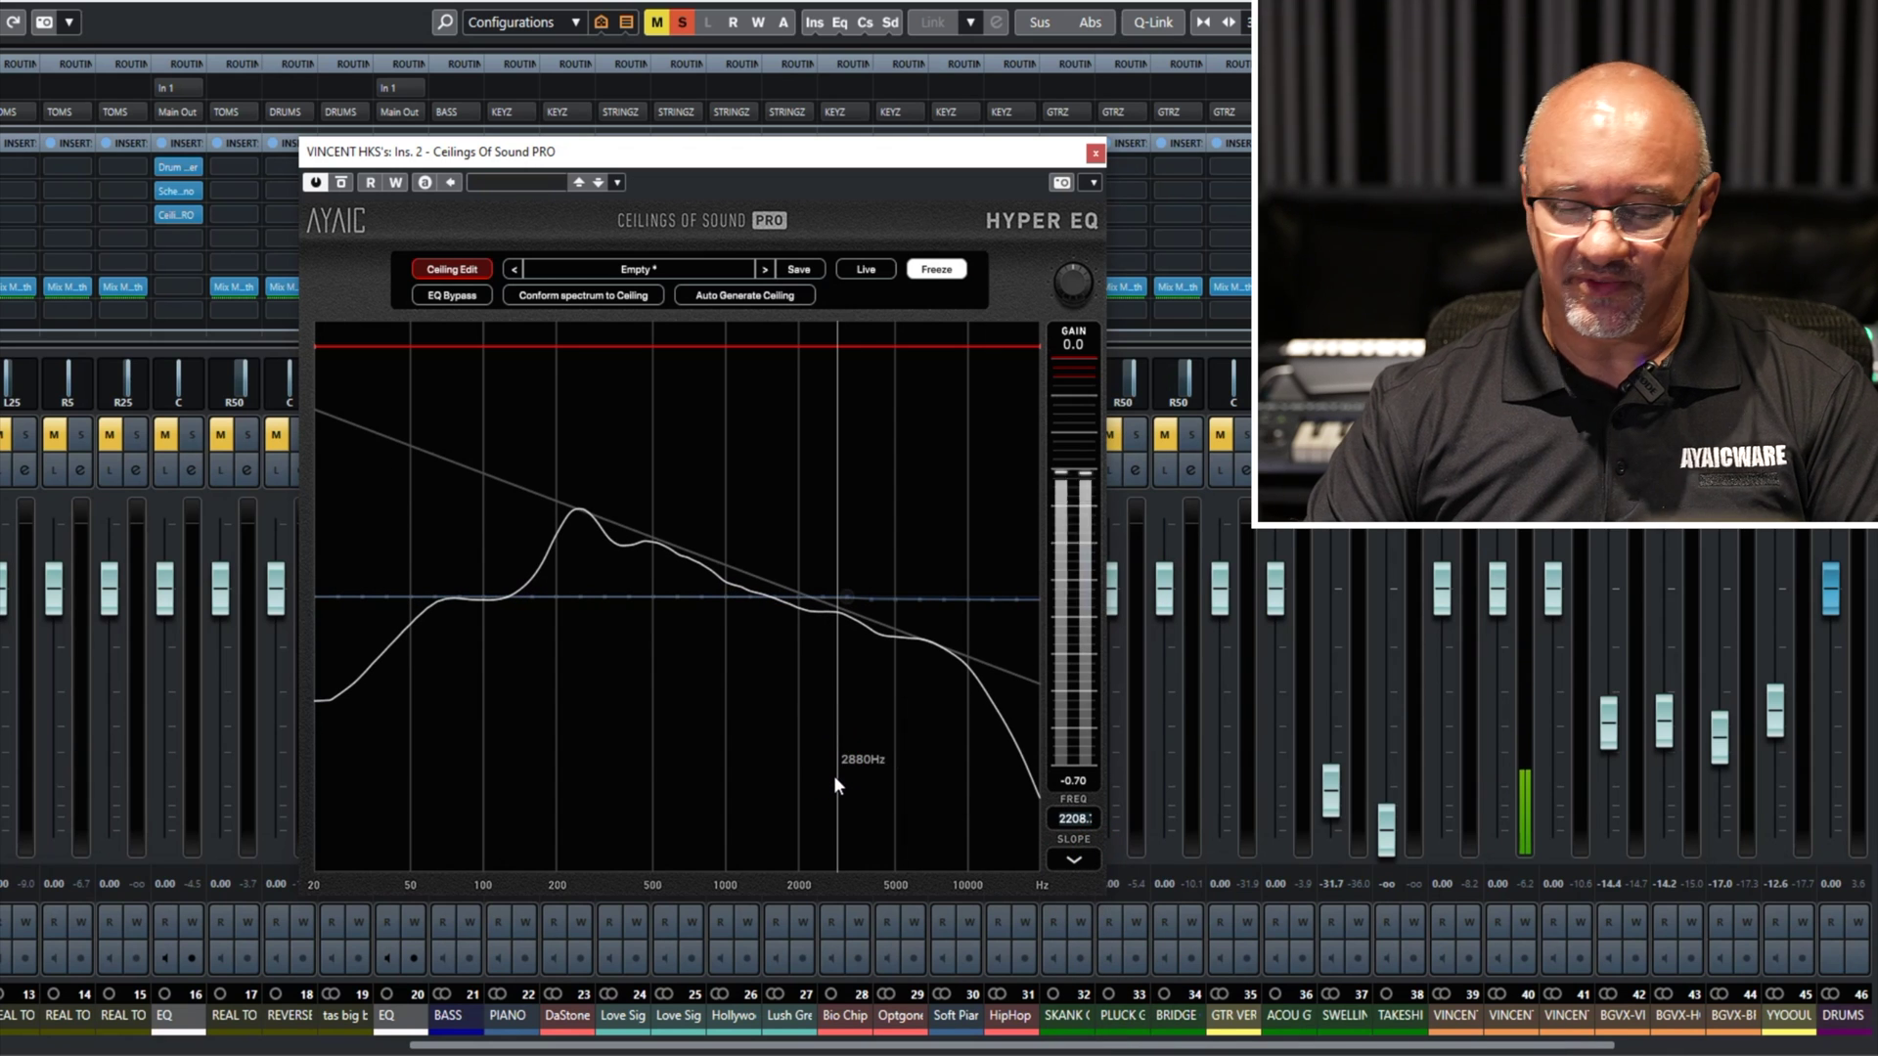
pyautogui.click(1076, 858)
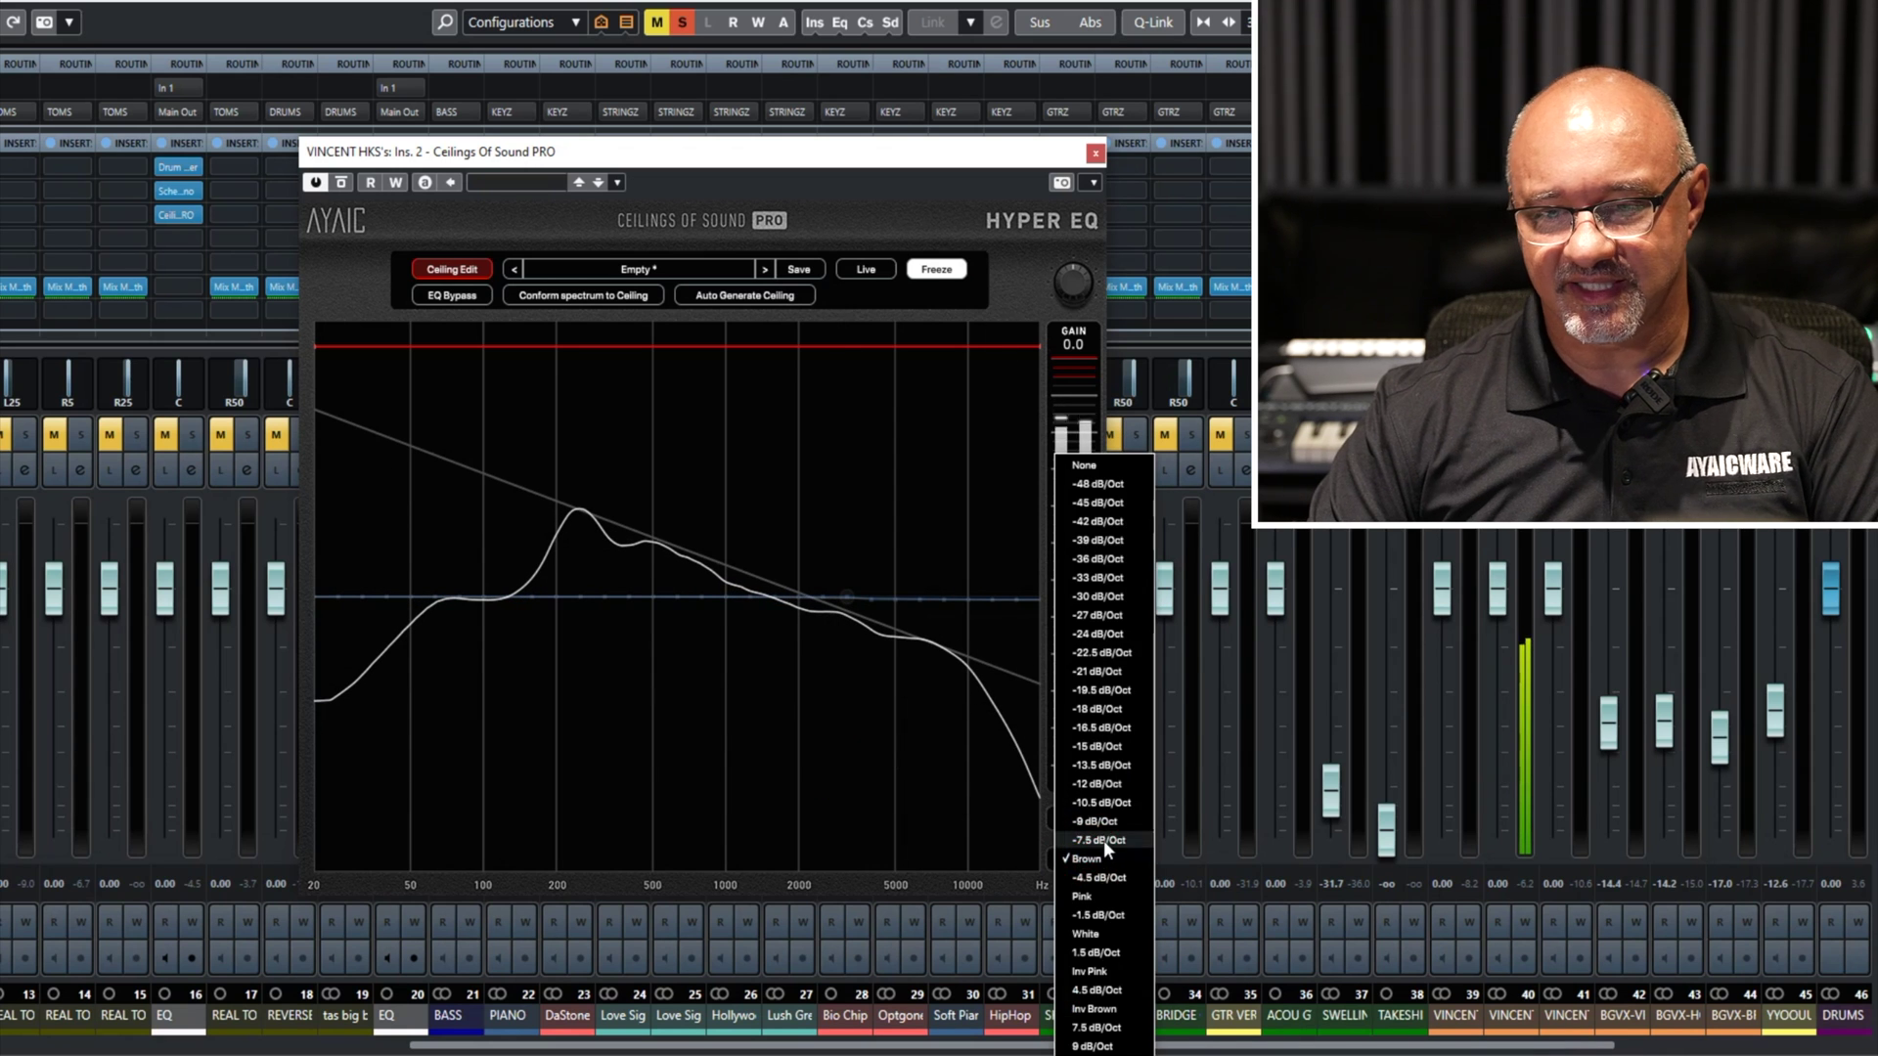
pyautogui.click(1103, 841)
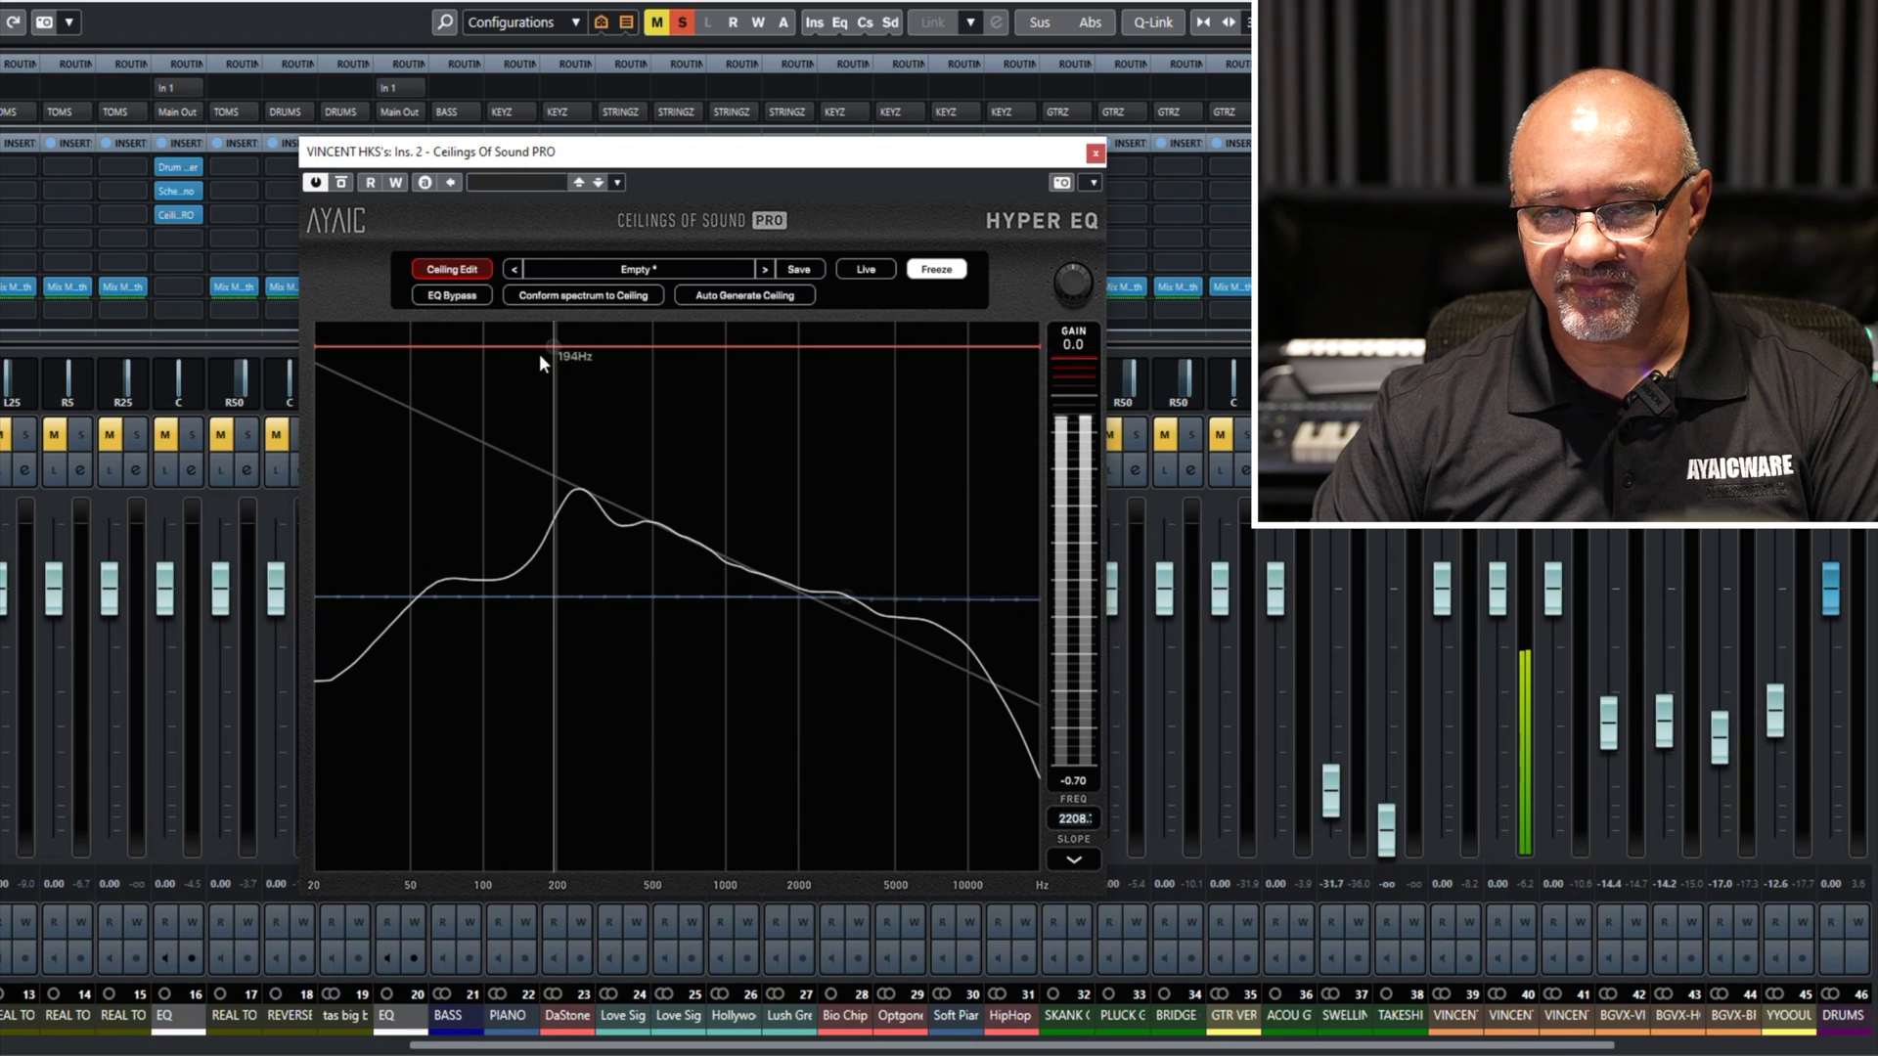
# Switch to EQ editing and draw a dip across the bands just above 500 Hz, easing it back to a slight cut.
pyautogui.click(452, 268)
pyautogui.moveTo(644, 626)
pyautogui.mouseDown()
pyautogui.moveTo(700, 642)
pyautogui.moveTo(711, 621)
pyautogui.moveTo(698, 648)
pyautogui.moveTo(698, 624)
pyautogui.mouseUp()
pyautogui.moveTo(682, 626); pyautogui.dragTo(671, 614)
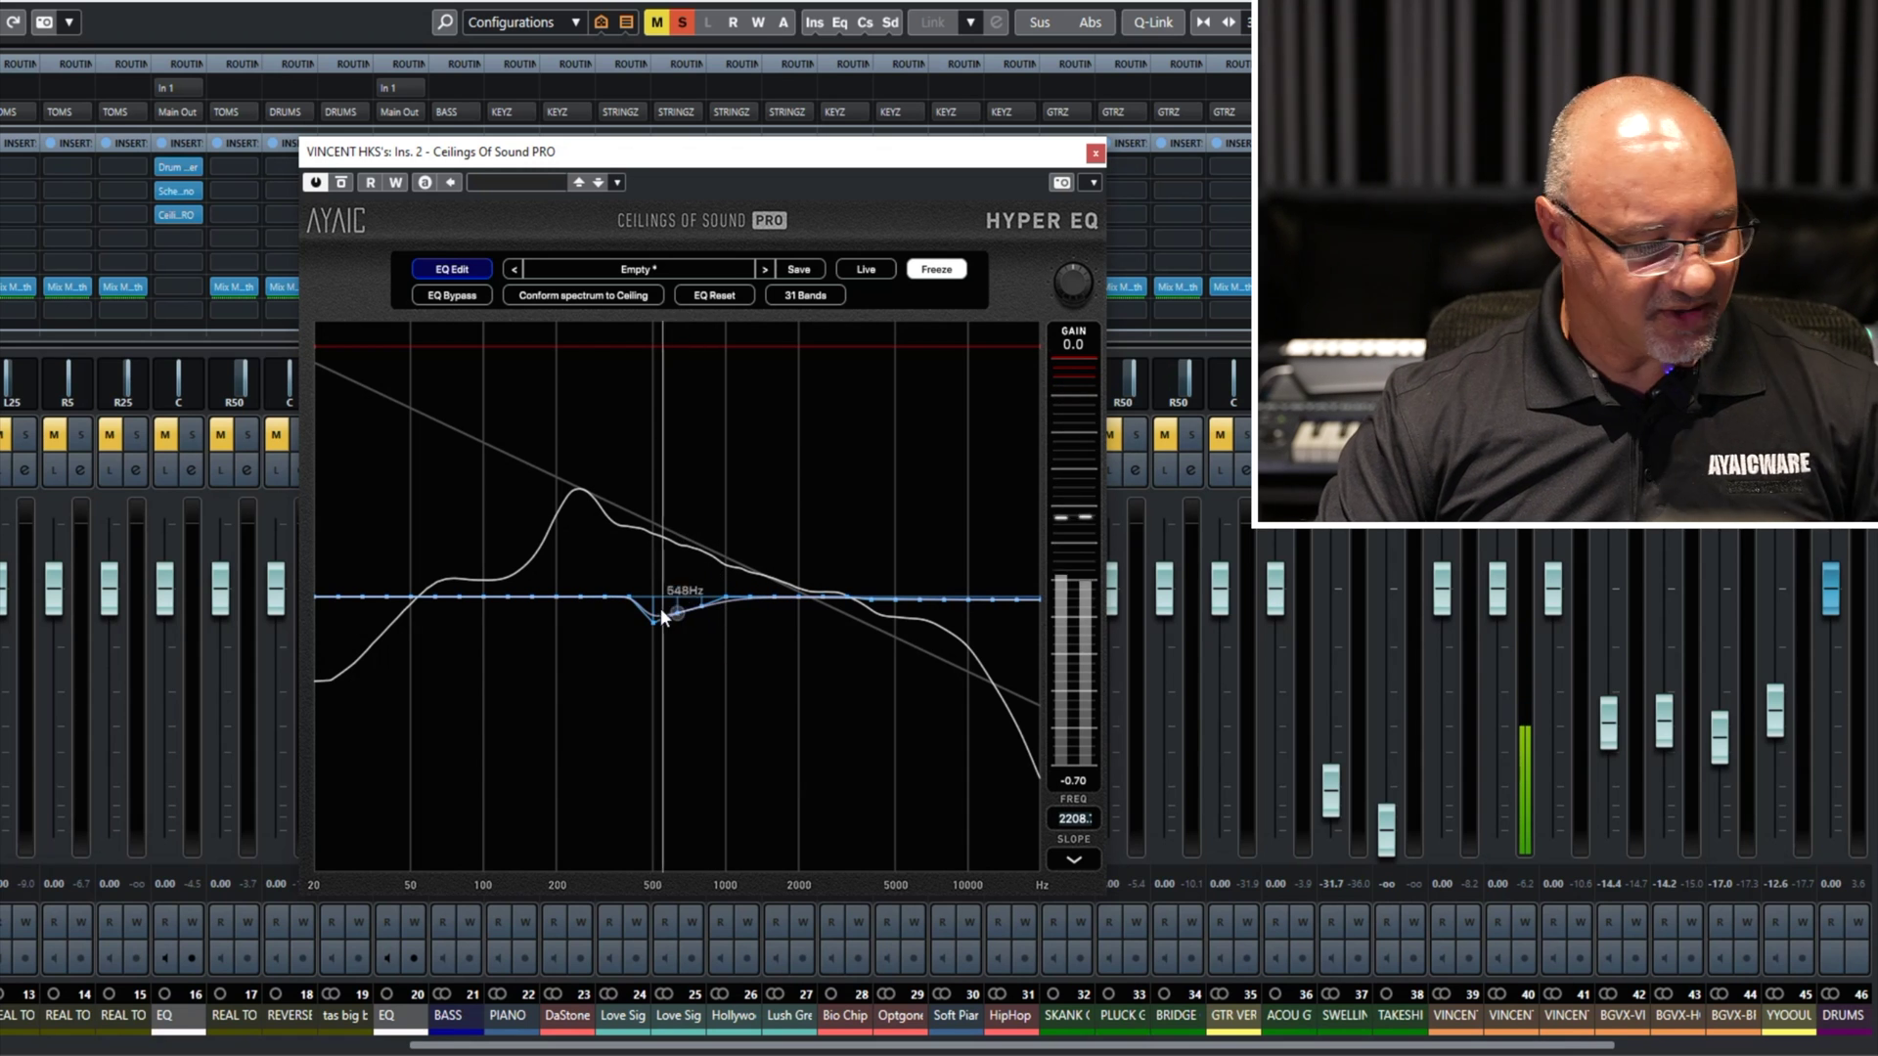
pyautogui.moveTo(675, 614)
pyautogui.mouseDown()
pyautogui.moveTo(656, 631)
pyautogui.moveTo(654, 602)
pyautogui.moveTo(681, 621)
pyautogui.moveTo(677, 604)
pyautogui.mouseUp()
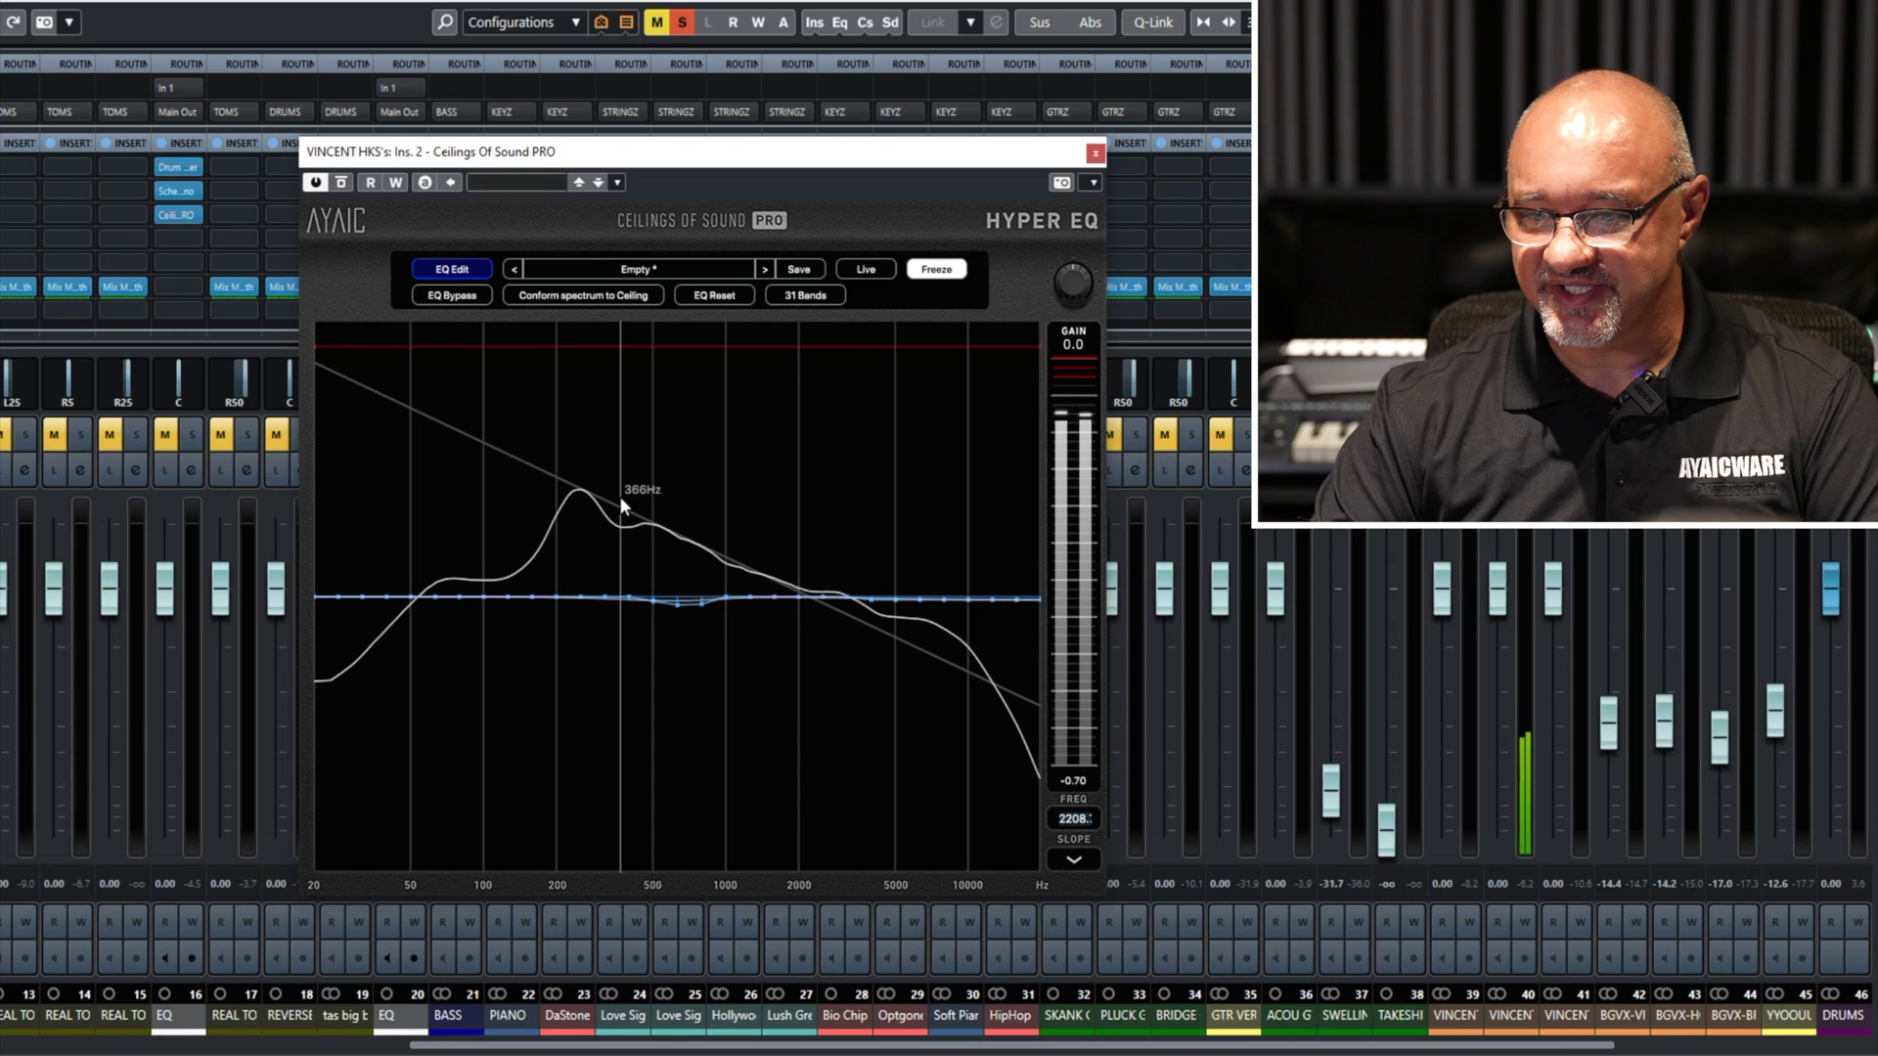
# Set the slope guide to a rising 18 dB/Oct line and anchor it at 59.5 Hz.
pyautogui.click(1071, 859)
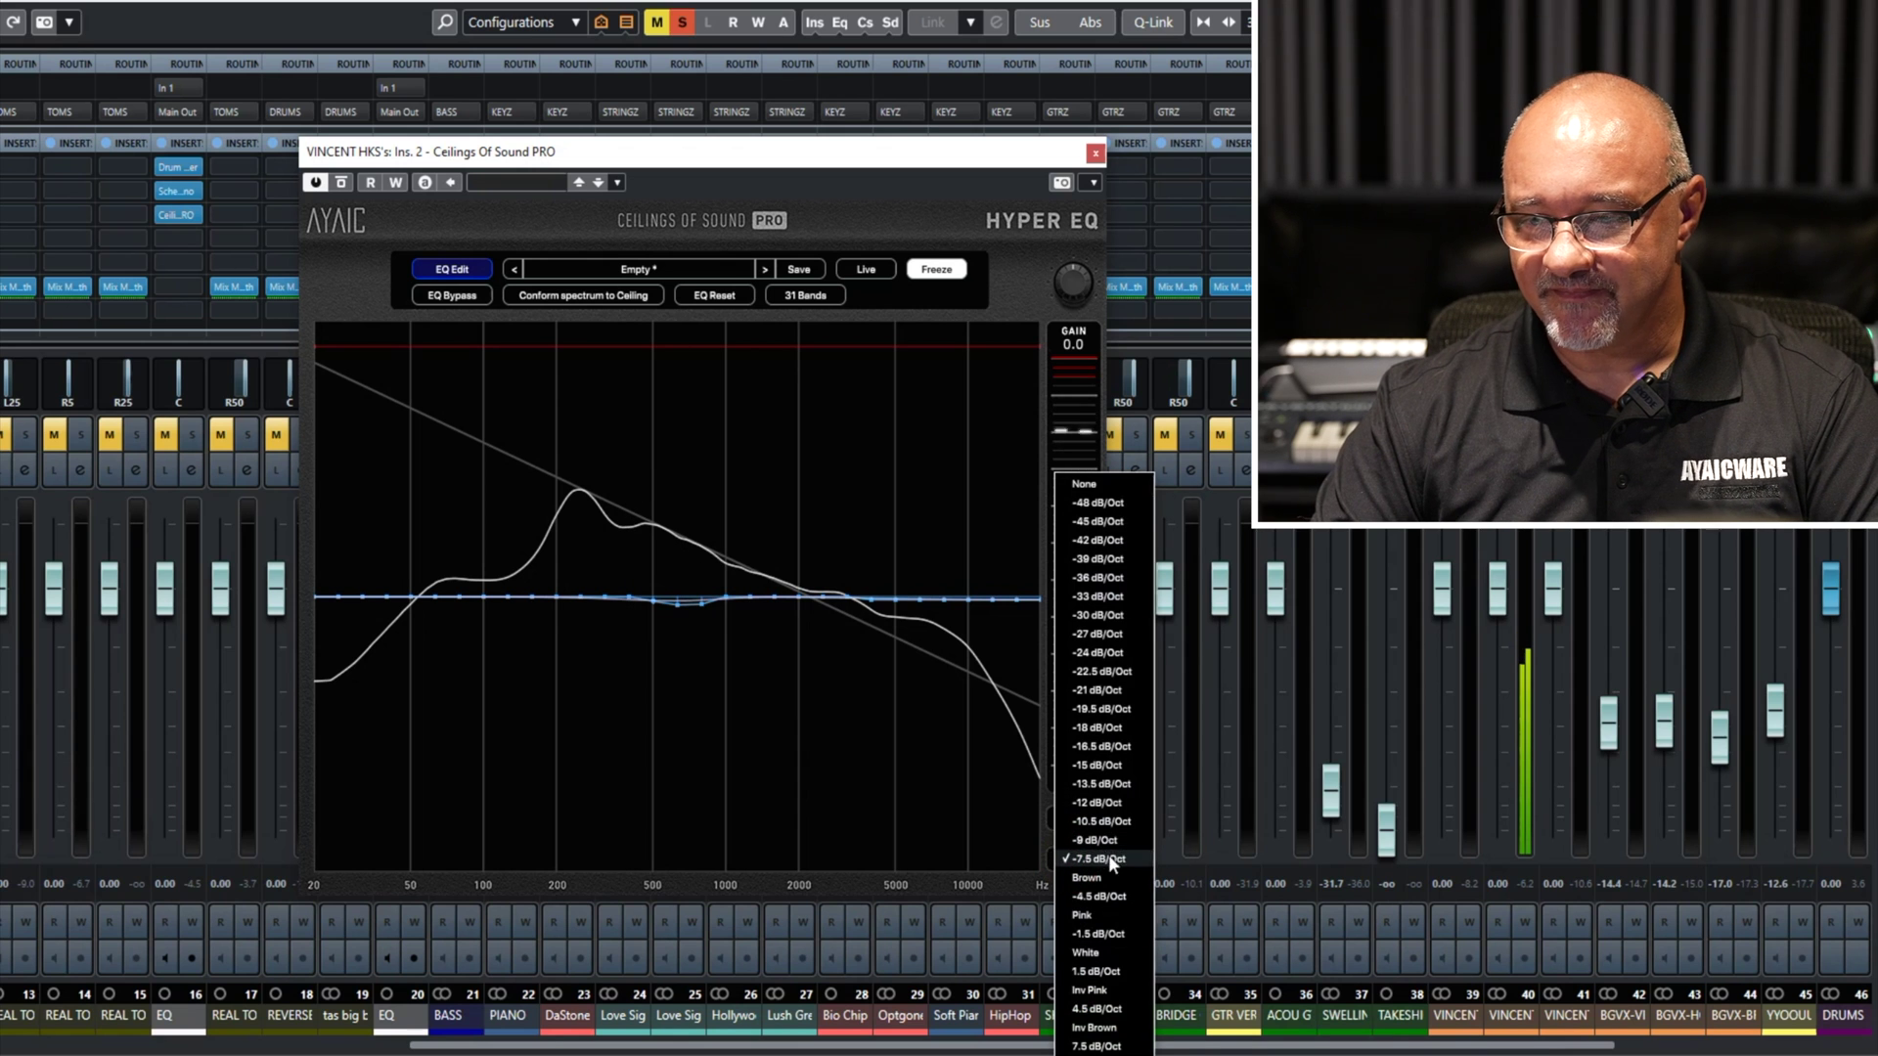
pyautogui.scroll(-3, 1113, 882)
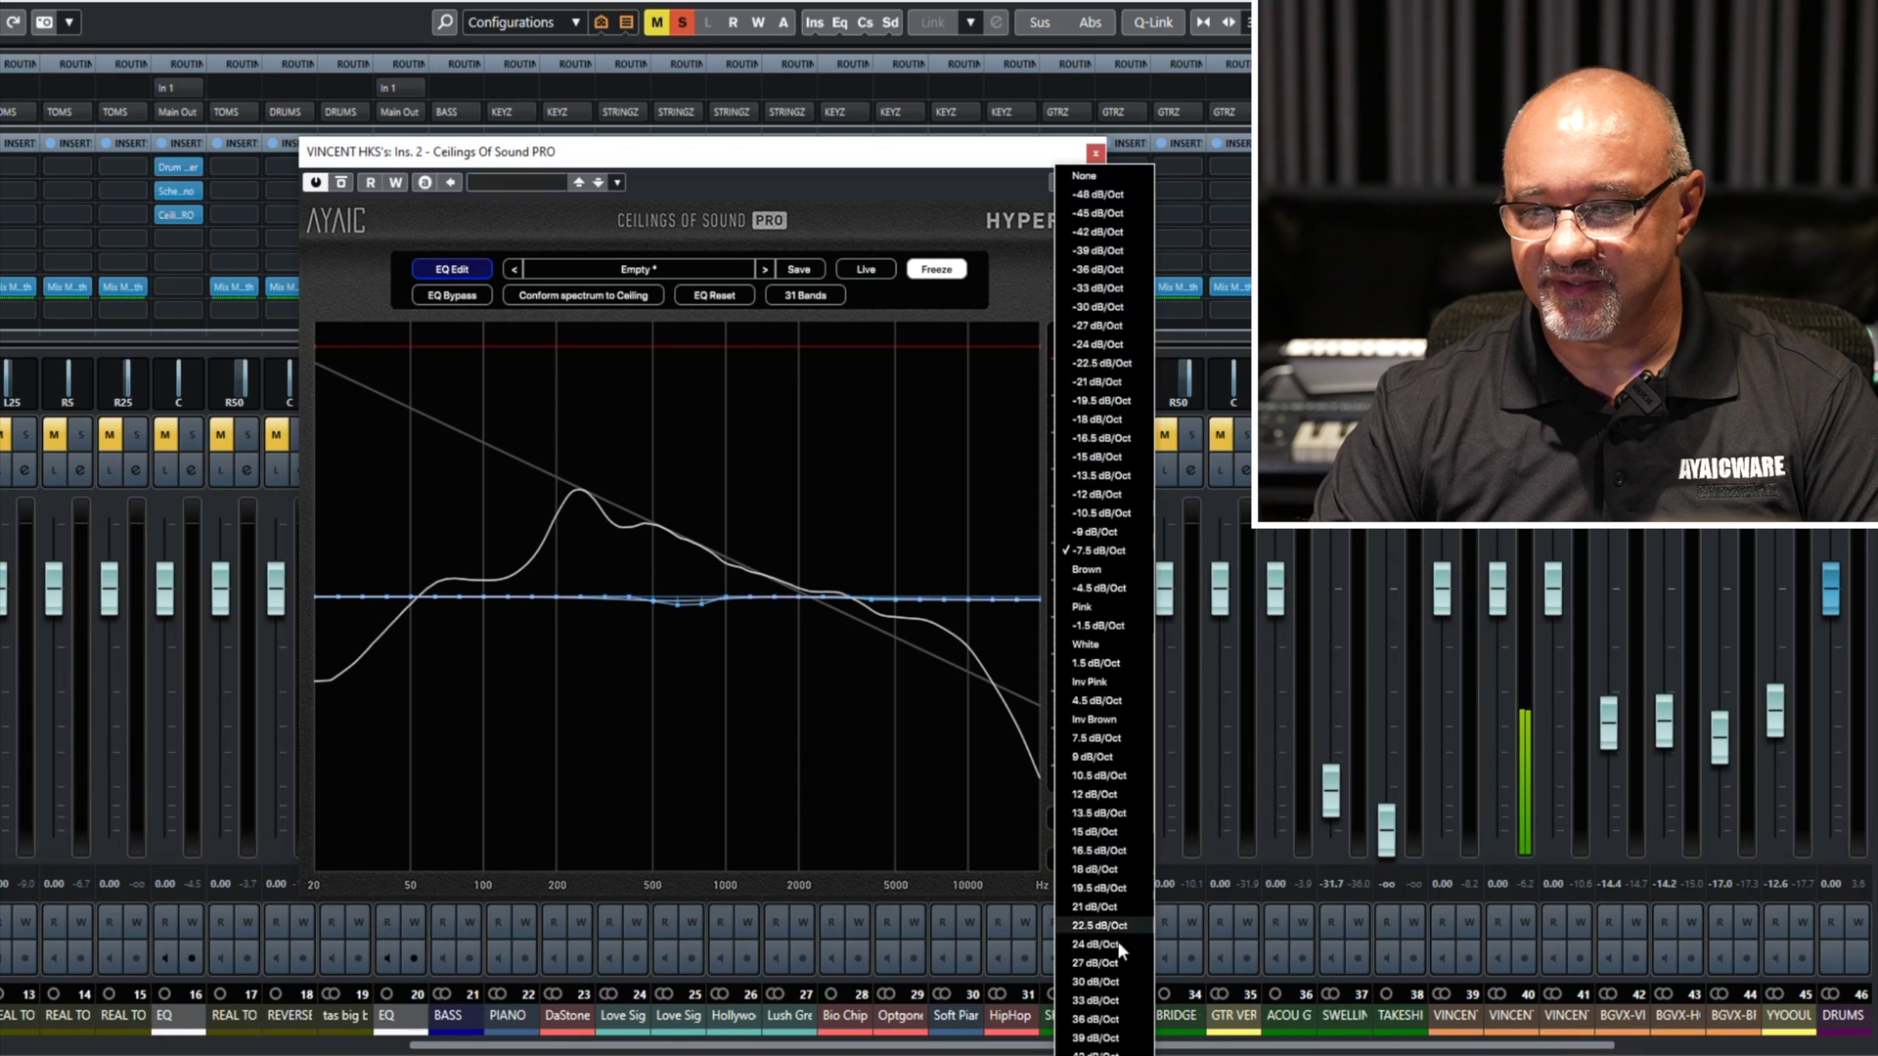
pyautogui.click(1094, 869)
pyautogui.moveTo(1057, 827); pyautogui.dragTo(1052, 992)
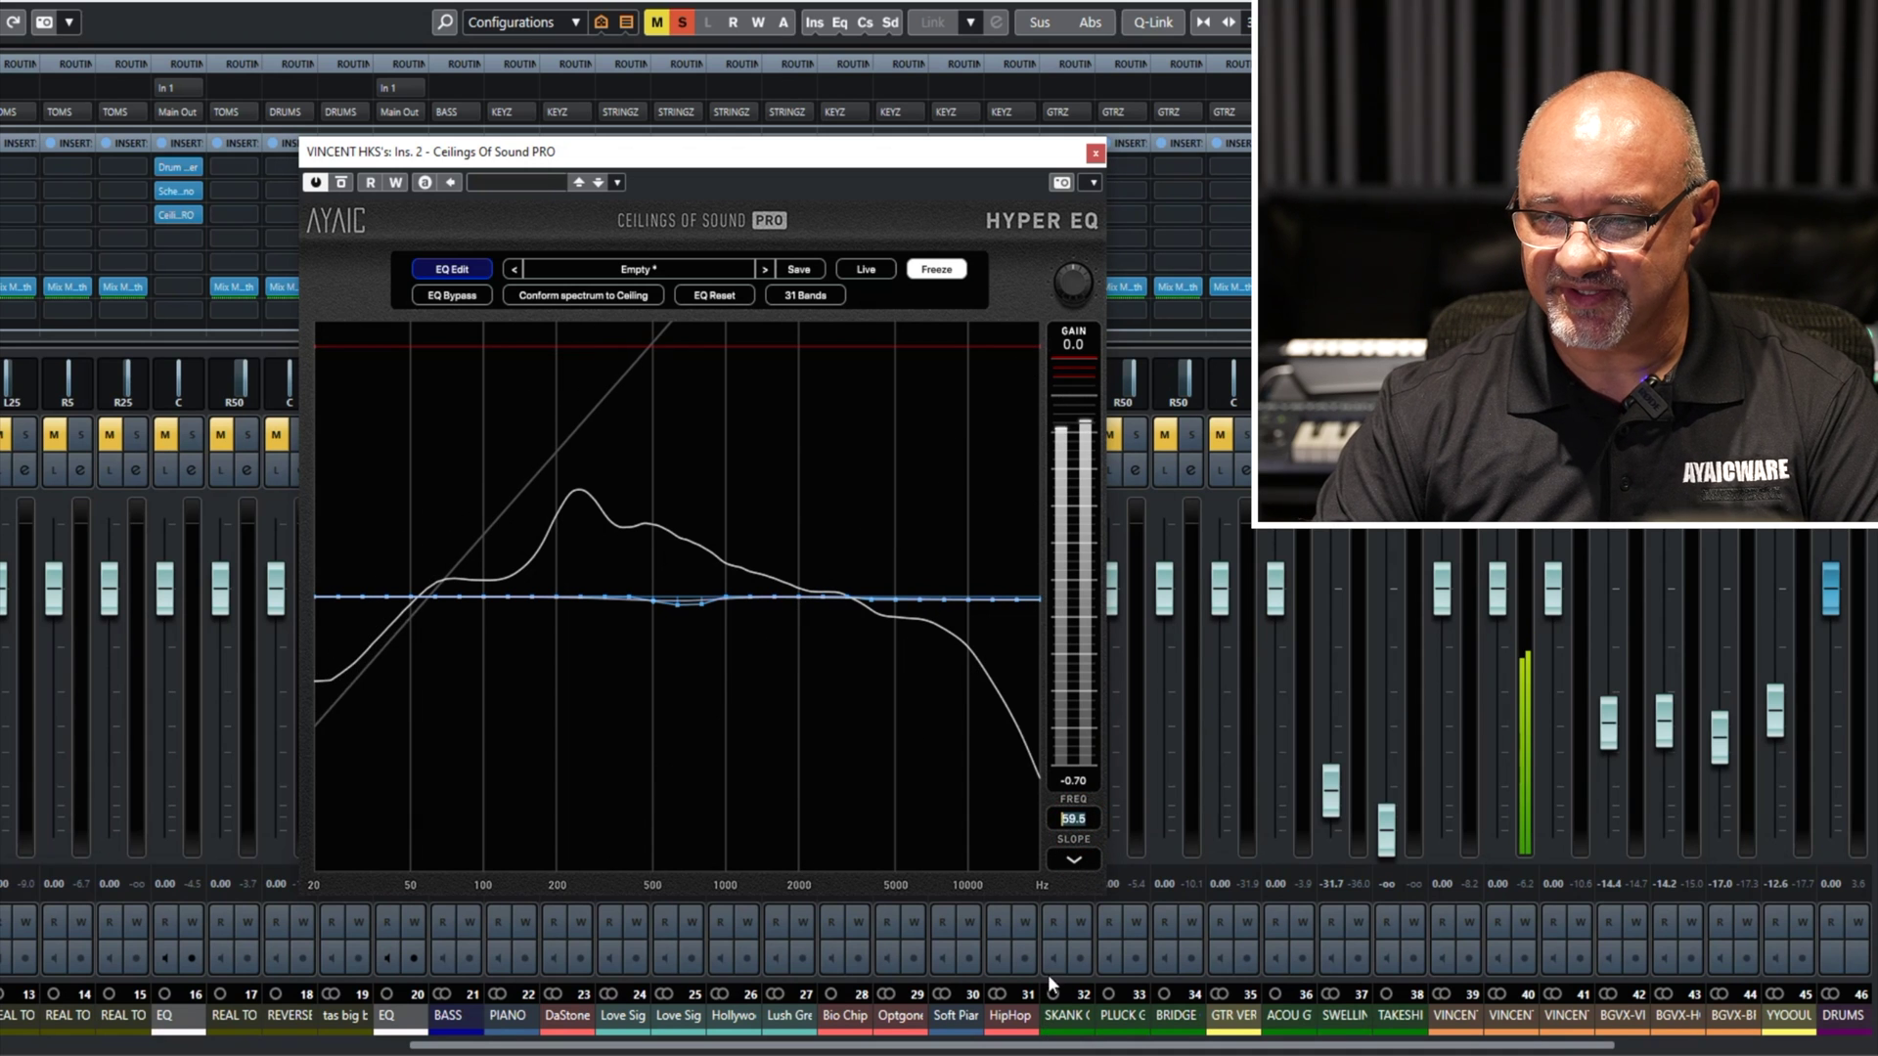
# Try gentler rising slope guides, starting with 15 dB/Oct, settle on 9 dB/Oct, and anchor the guide at 40.8 Hz.
pyautogui.click(1064, 859)
pyautogui.click(1090, 824)
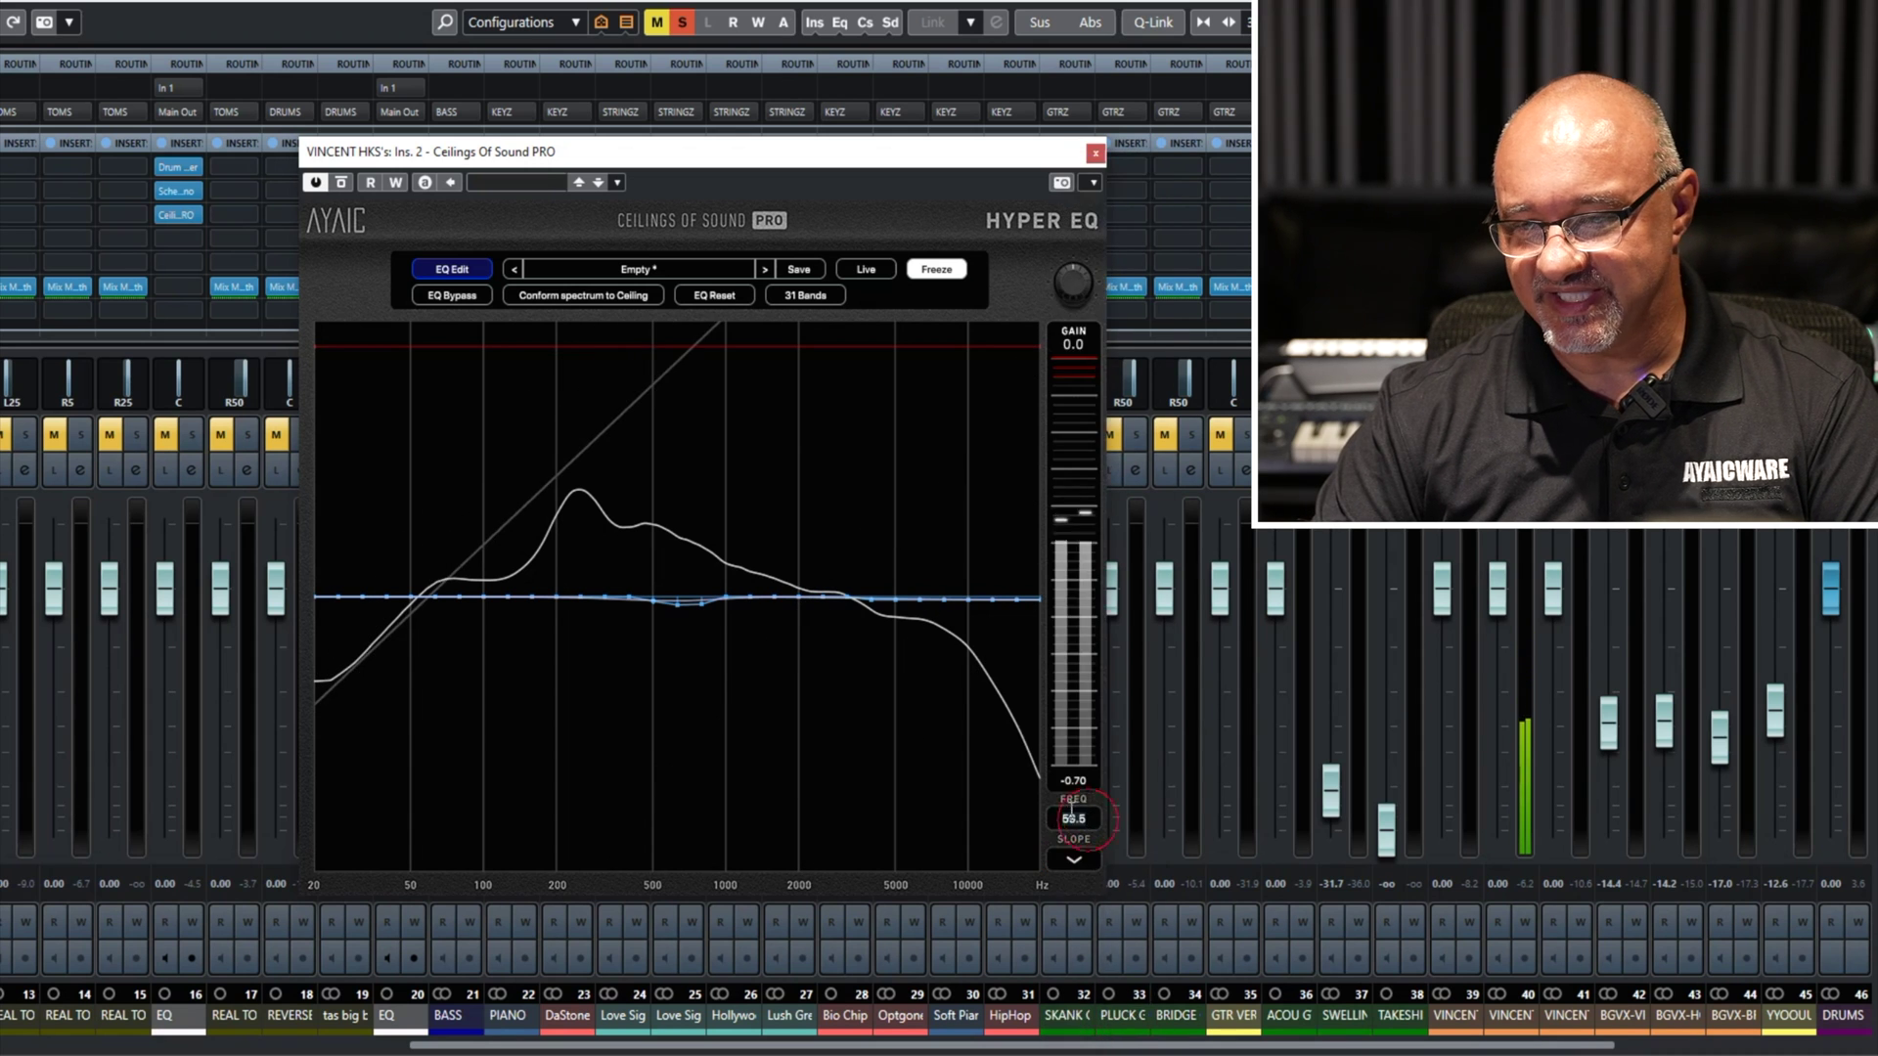
pyautogui.click(1064, 853)
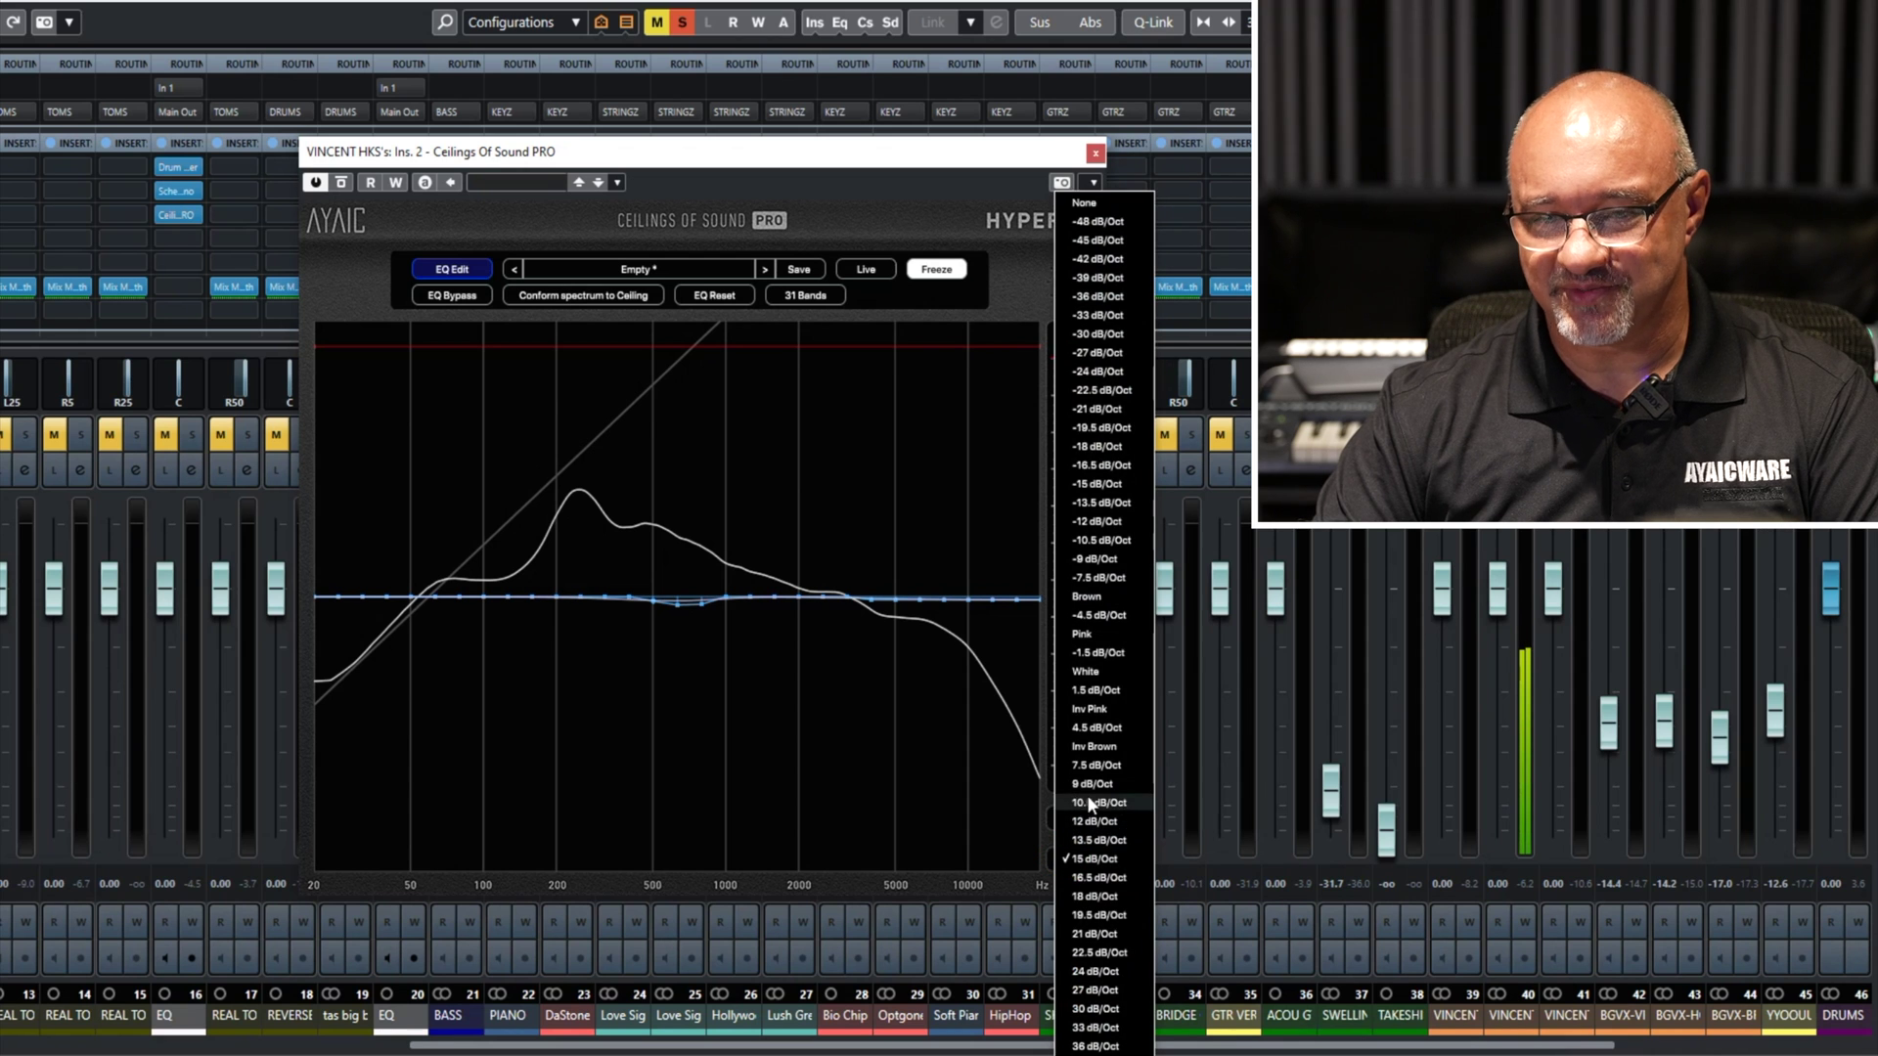
pyautogui.click(1088, 795)
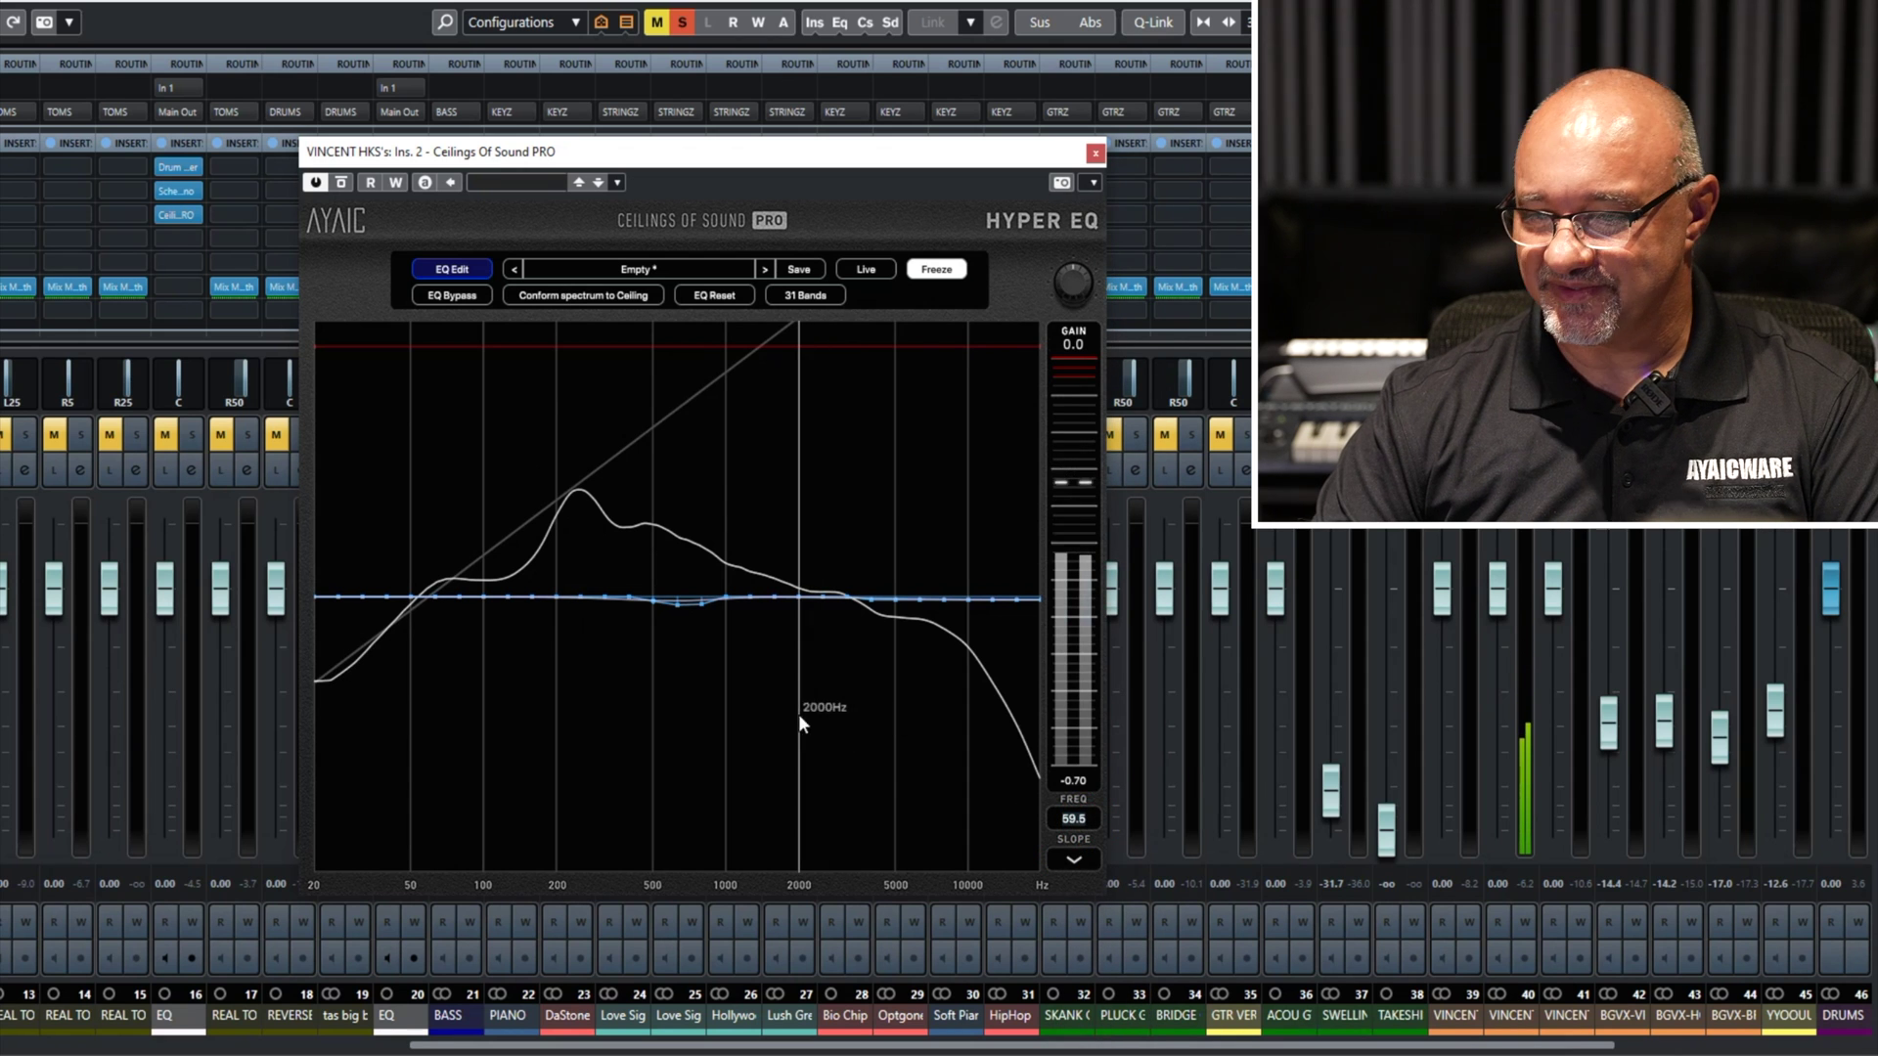
pyautogui.click(1061, 855)
pyautogui.click(1096, 840)
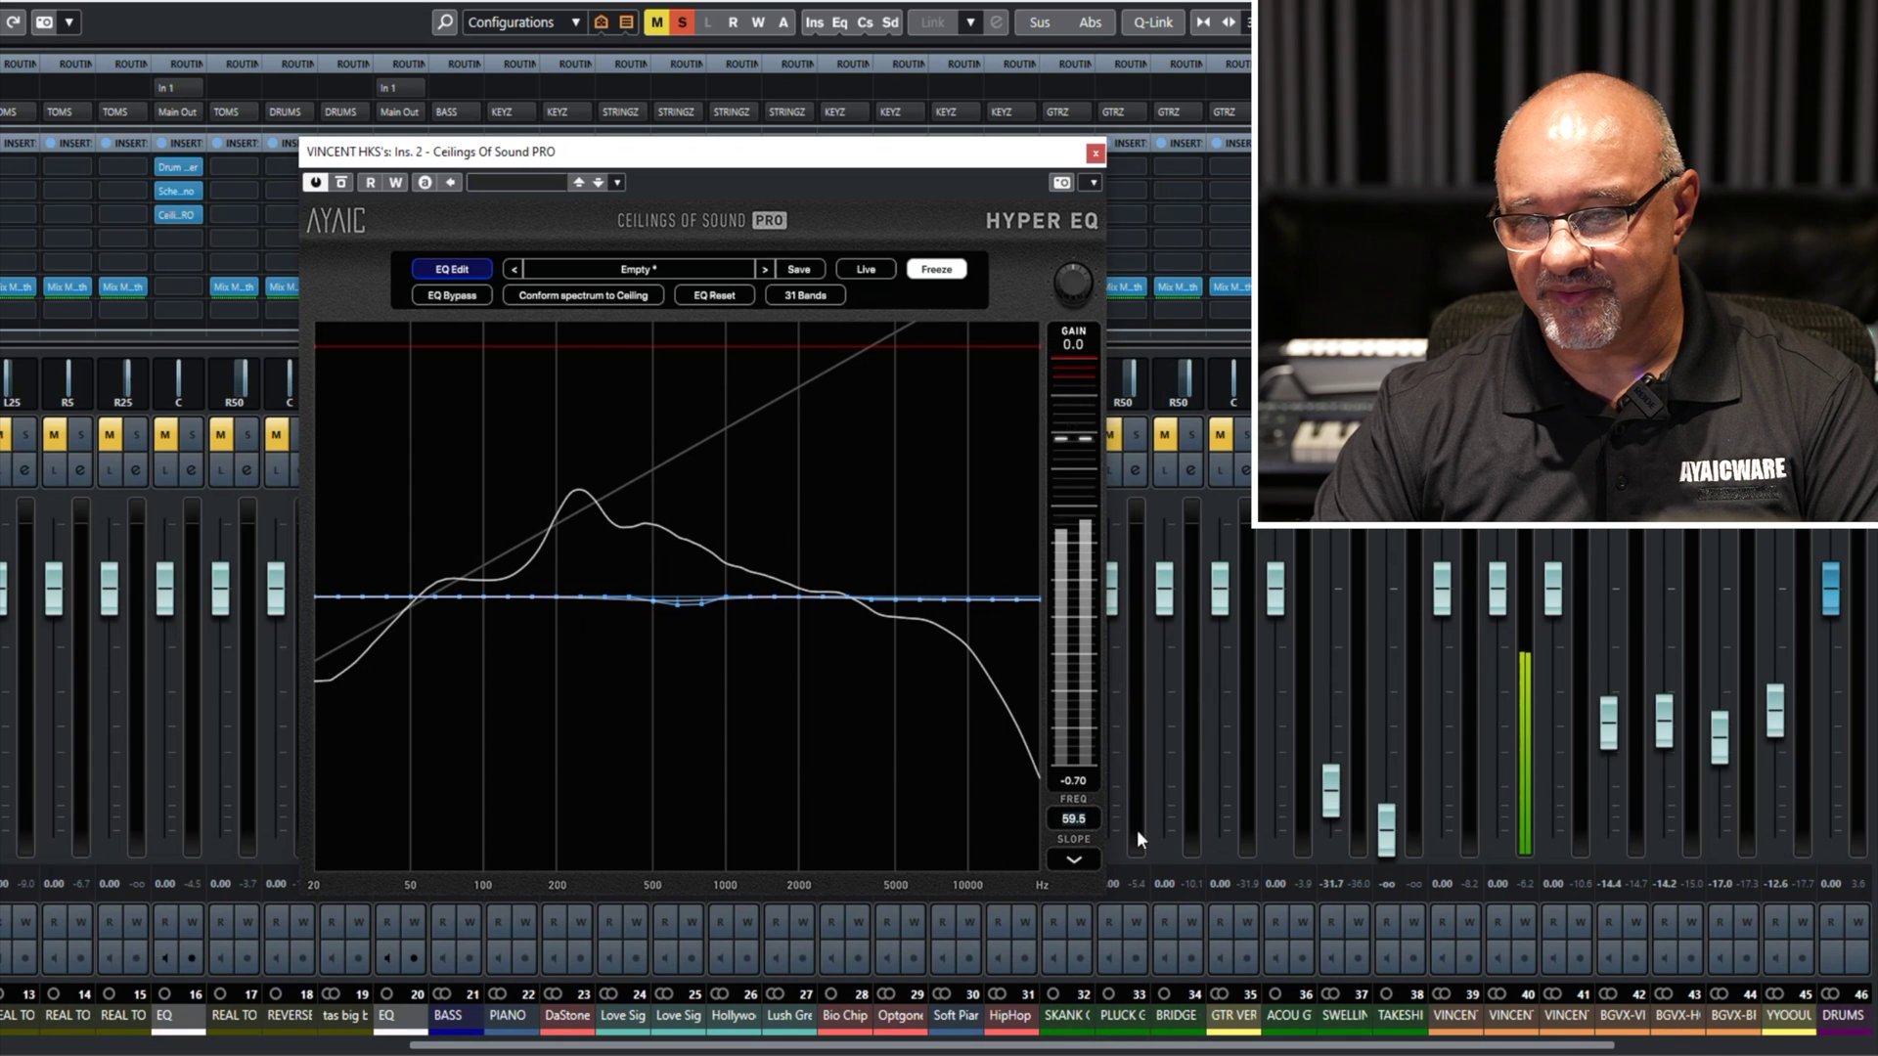
pyautogui.moveTo(1073, 819); pyautogui.dragTo(1075, 858)
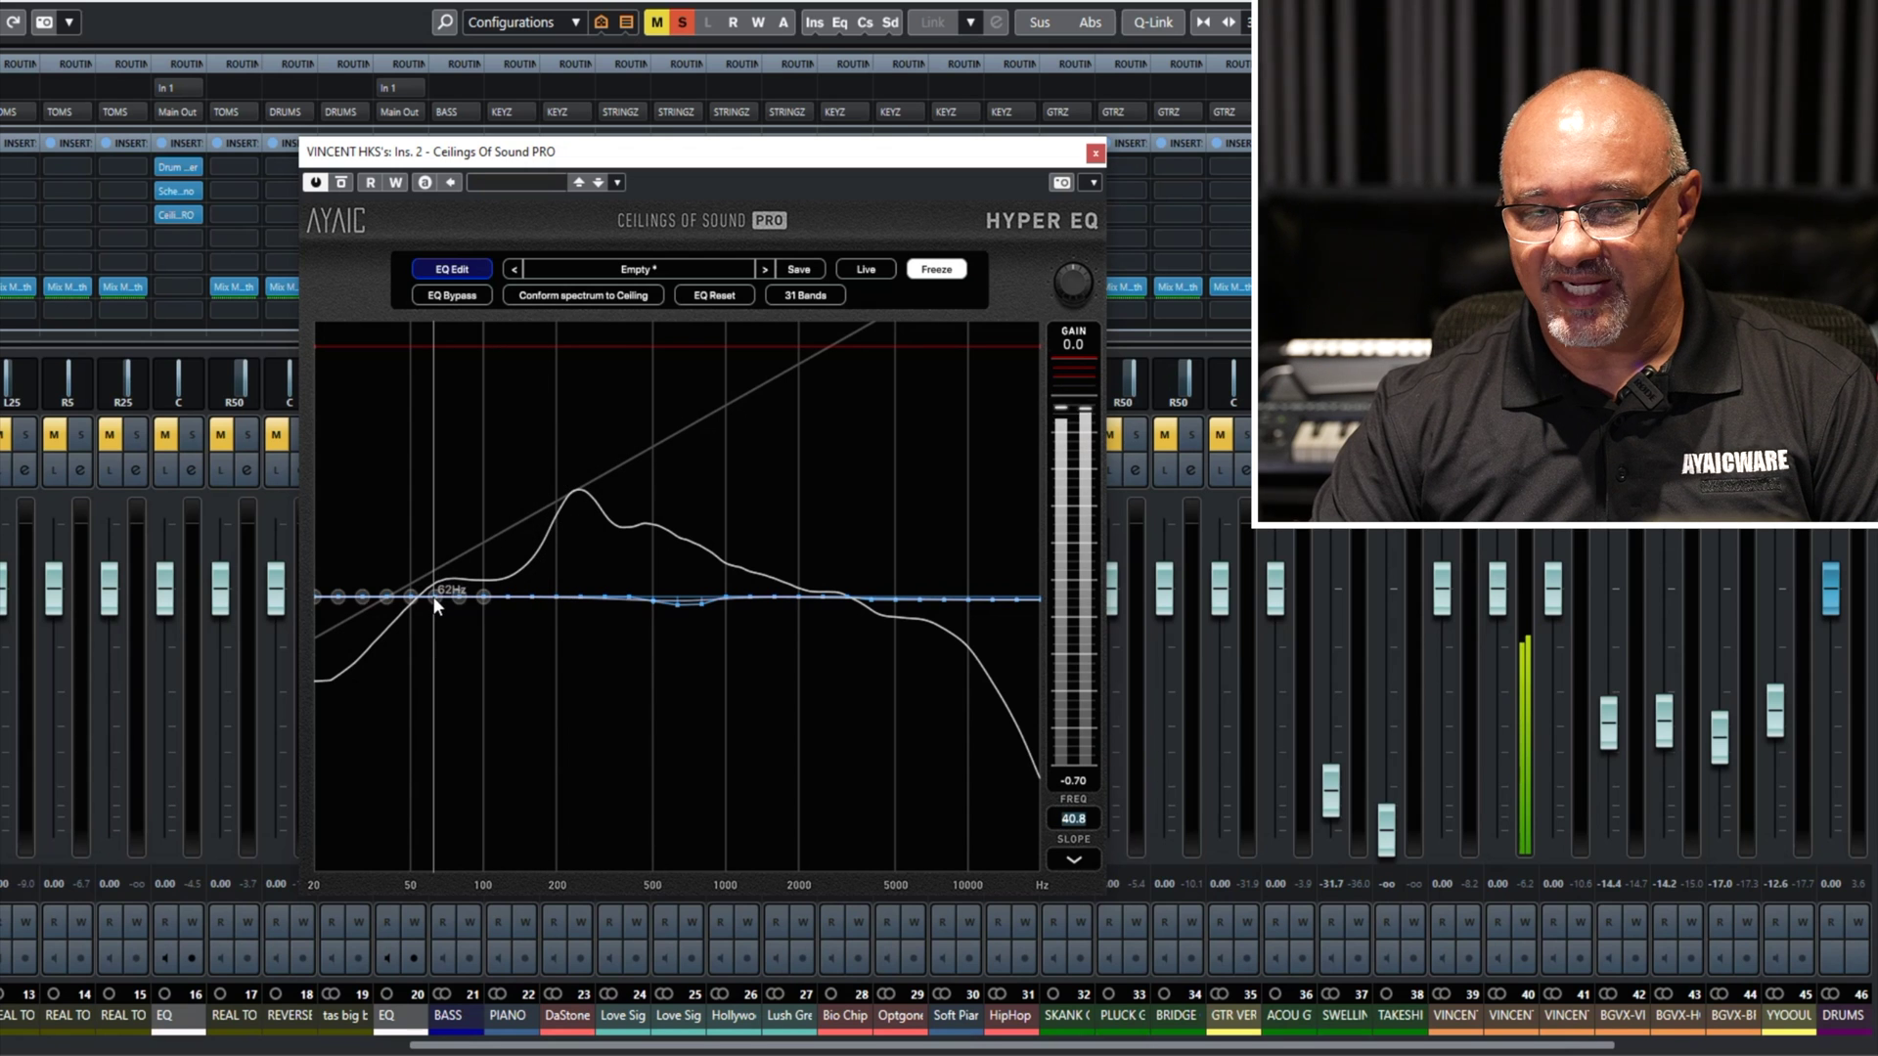
# Raise the EQ bands from 20 to 100 Hz slightly as a group and taper the boost across the bands just above 100 Hz.
pyautogui.moveTo(432, 595); pyautogui.dragTo(427, 579)
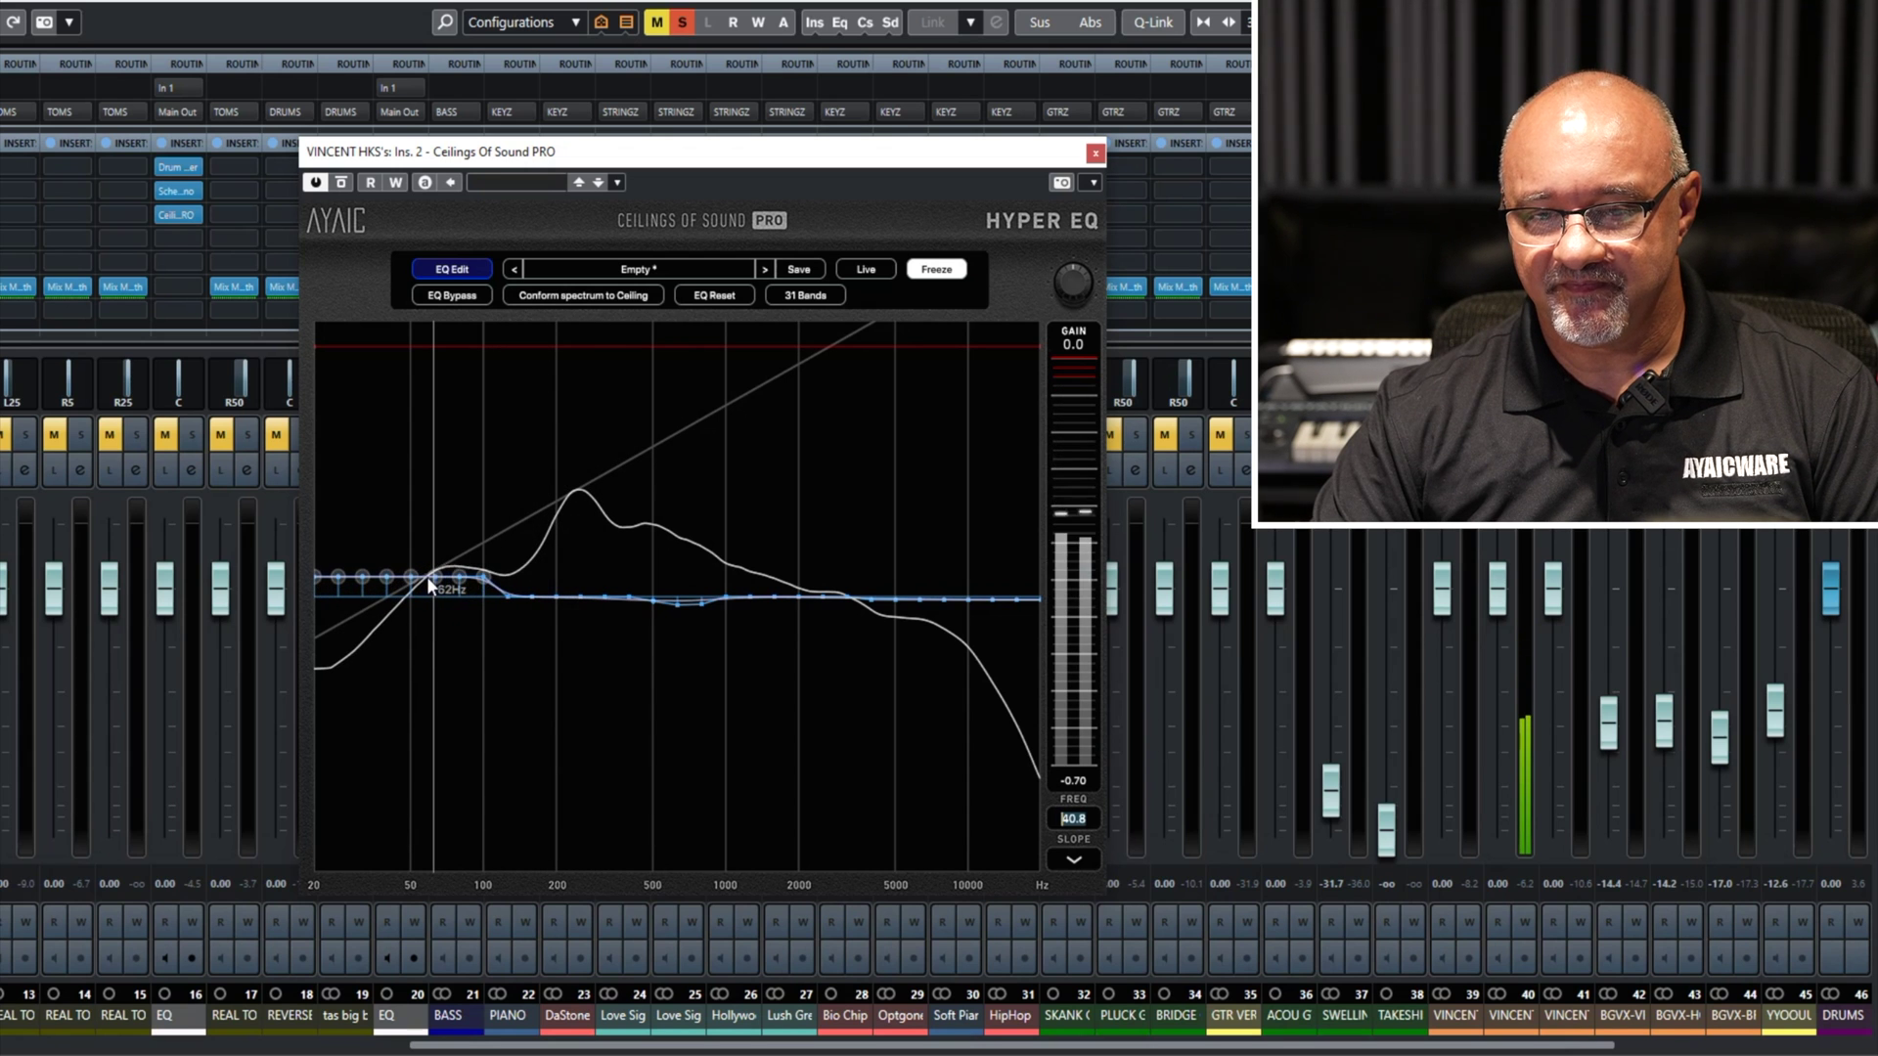
pyautogui.click(502, 591)
pyautogui.moveTo(501, 591); pyautogui.dragTo(530, 587)
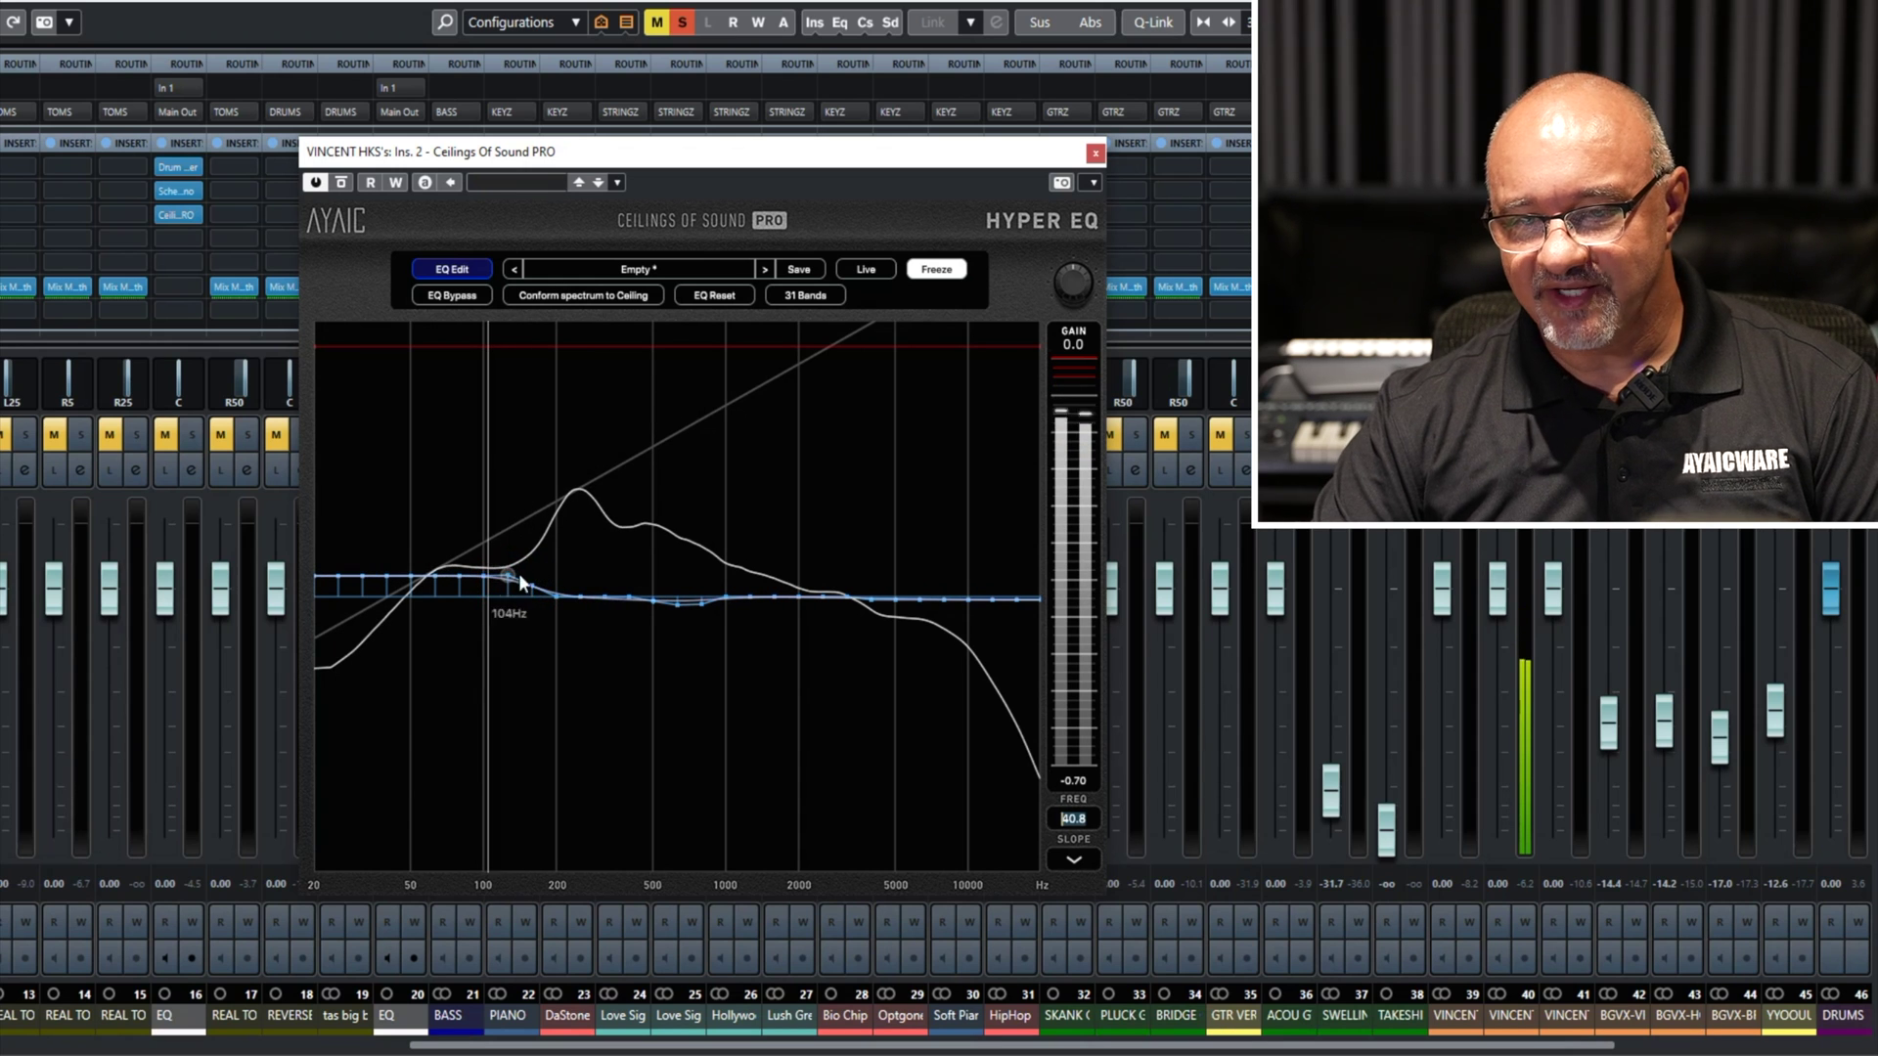
# Boost the lowest EQ bands around 20 to 25 Hz to lift the spectrum's low end toward the slope guide.
pyautogui.click(462, 268)
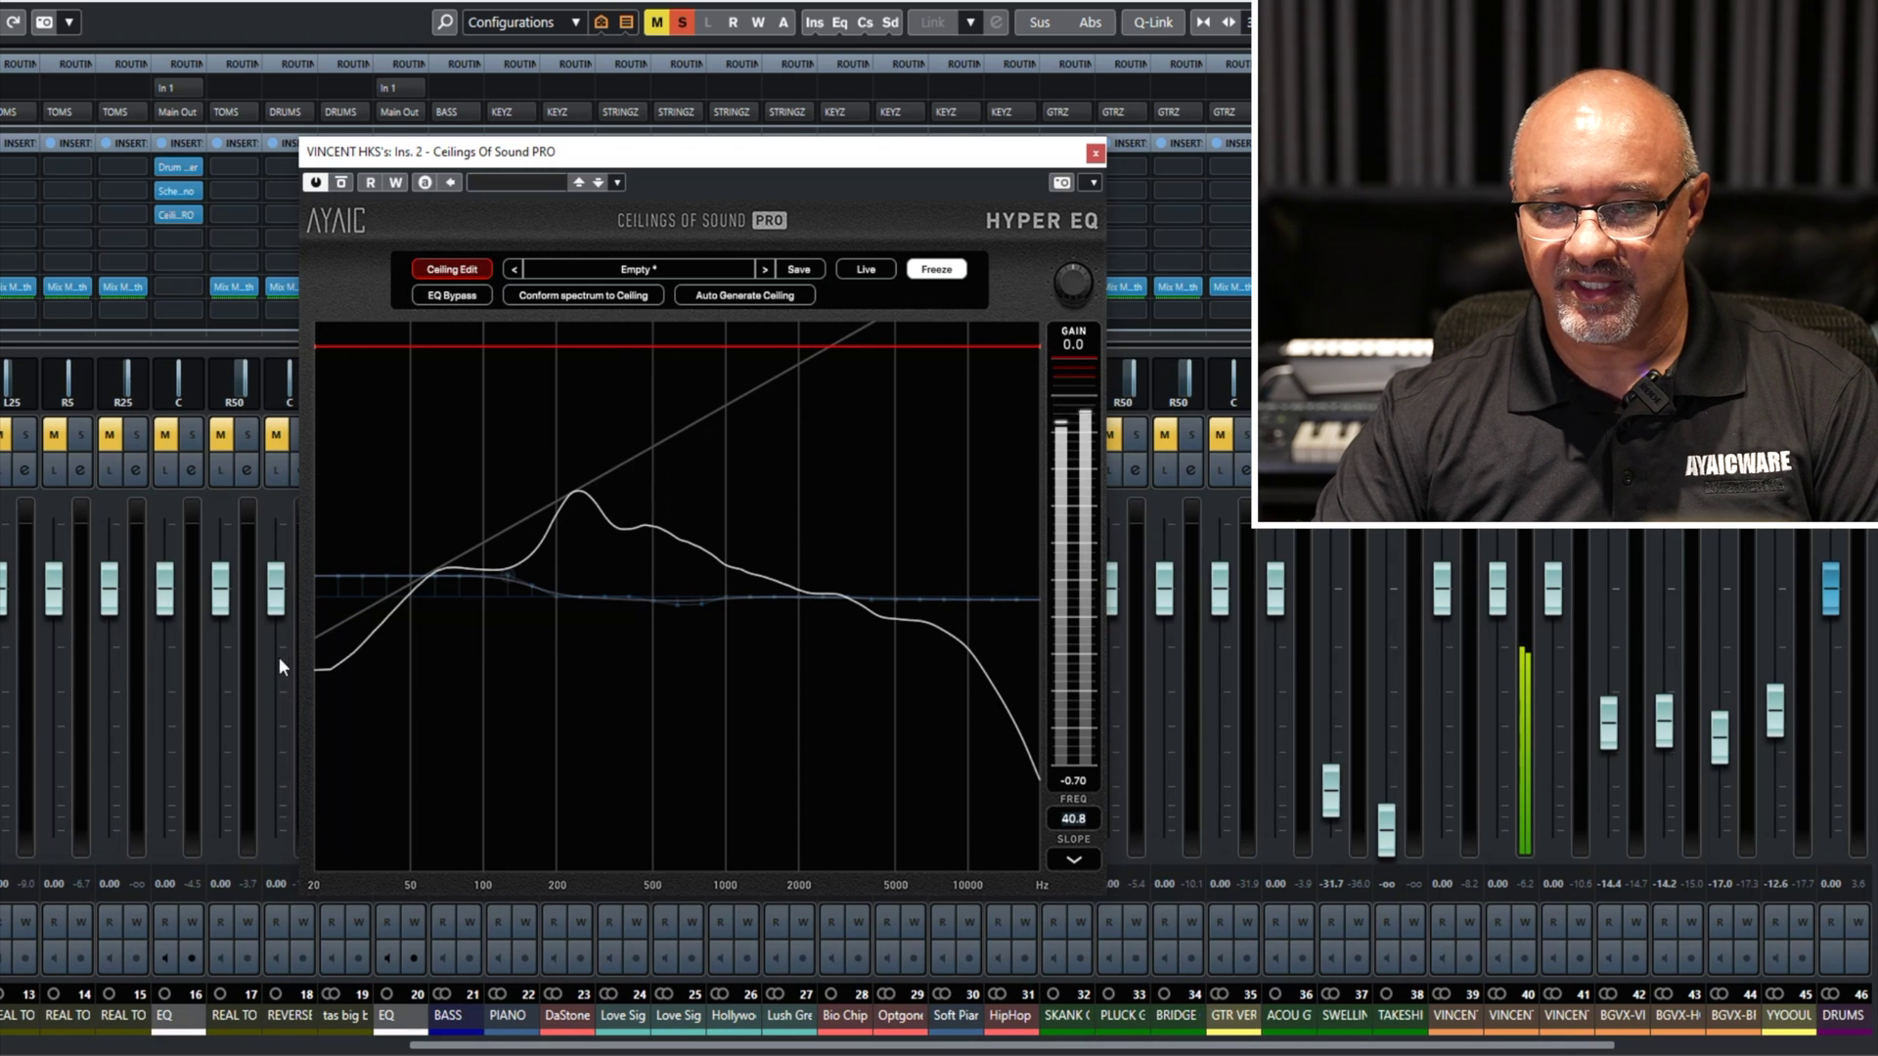
pyautogui.click(451, 269)
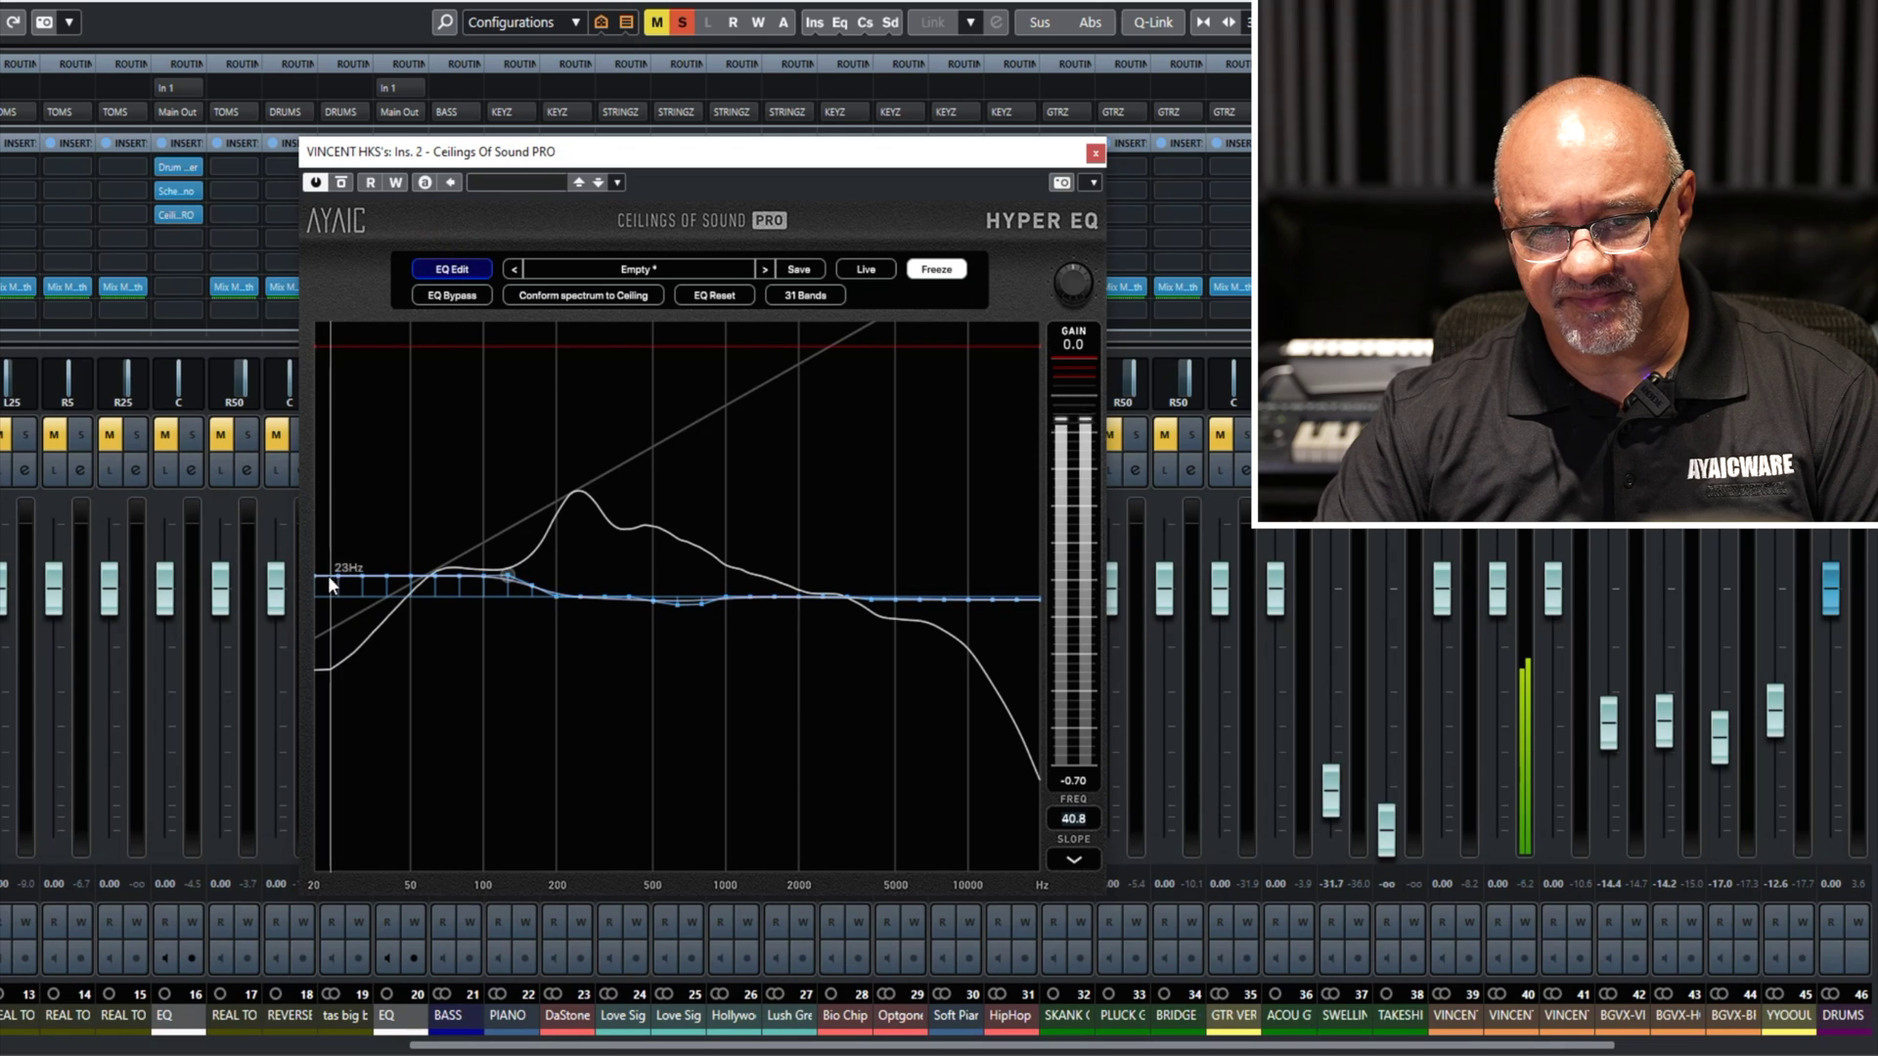
pyautogui.moveTo(315, 575); pyautogui.dragTo(305, 519)
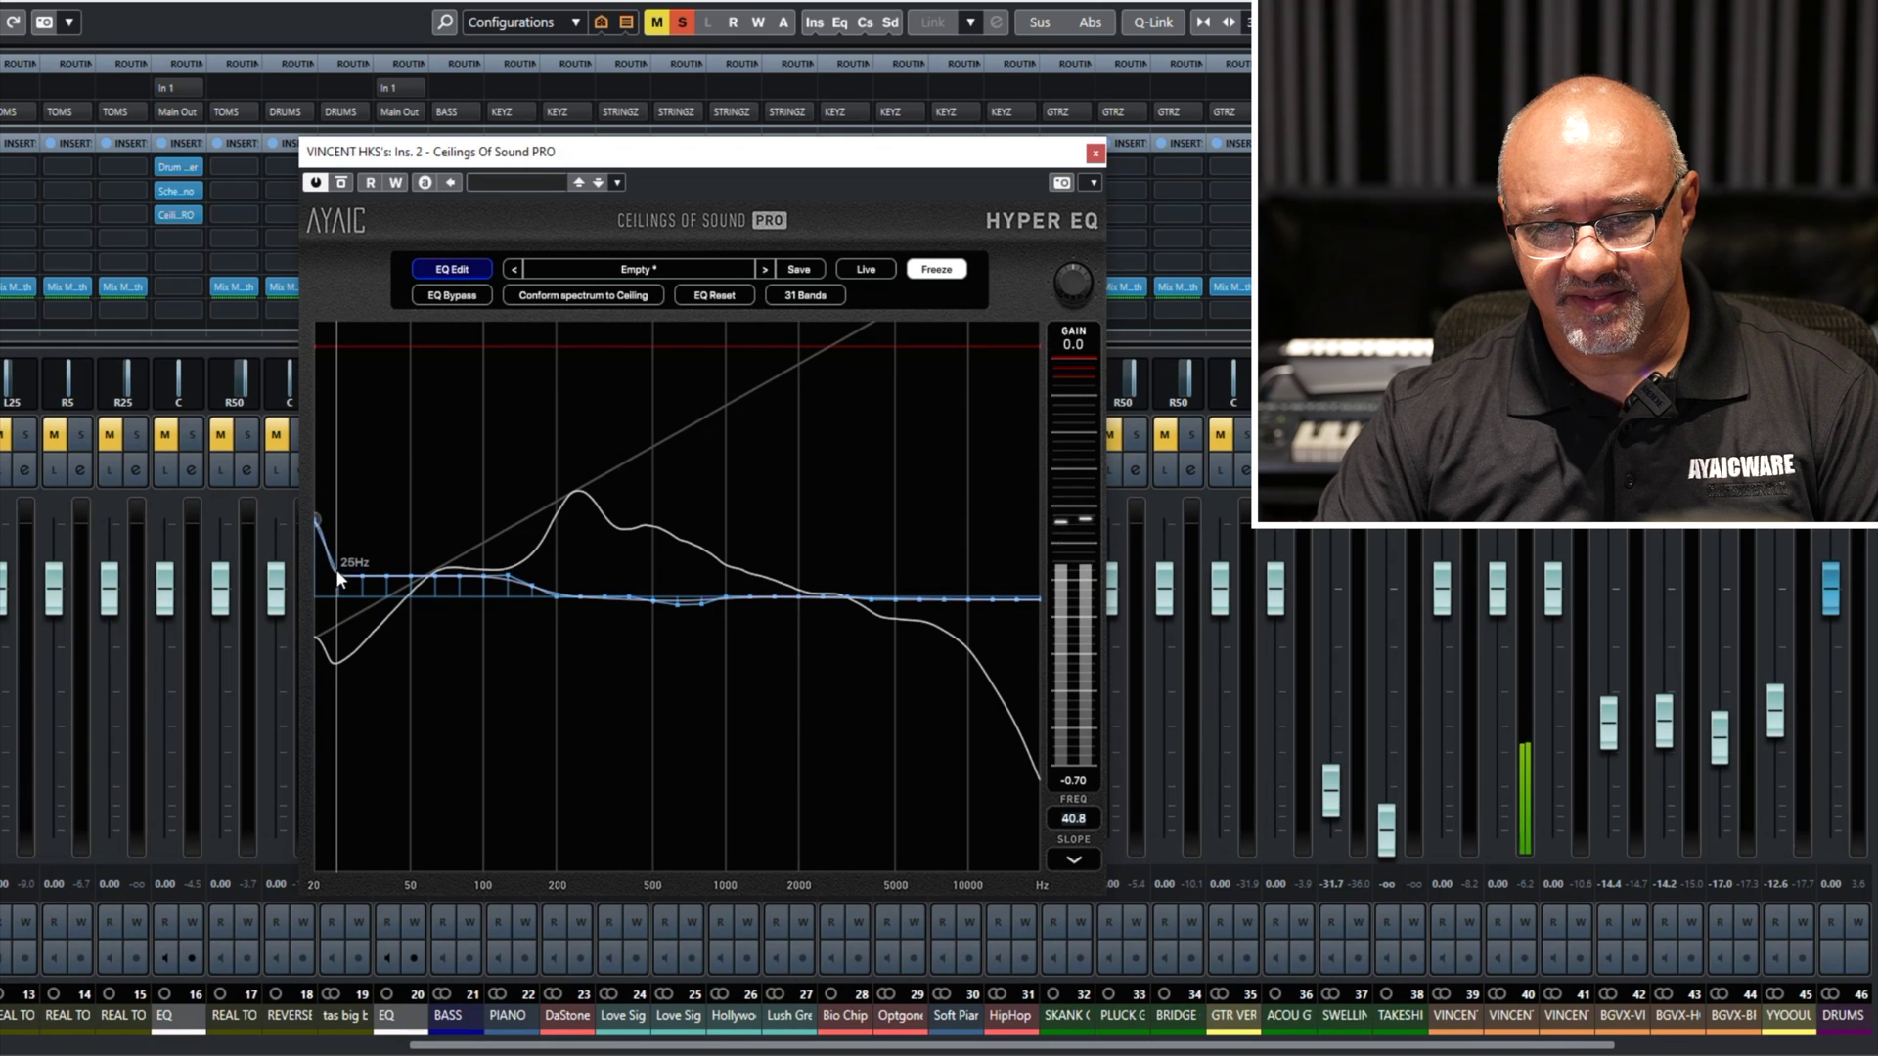
pyautogui.moveTo(336, 573)
pyautogui.mouseDown()
pyautogui.moveTo(336, 542)
pyautogui.moveTo(362, 565)
pyautogui.moveTo(338, 536)
pyautogui.mouseUp()
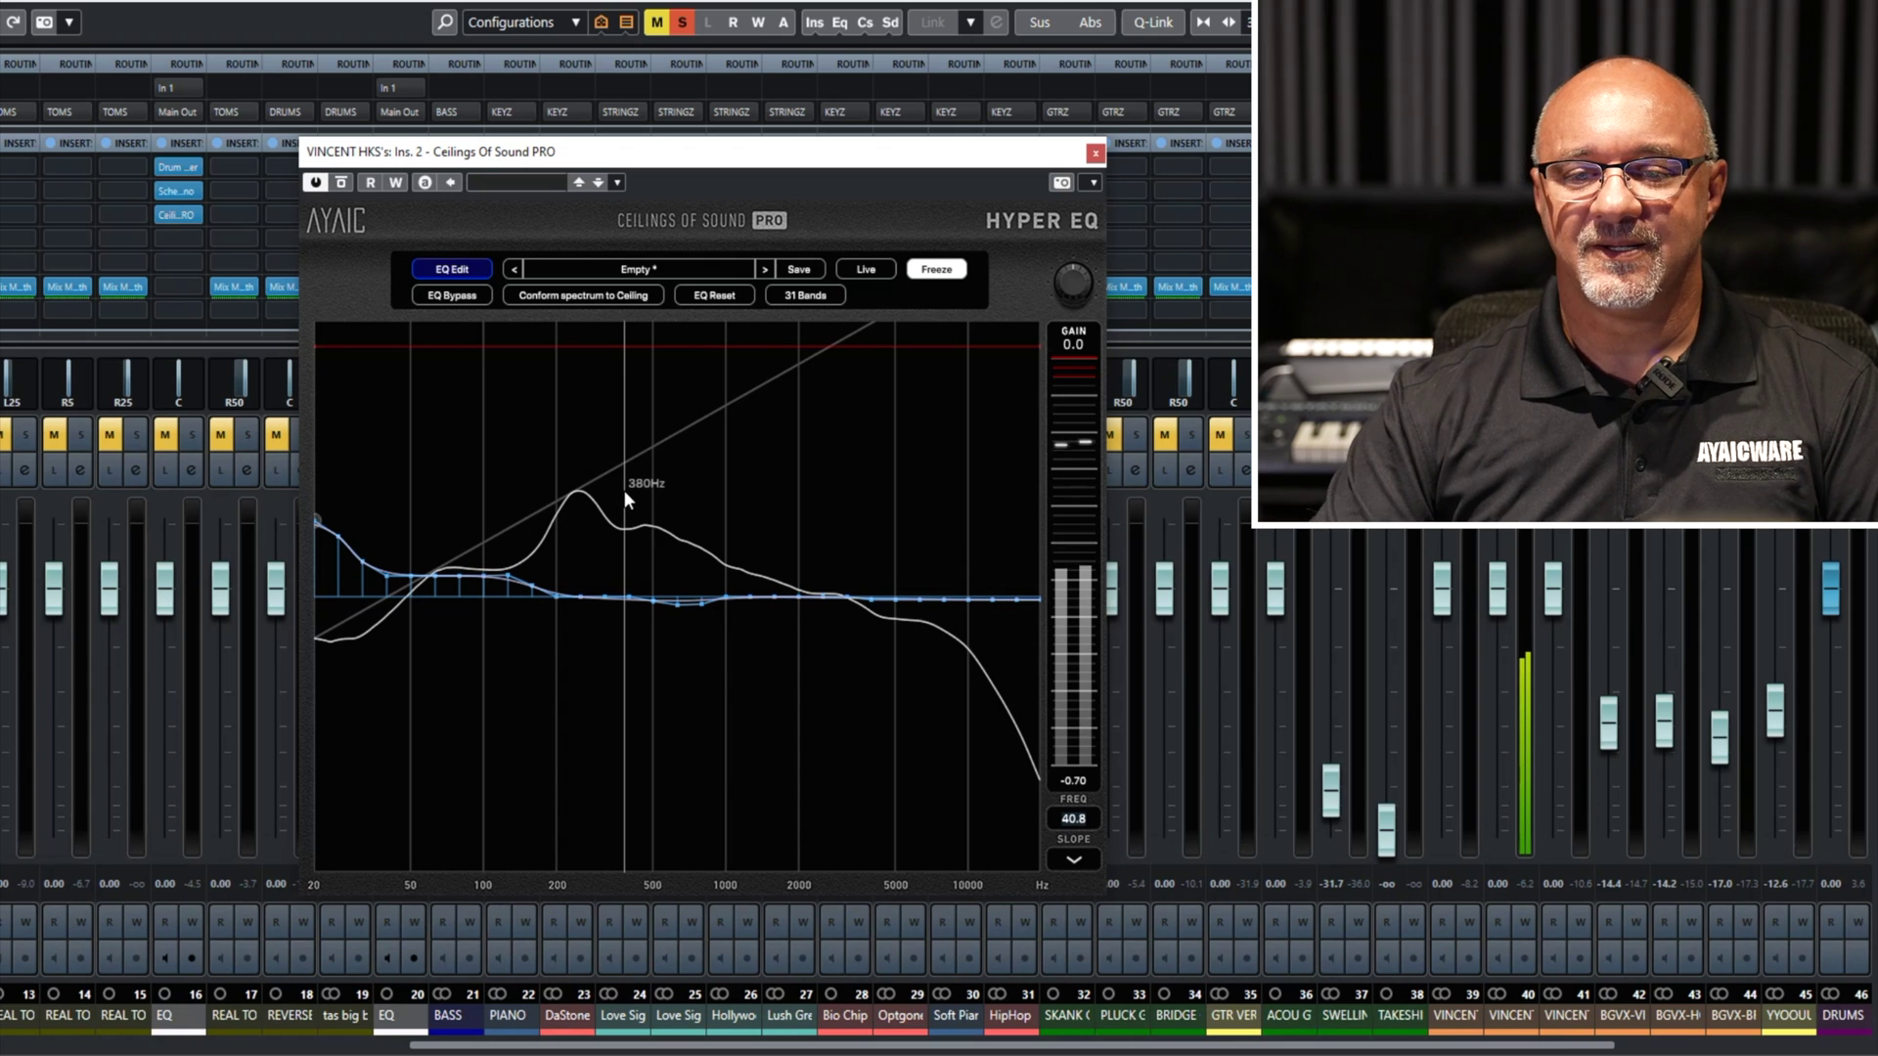
# Switch to ceiling editing, load the empty preset, and auto-generate a ceiling from the vocal's frozen spectrum.
pyautogui.click(455, 271)
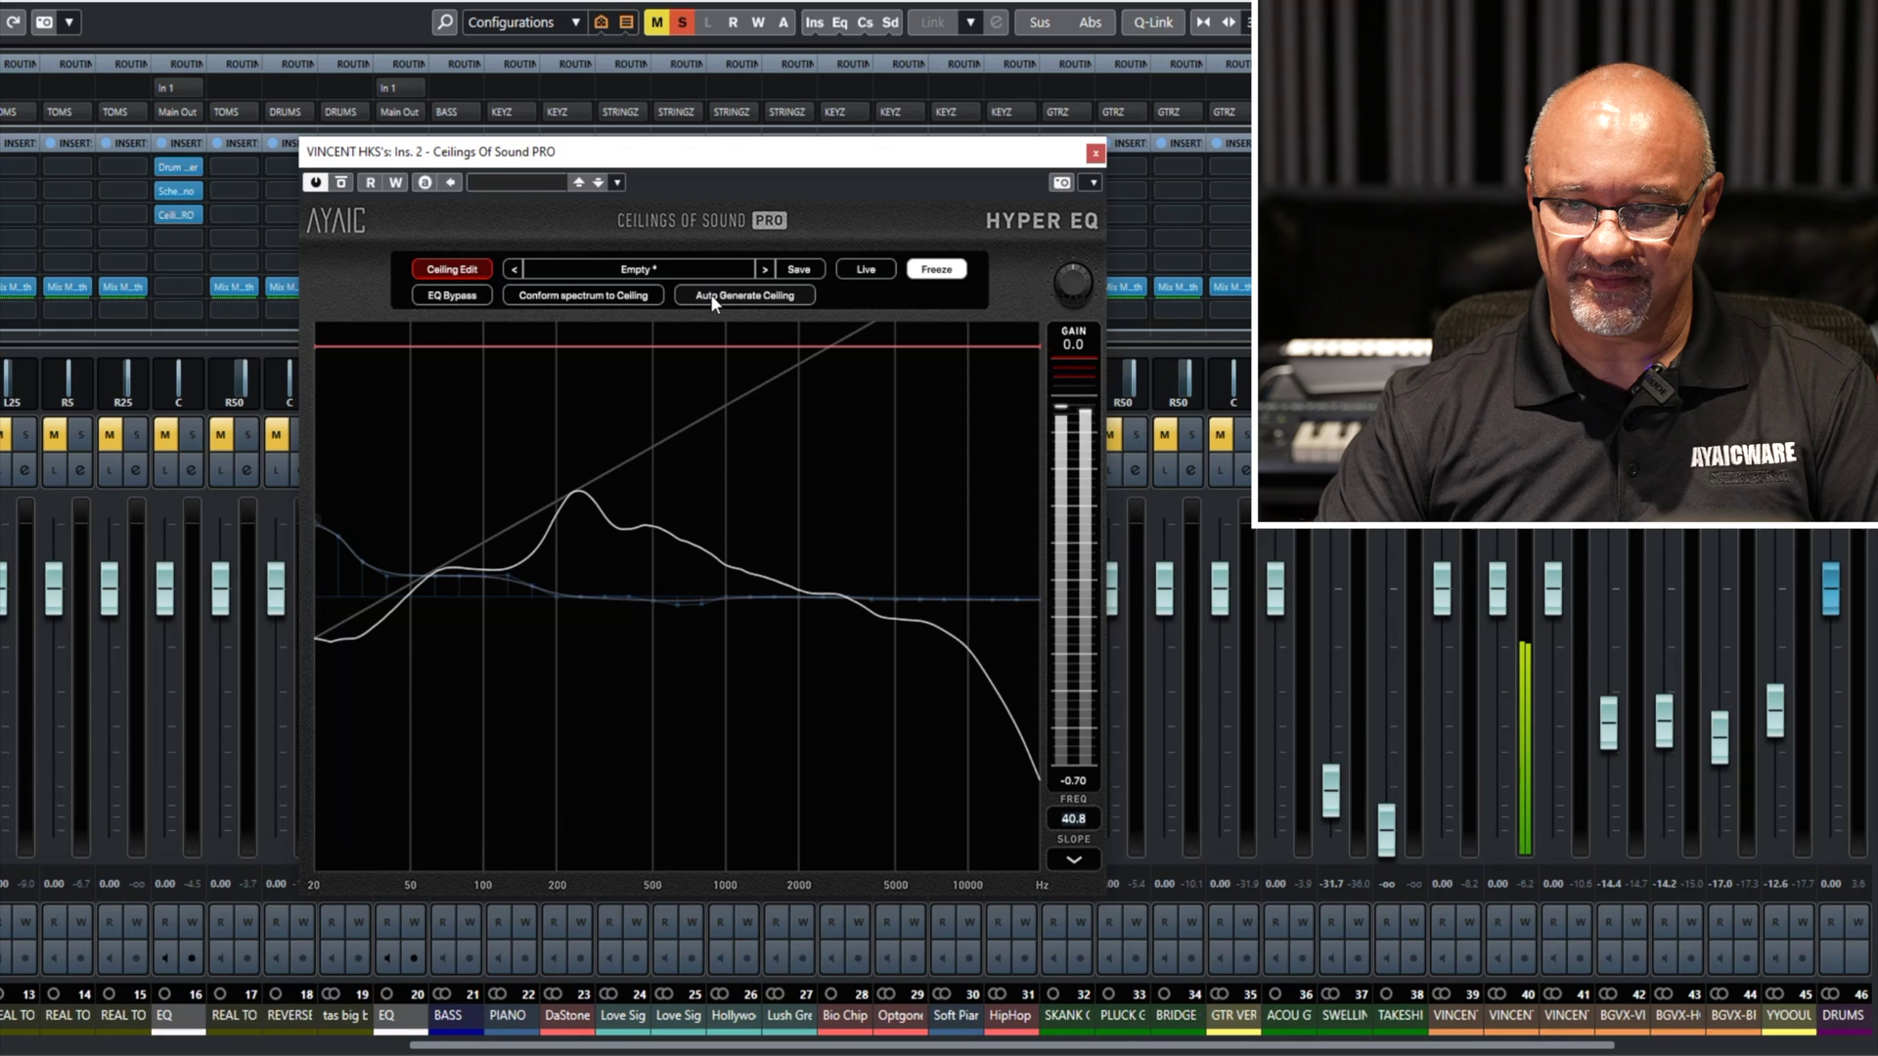
pyautogui.click(626, 268)
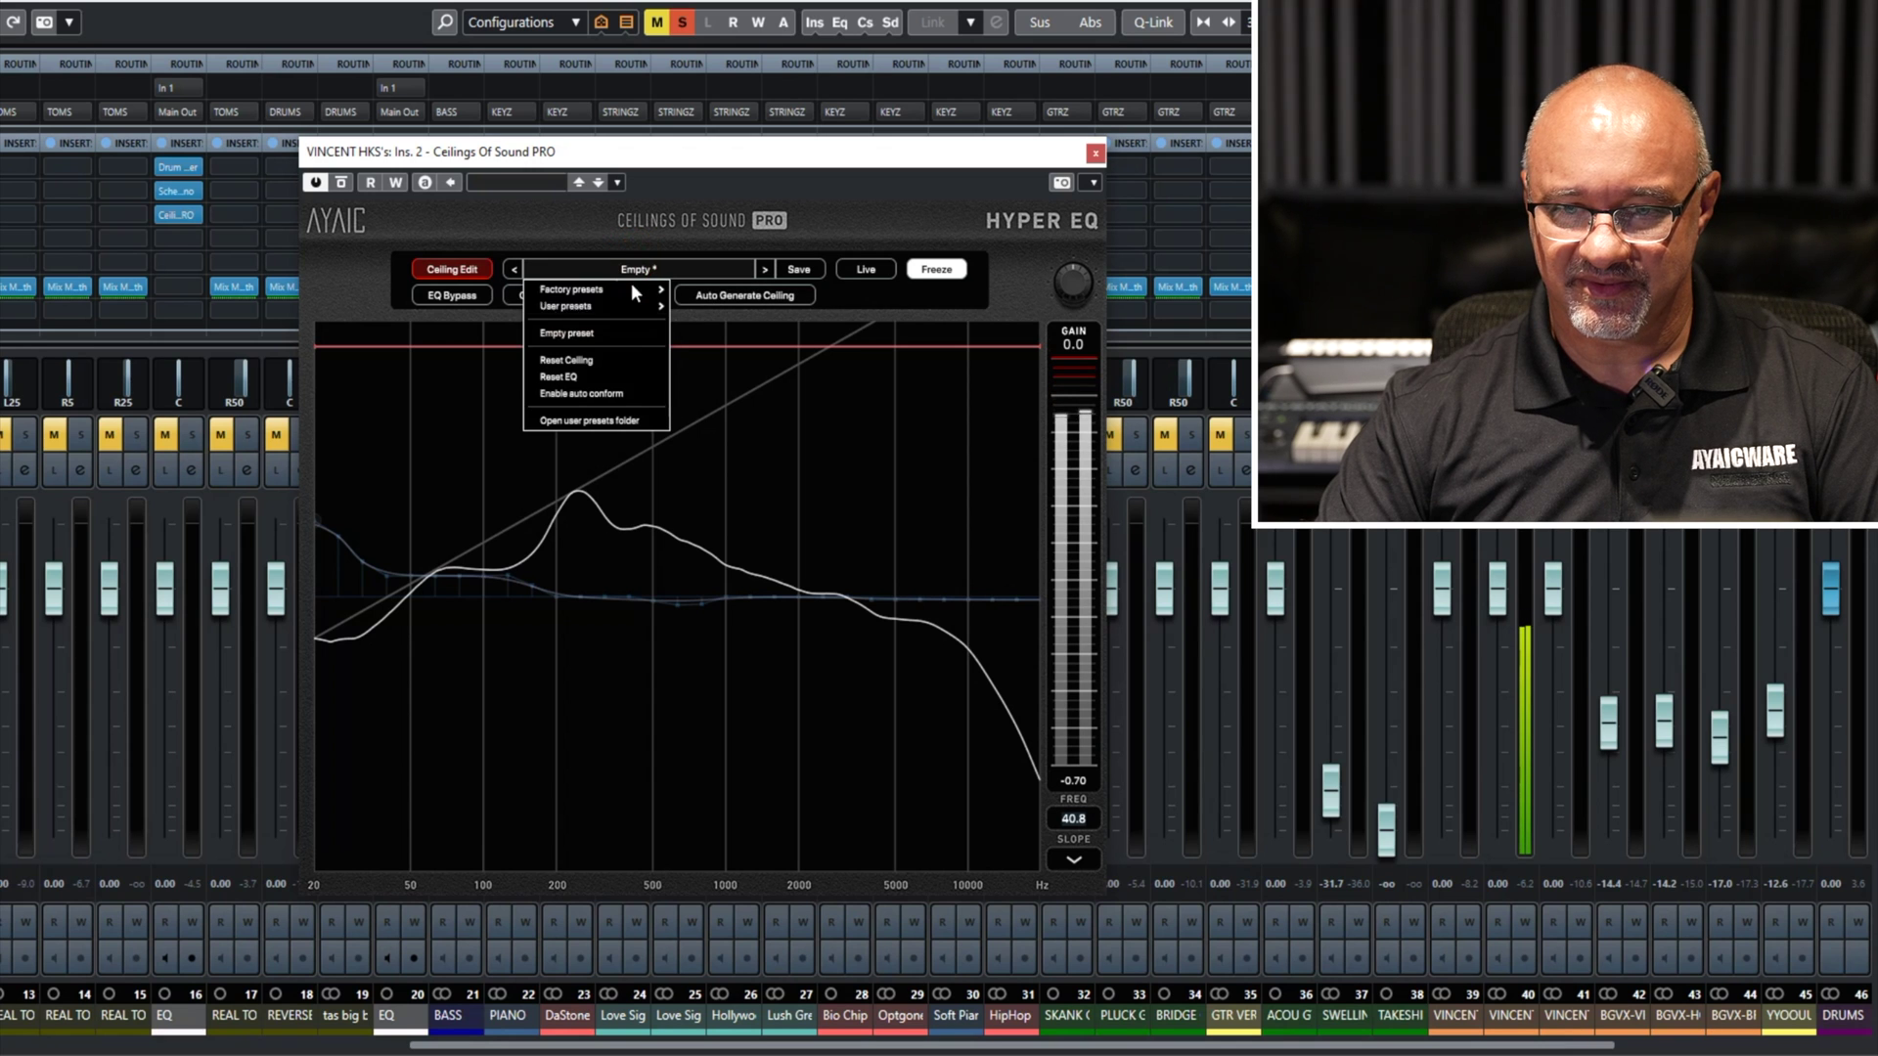
pyautogui.click(585, 334)
pyautogui.click(739, 296)
pyautogui.moveTo(575, 513); pyautogui.dragTo(571, 513)
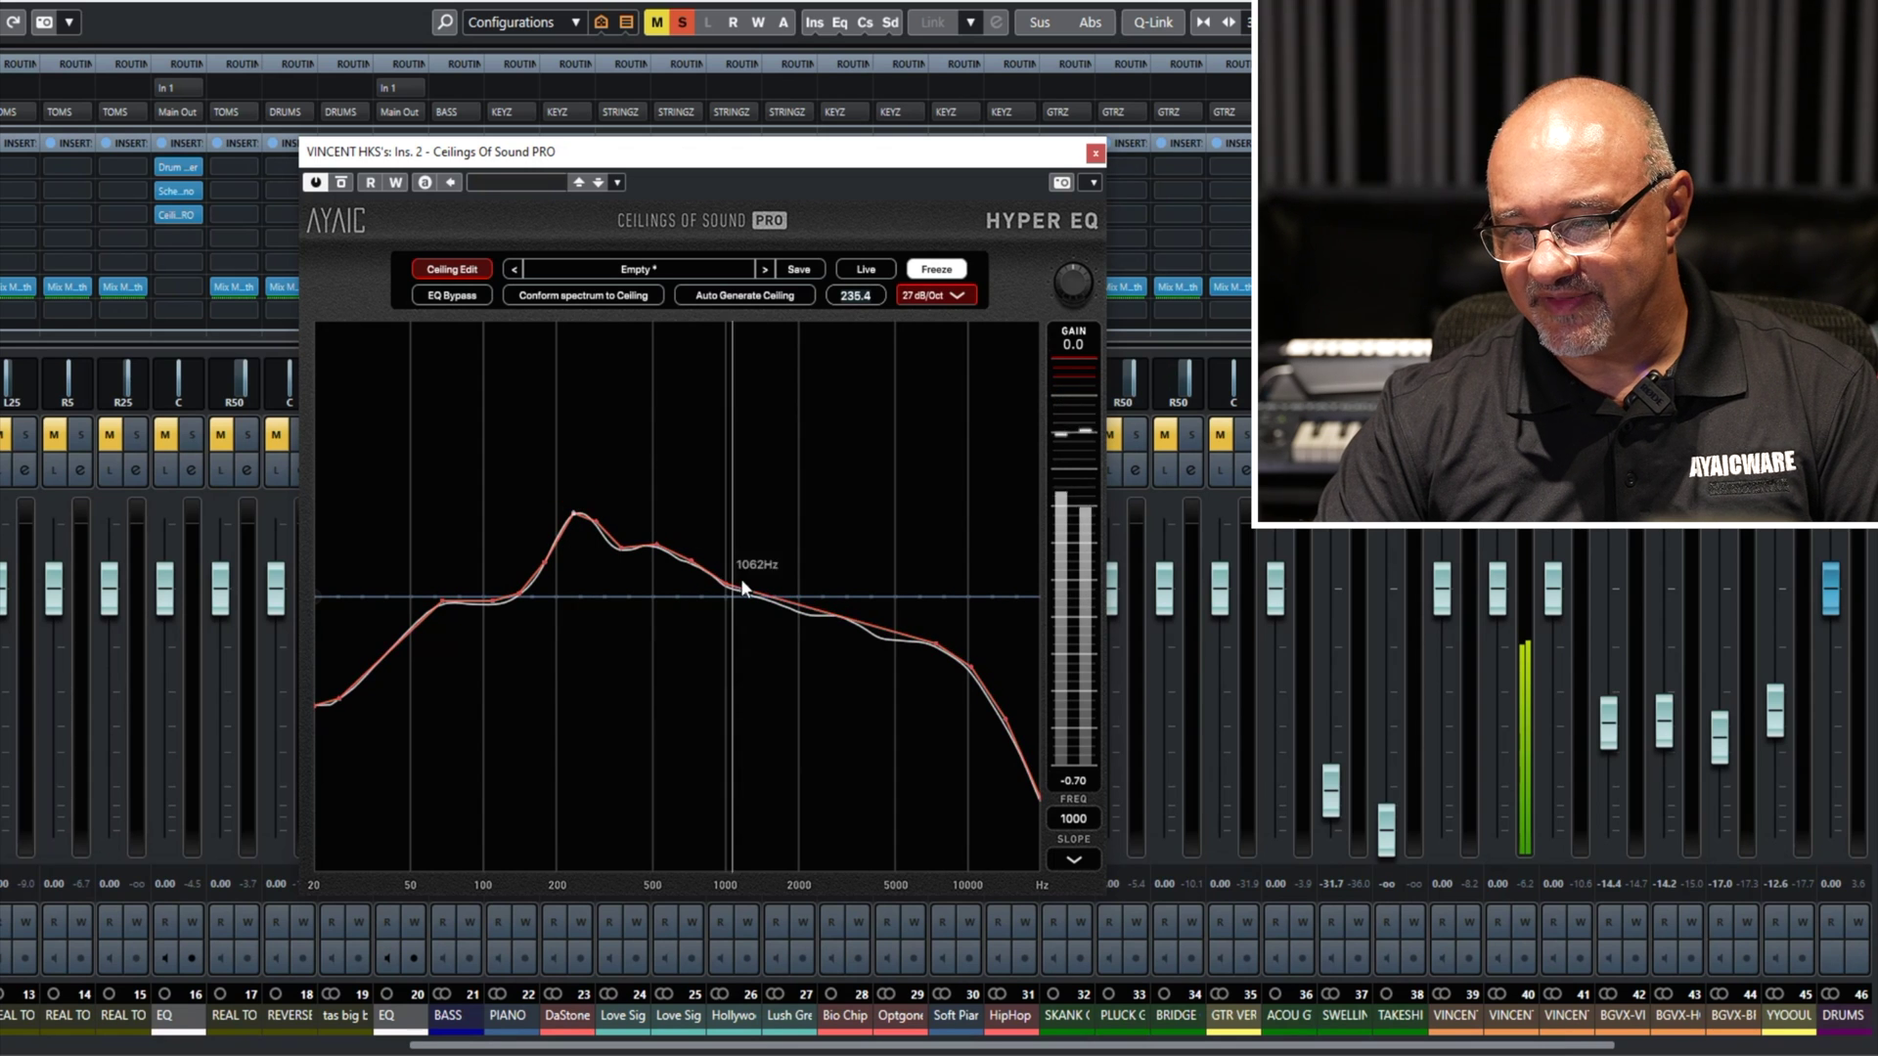
# Set the slope guide to Pink and anchor it at about 15451 Hz, touching the spectrum's main peak.
pyautogui.click(1088, 860)
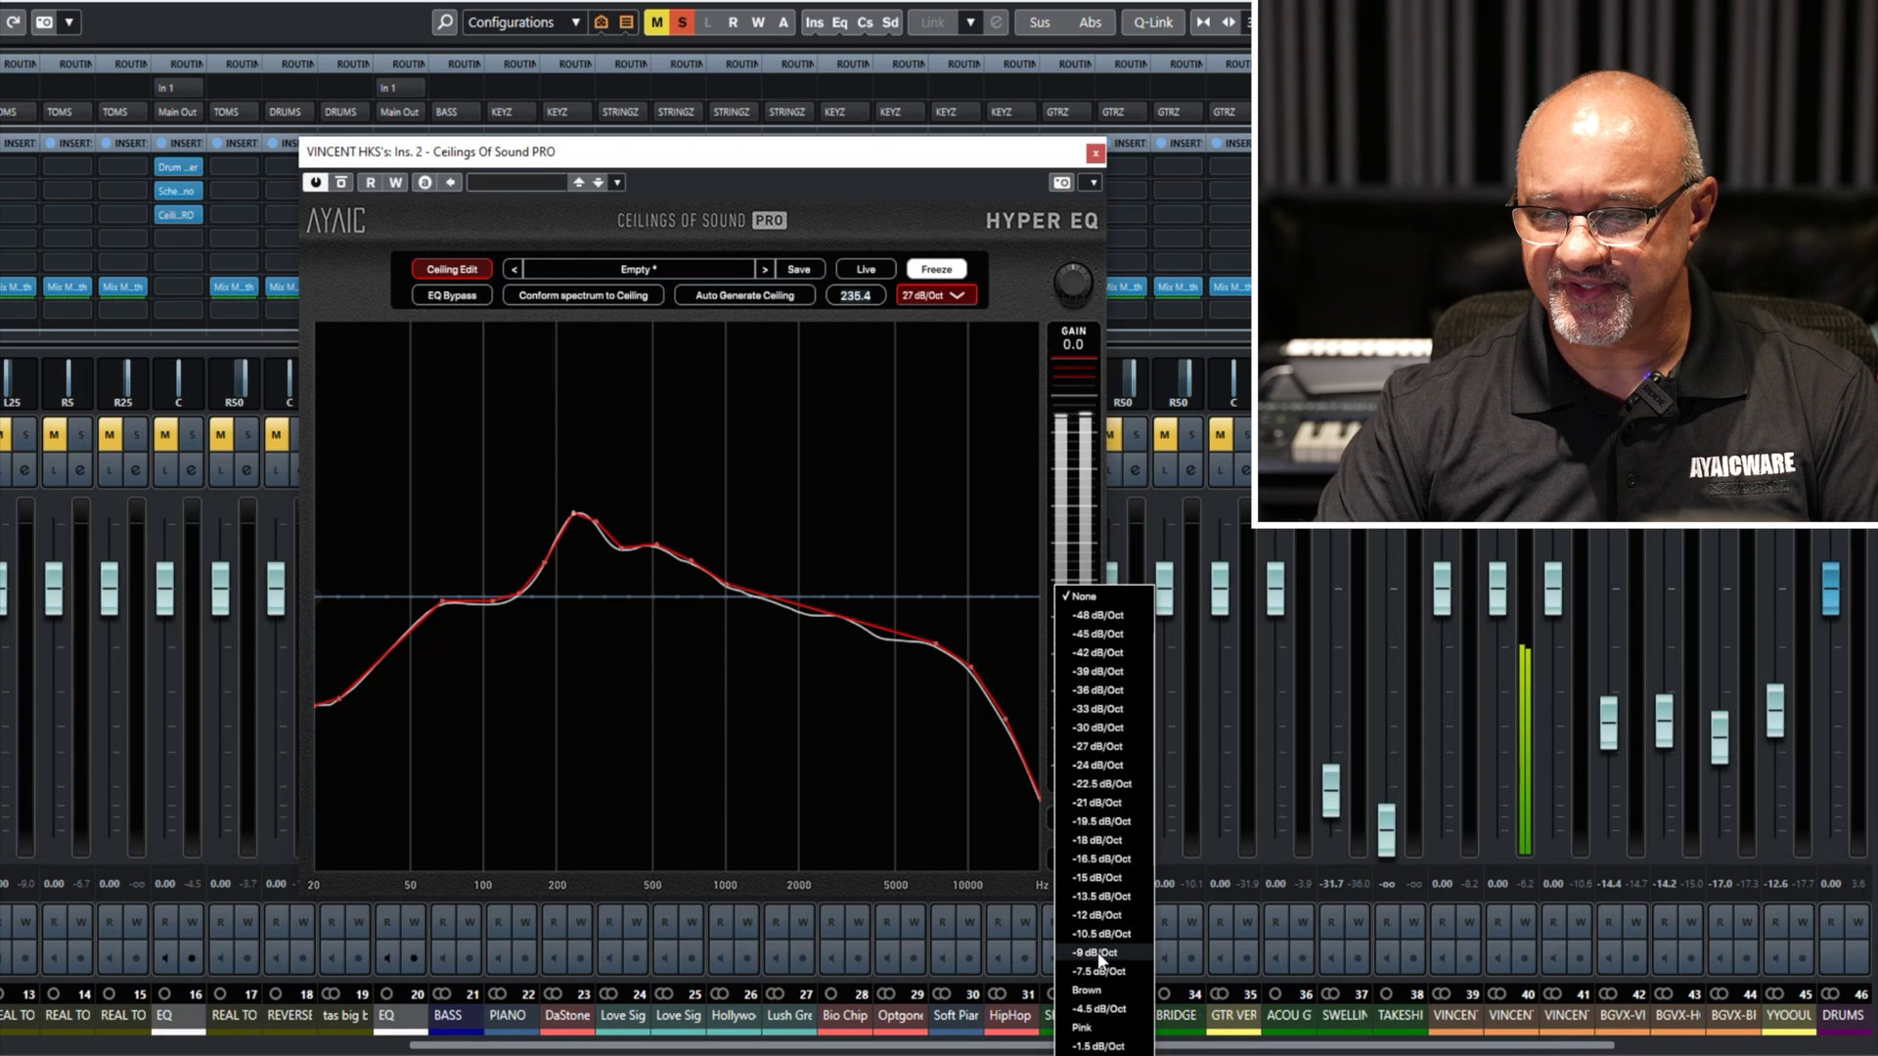
pyautogui.click(1091, 1023)
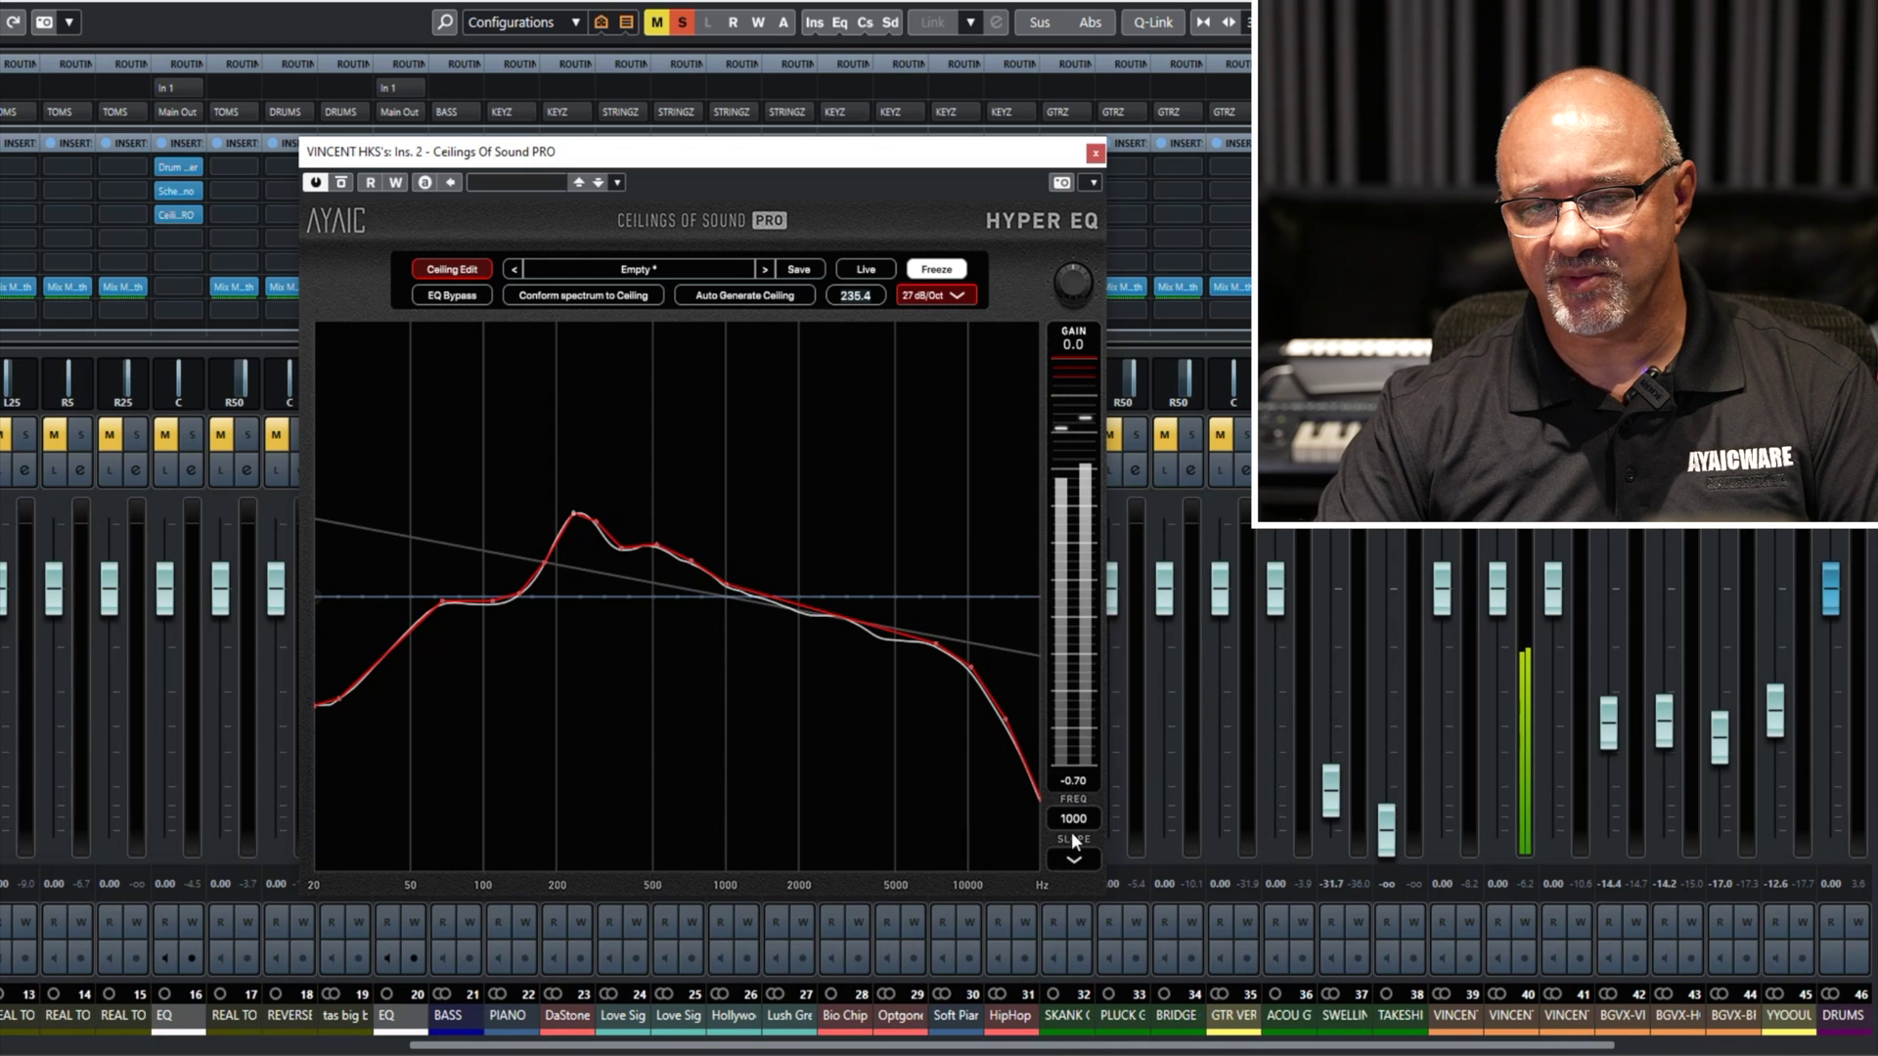
pyautogui.moveTo(1072, 818); pyautogui.dragTo(1073, 685)
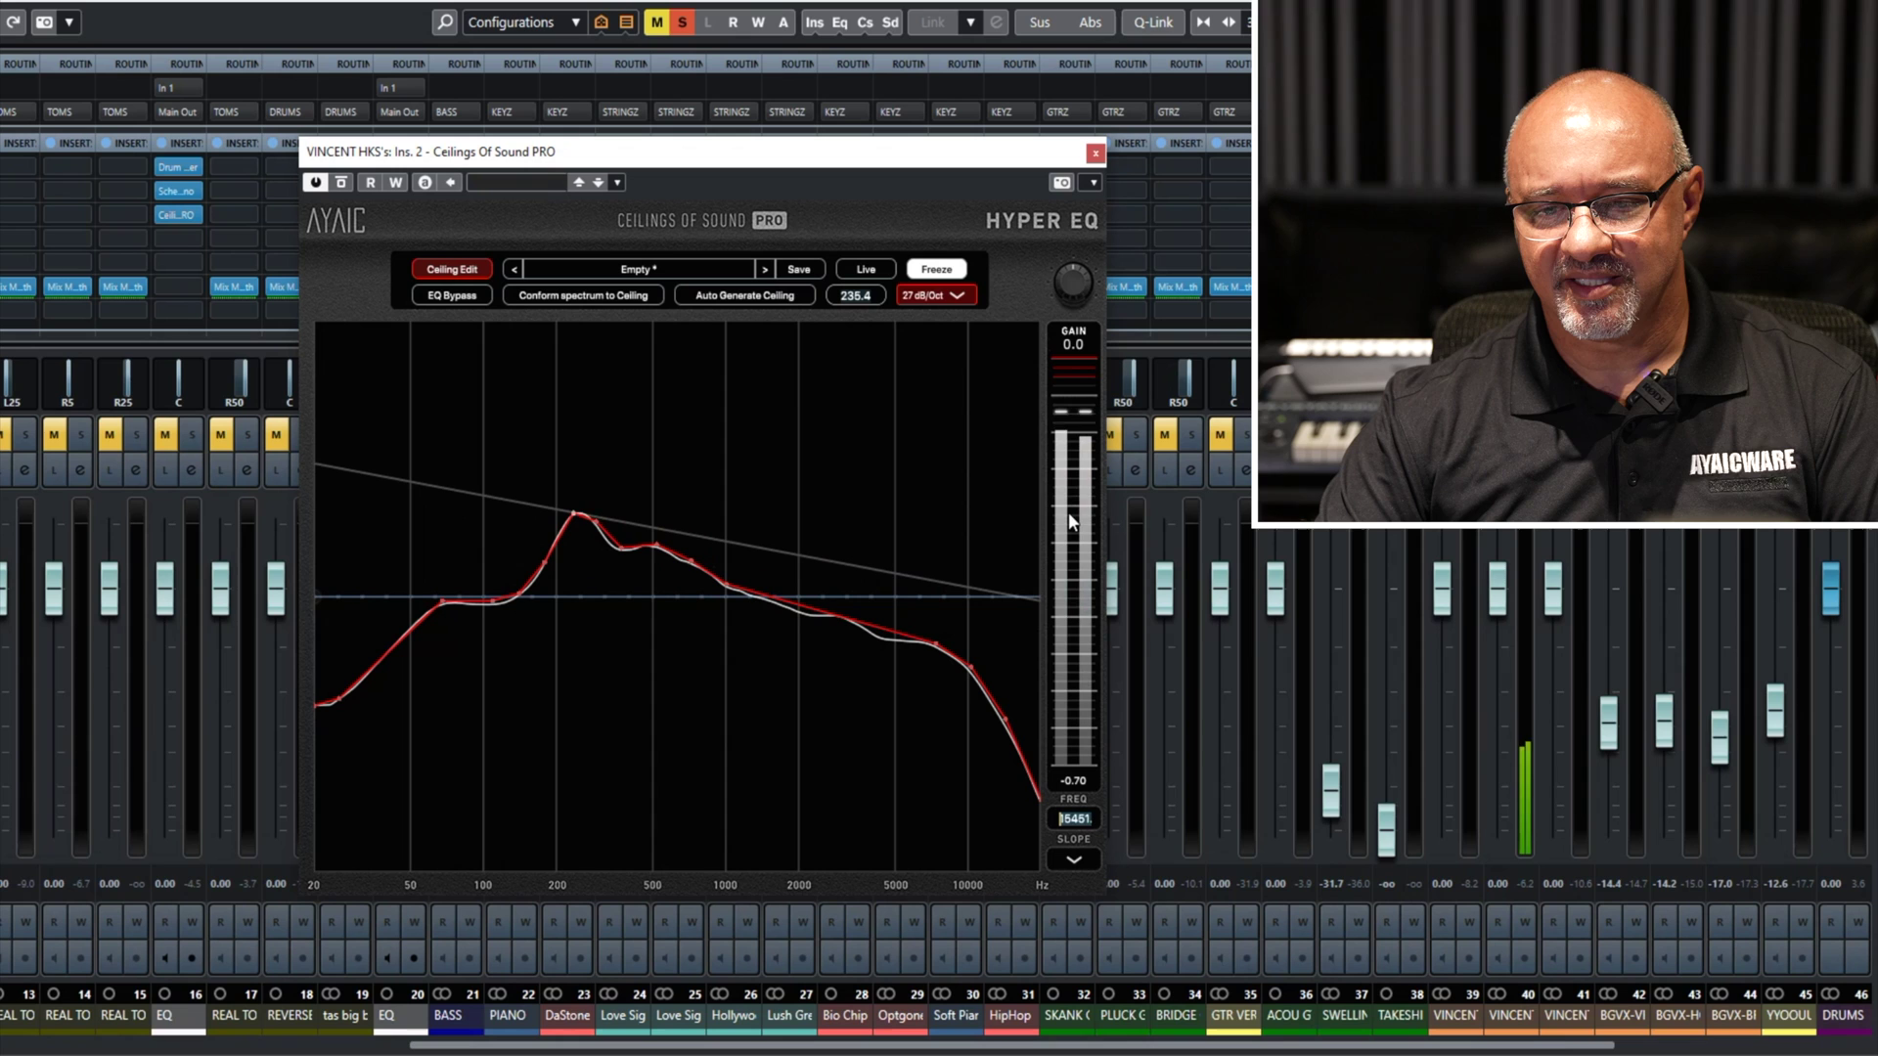
# Raise the ceiling nodes above 500 Hz to follow the Pink guide, moving the node past 519 Hz out to about 937 Hz.
pyautogui.click(653, 540)
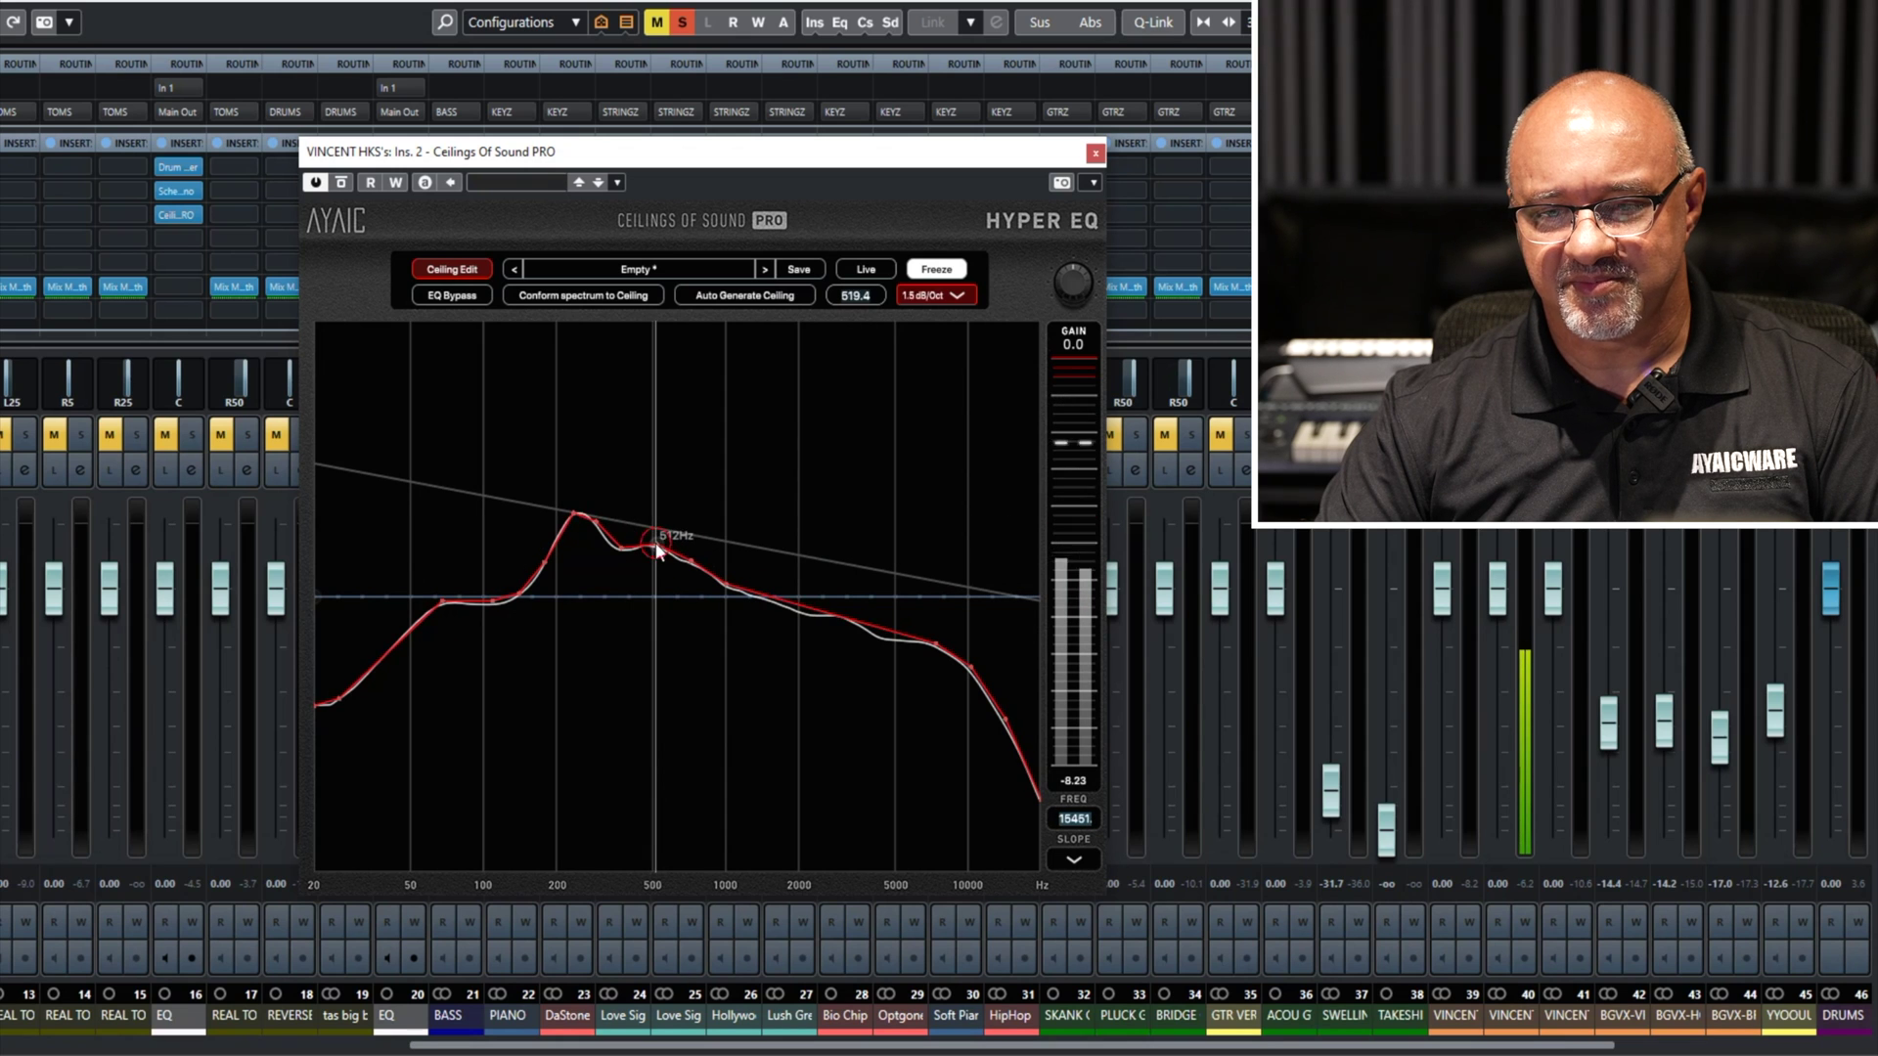
pyautogui.click(658, 533)
pyautogui.moveTo(659, 536); pyautogui.dragTo(685, 532)
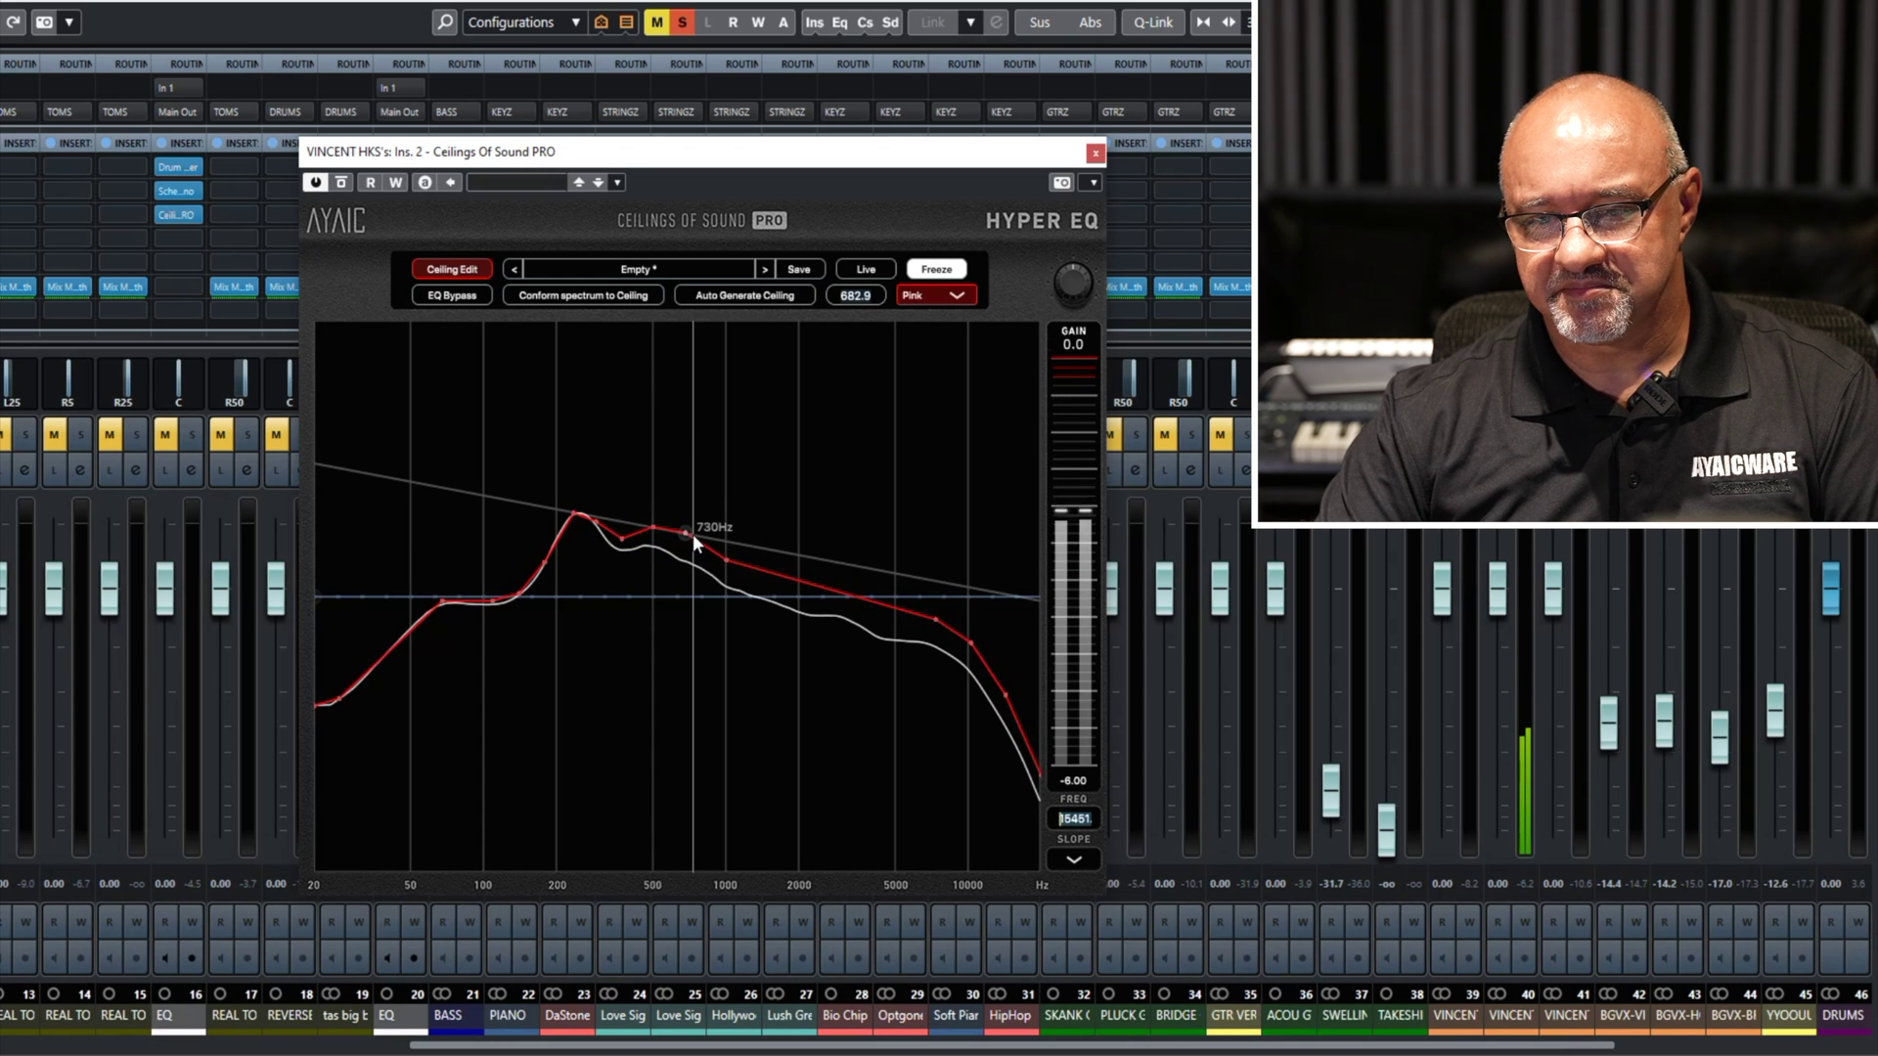
pyautogui.moveTo(685, 536); pyautogui.dragTo(719, 537)
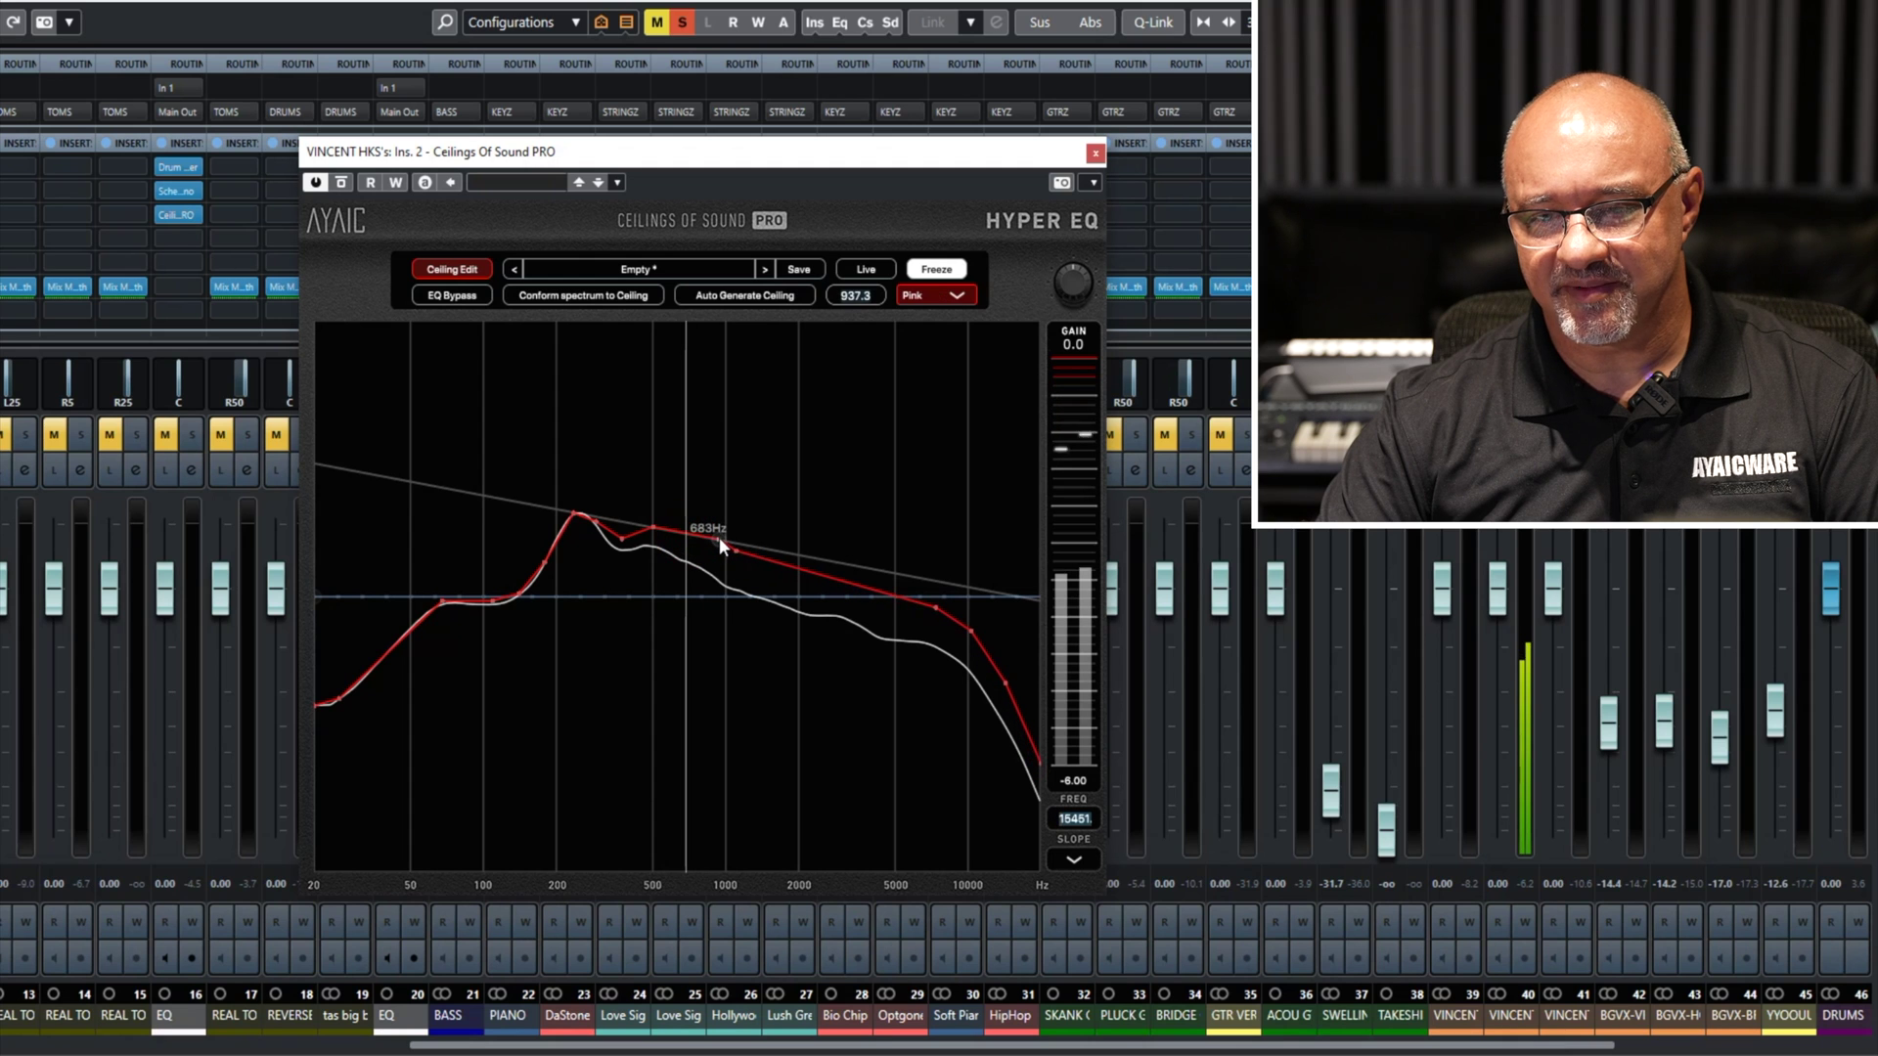
pyautogui.click(737, 552)
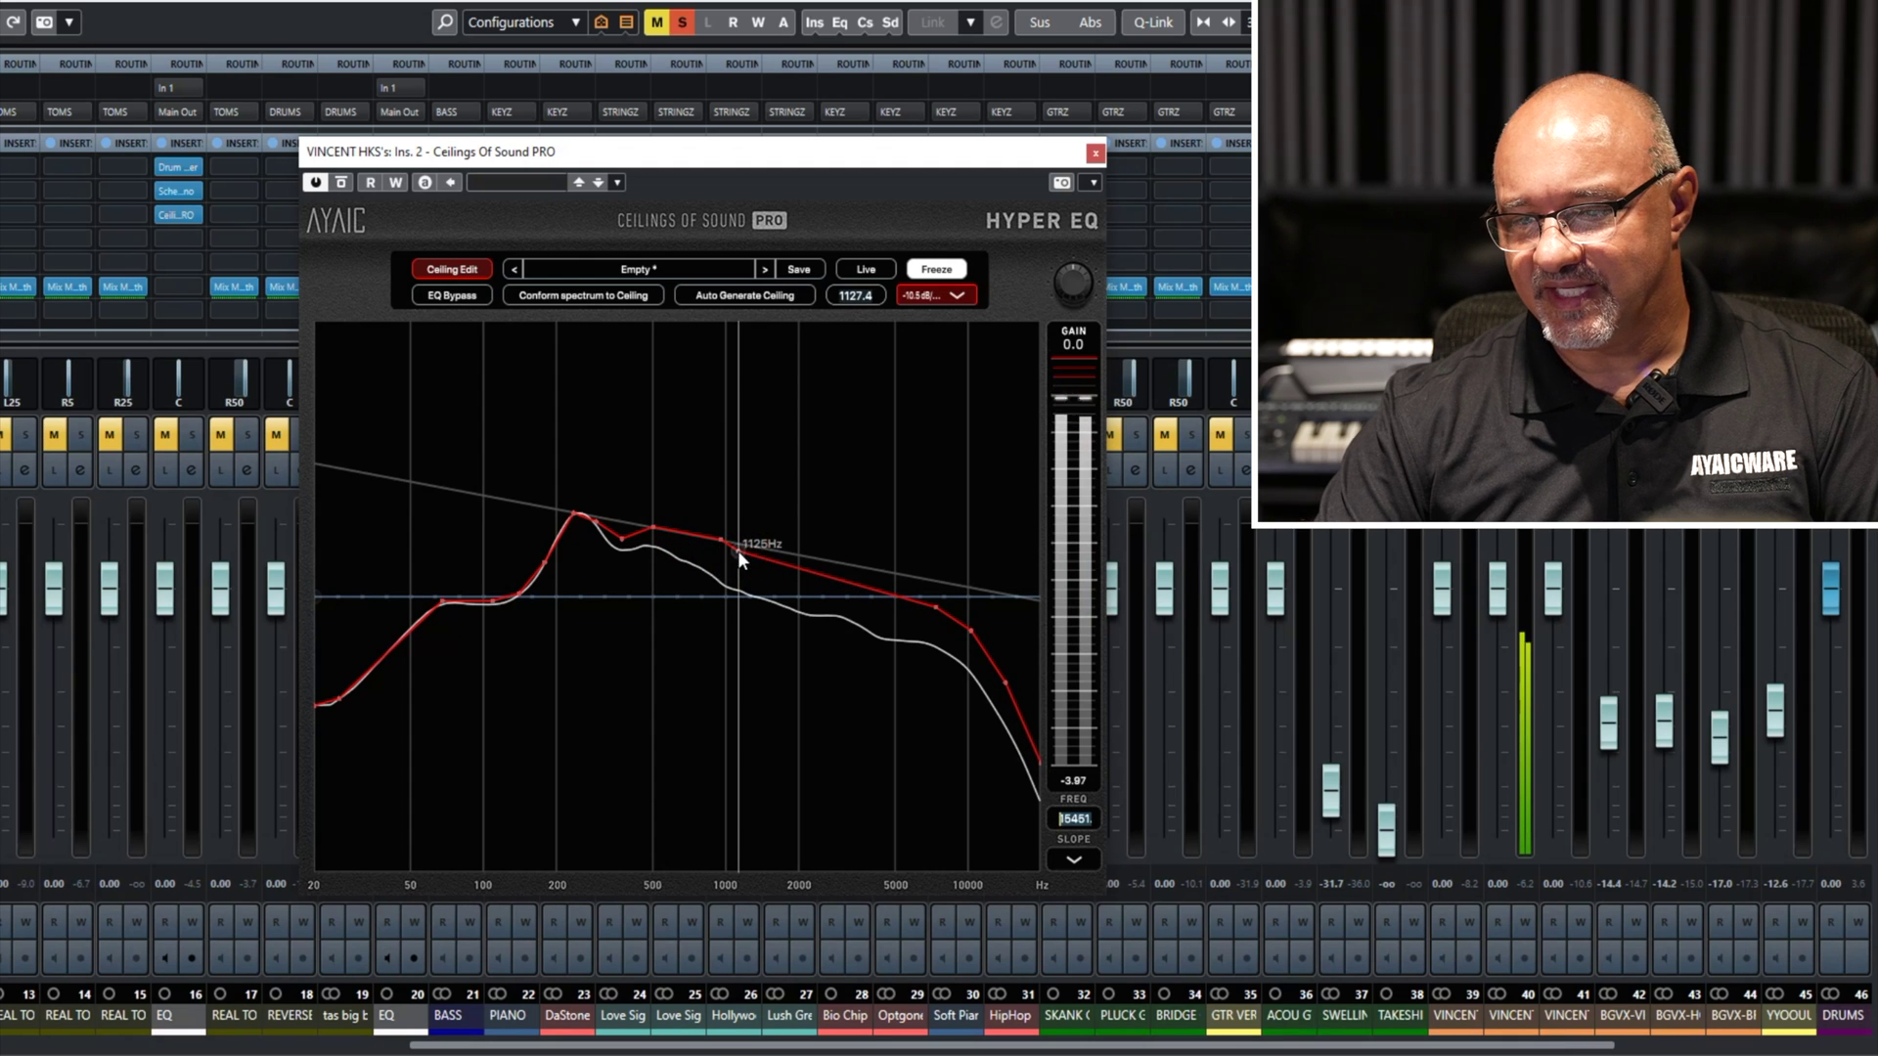
# Switch the slope guide to Brown and move the ceiling node just above 1 kHz to 1375.7 Hz with a -12 dB/Oct segment.
pyautogui.click(1075, 860)
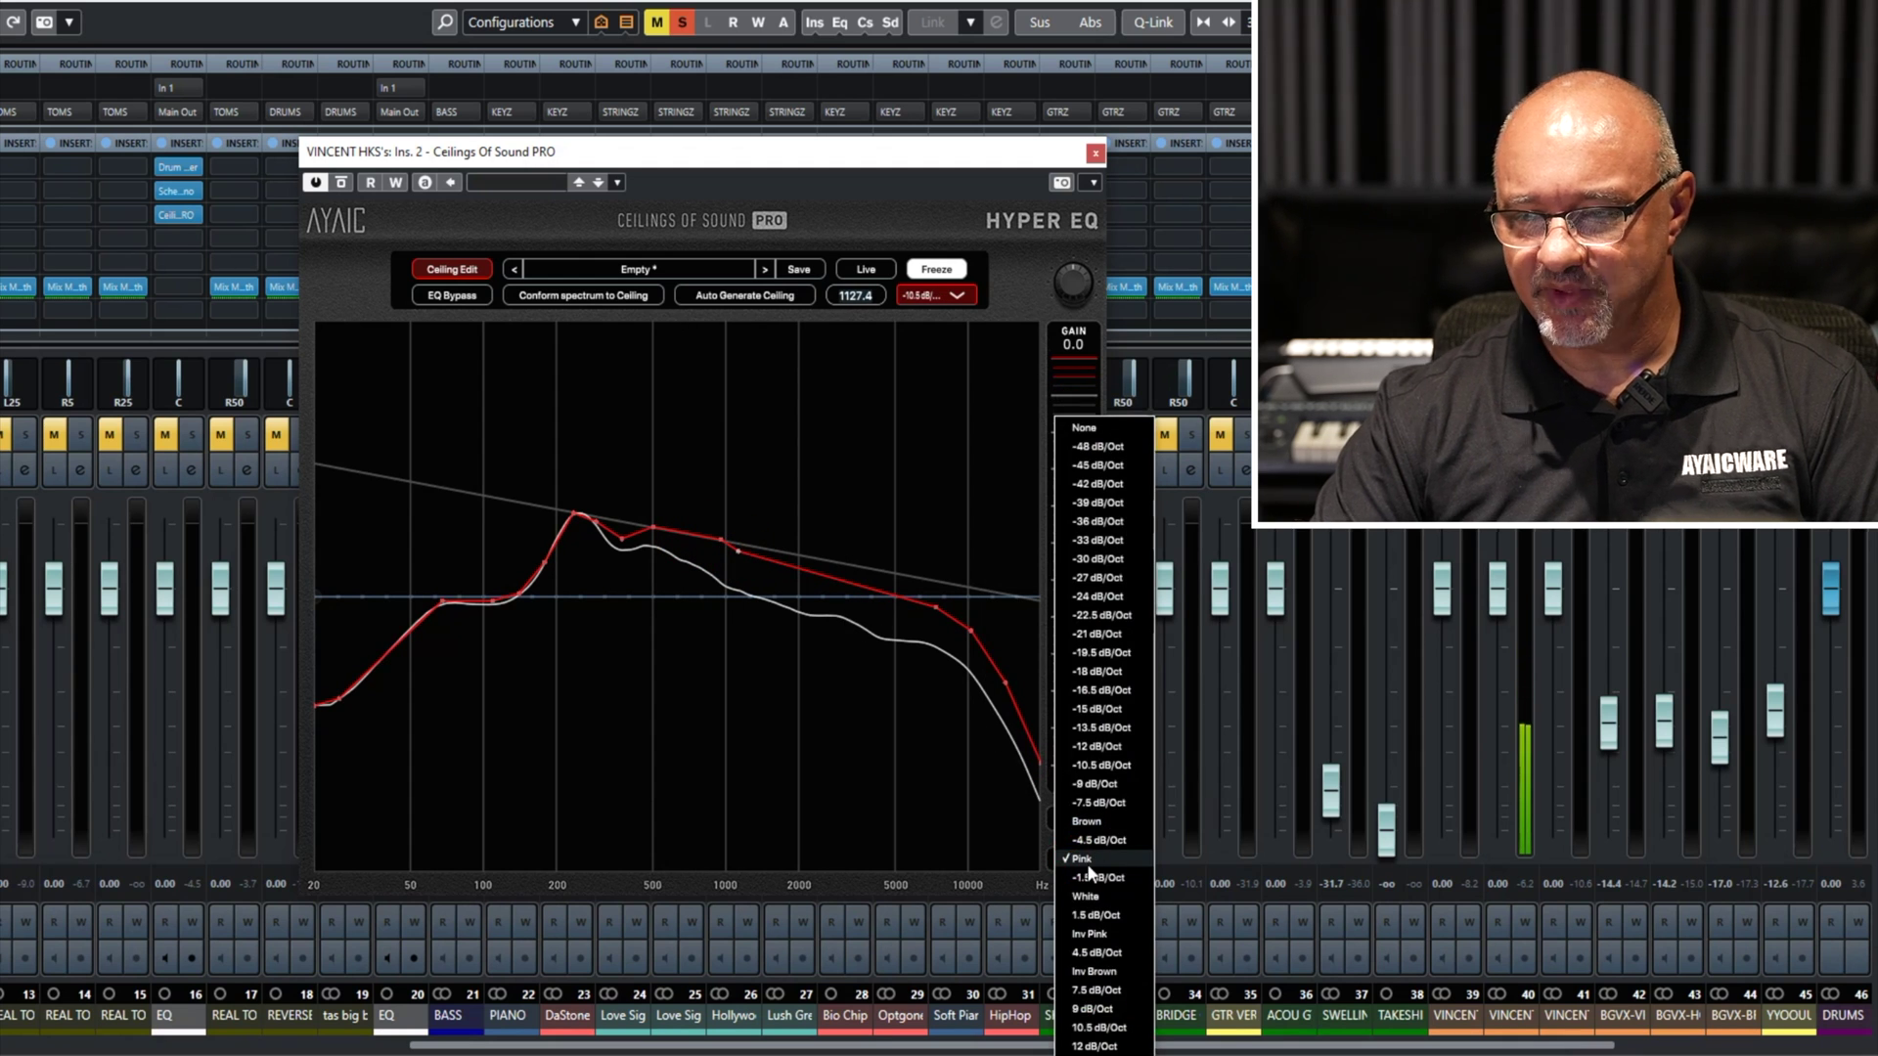
pyautogui.click(1105, 825)
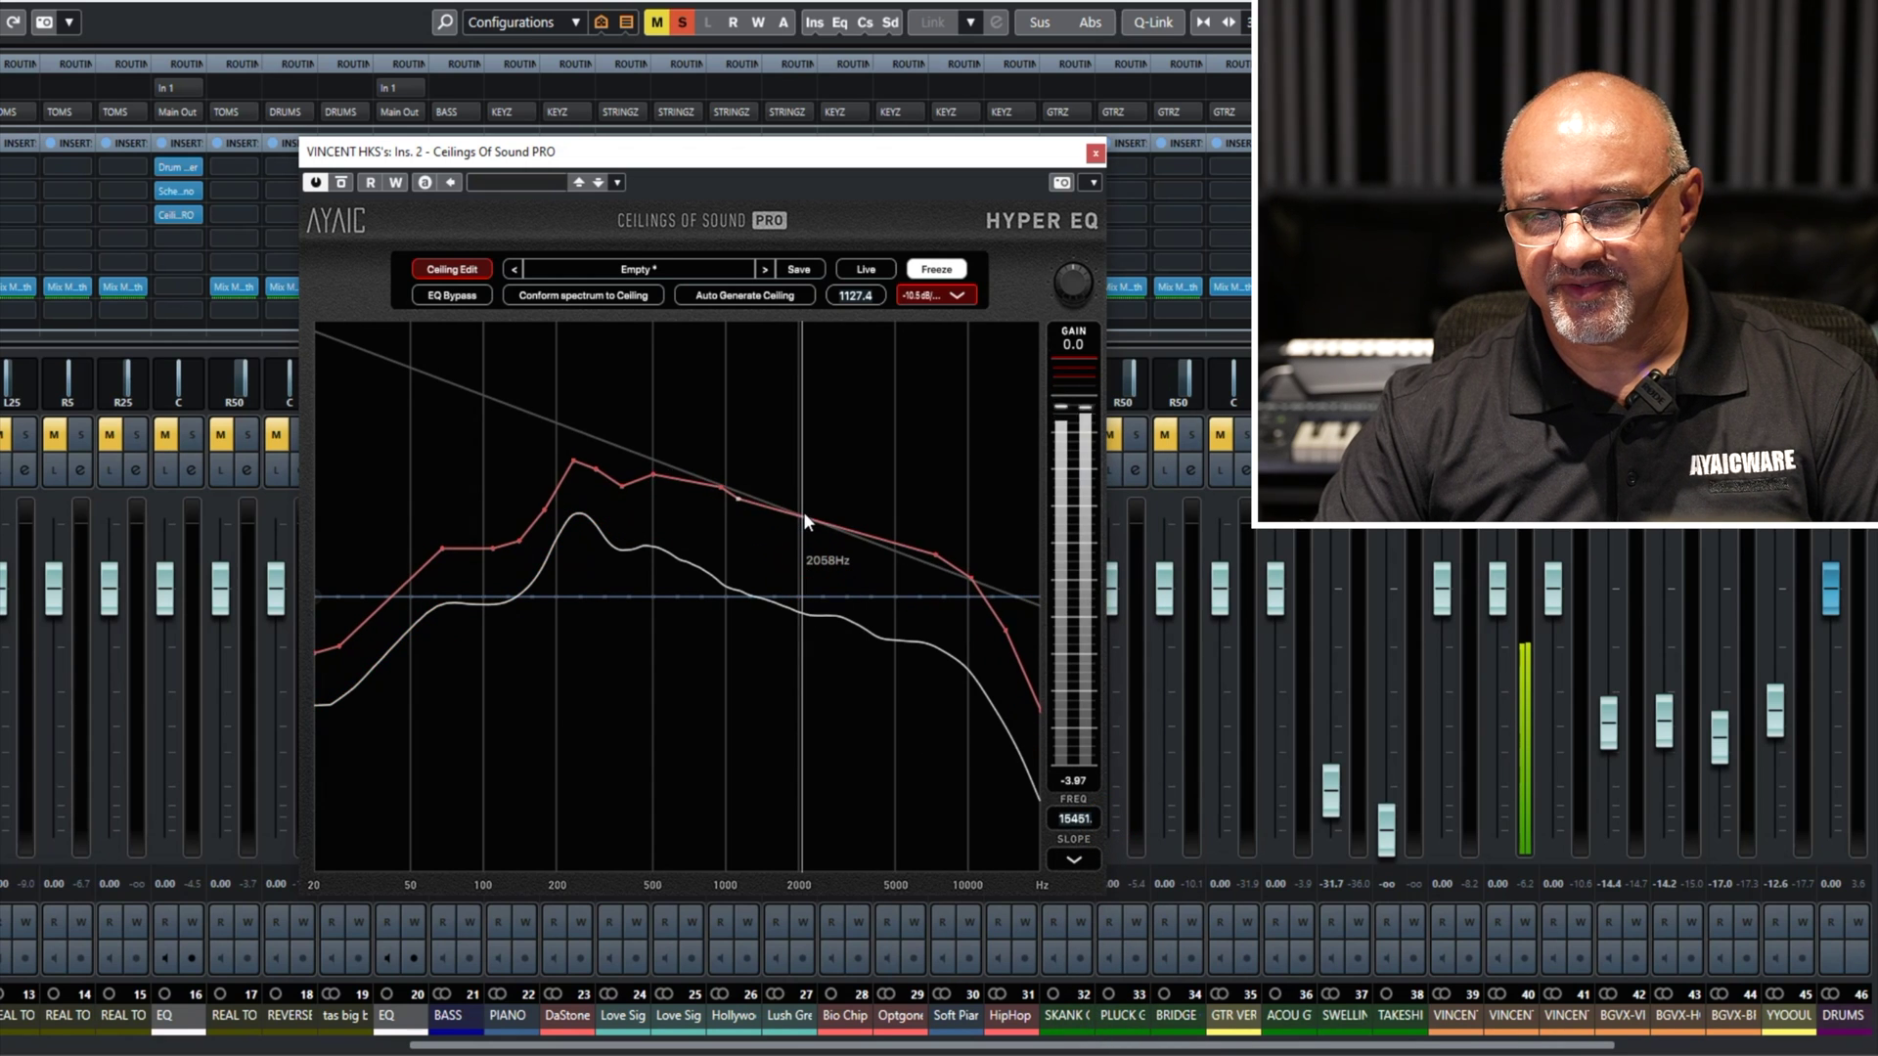
pyautogui.moveTo(742, 503); pyautogui.dragTo(758, 520)
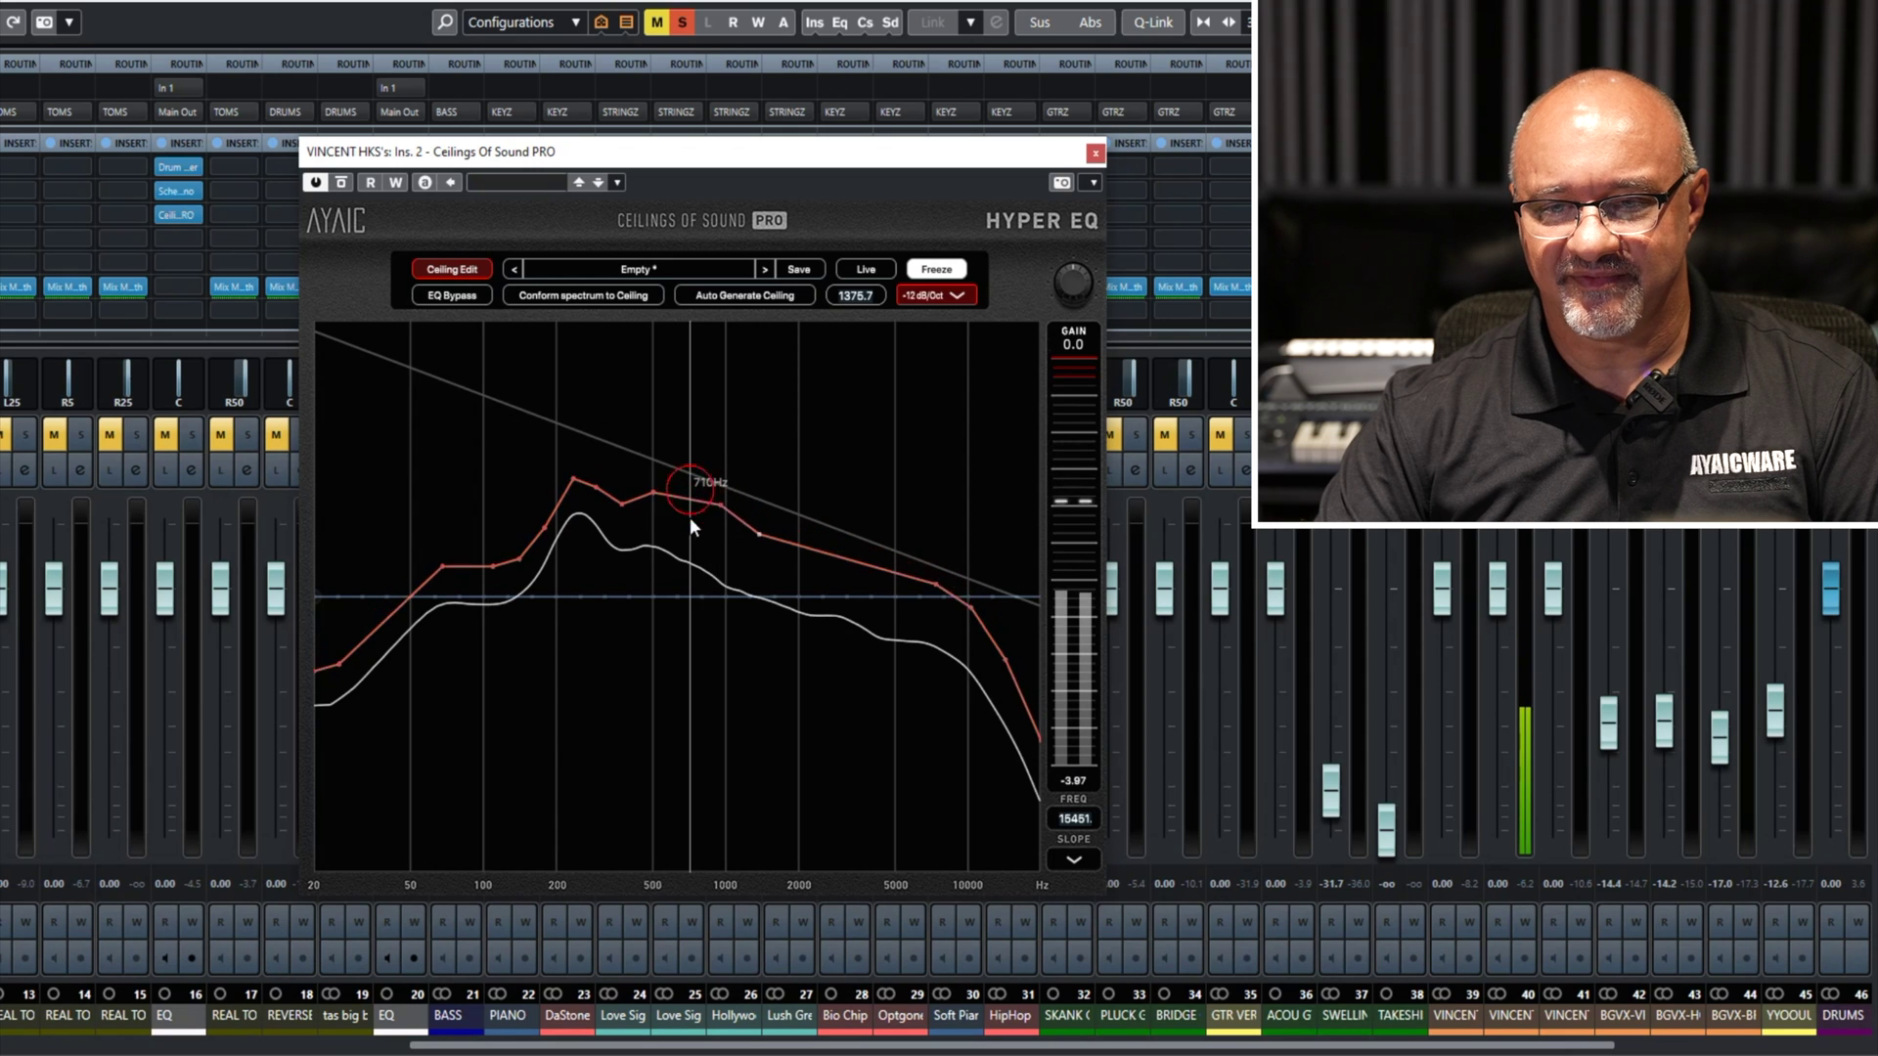
# Conform the spectrum to the ceiling and anchor the Brown slope guide at 4526 Hz.
pyautogui.click(586, 295)
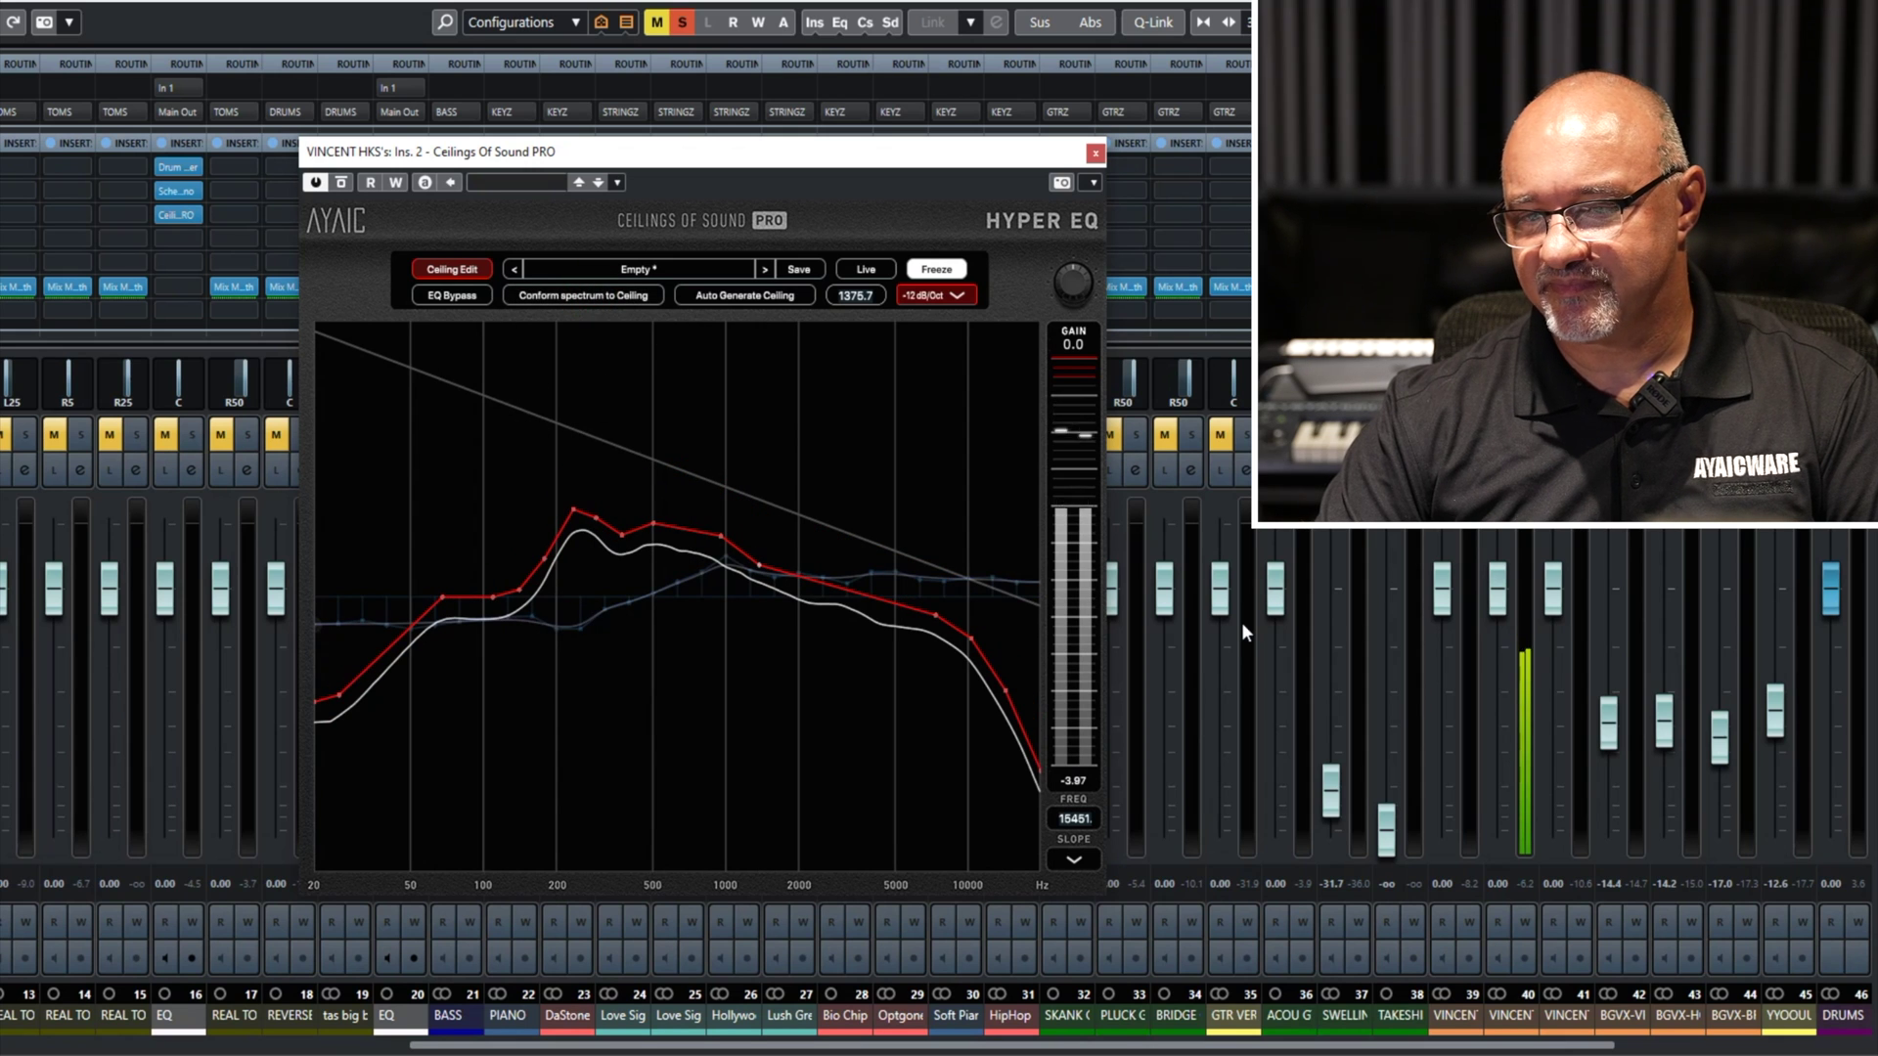
pyautogui.moveTo(1073, 818); pyautogui.dragTo(1072, 949)
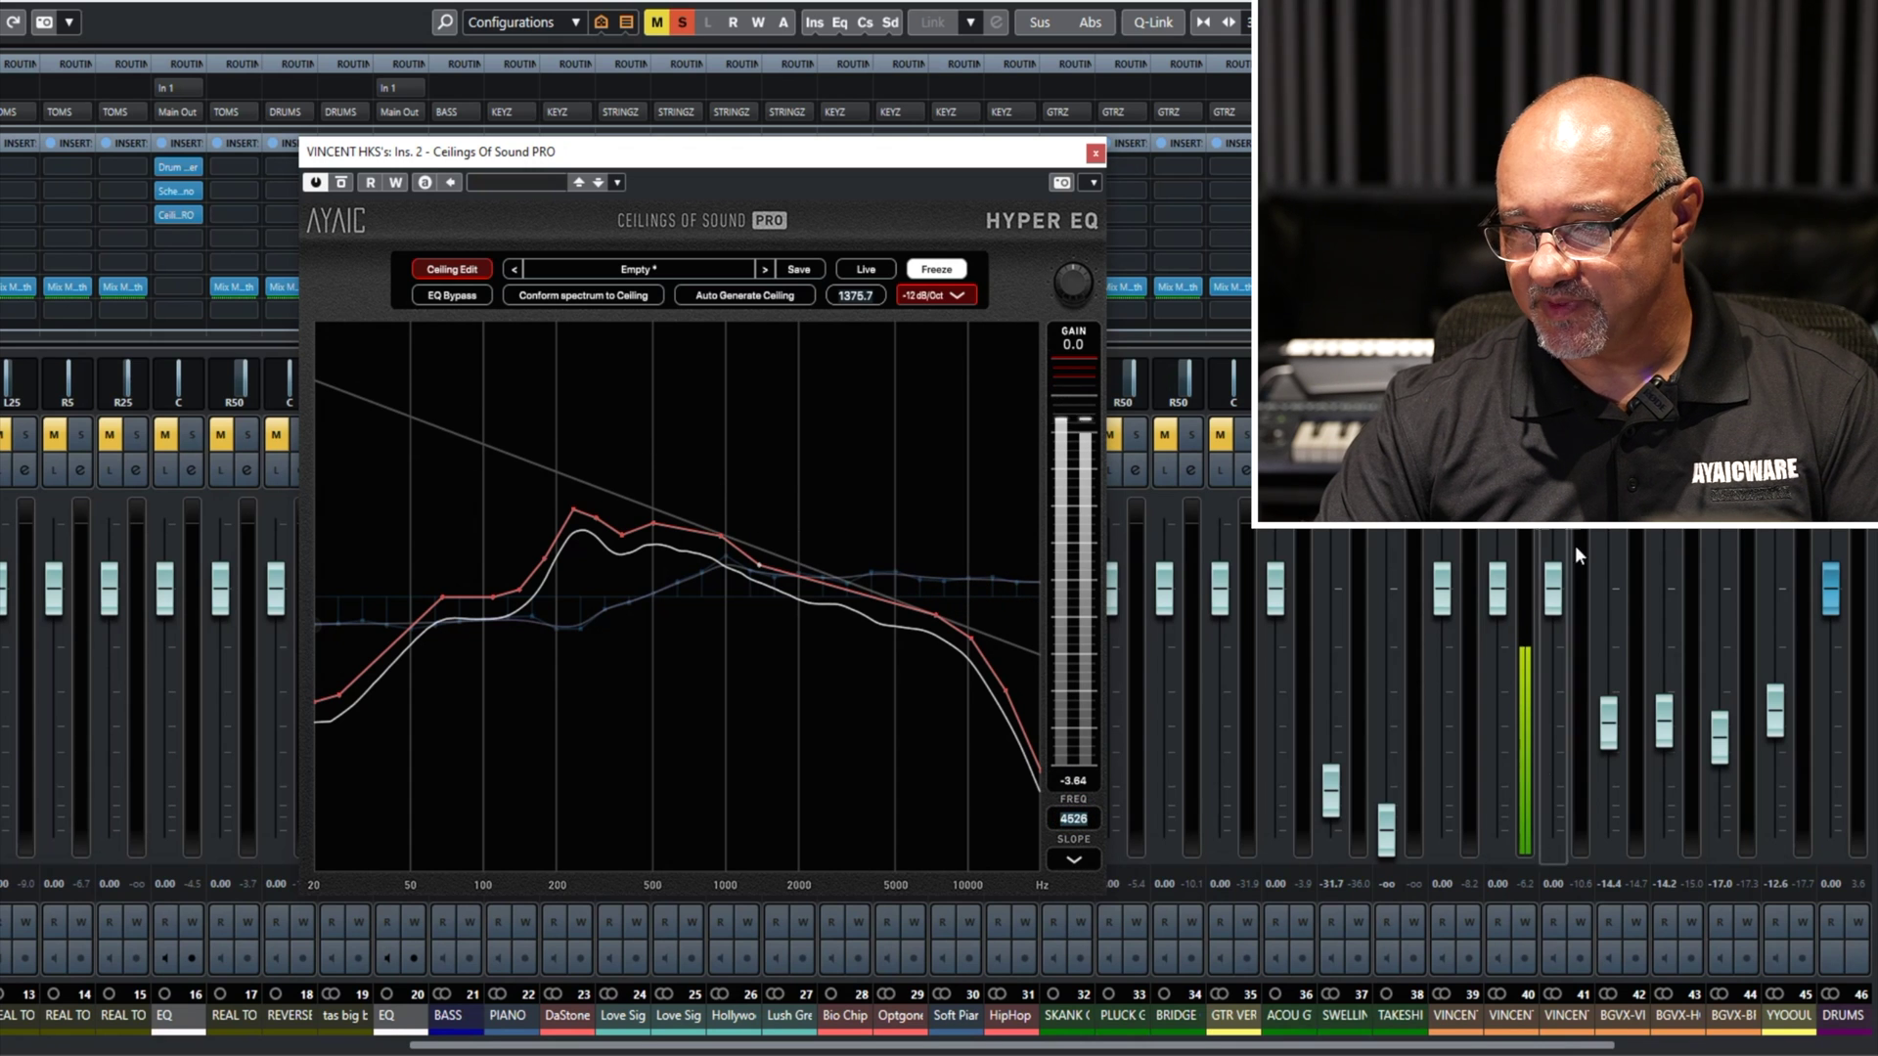
# Unsolo the vocal to hear it in the full mix, solo it again, and restart playback.
pyautogui.hotkey('alt', 's')
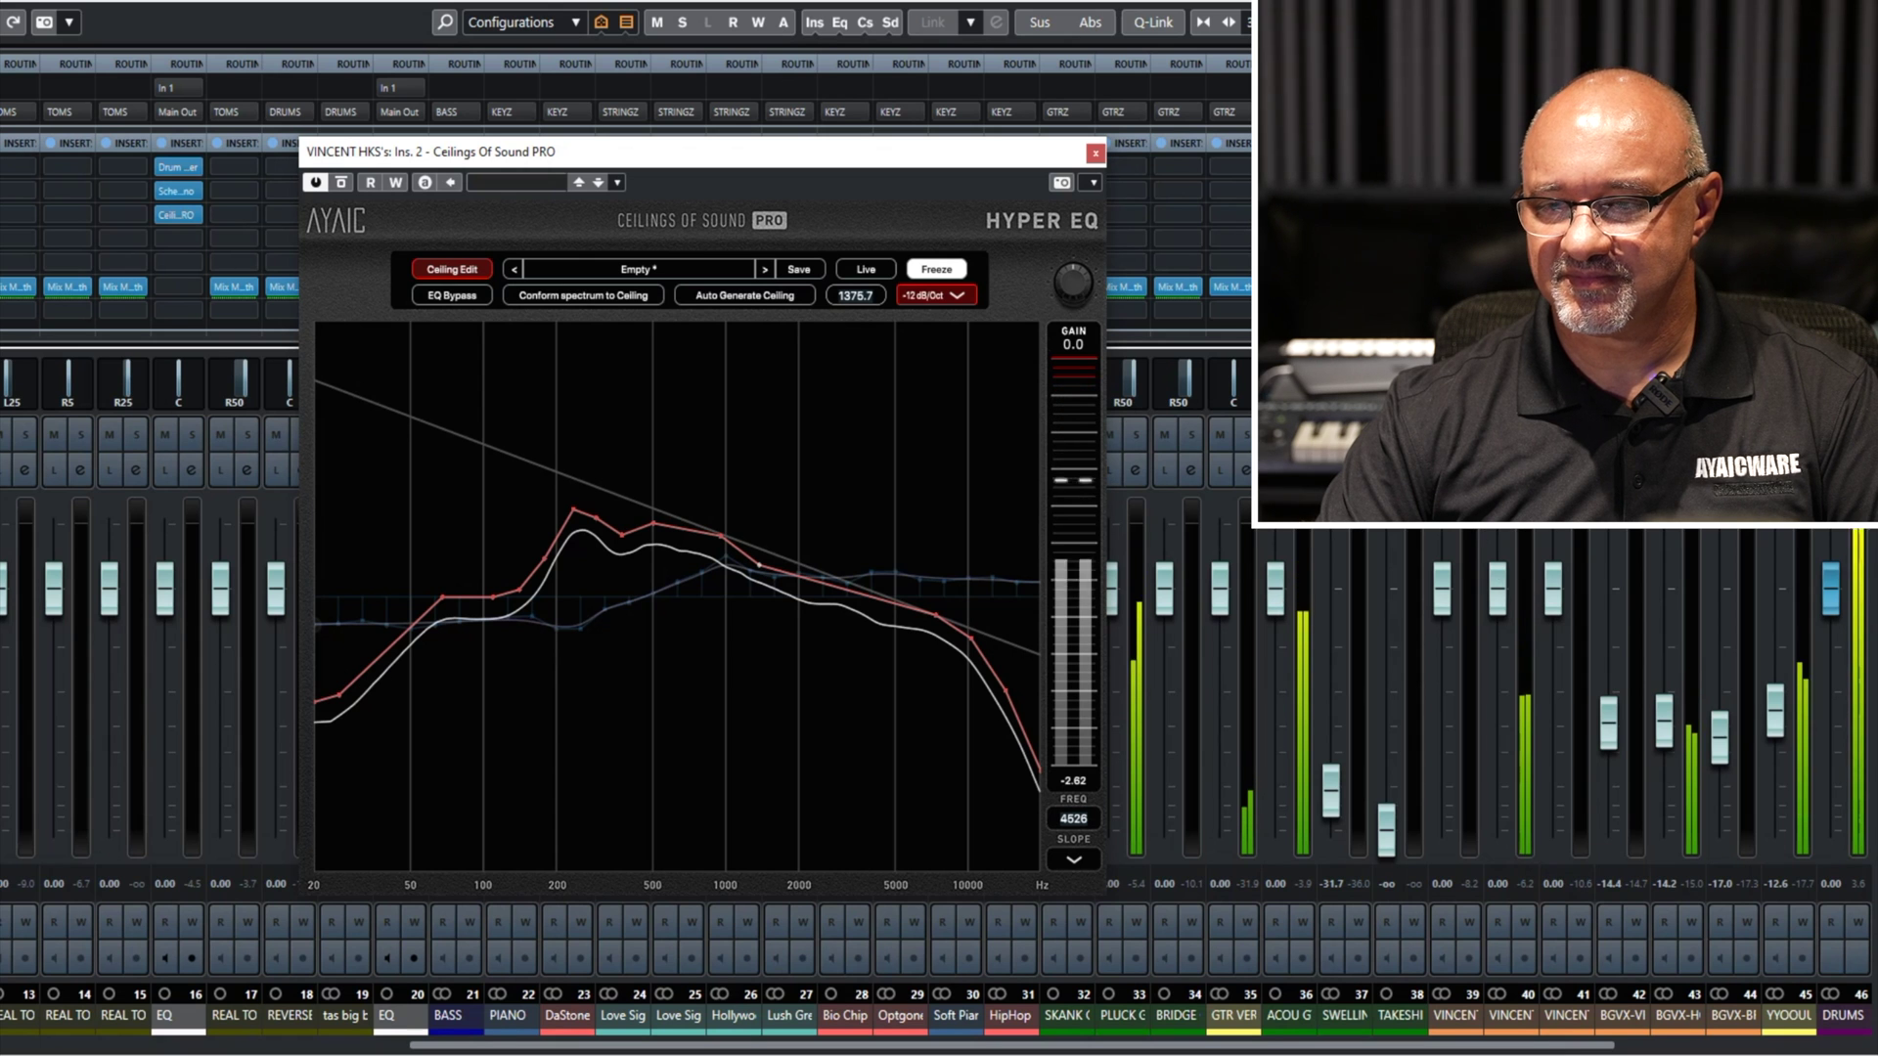
pyautogui.press('s')
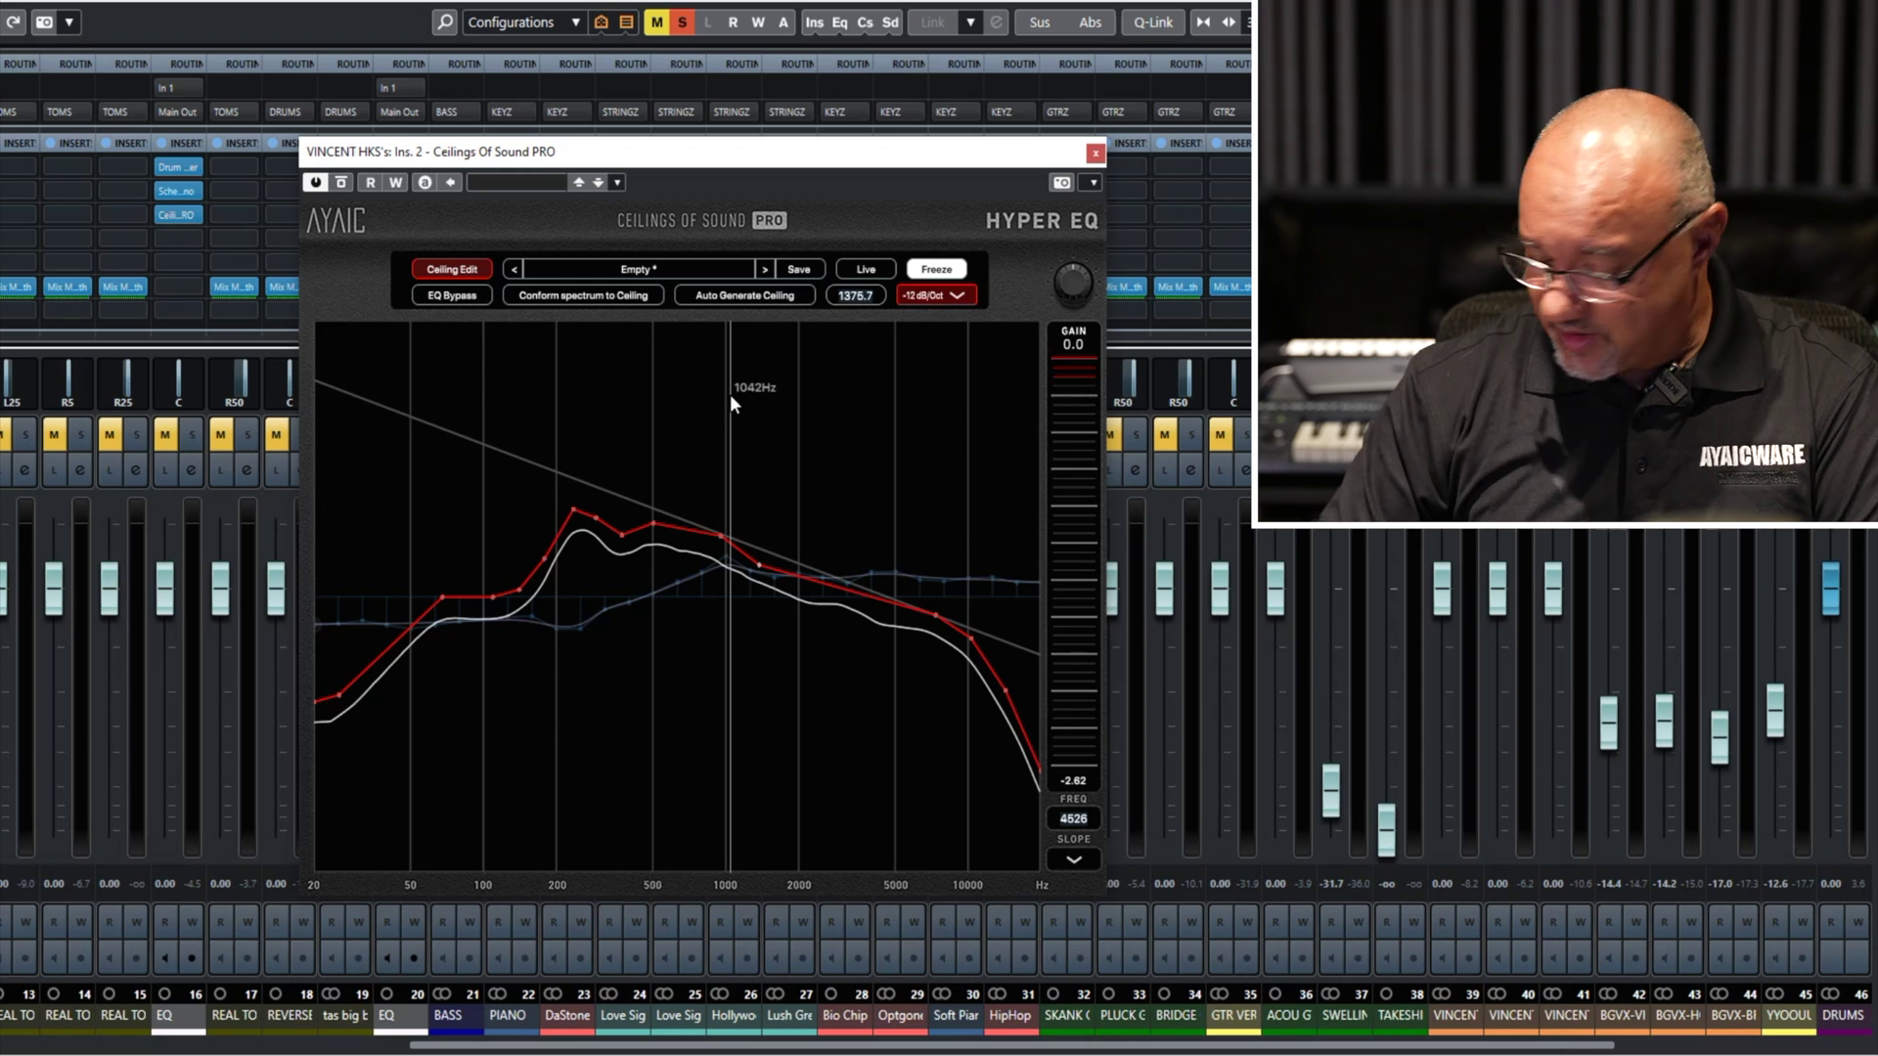
pyautogui.press('space')
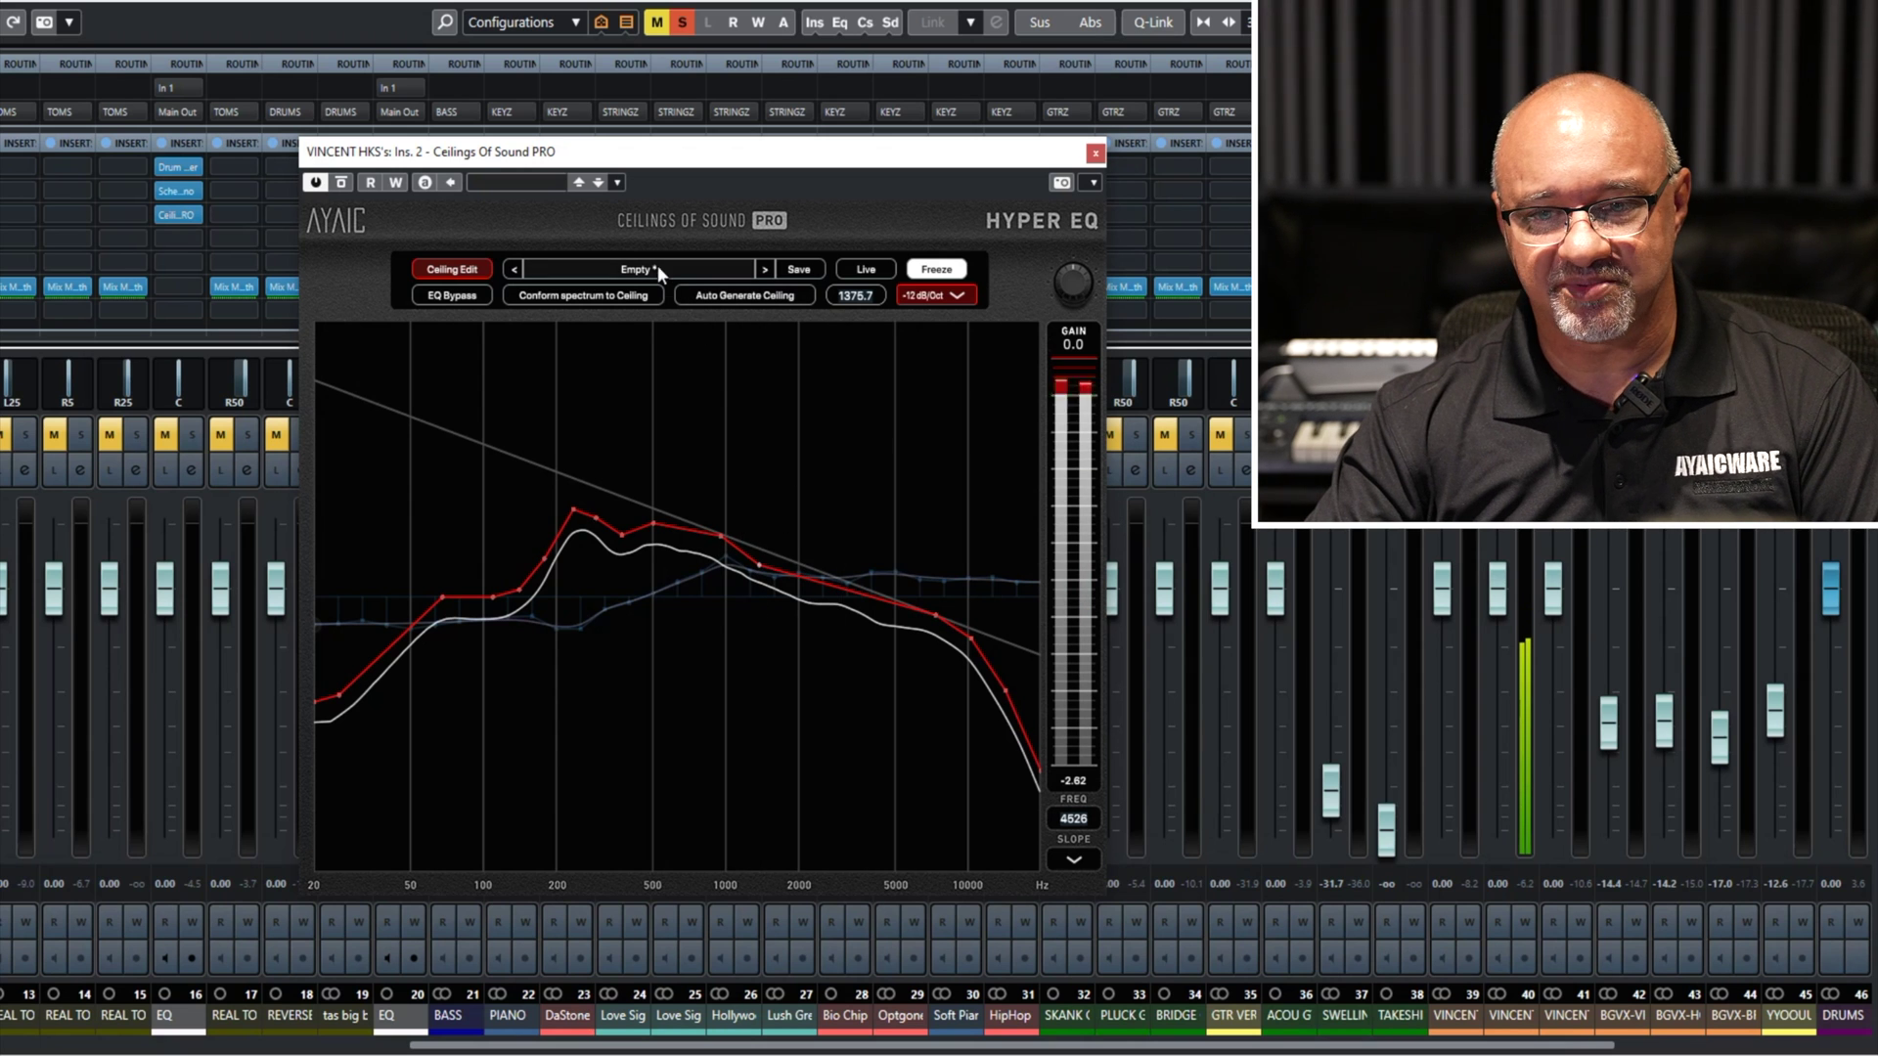
# Reset the EQ curve and load the empty preset to clear the ceiling.
pyautogui.click(657, 266)
pyautogui.click(573, 368)
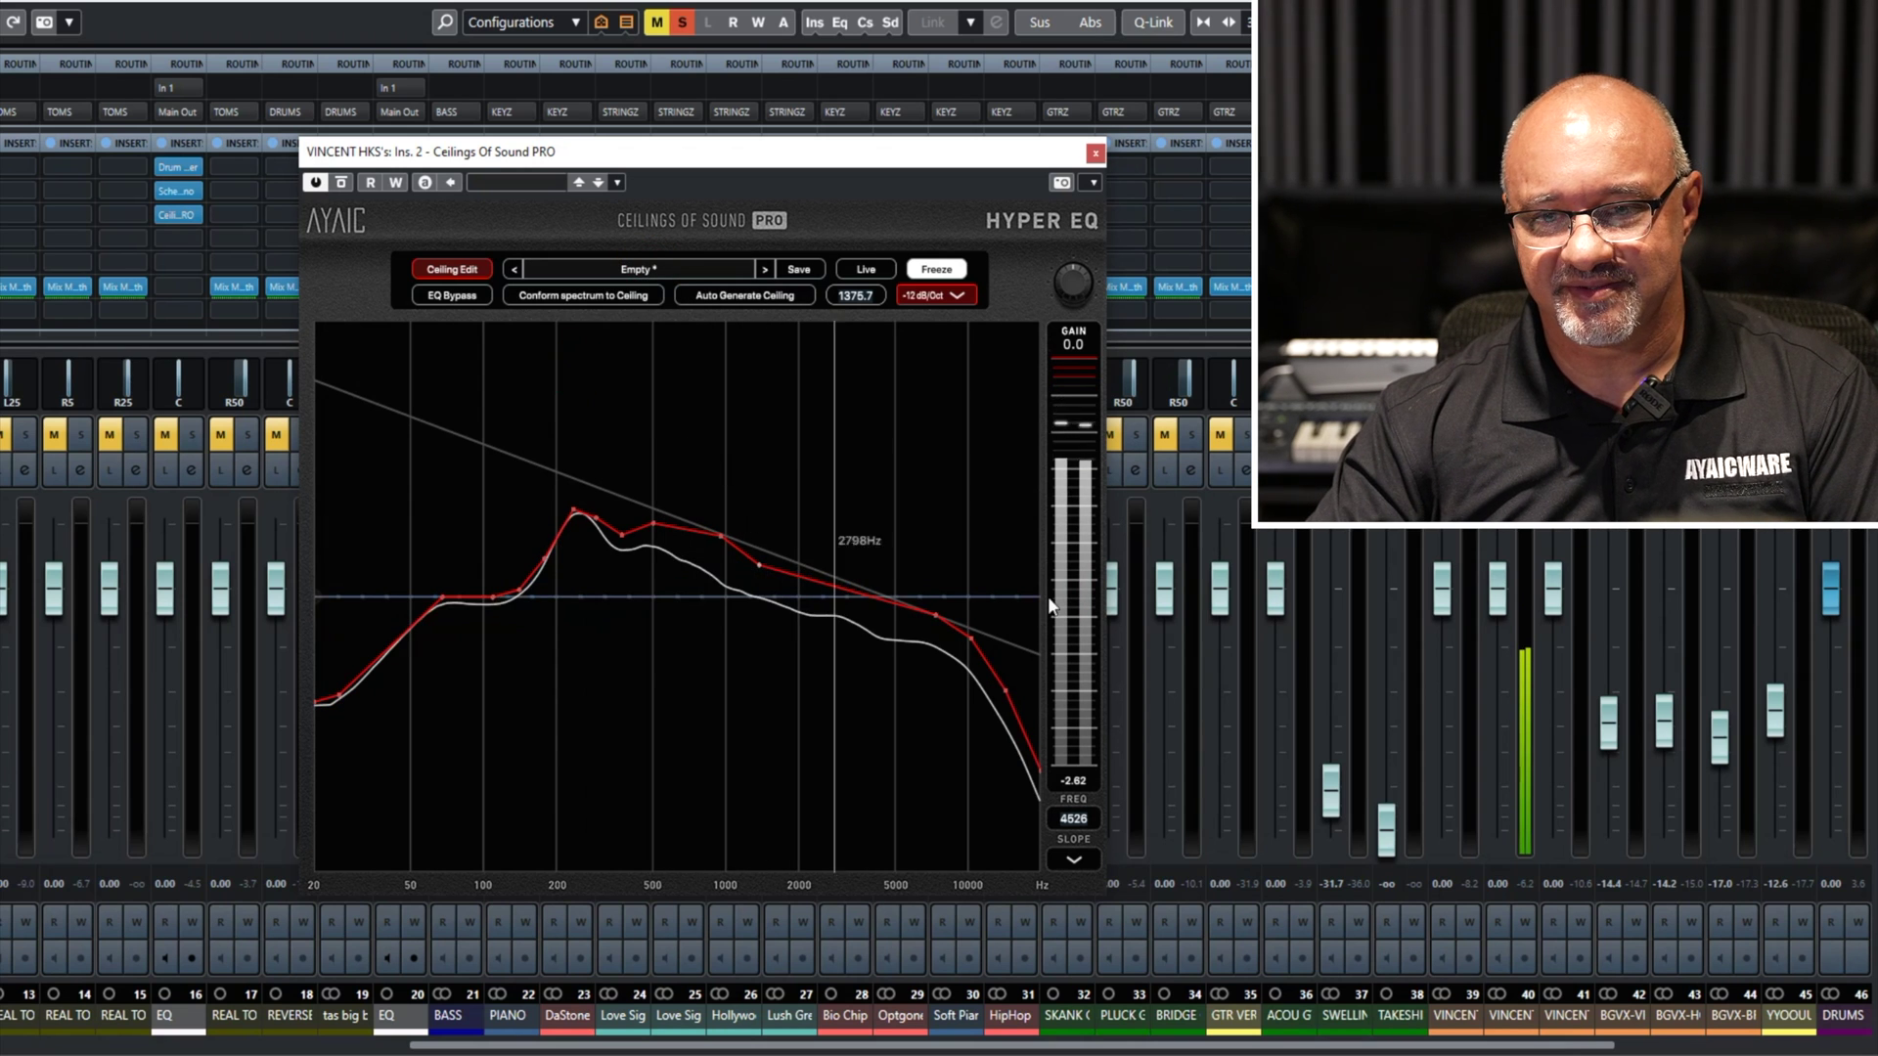
pyautogui.click(614, 267)
pyautogui.click(580, 341)
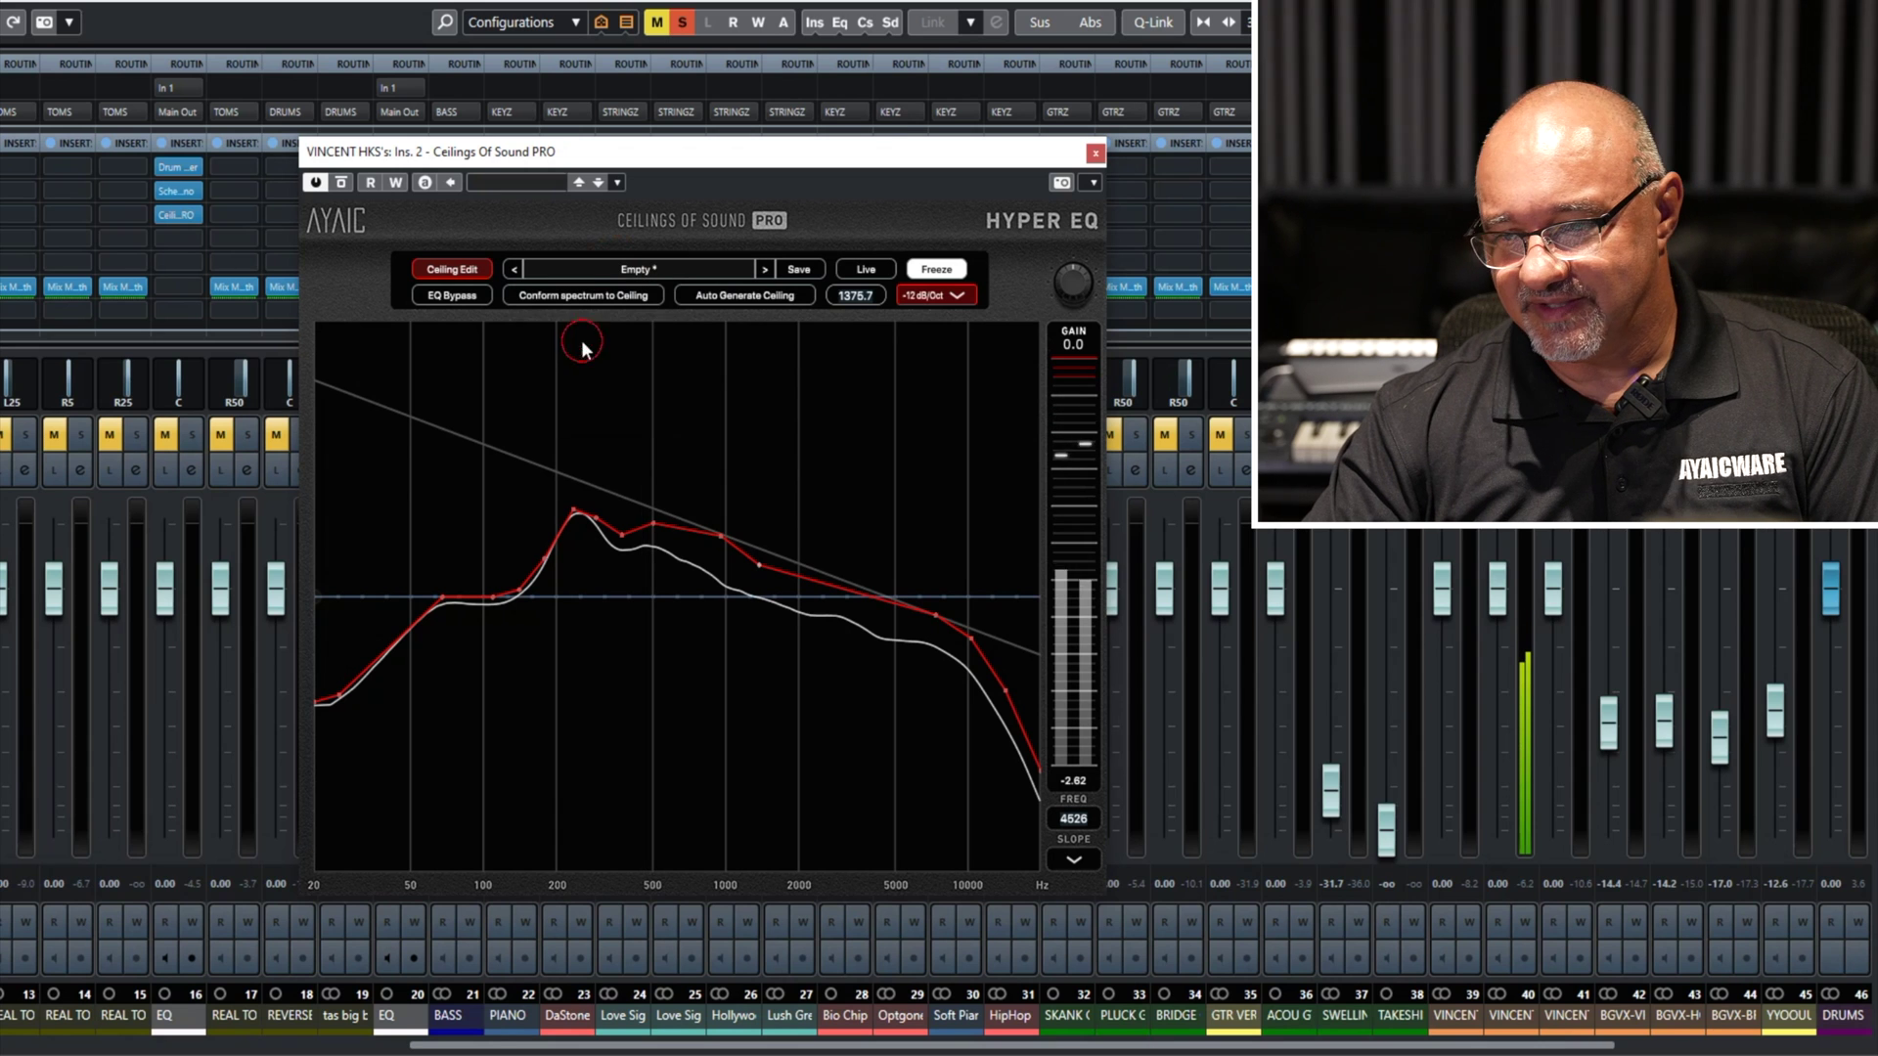
# Add a Brown slope guide anchored at 2167.5 Hz and raise the flat ceiling well above the vocal spectrum.
pyautogui.click(1075, 858)
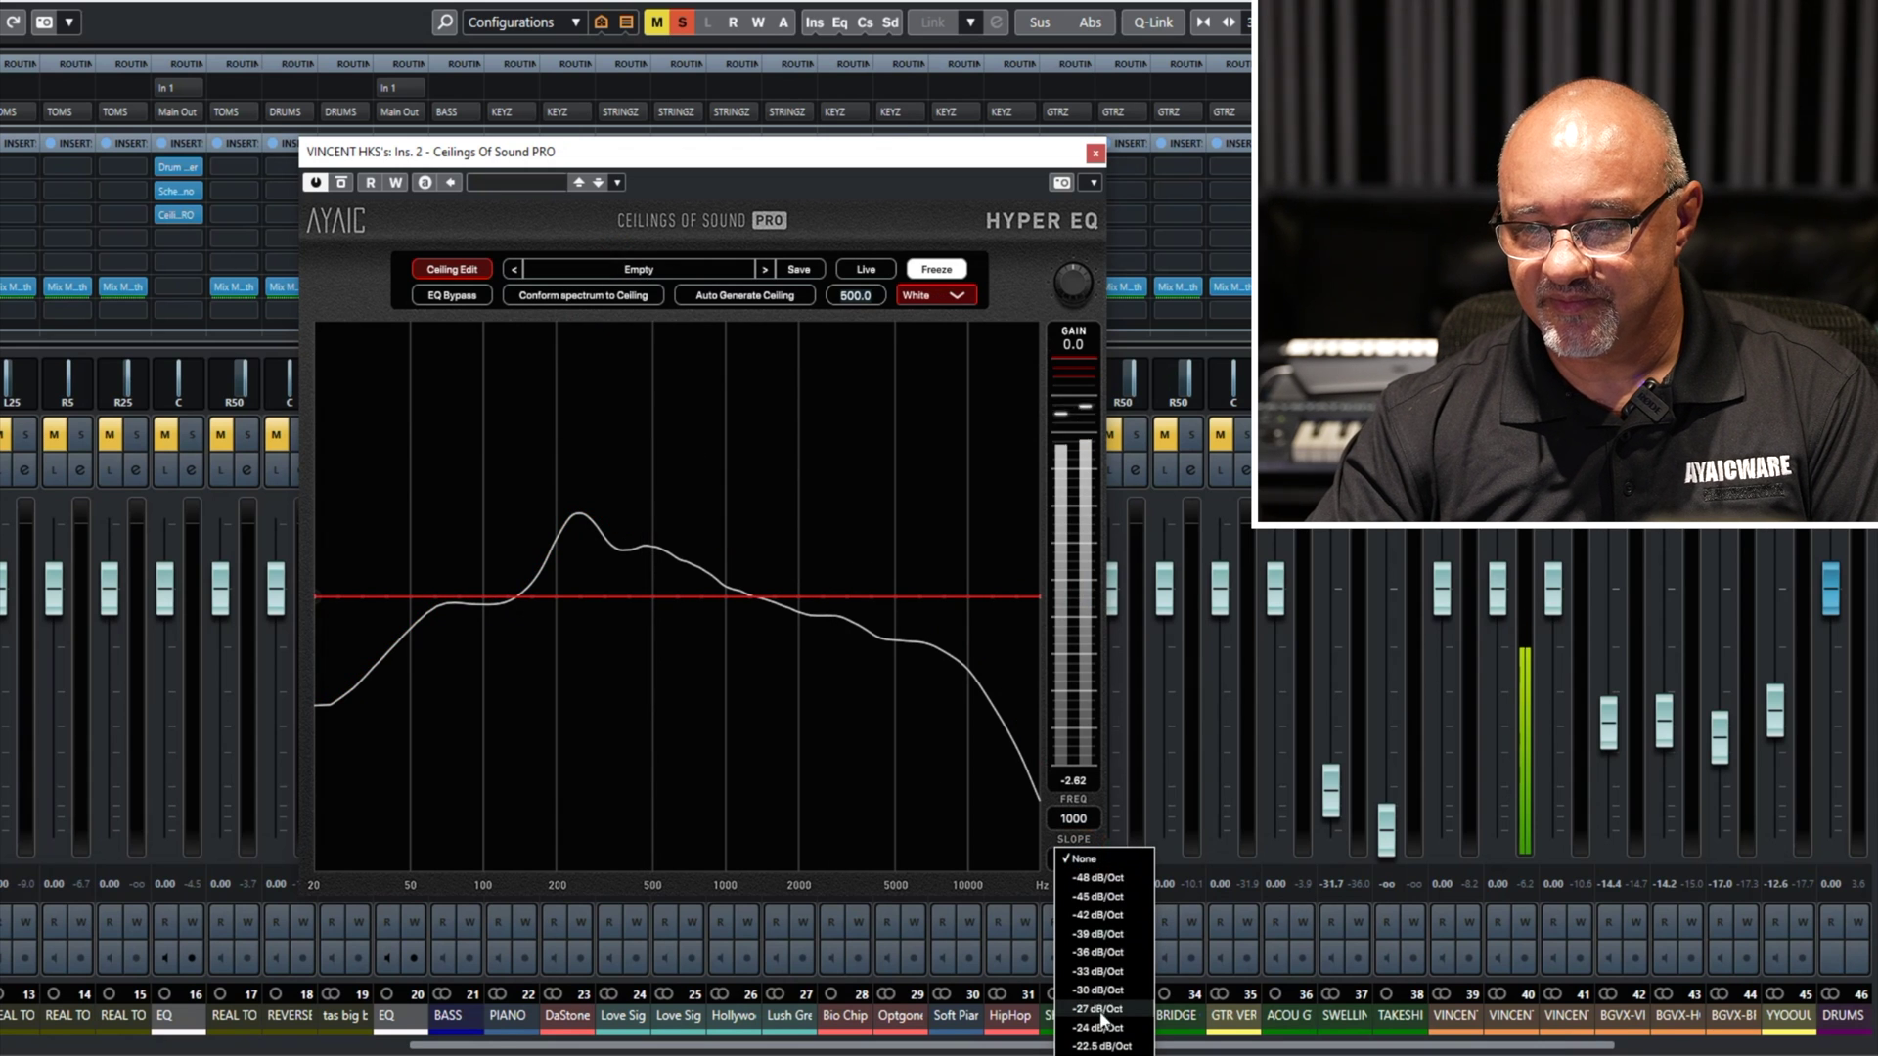
pyautogui.scroll(-5, 1103, 1022)
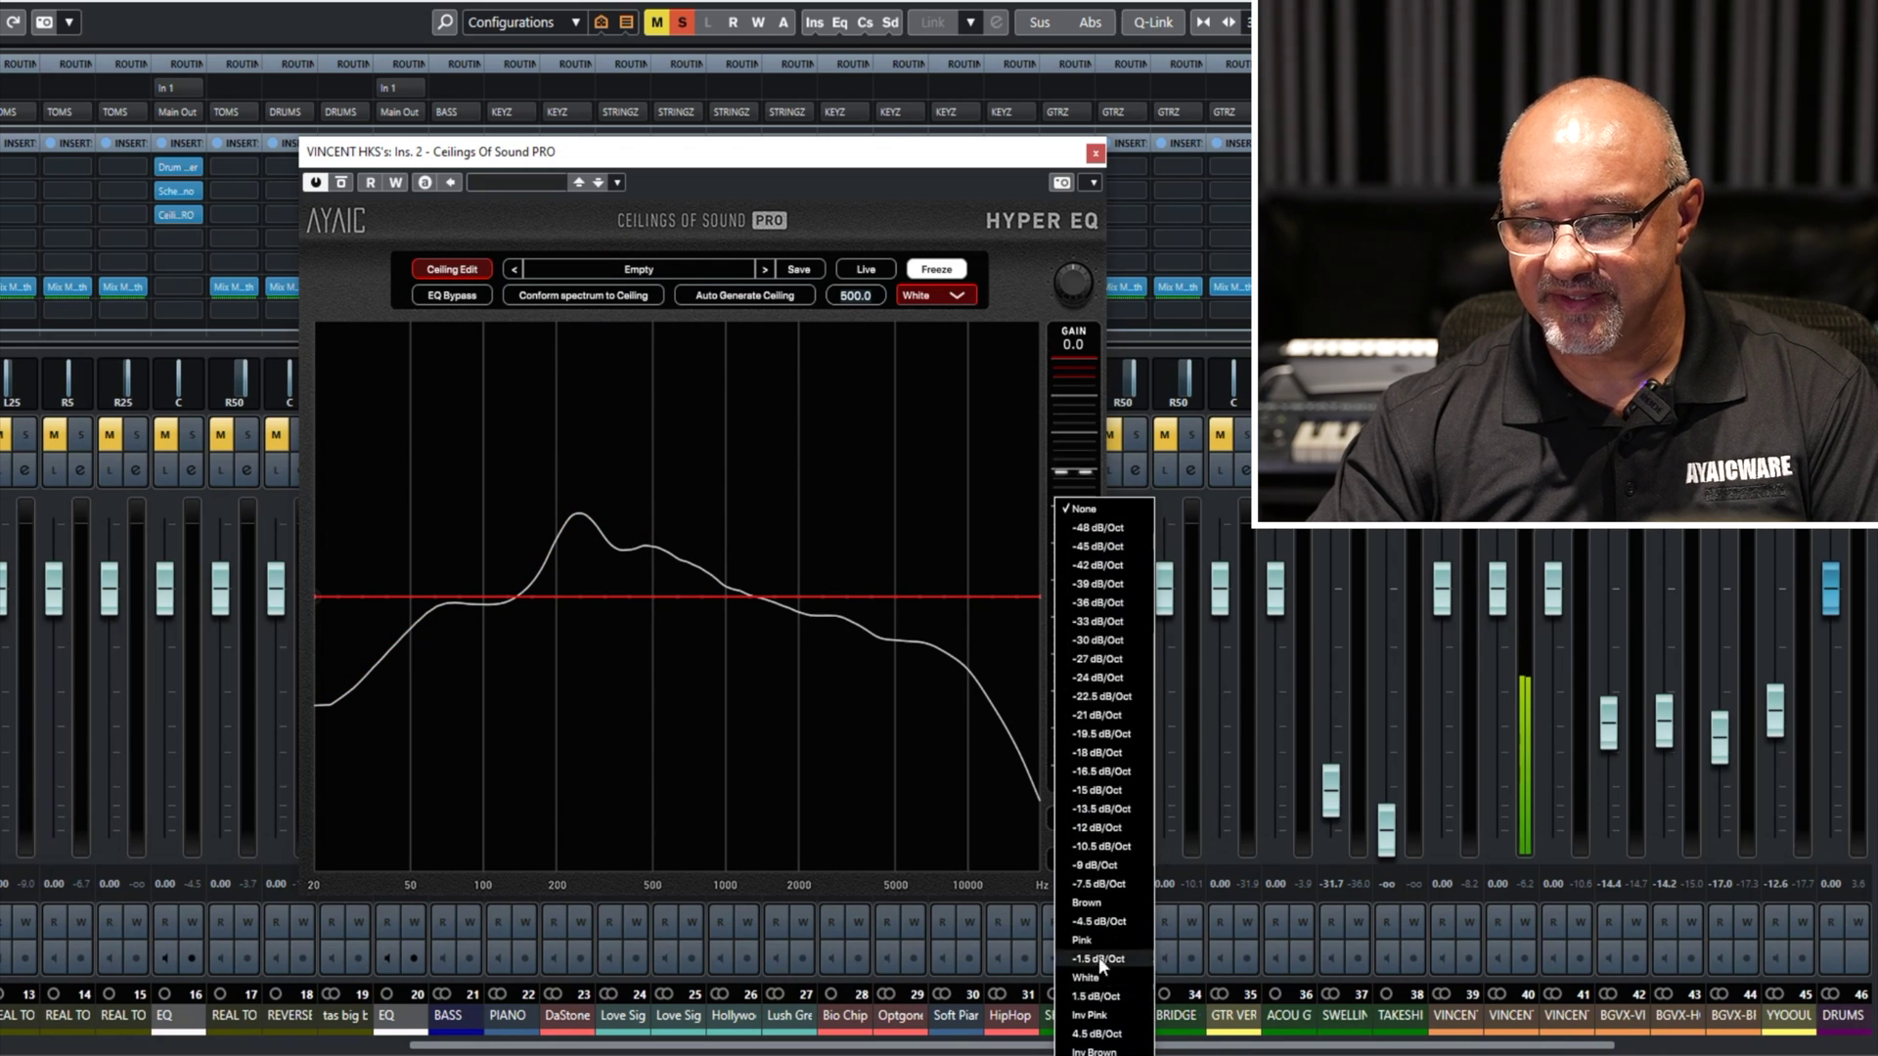
pyautogui.click(1101, 973)
pyautogui.moveTo(1076, 817); pyautogui.dragTo(1076, 744)
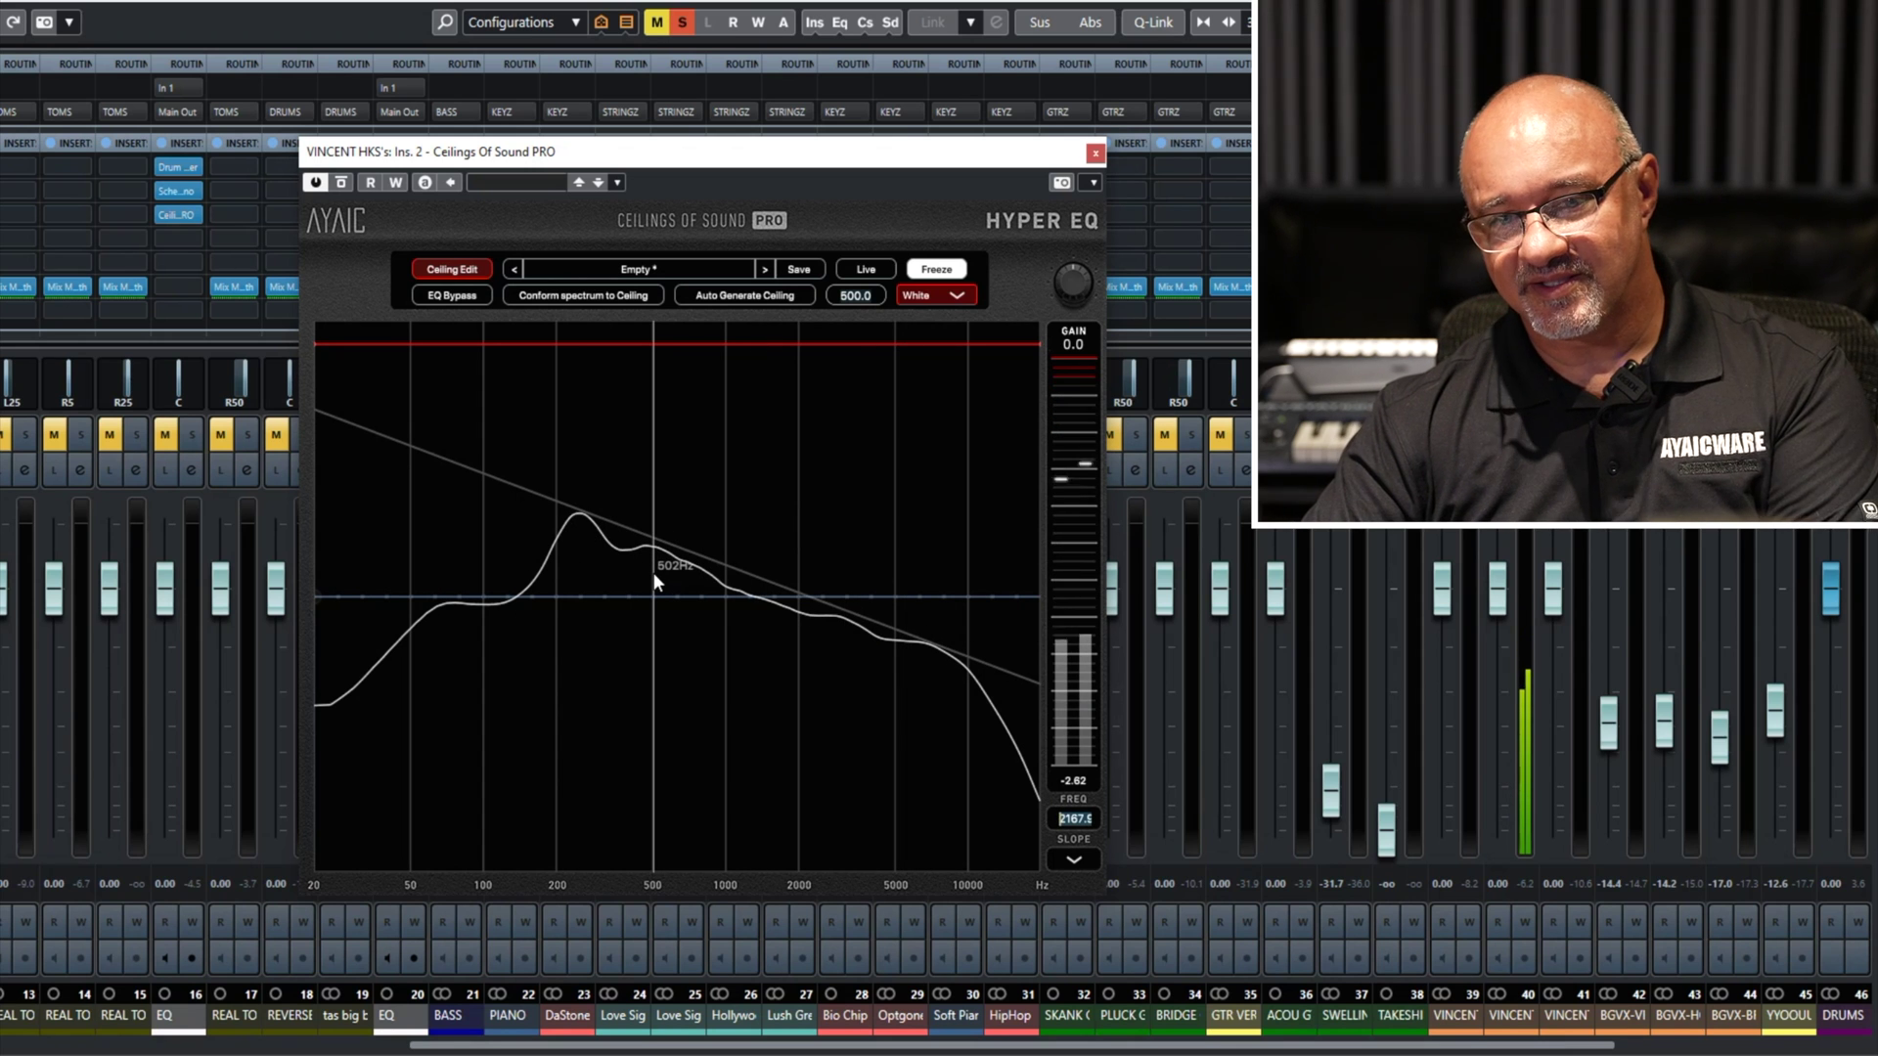
# Pull the vocal fader fully down and slightly boost the EQ bands from about 400 Hz to 4 kHz, leaving 5 kHz and above flat.
pyautogui.moveTo(1512, 590); pyautogui.dragTo(1507, 871)
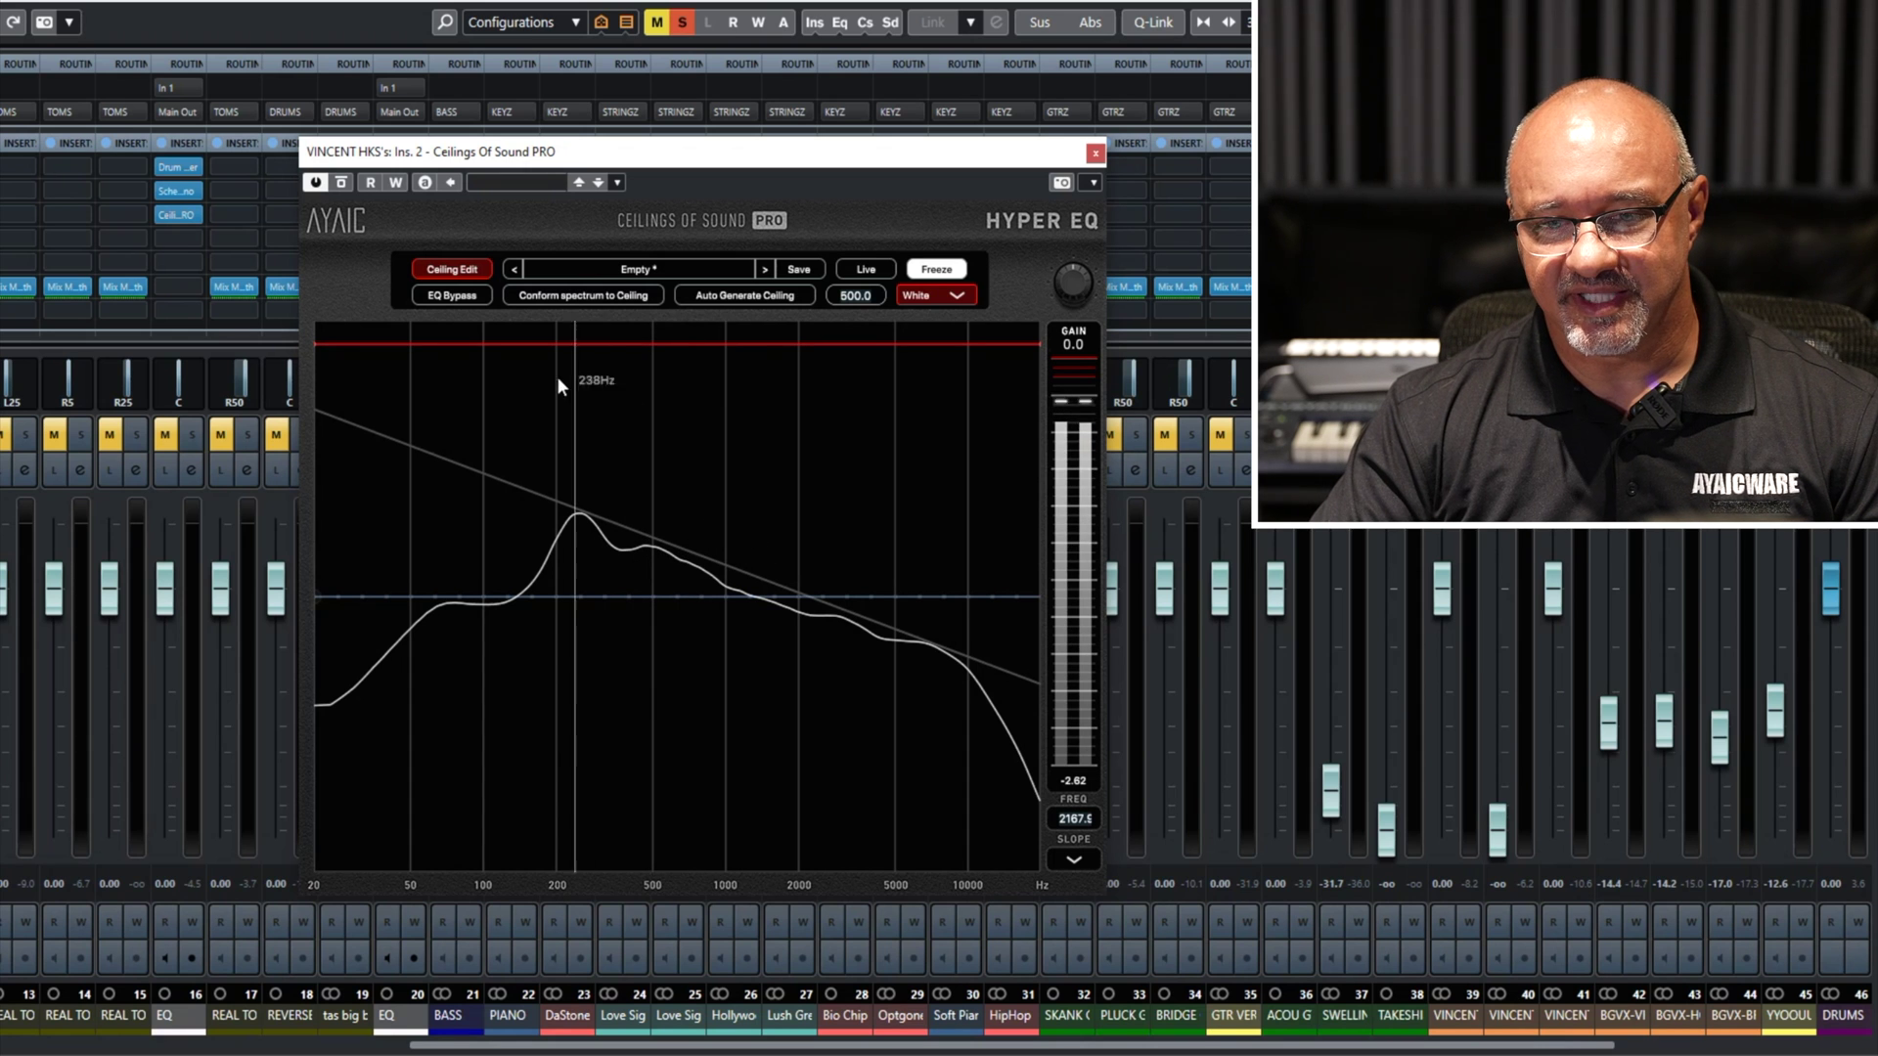
pyautogui.click(470, 270)
pyautogui.moveTo(623, 515); pyautogui.dragTo(942, 742)
pyautogui.moveTo(725, 595); pyautogui.dragTo(726, 583)
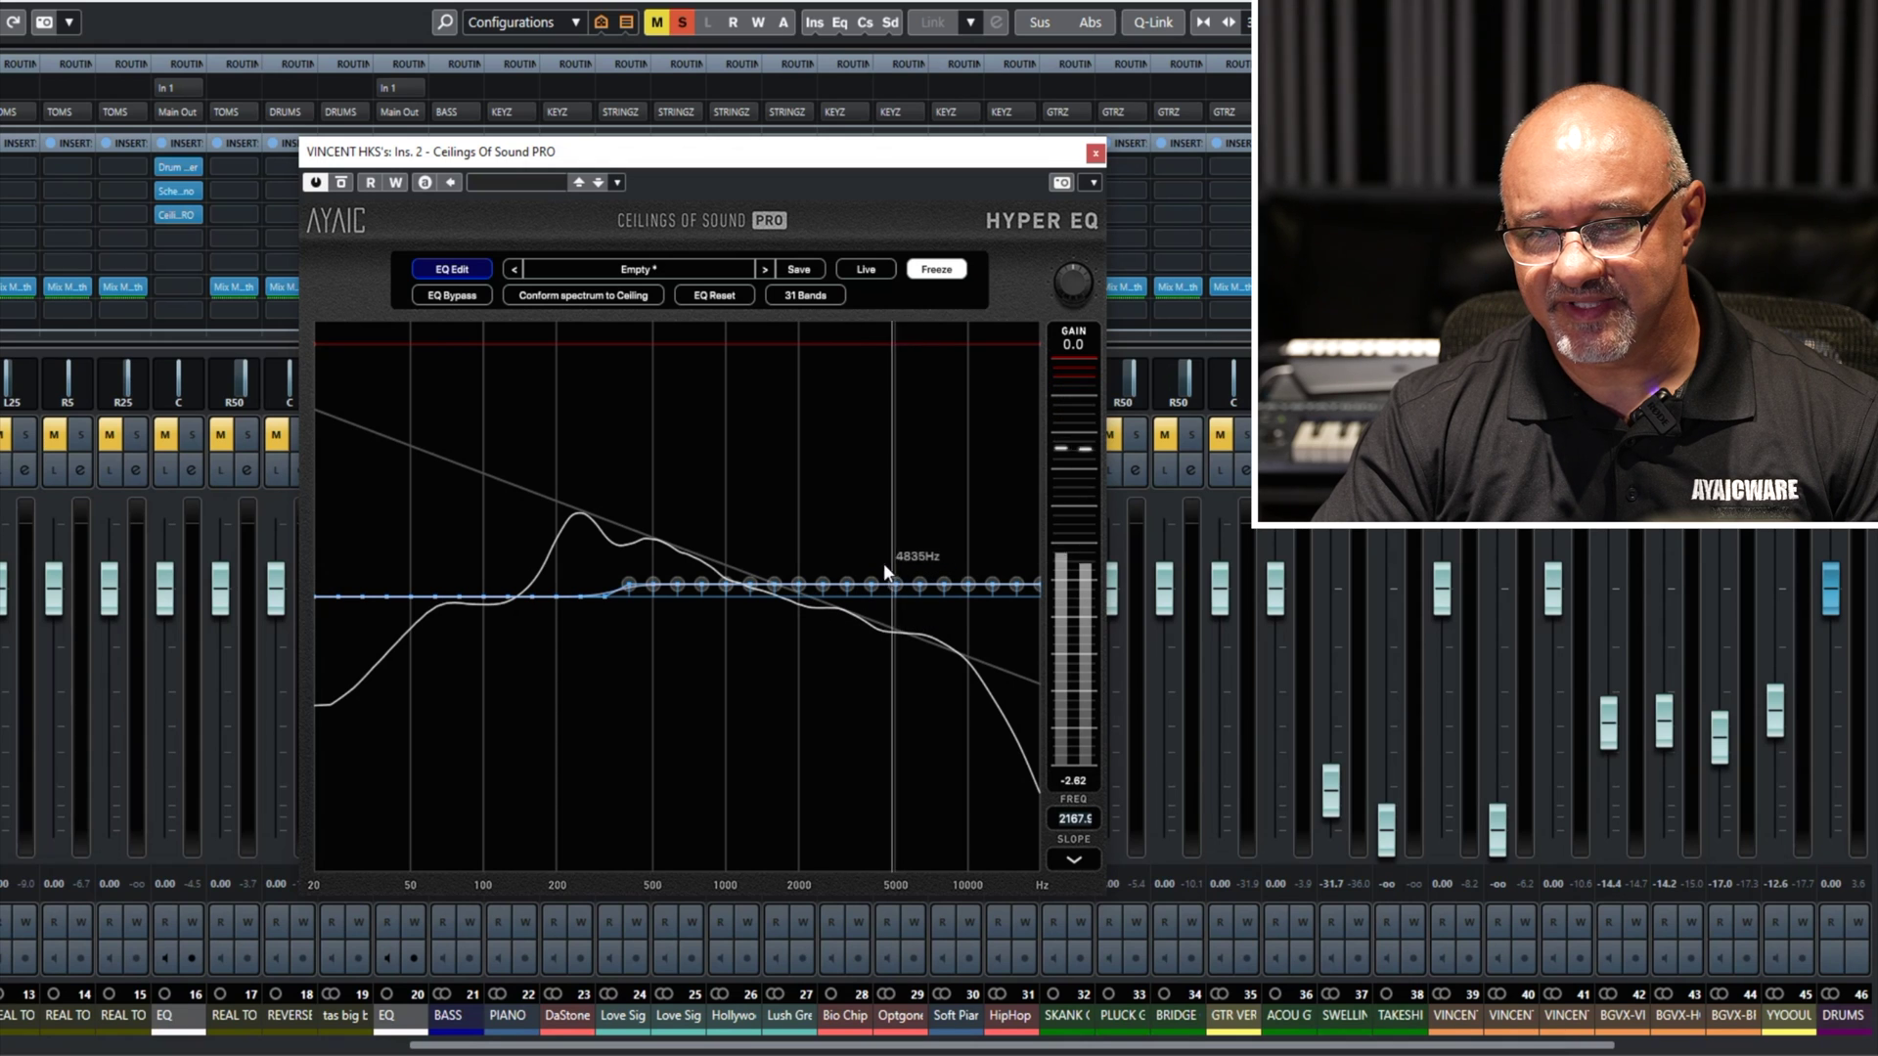
pyautogui.moveTo(888, 566); pyautogui.dragTo(964, 595)
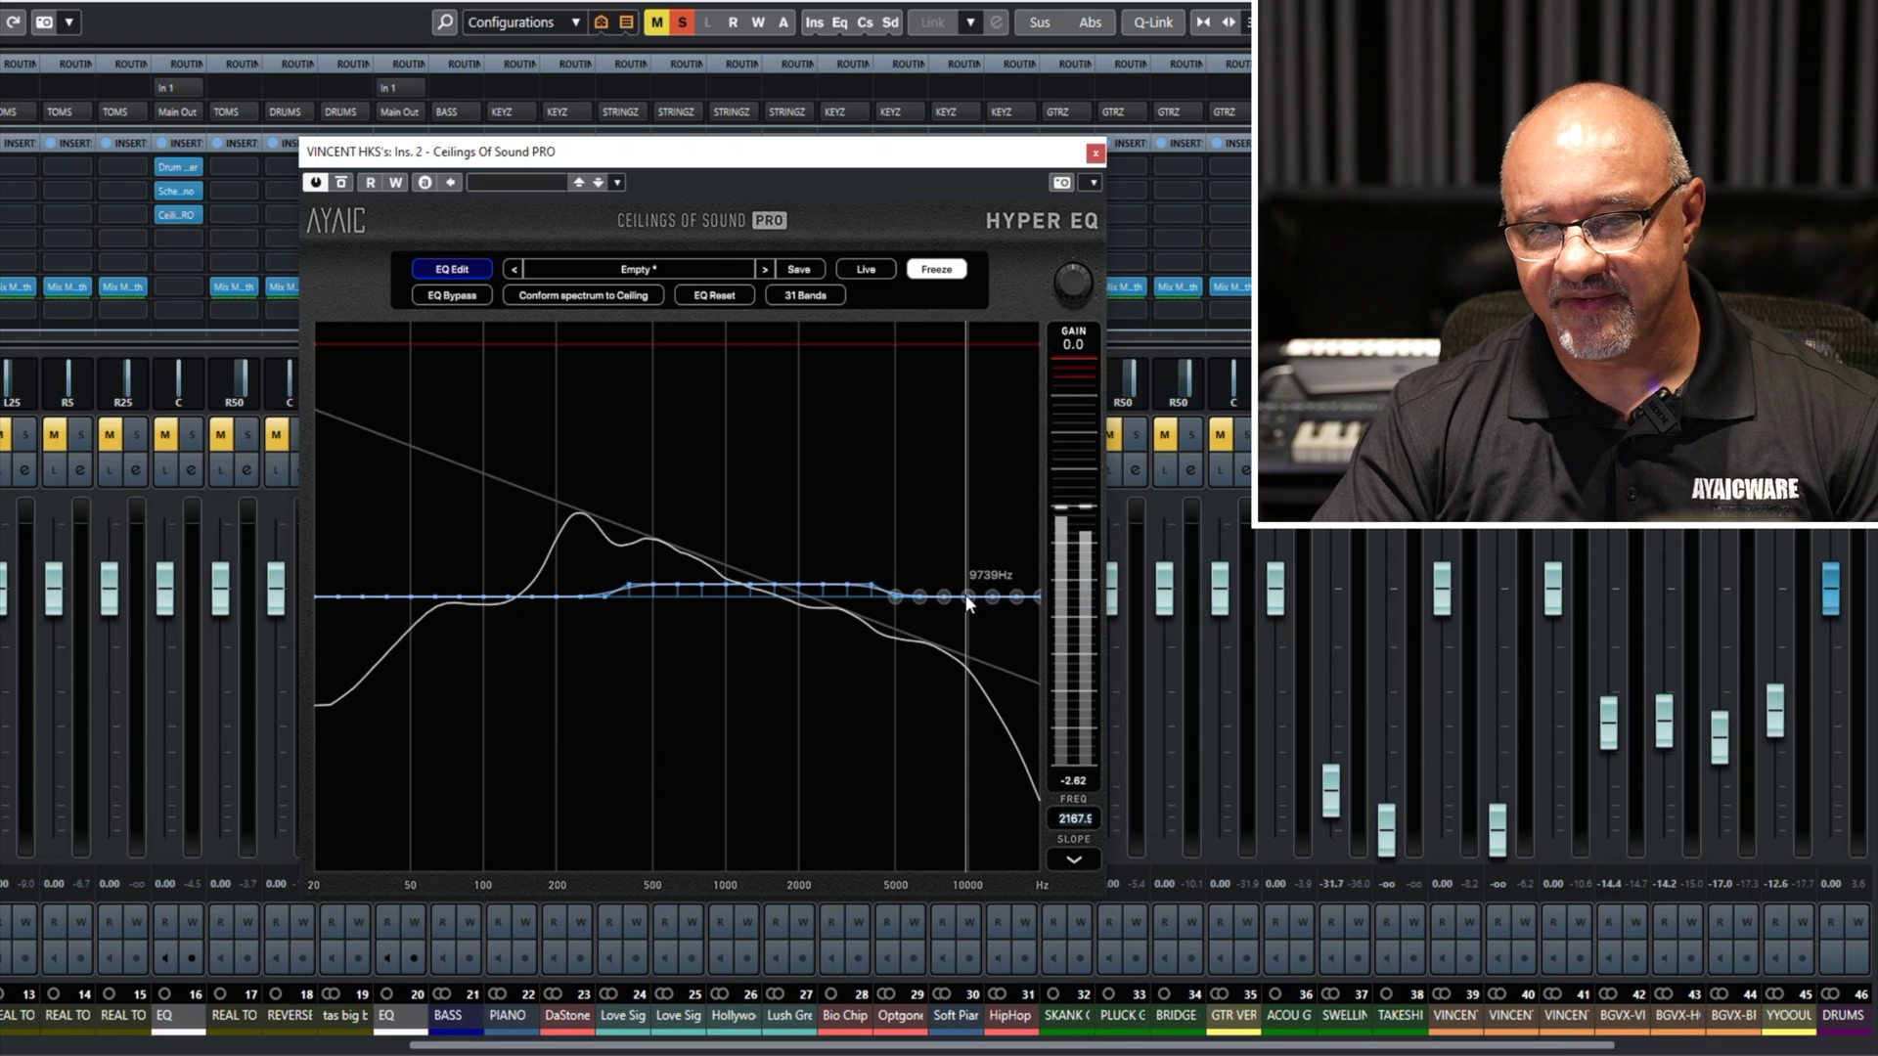
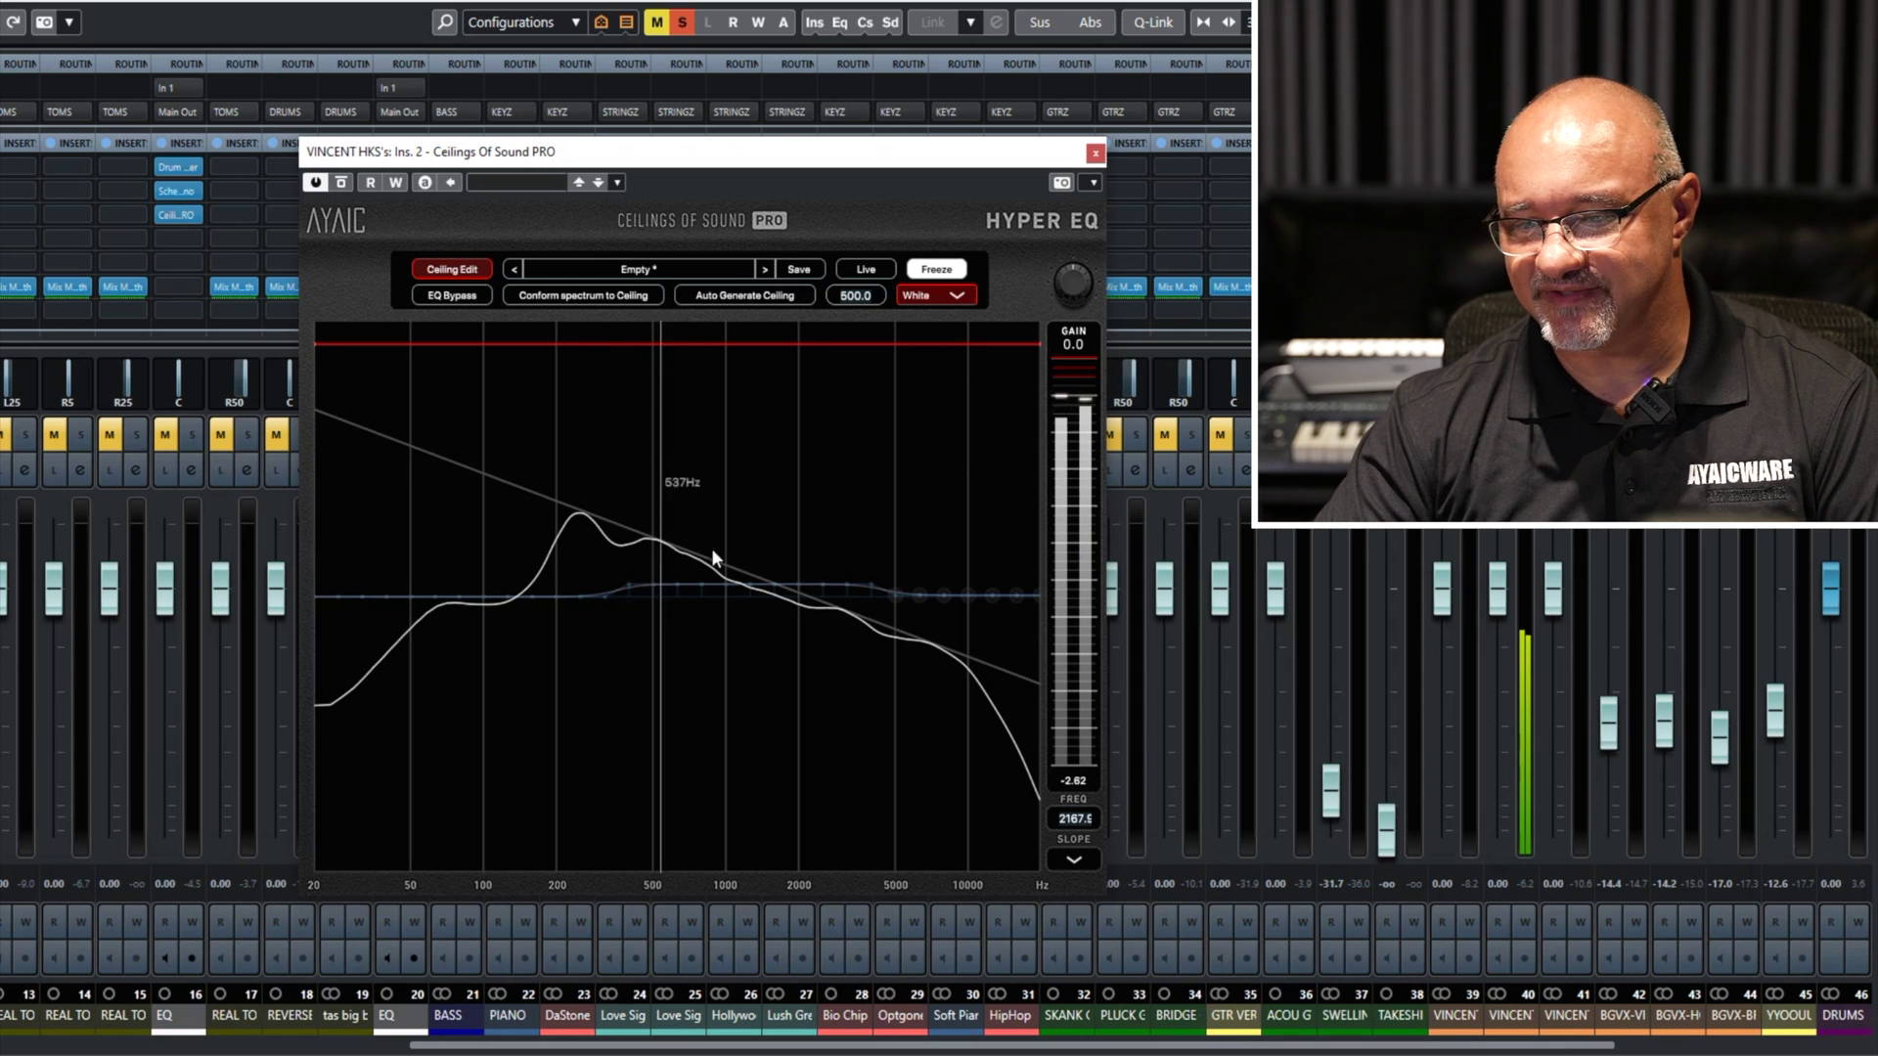
# Switch the slope guide to Pink and anchor it at about 9105 Hz.
pyautogui.click(1073, 860)
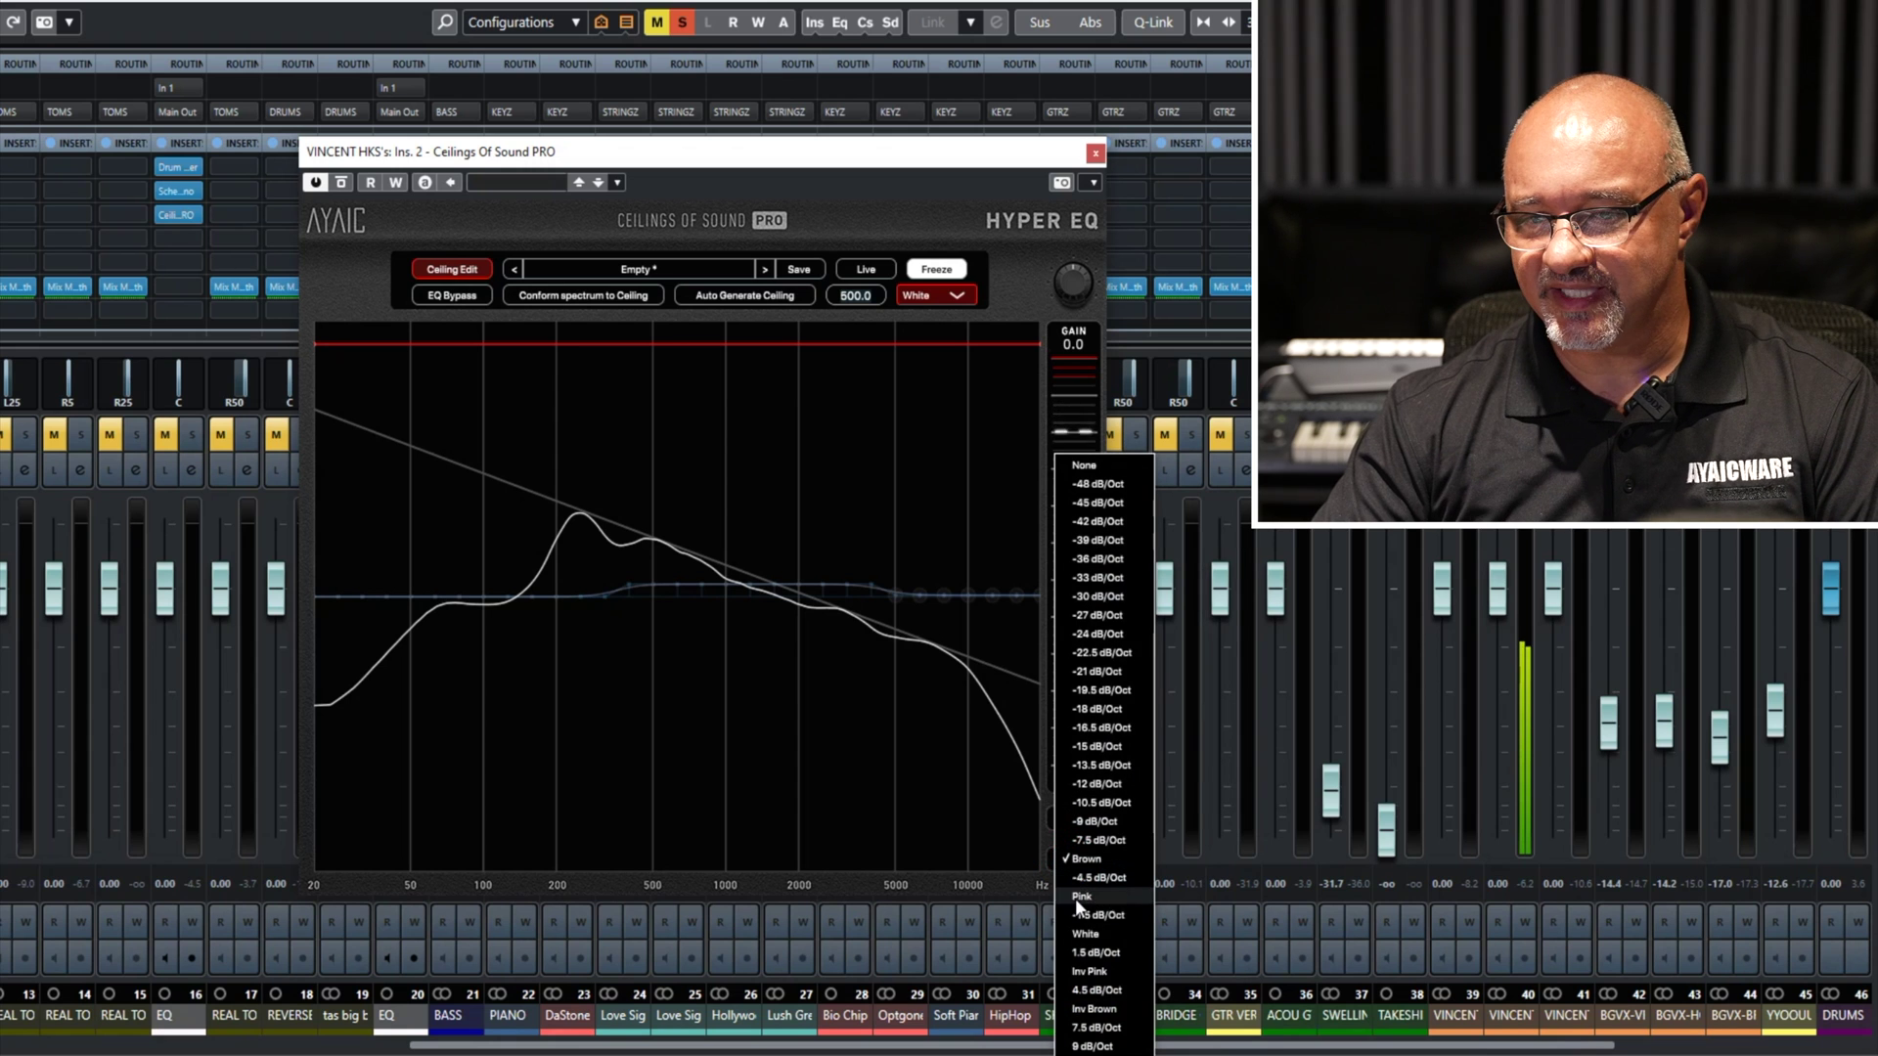
pyautogui.click(1077, 897)
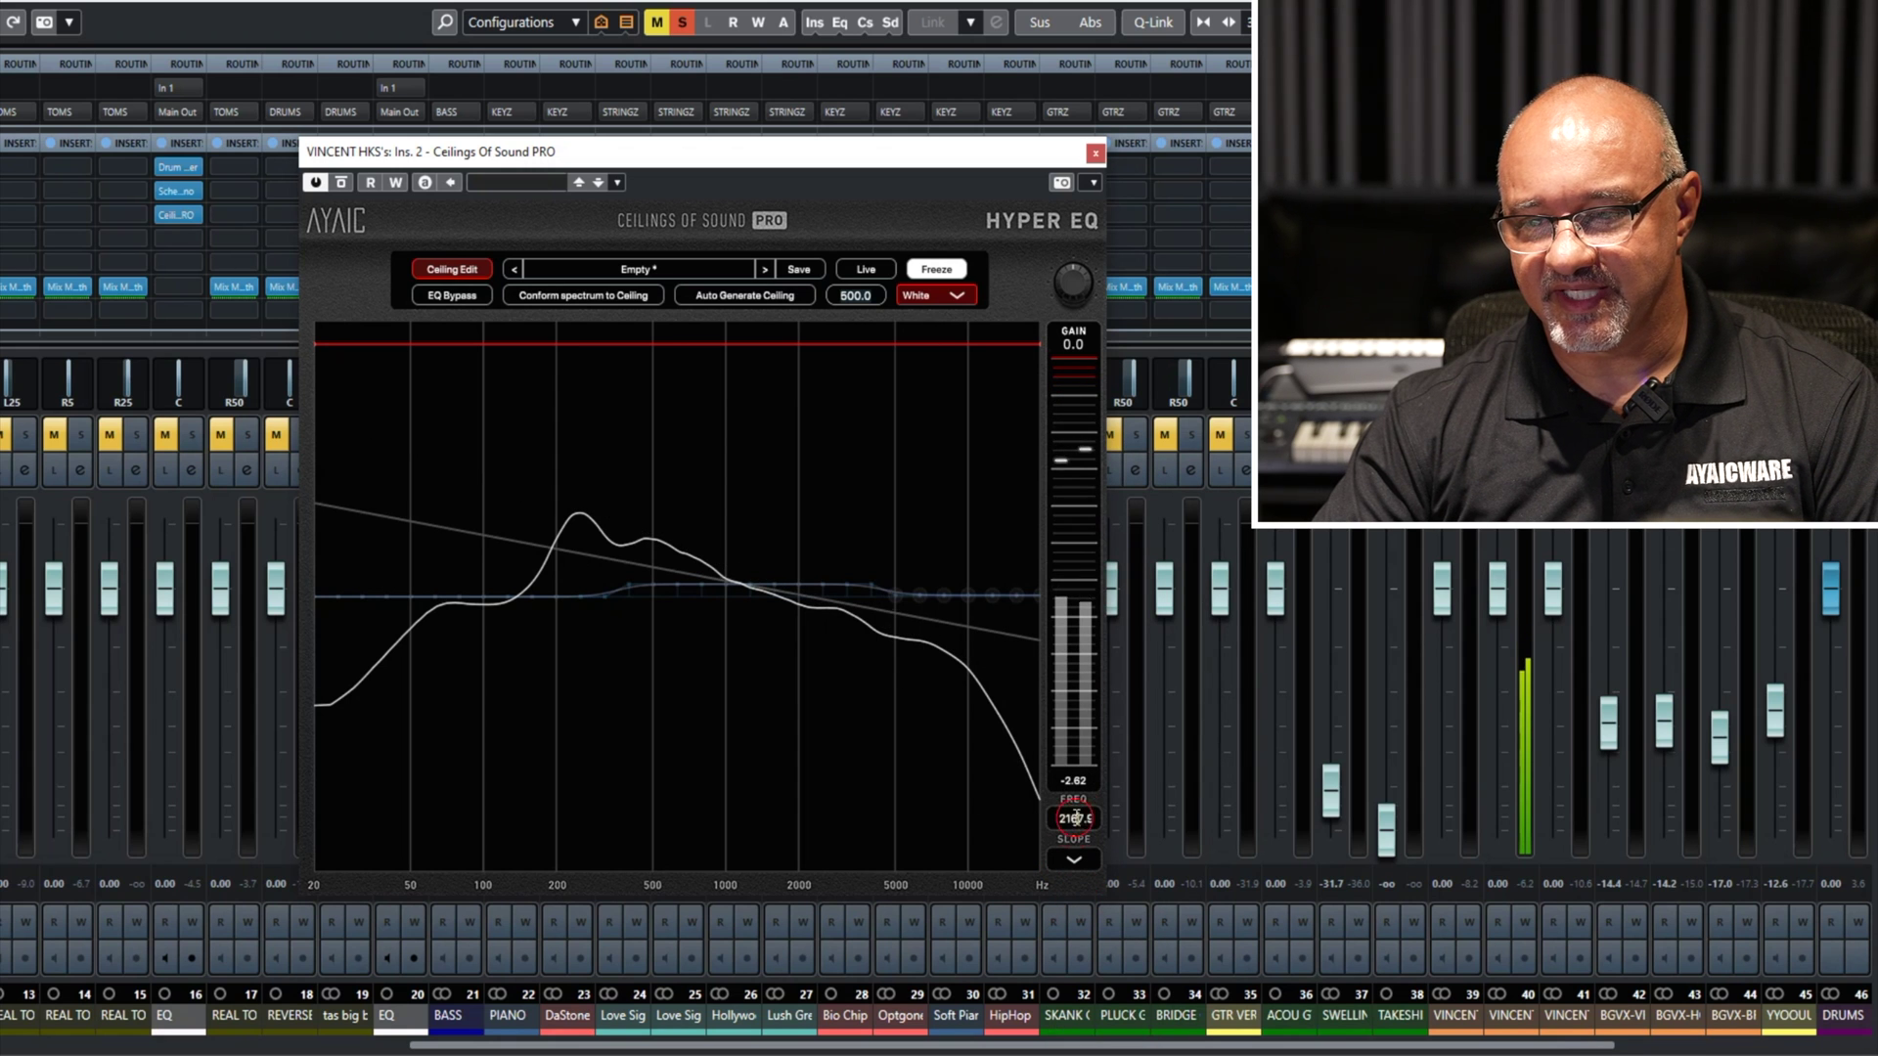
pyautogui.scroll(5, 1076, 817)
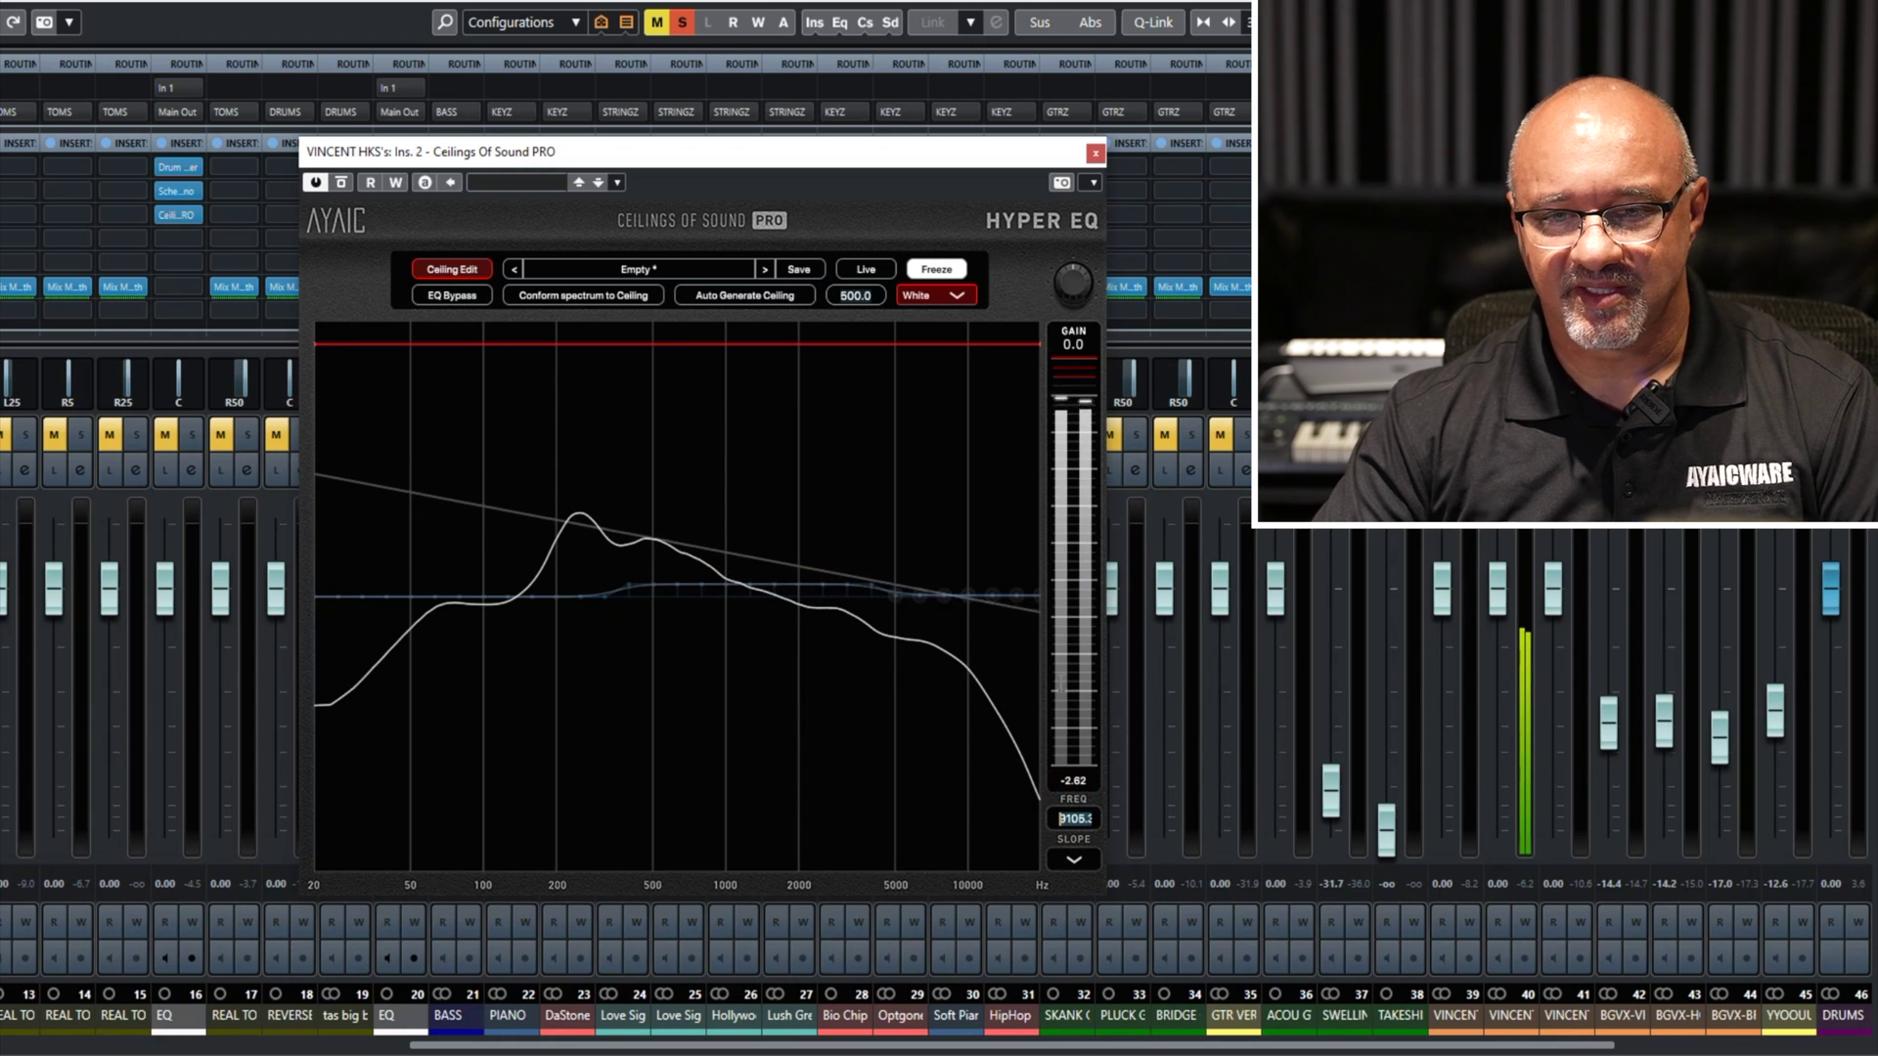
# Lower the EQ bands up to about 250 Hz and compare the sound with the EQ bypassed and active.
pyautogui.click(451, 269)
pyautogui.moveTo(642, 582)
pyautogui.mouseDown()
pyautogui.moveTo(655, 606)
pyautogui.moveTo(632, 585)
pyautogui.moveTo(605, 622)
pyautogui.moveTo(627, 586)
pyautogui.moveTo(603, 599)
pyautogui.mouseUp()
pyautogui.click(628, 586)
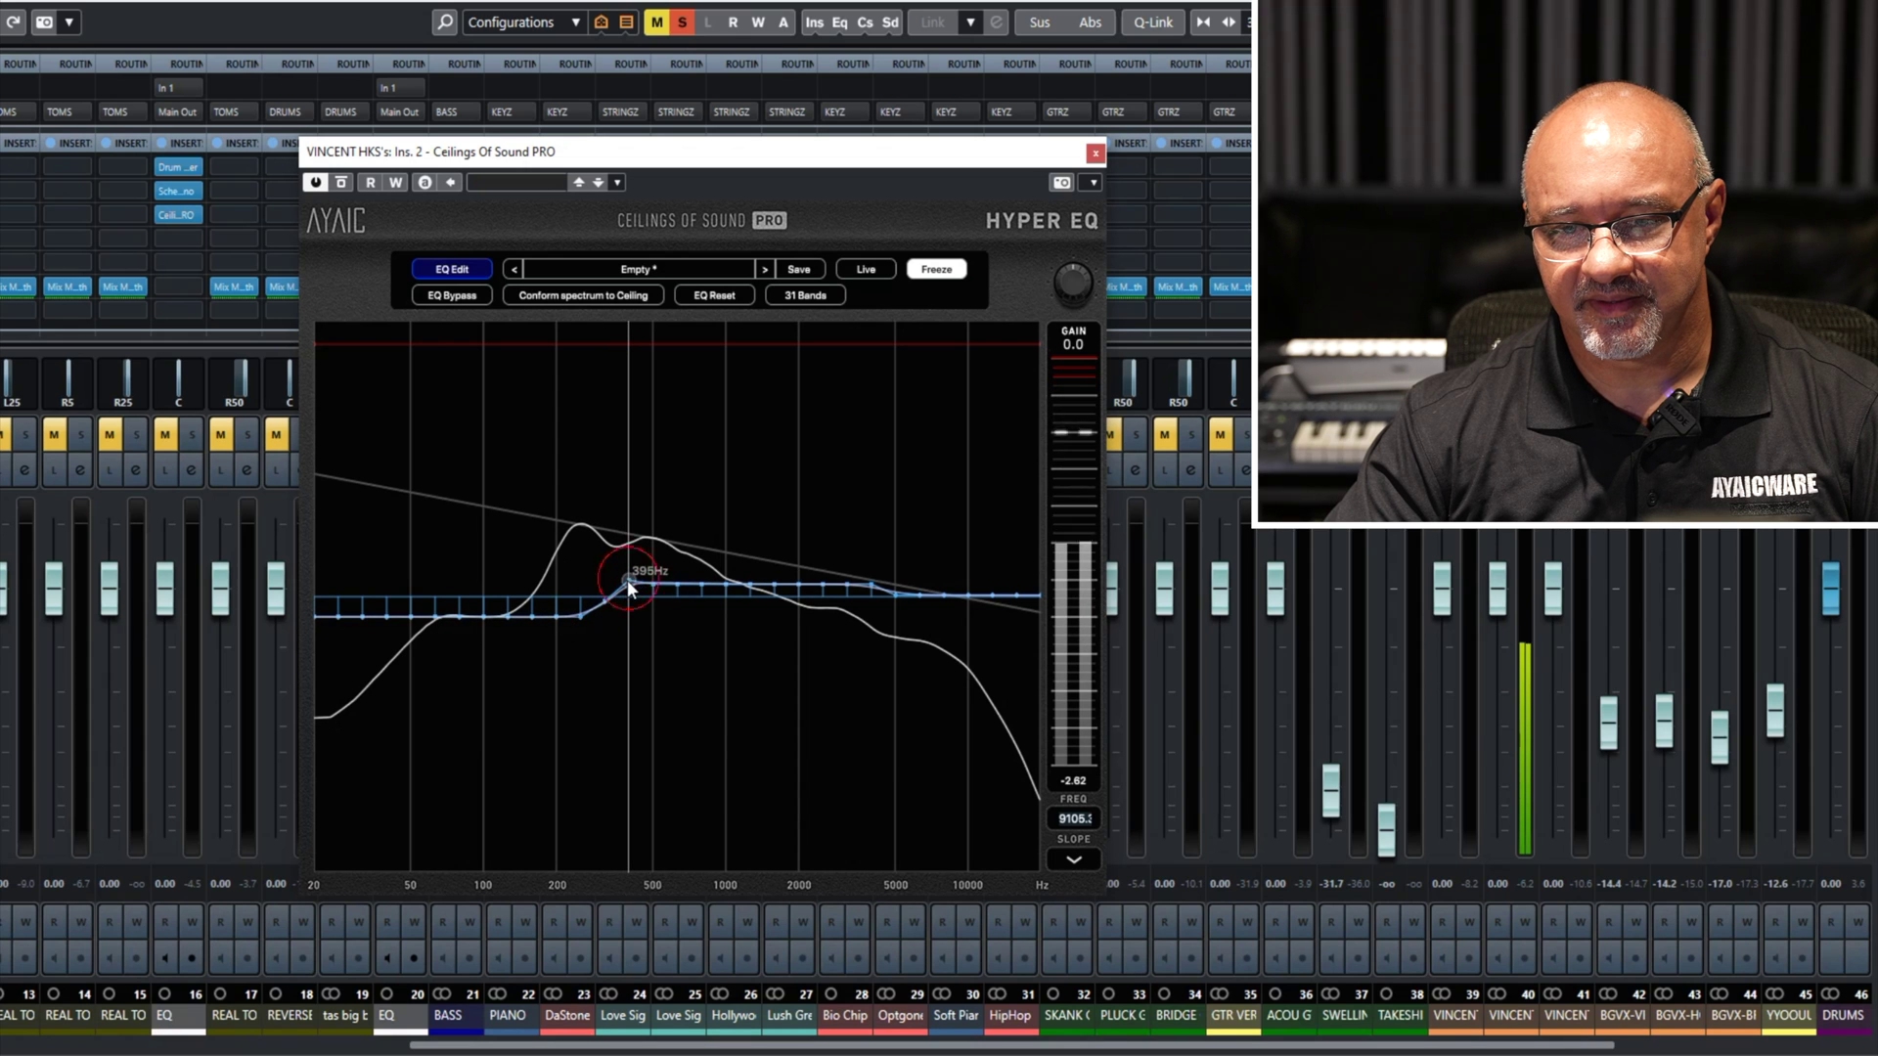
pyautogui.click(582, 622)
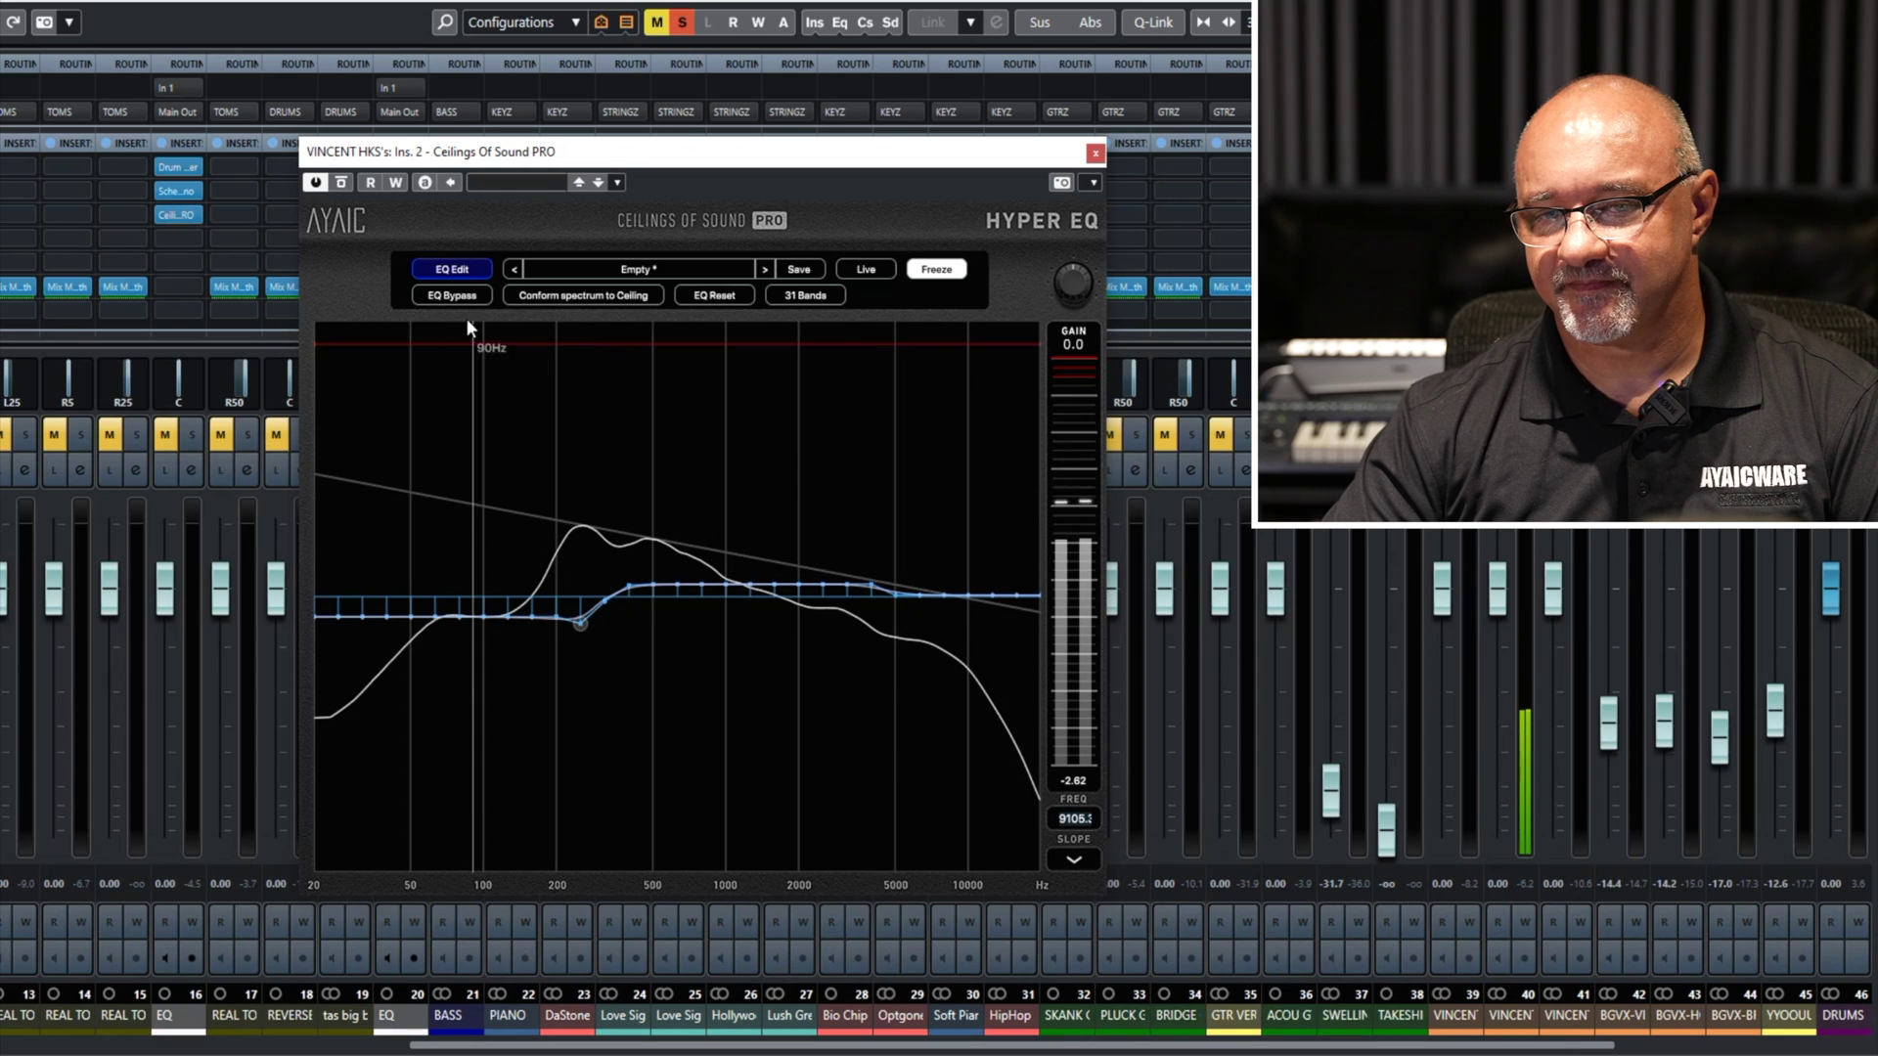
pyautogui.click(446, 297)
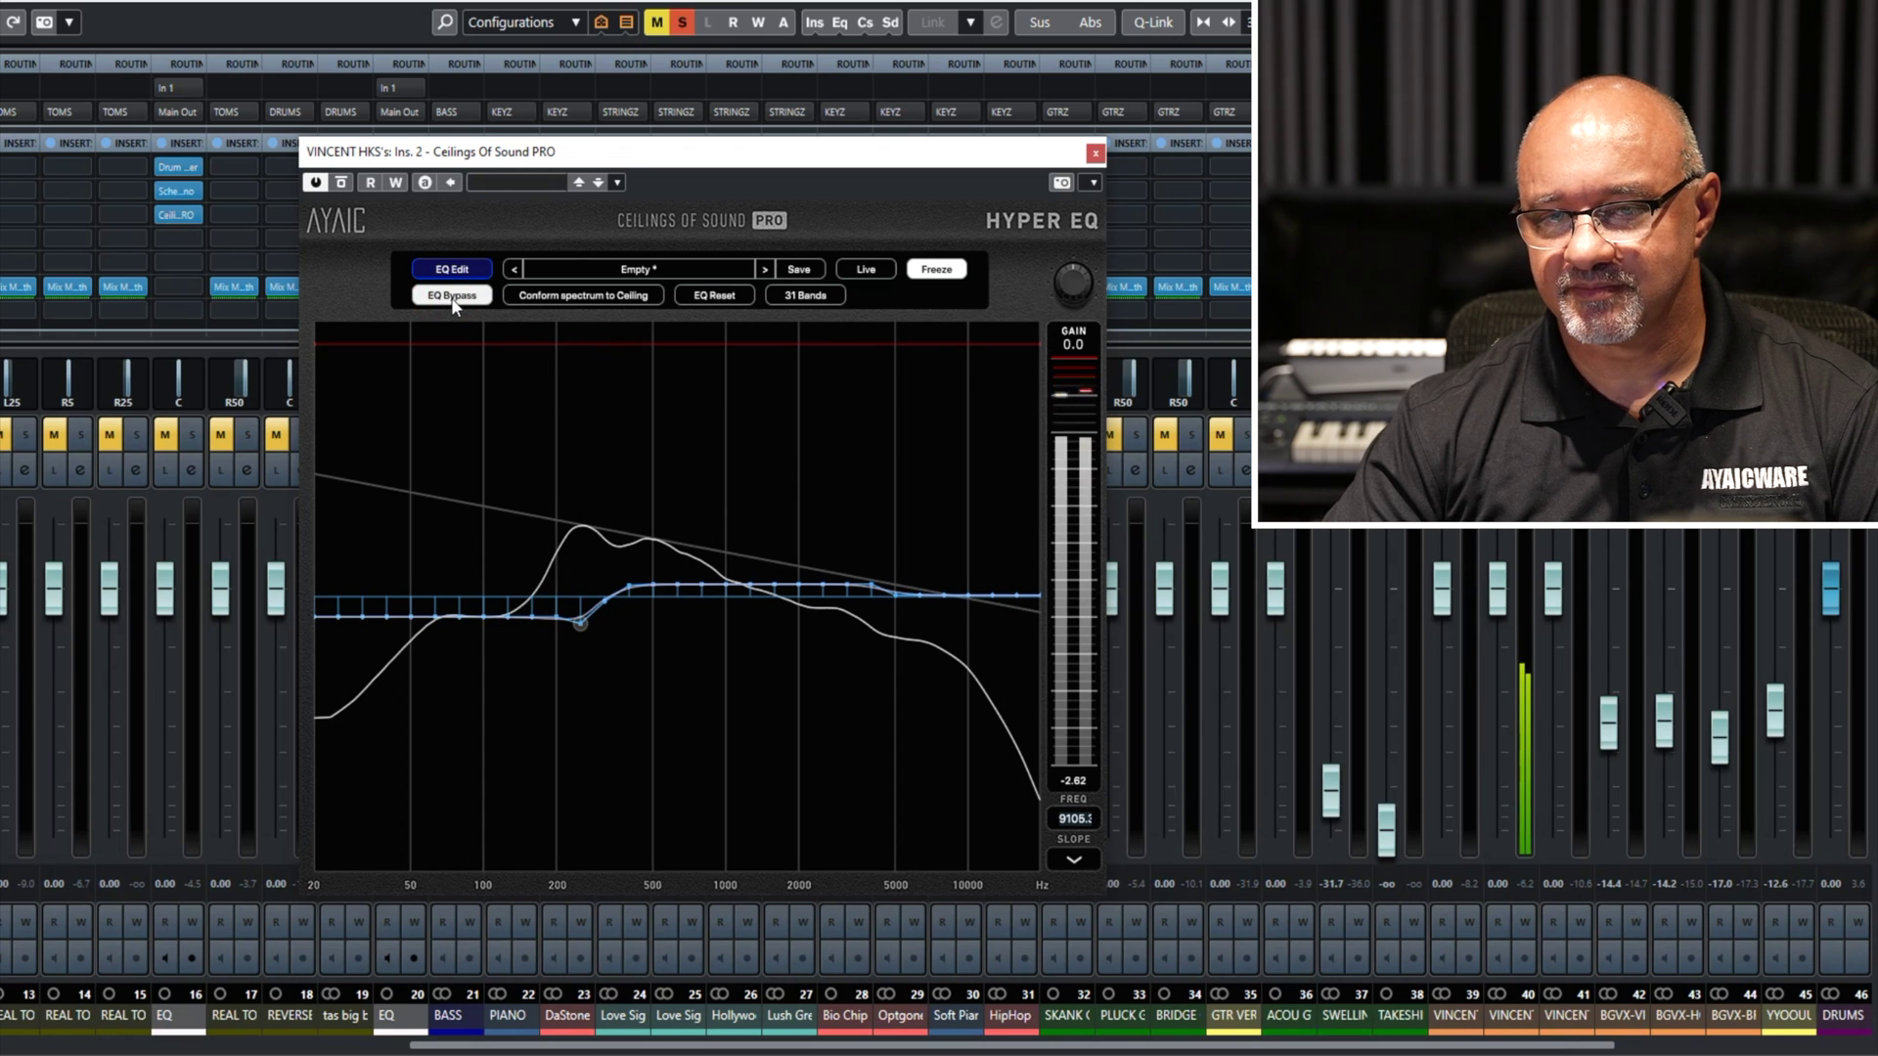
pyautogui.click(451, 298)
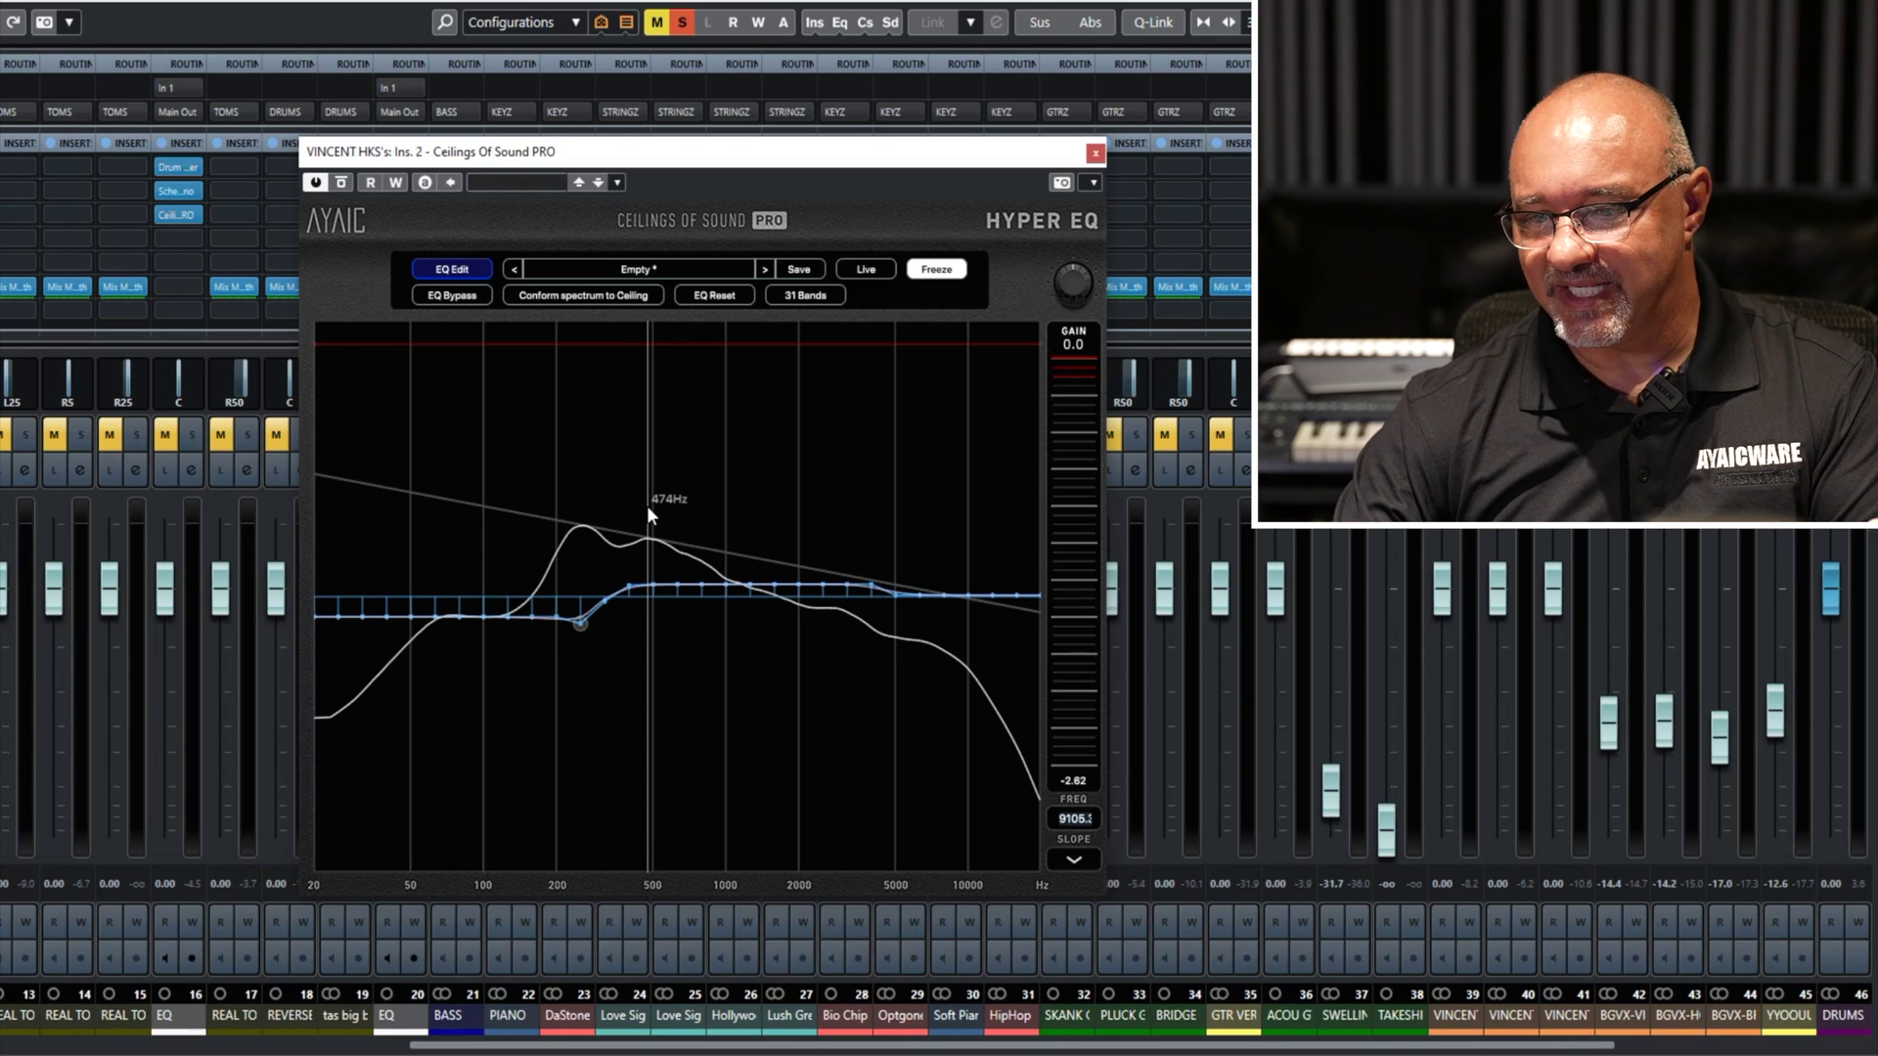
# Set the slope guide to -4.5 dB/Oct and raise the frozen spectrum in ceiling editing until it meets the guide.
pyautogui.click(1080, 857)
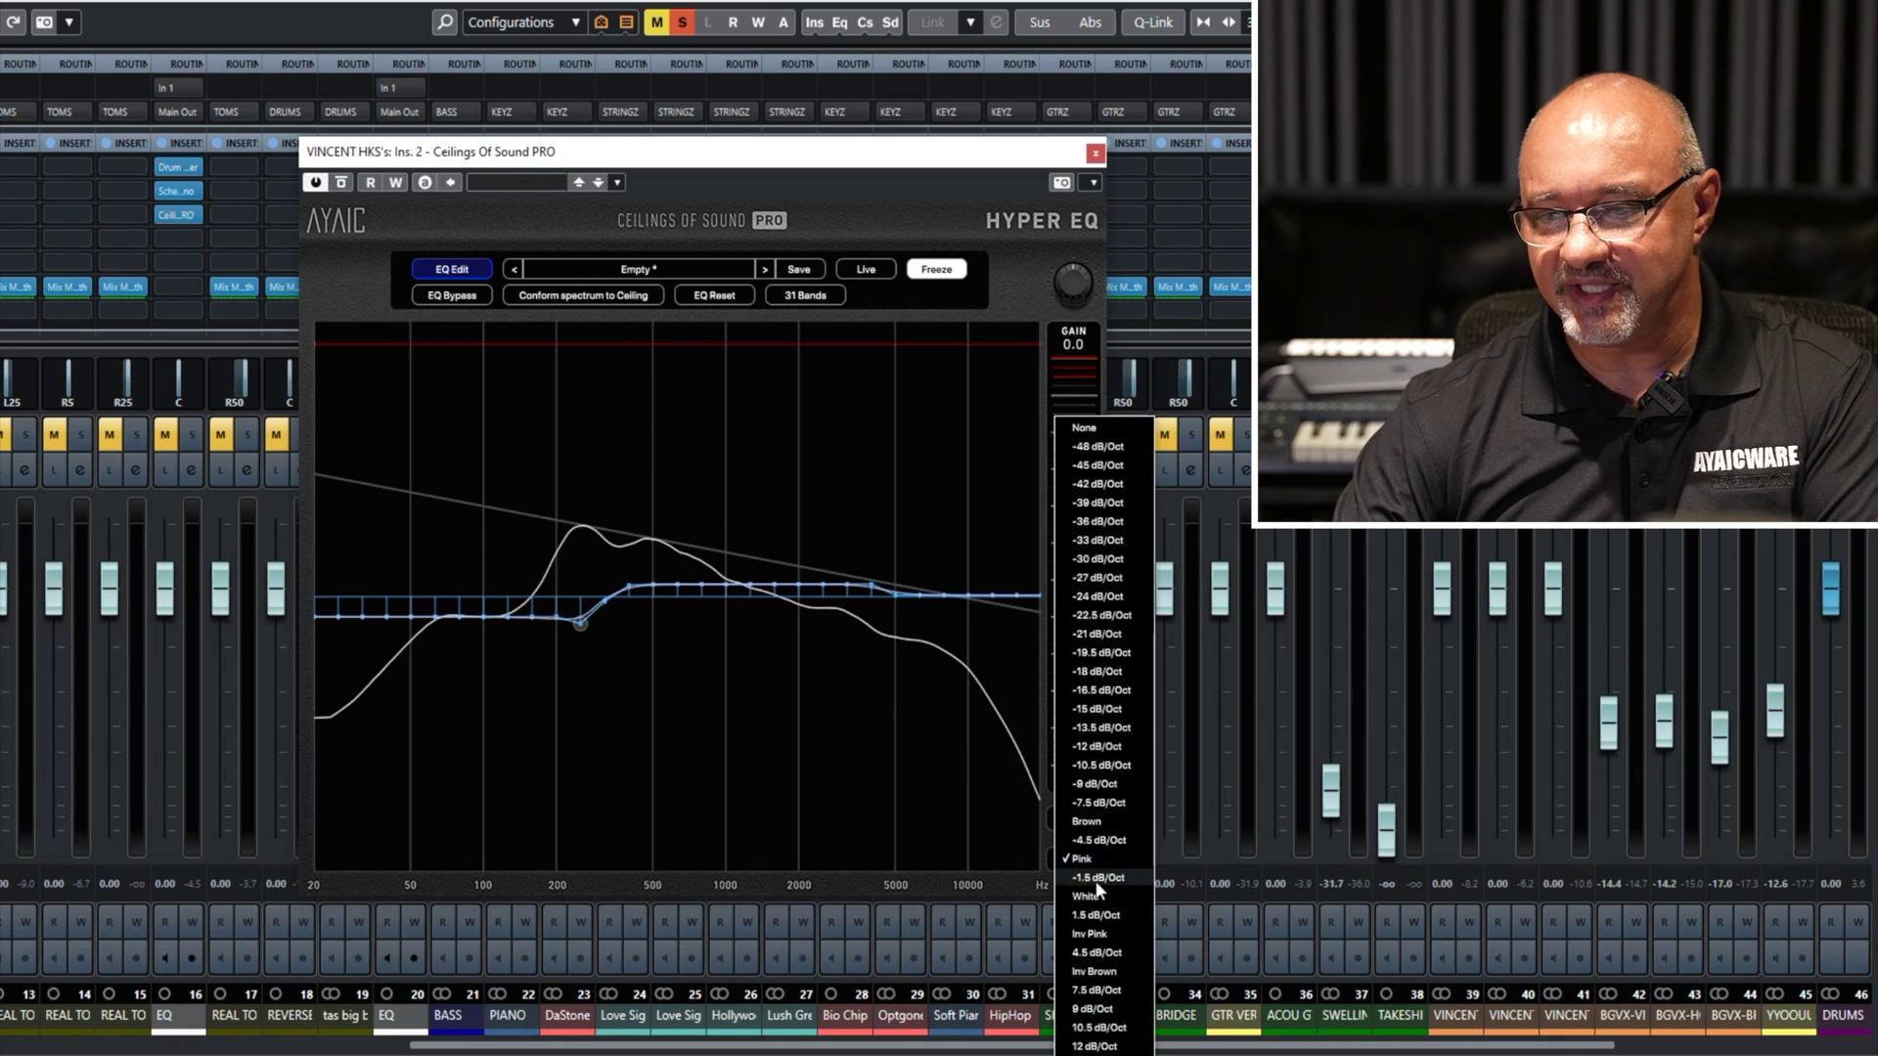
pyautogui.click(1101, 840)
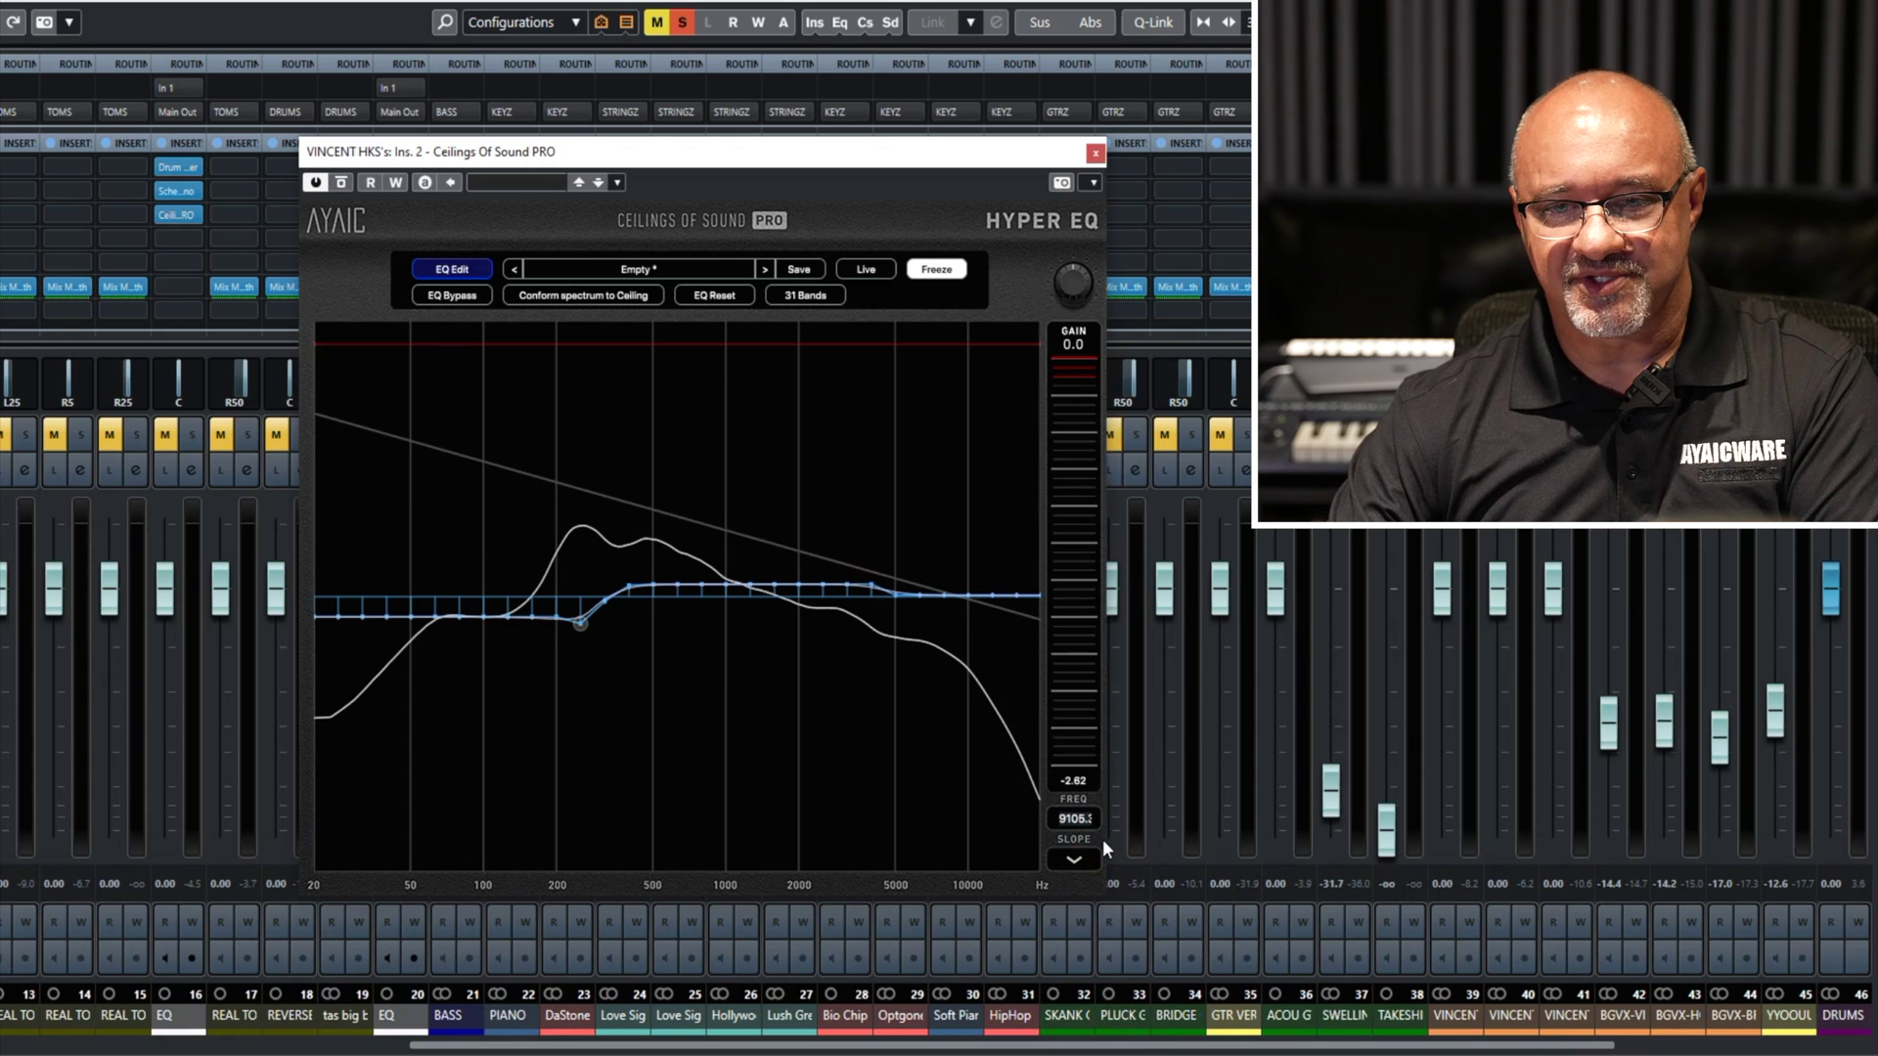
pyautogui.click(449, 275)
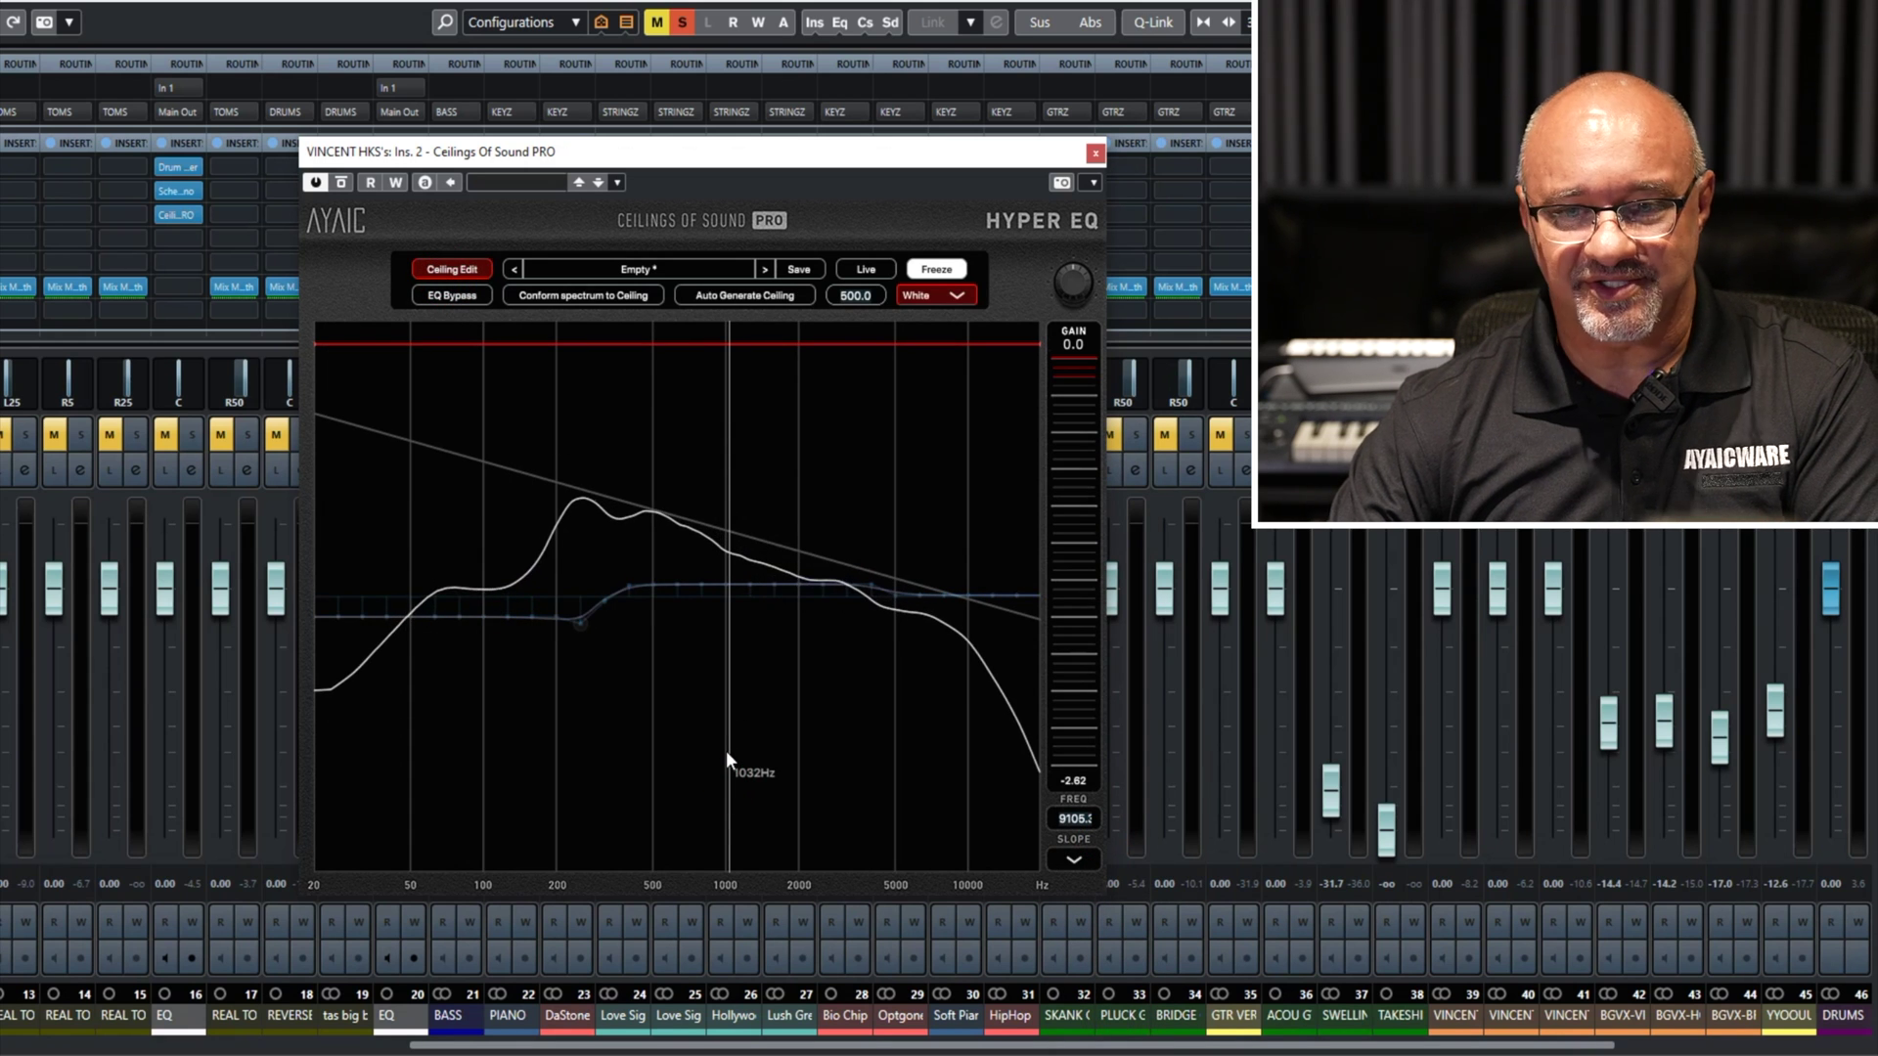
# Return to EQ editing and raise the cut bands up to about 250 Hz closer to the flat line.
pyautogui.click(451, 269)
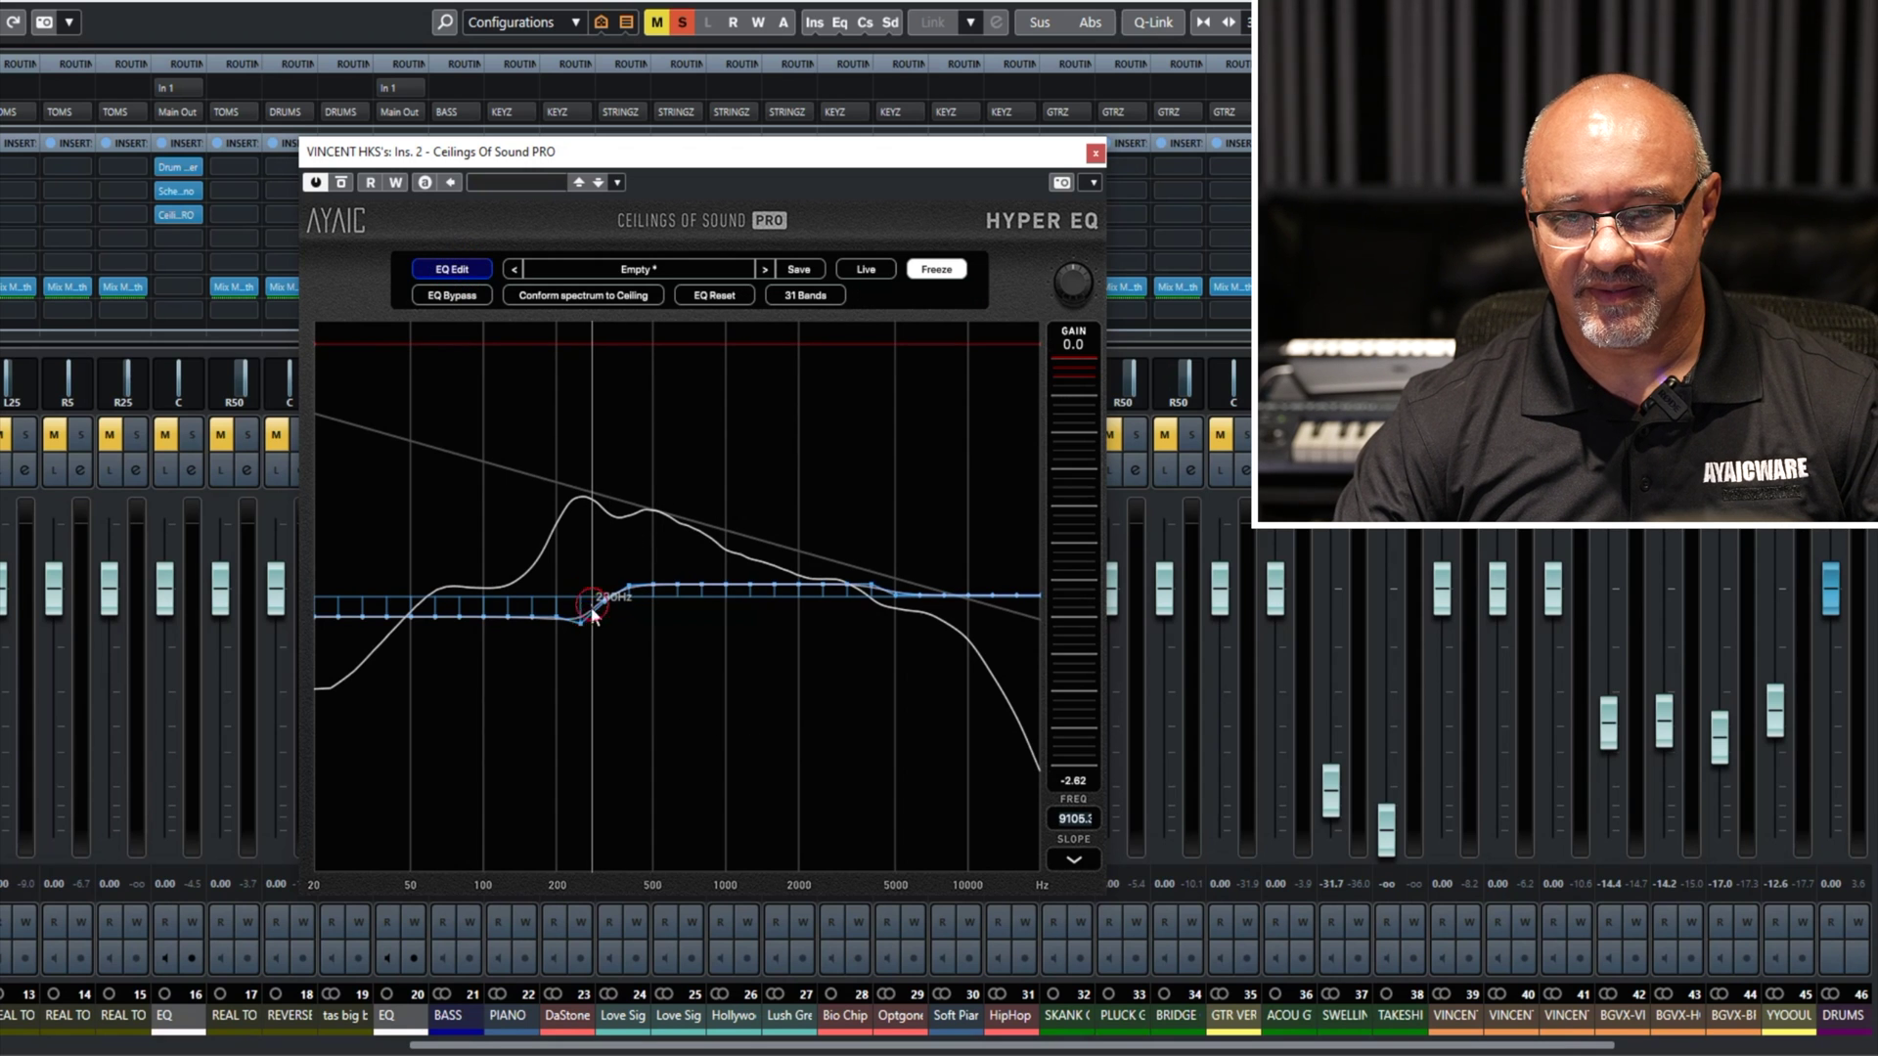
pyautogui.moveTo(594, 611); pyautogui.dragTo(241, 629)
pyautogui.moveTo(410, 615); pyautogui.dragTo(410, 604)
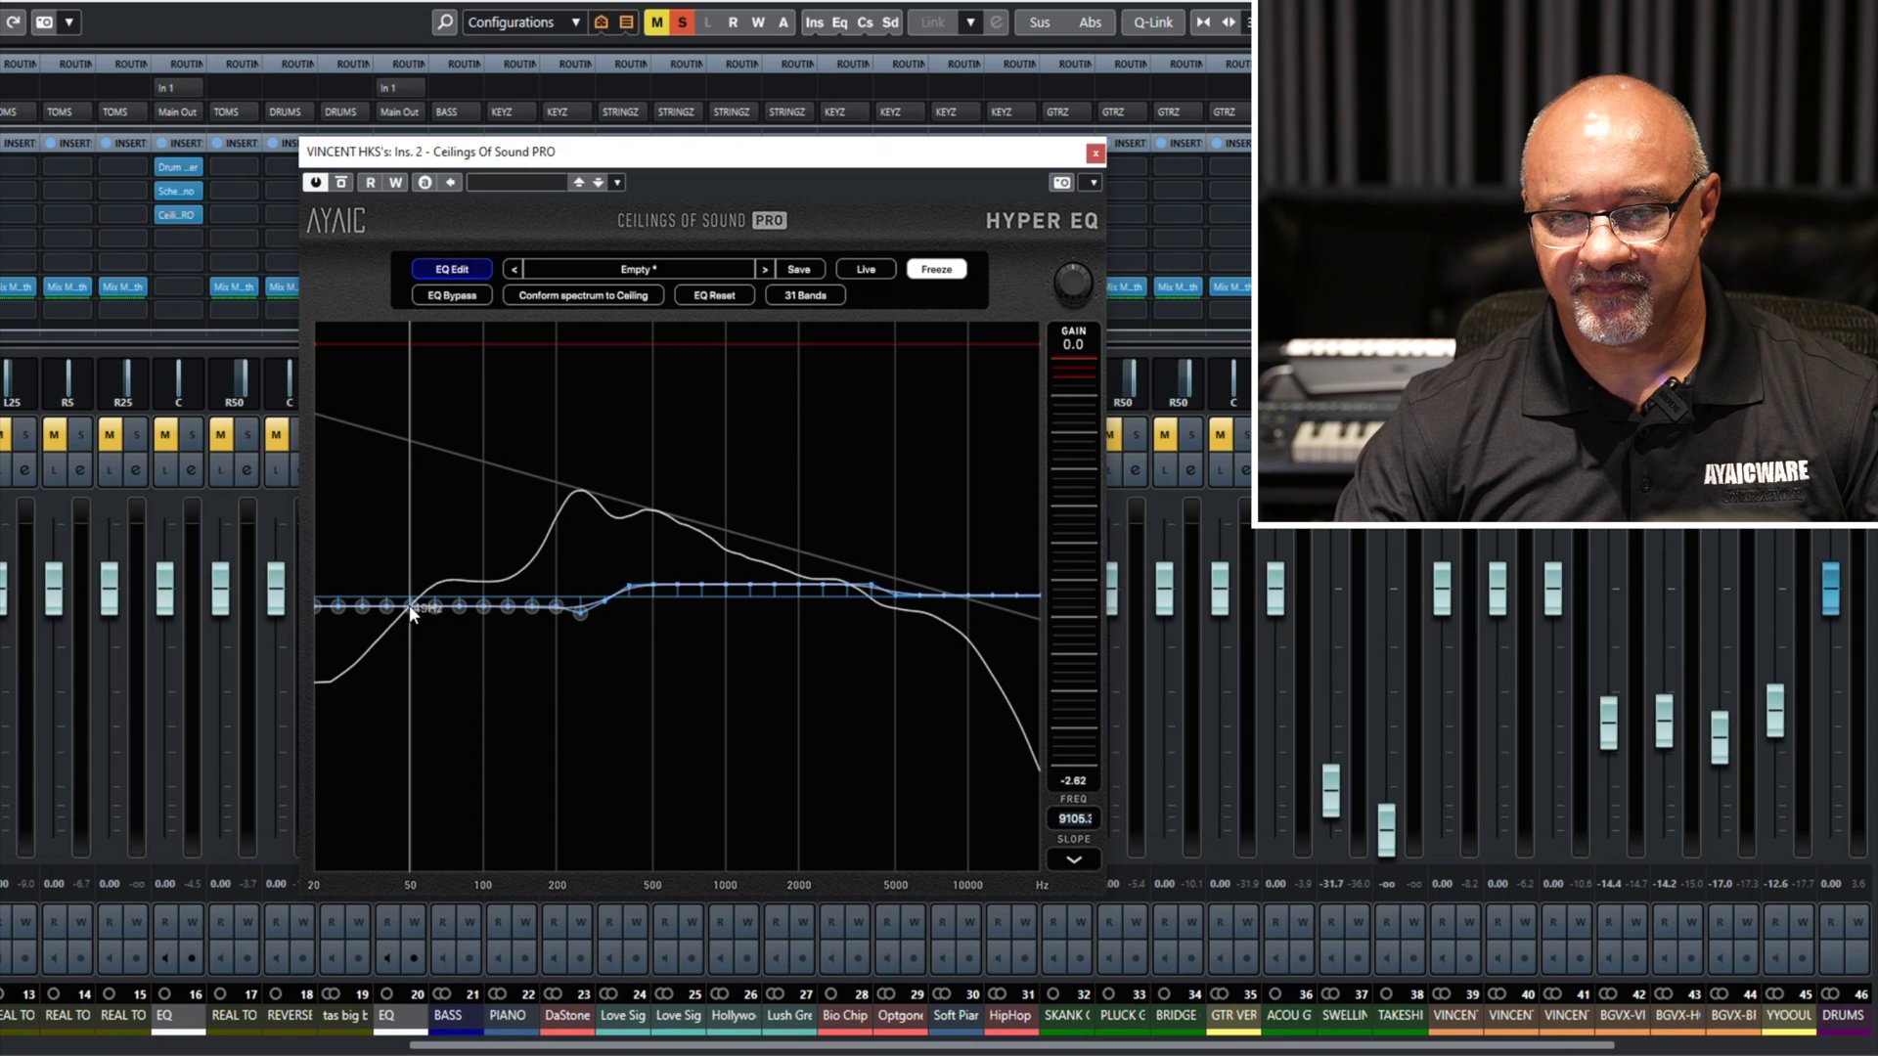
pyautogui.click(605, 597)
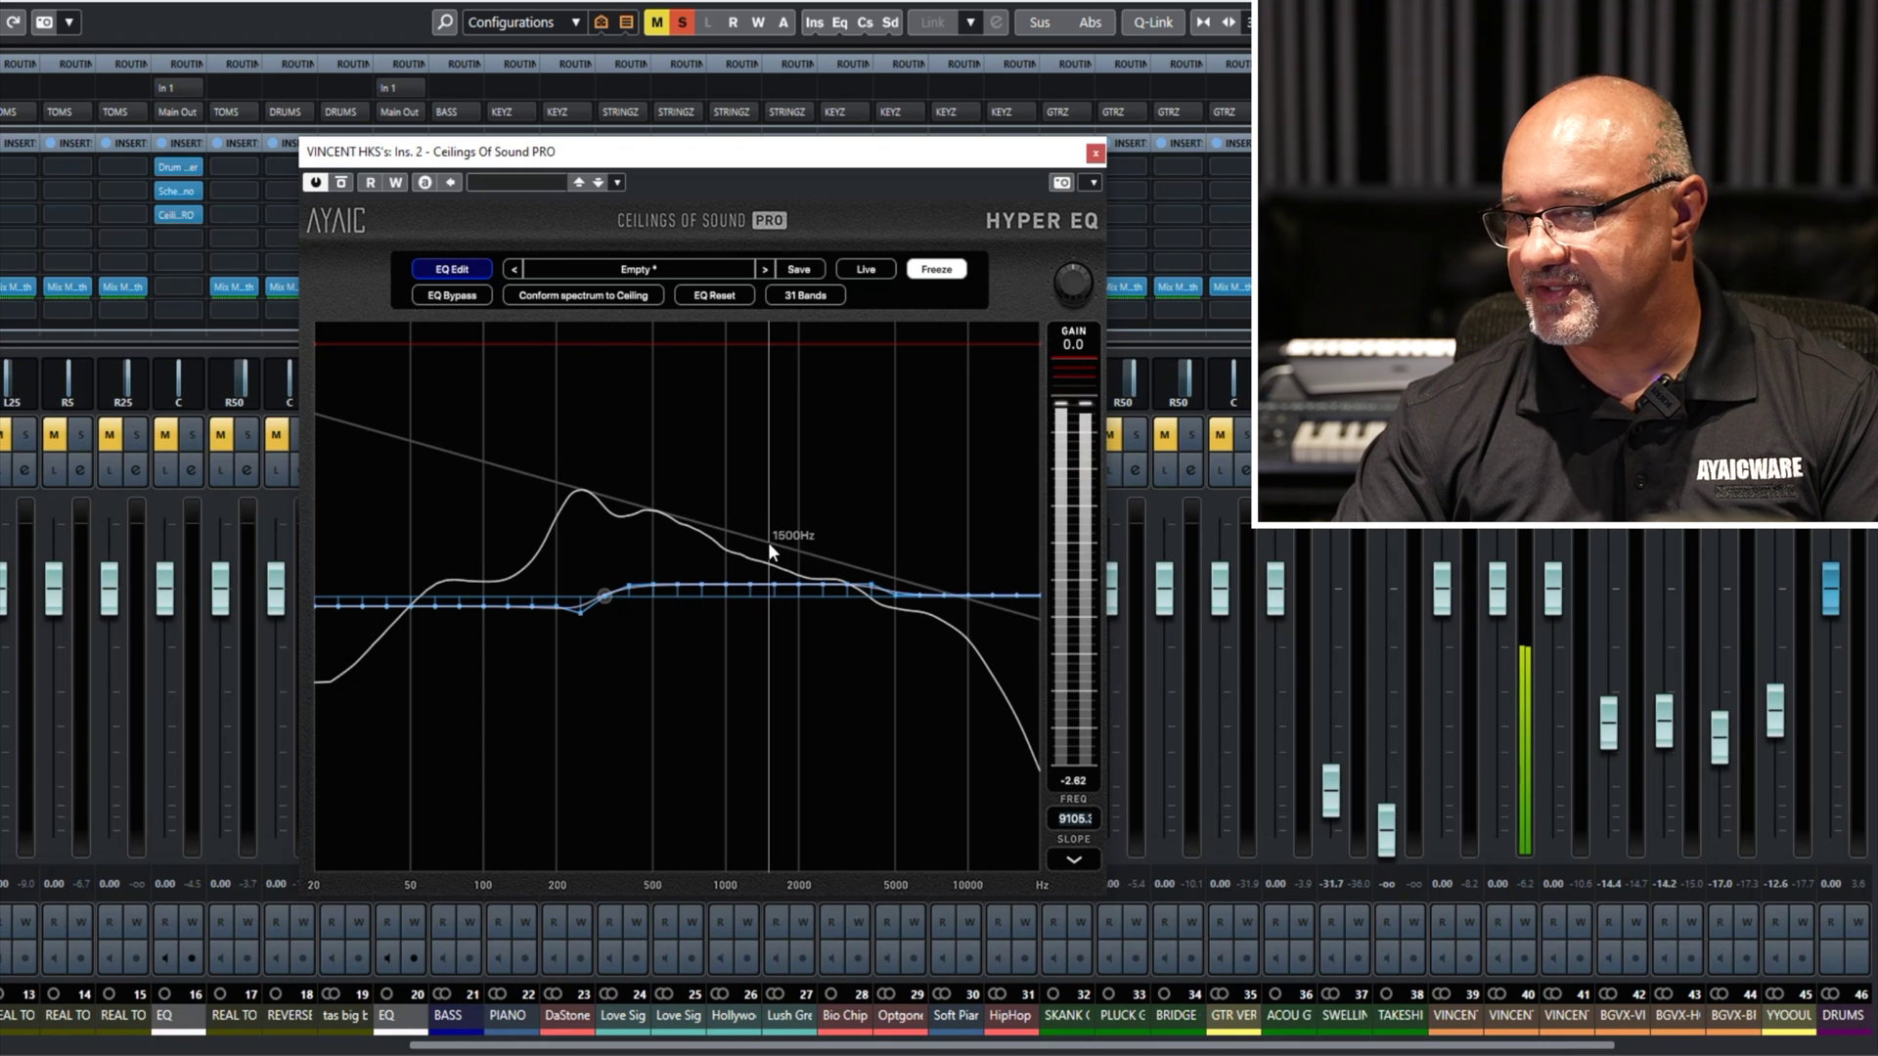
# Clear all mutes and solos to hear the vocal in the full mix, and solo the vocal again.
pyautogui.hotkey('alt', 'm')
pyautogui.hotkey('alt', 's')
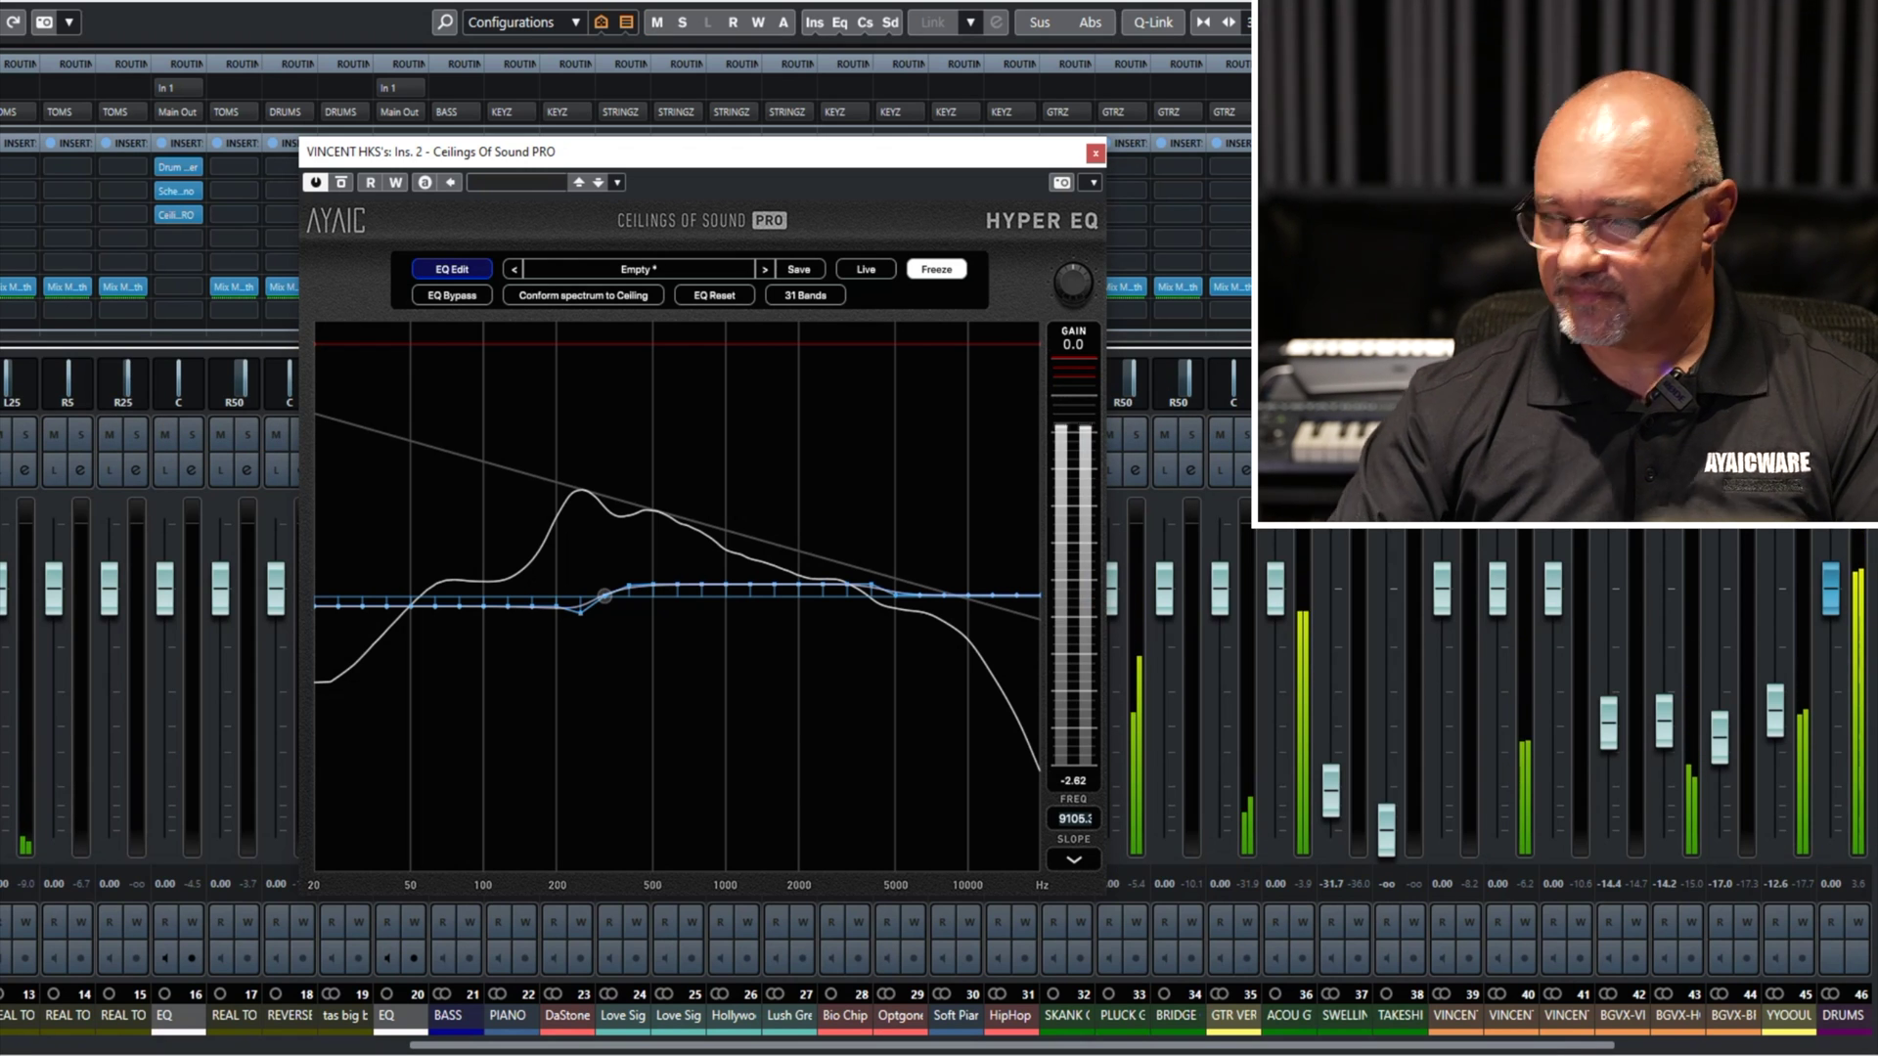
pyautogui.press('s')
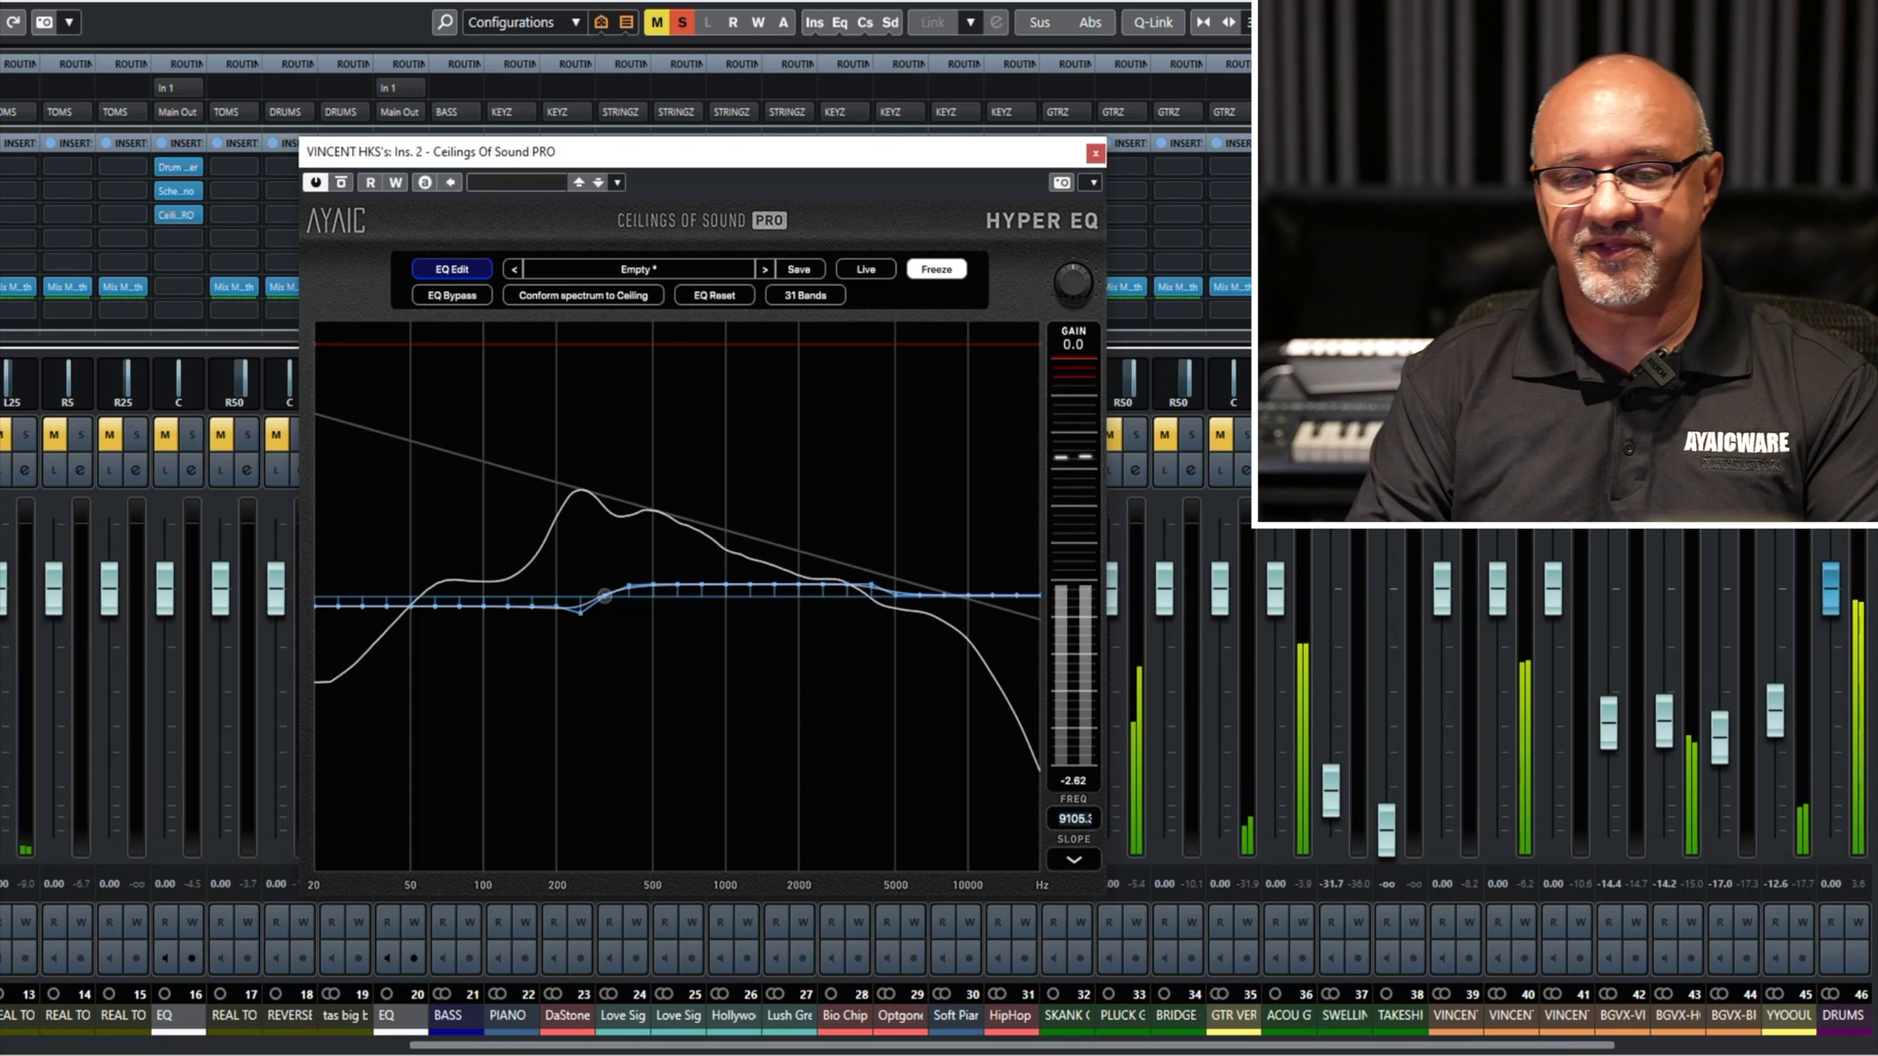